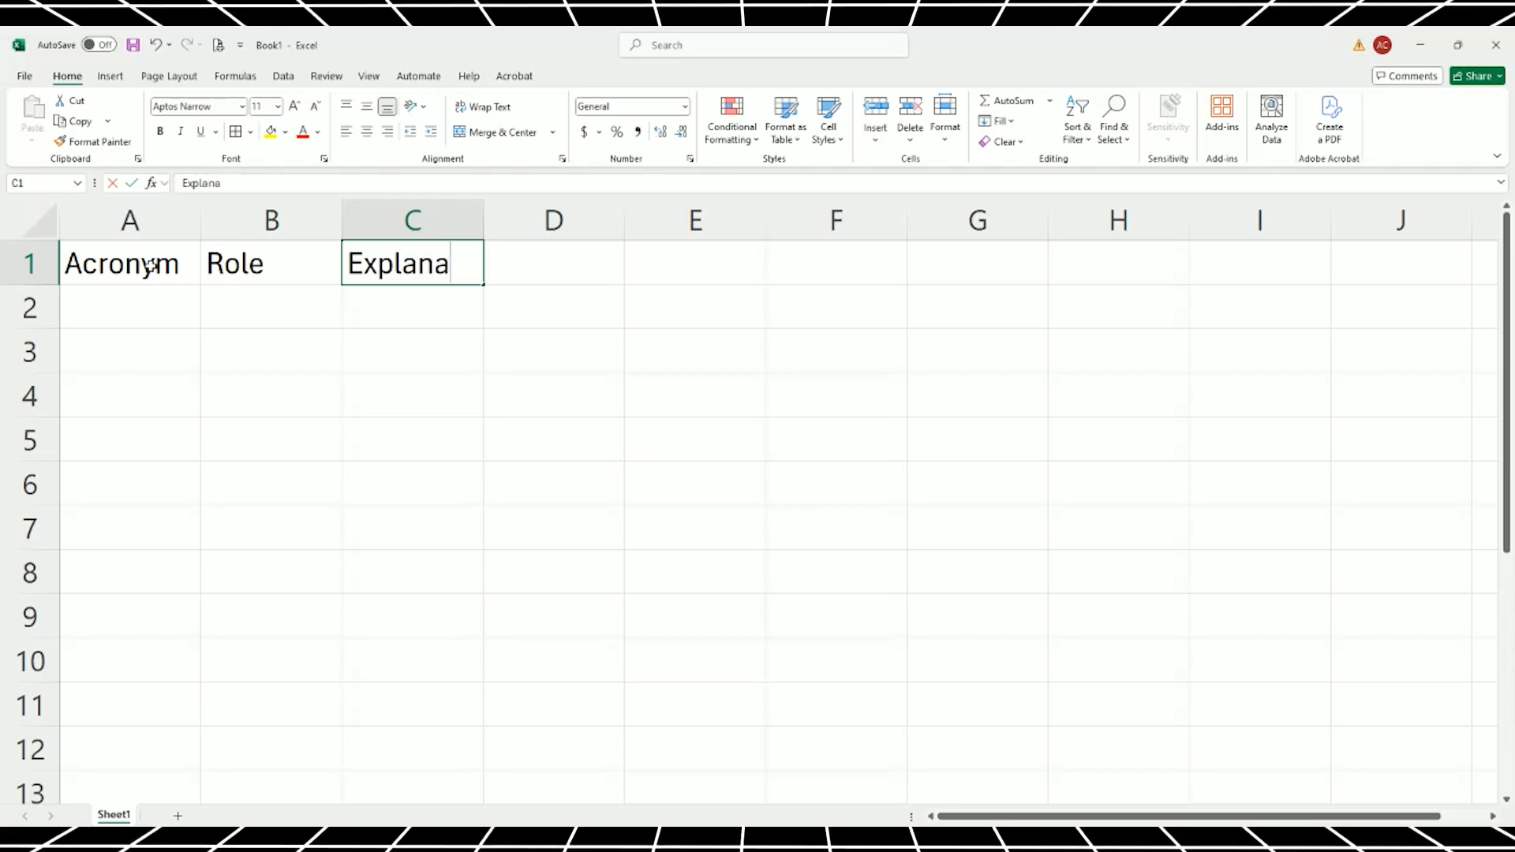
Finish the "Explanation" header in C1 and enter the letters R, A, C and I down cells A2 to A5.
key("Return")
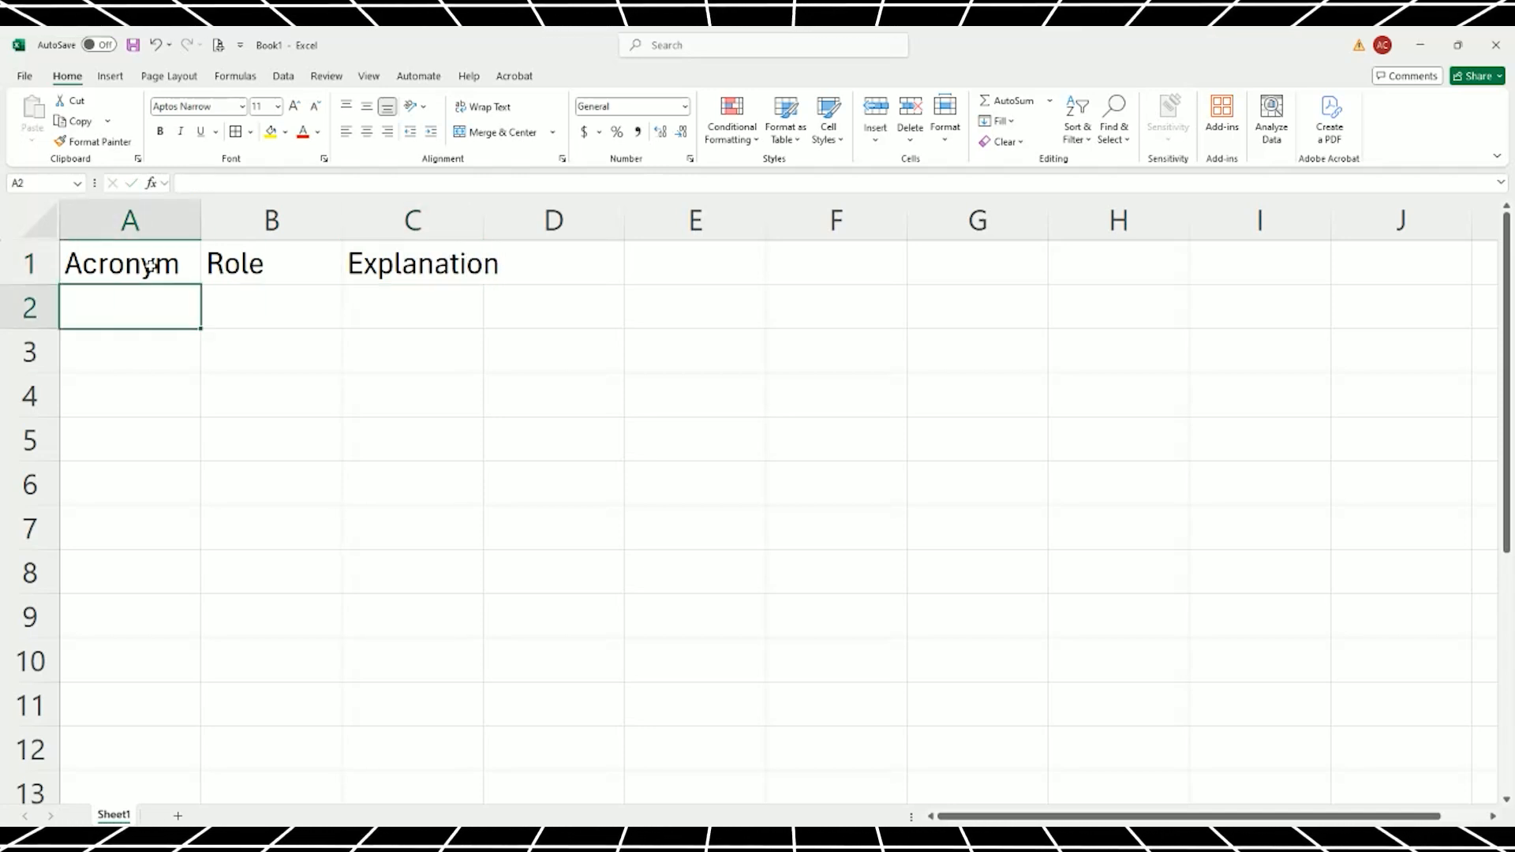
type("R")
key("Return")
type("A")
key("BackSpace")
key("Return")
type("C")
key("Return")
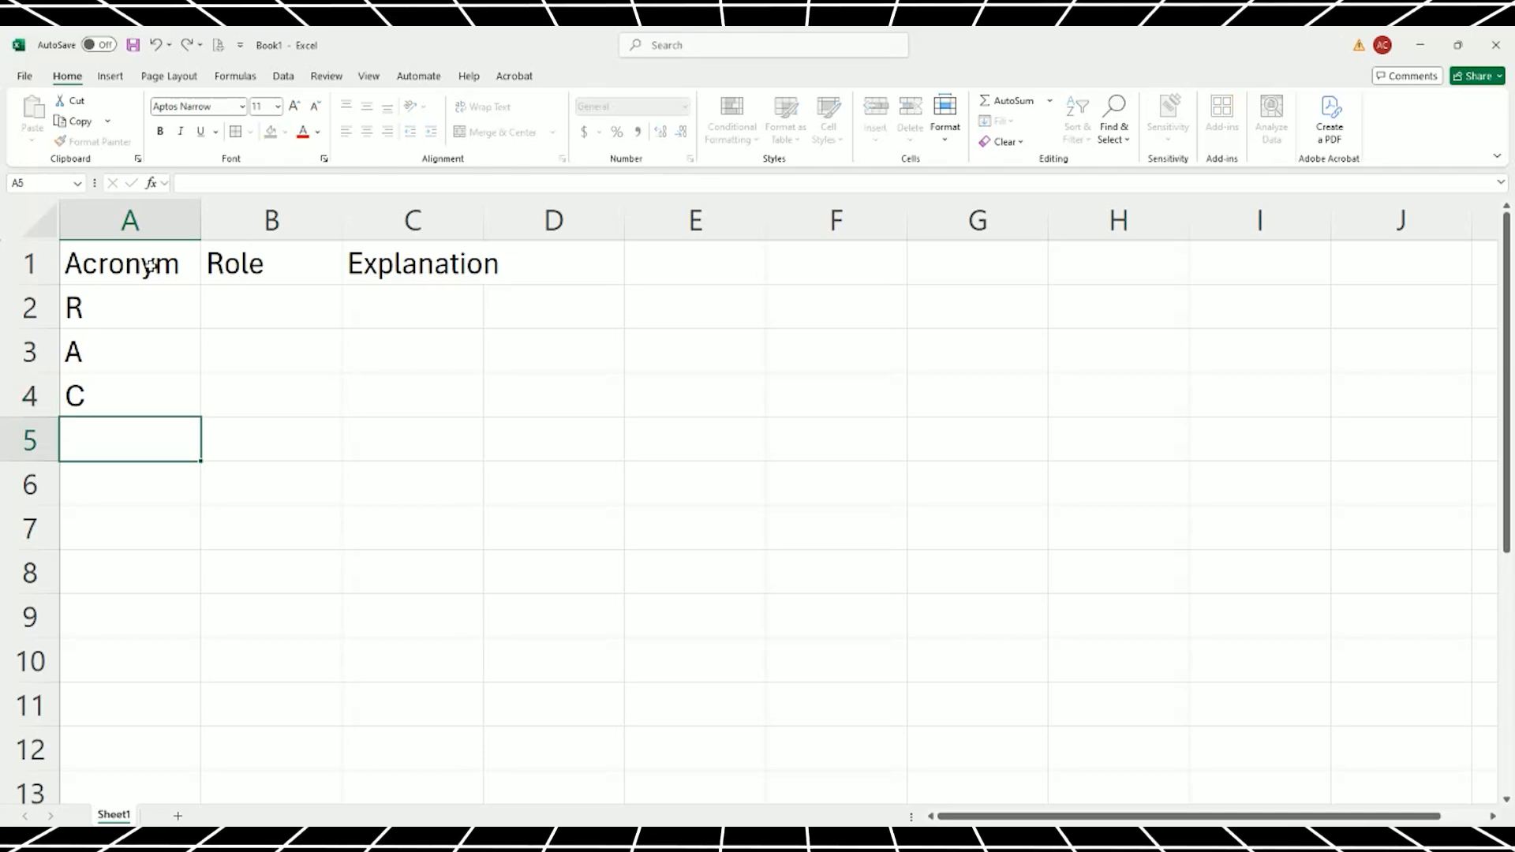
type("I")
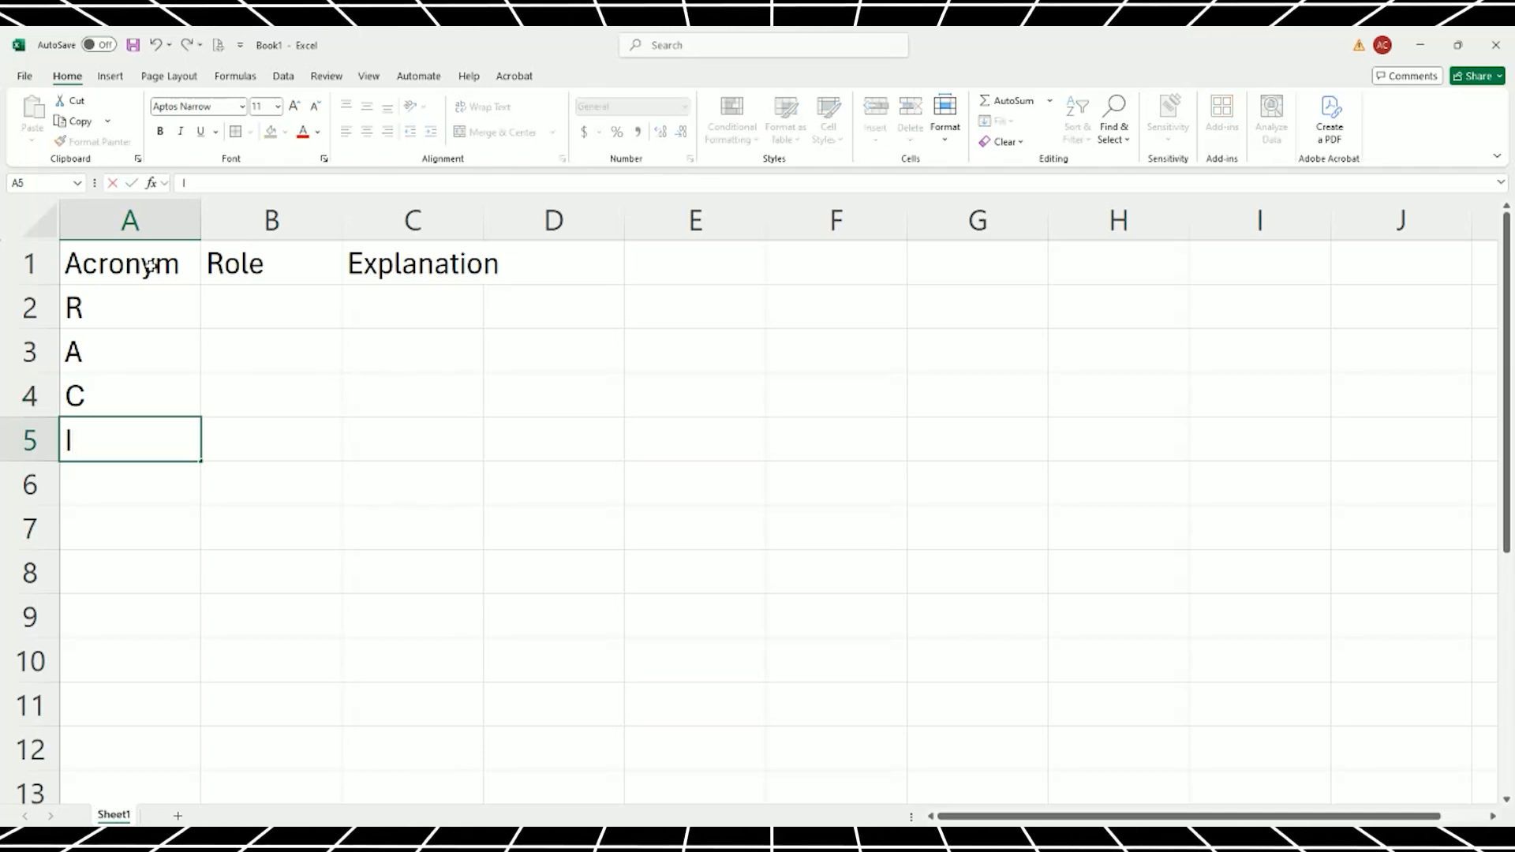
key("Tab")
Center the contents of A1:C5 horizontally and vertically, and apply borders to all cells in the range.
key("Up")
key("Up")
key("Up")
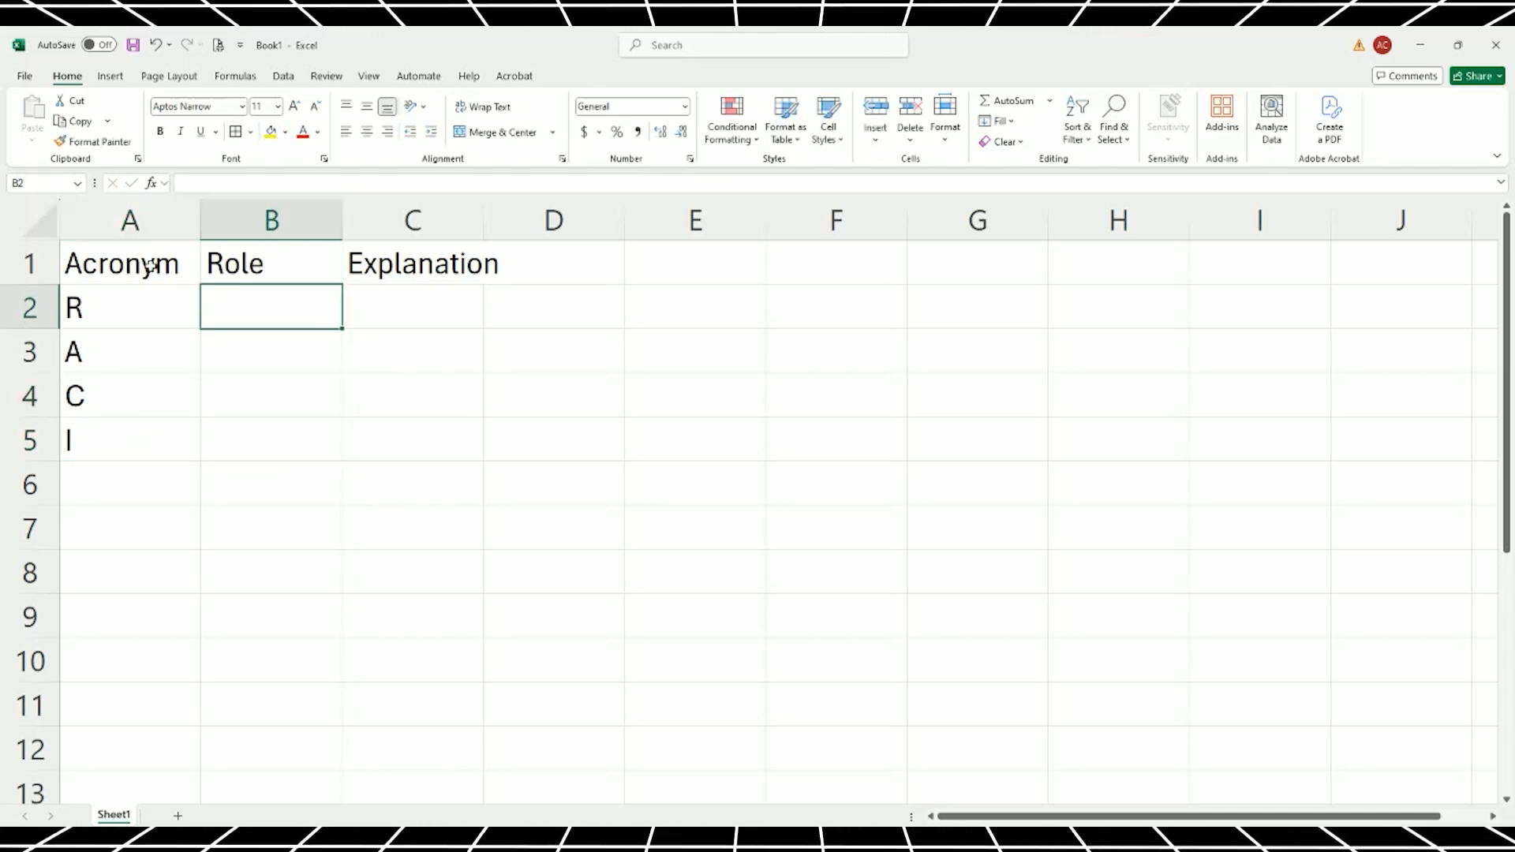
key("ctrl+a")
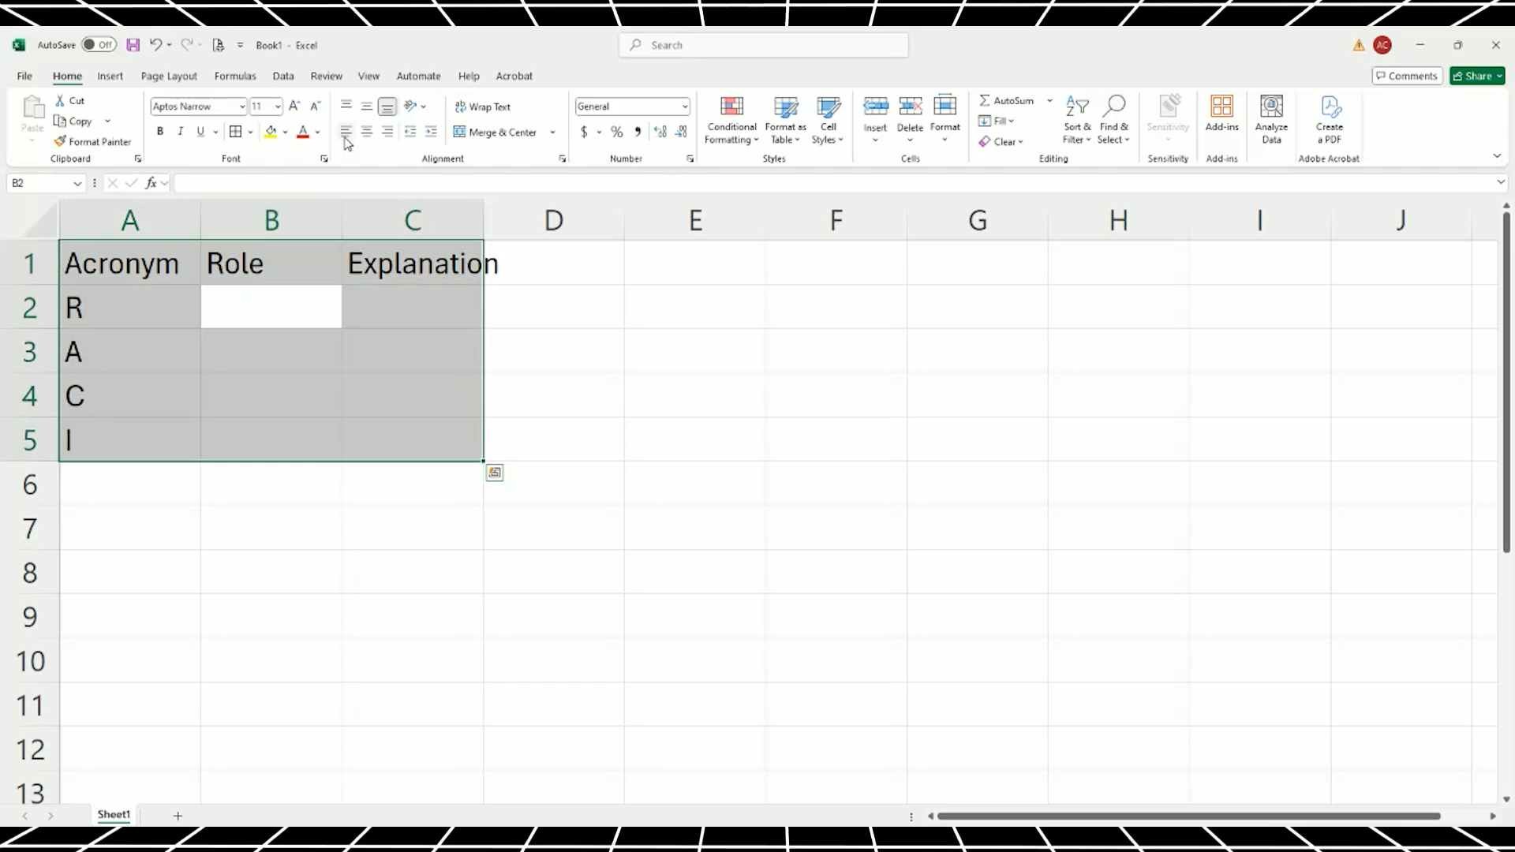
left_click(372, 131)
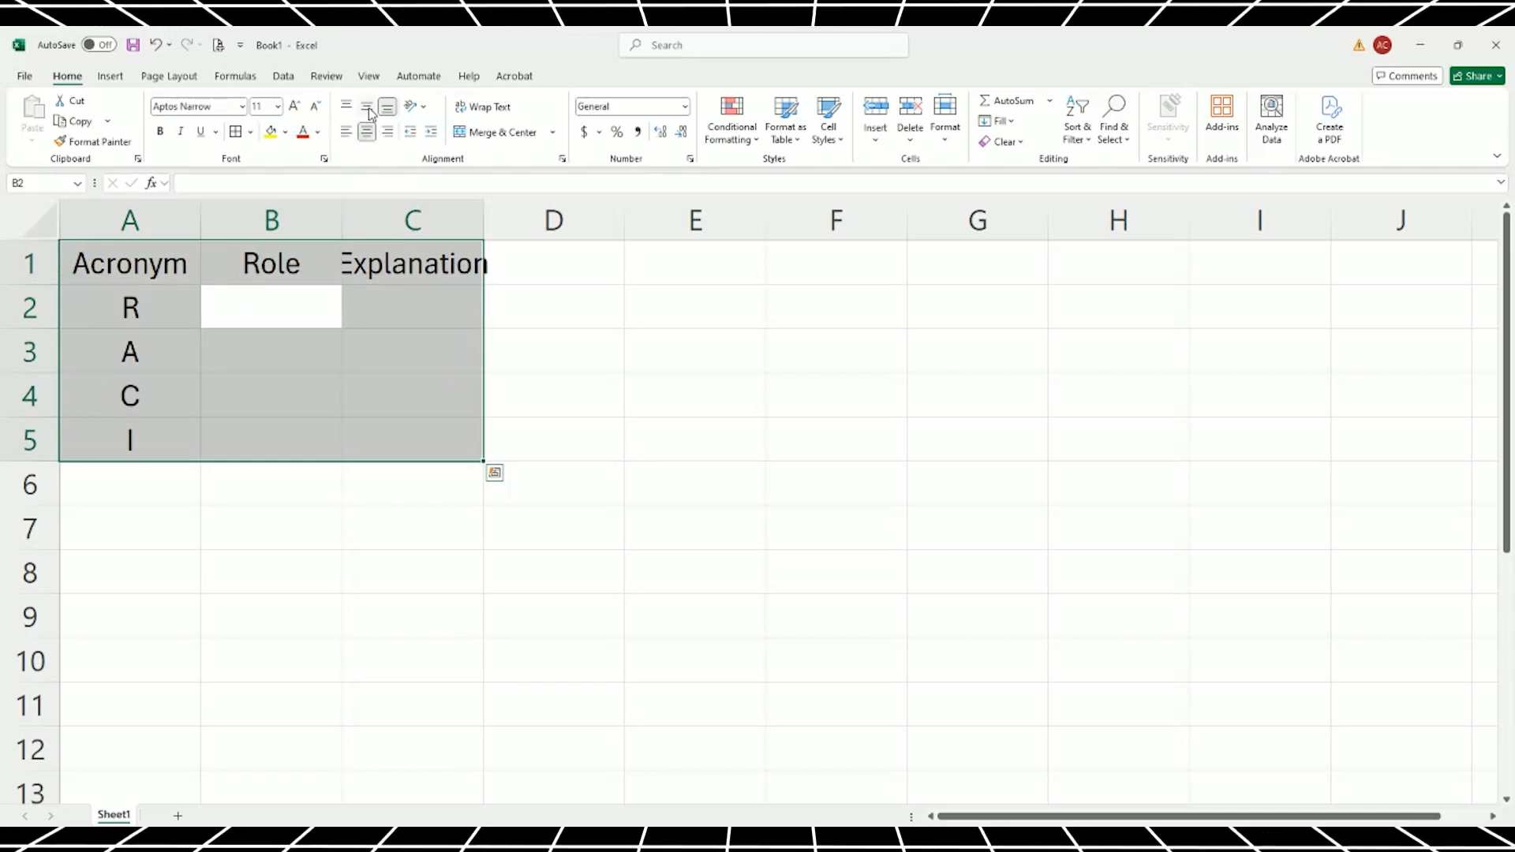
left_click(242, 133)
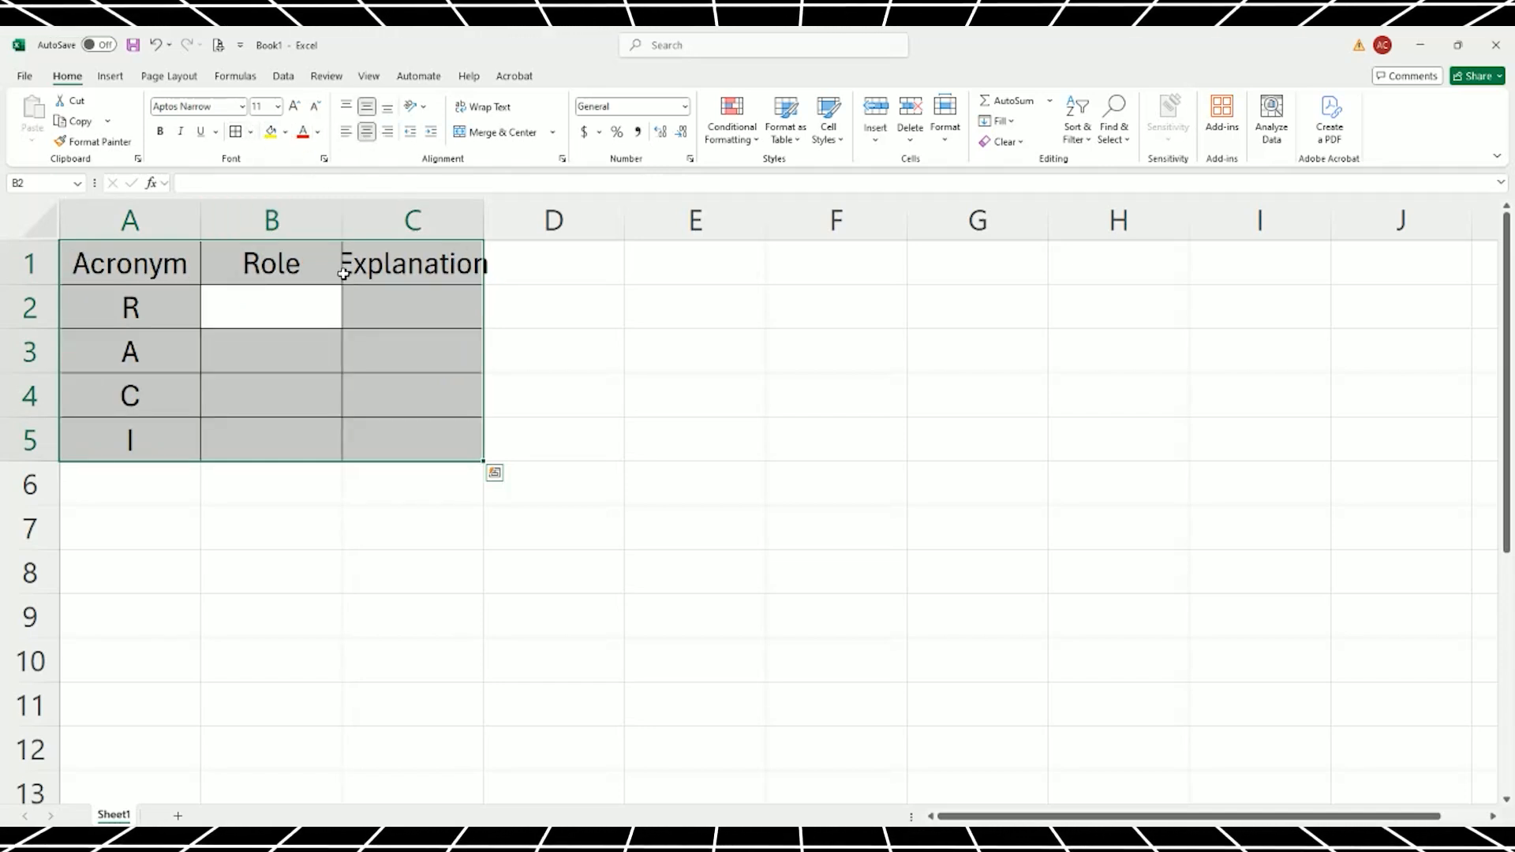
Convert the range A1:C5 into a table that uses the first row as headers.
key("ctrl+t")
left_click(913, 355)
left_click(951, 372)
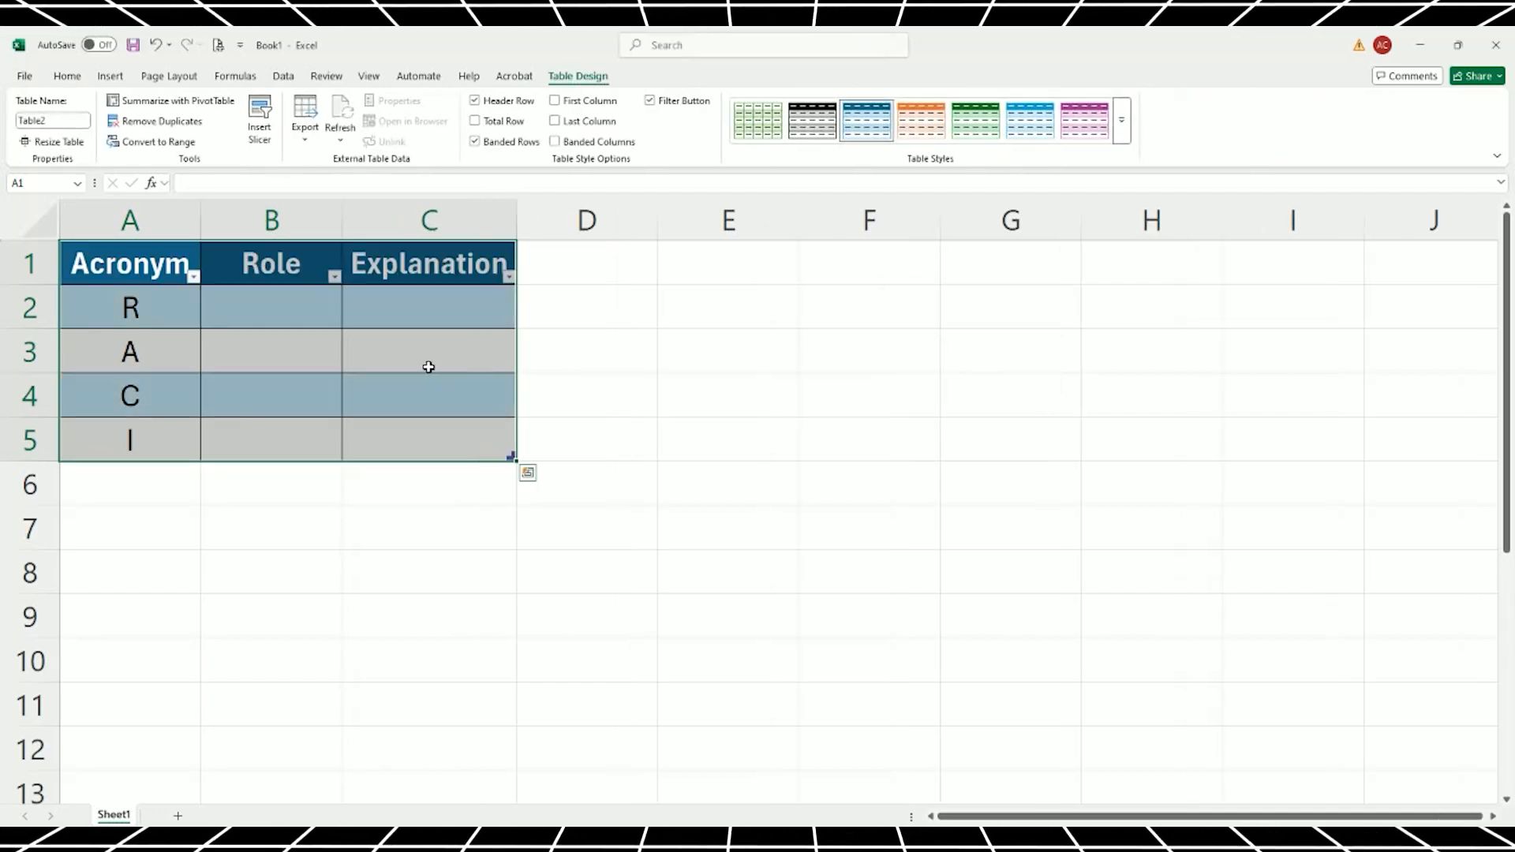
Widen the Role column to about double its width and the Explanation column to roughly three times a standard column.
left_click(432, 367)
left_click_drag(521, 233, 662, 233)
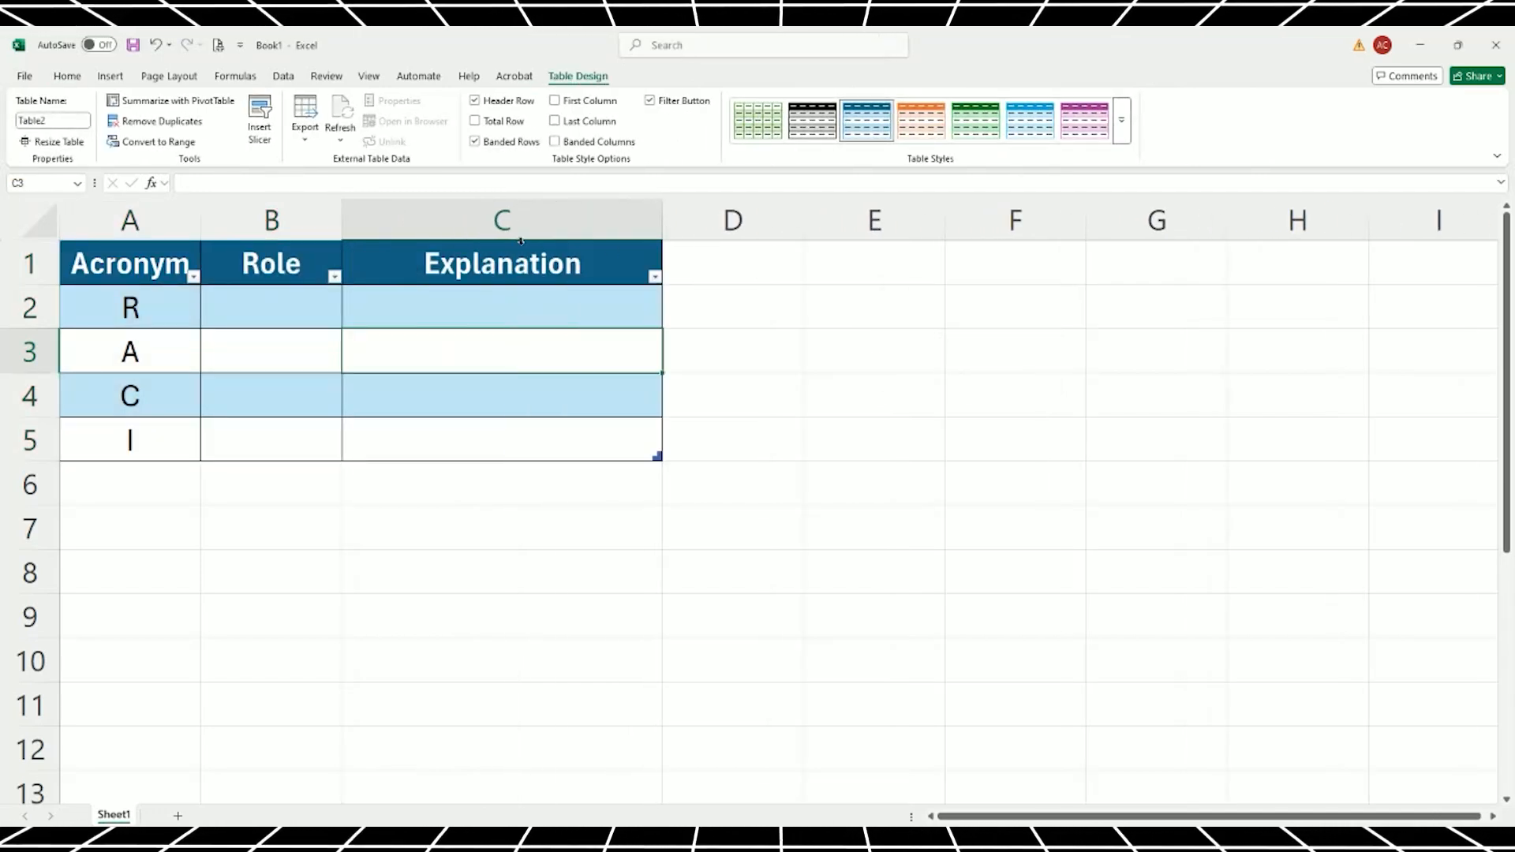
left_click_drag(345, 223, 482, 225)
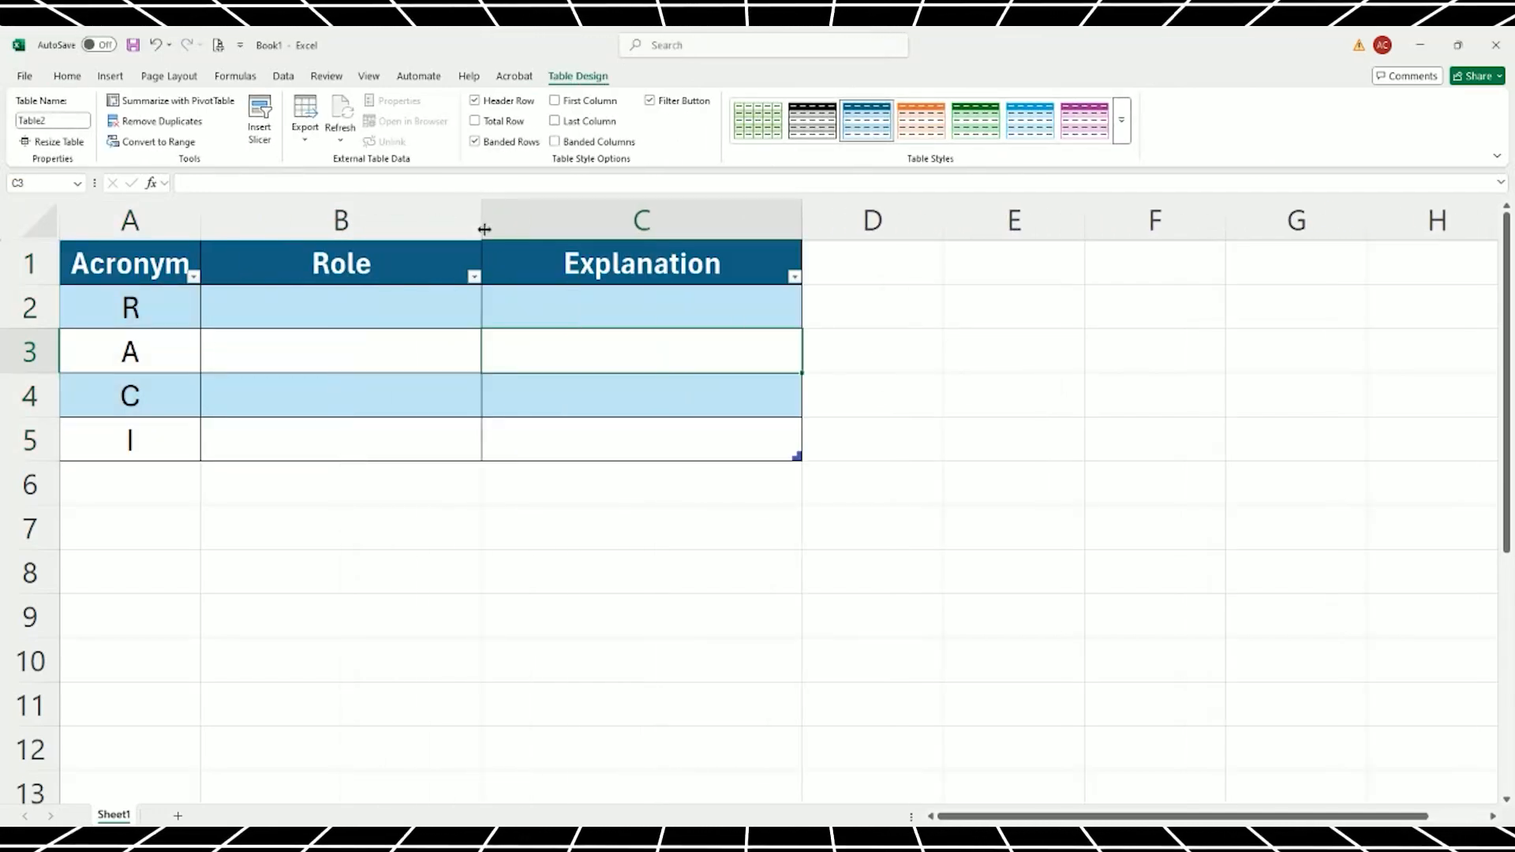
left_click_drag(800, 213, 930, 230)
Fill the Role column in B2 to B5 with Responsible, Accountable, Consult and Inform.
left_click(330, 310)
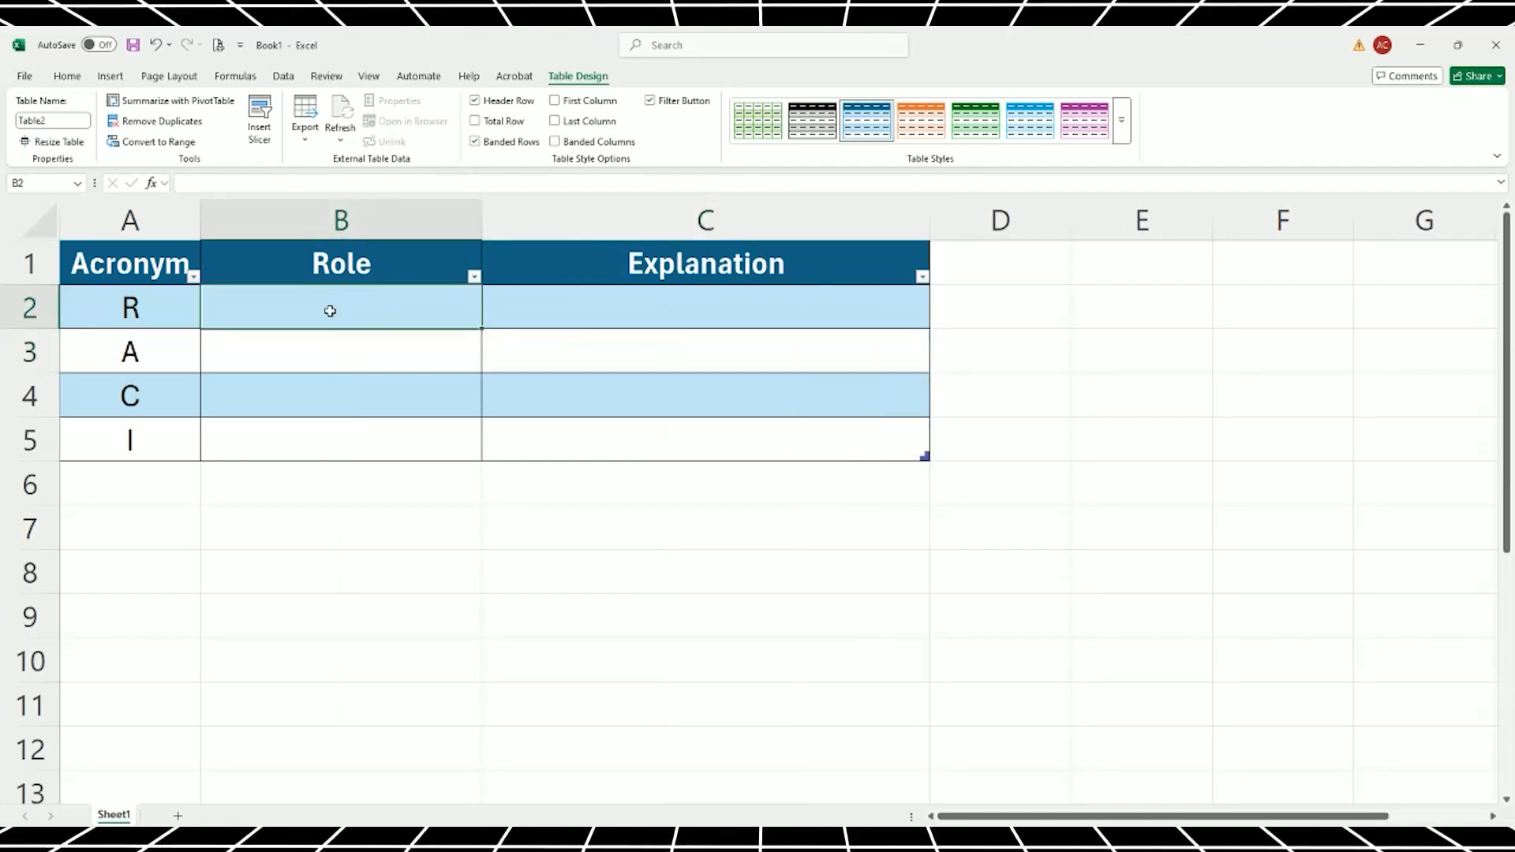
type("Responsible")
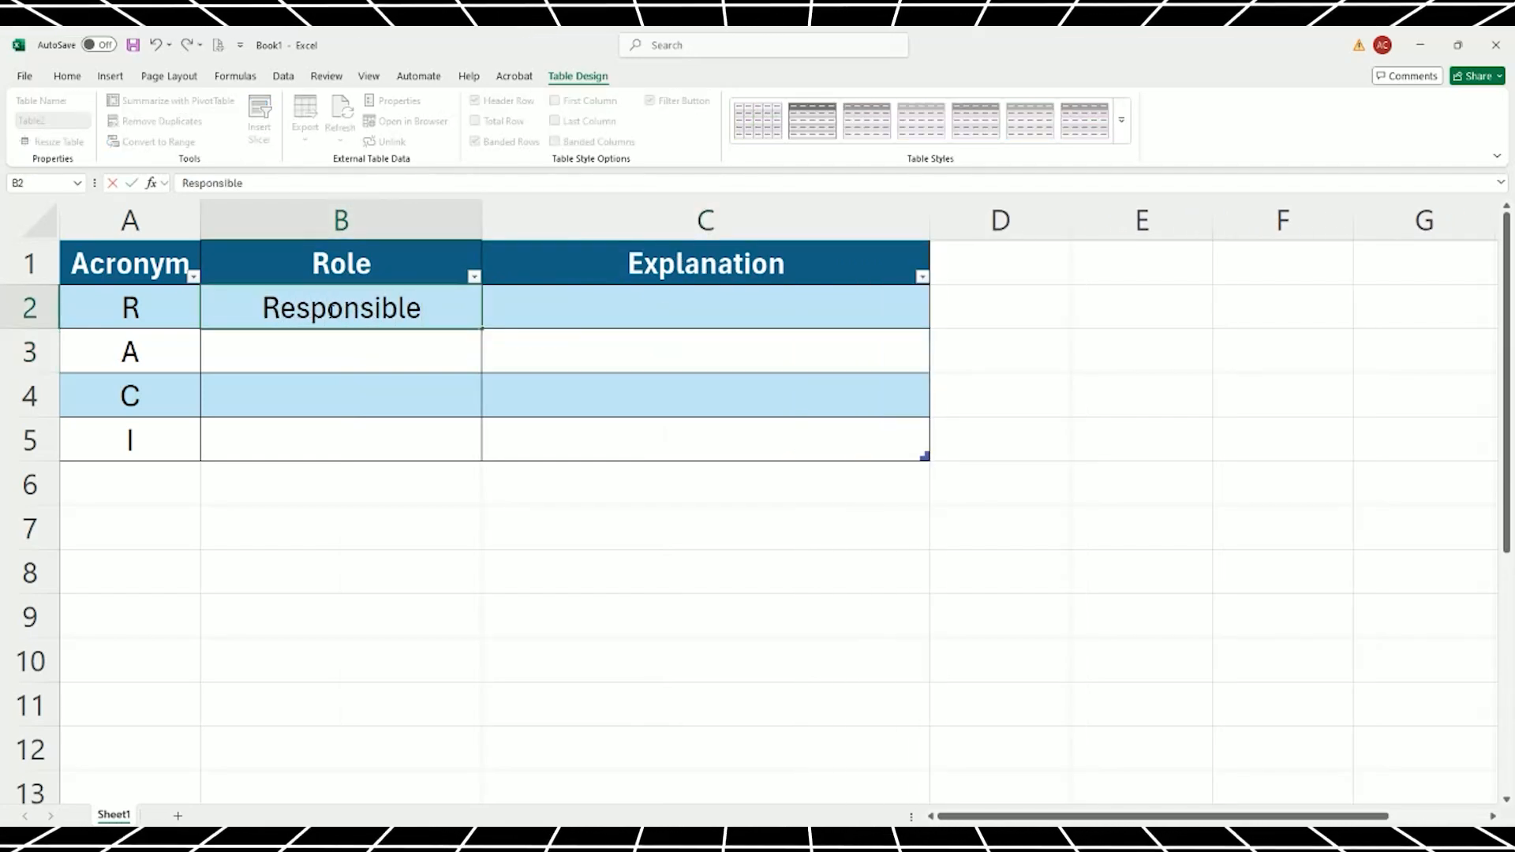
key("Return")
type("Accountable")
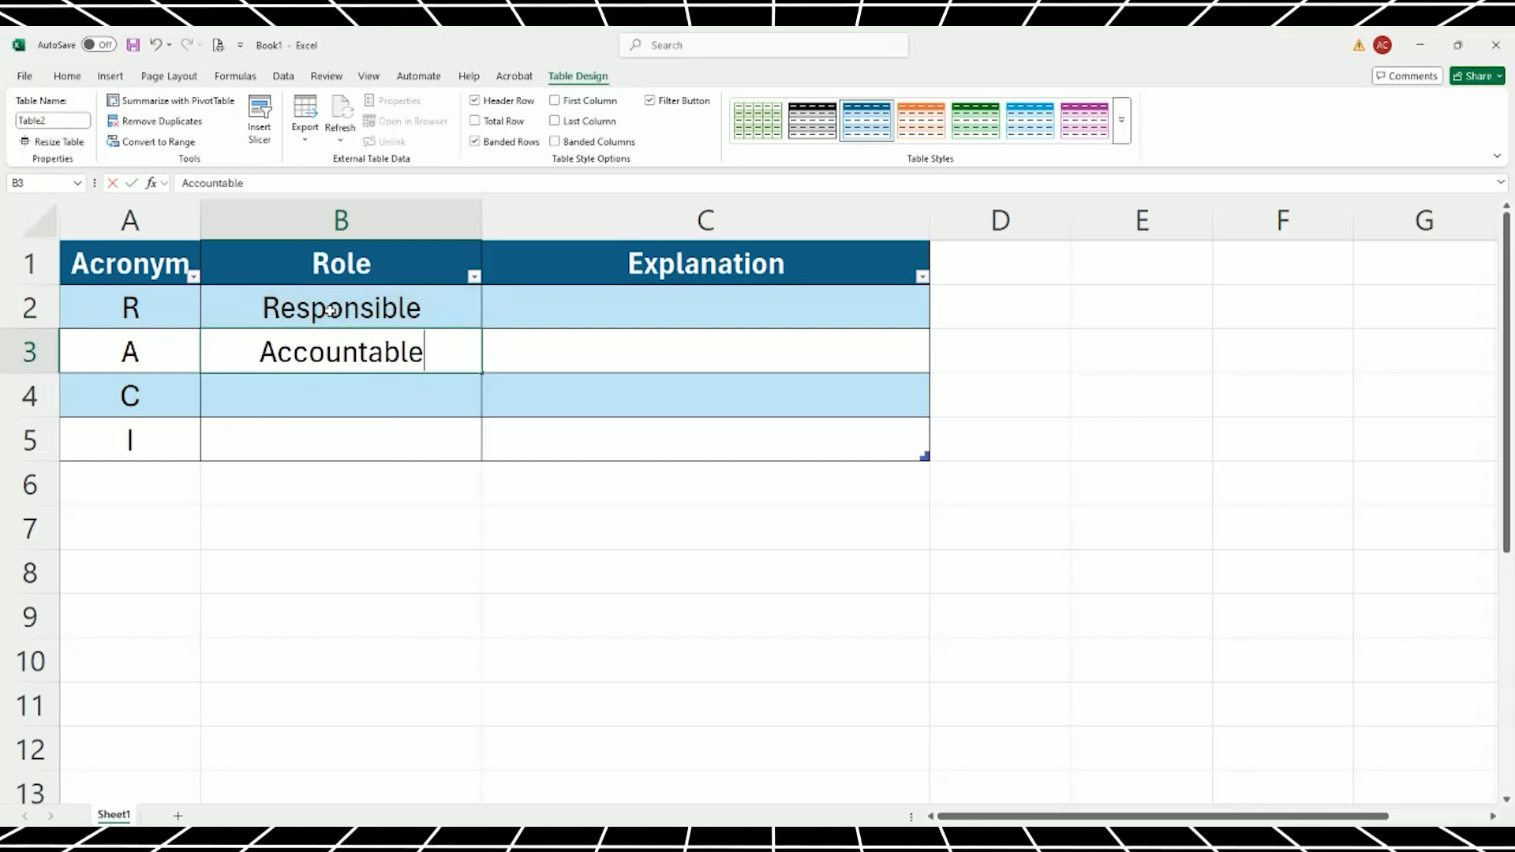
key("Return")
type("Consult")
key("Return")
type("Inform")
key("Tab")
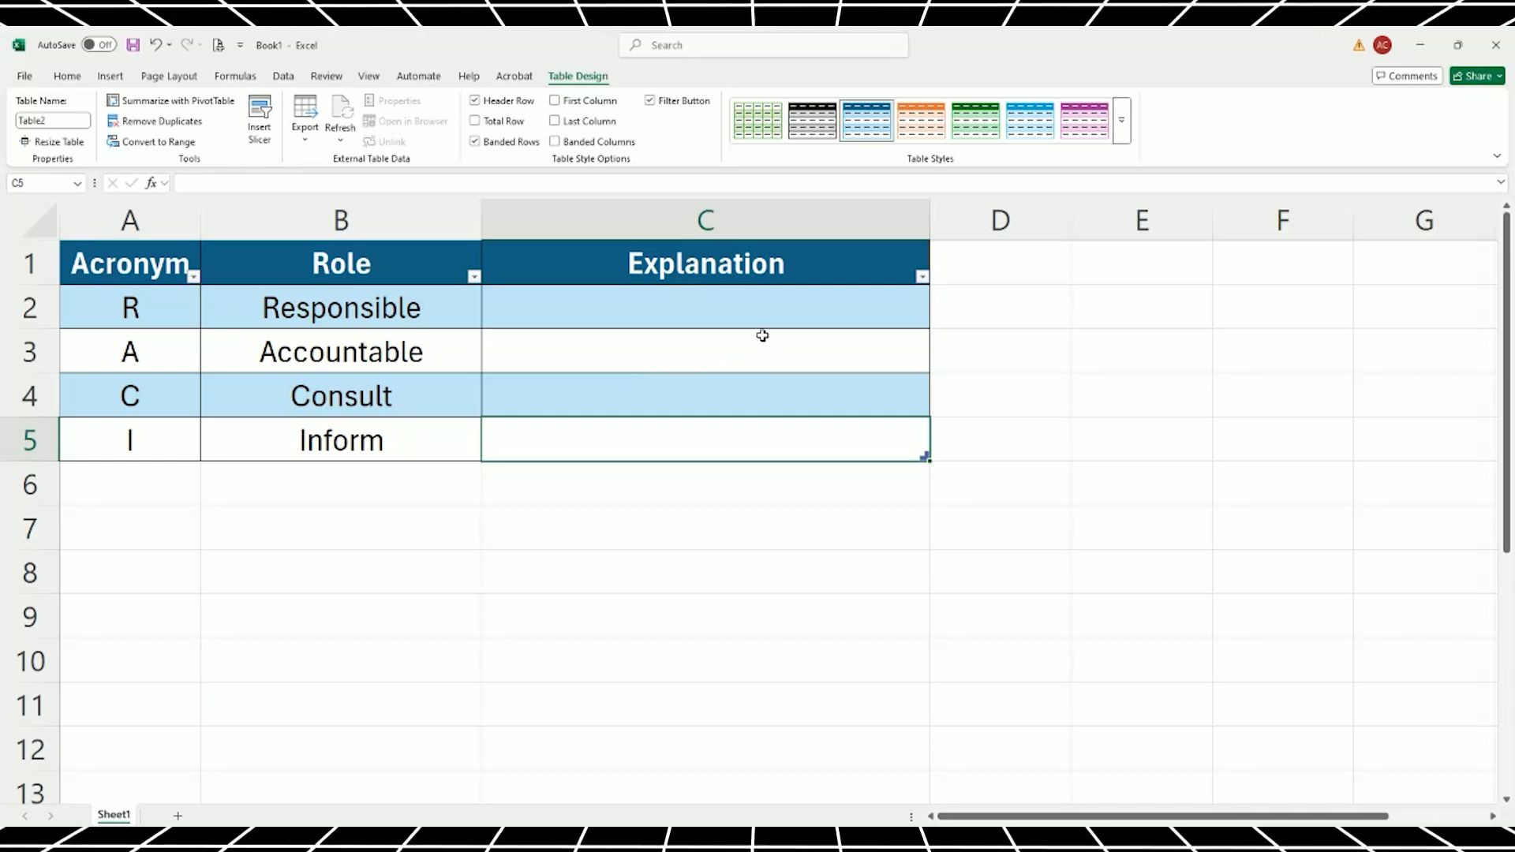
Enter "The person who performs the work to complete the task" as the explanation for Responsible in C2.
left_click(719, 312)
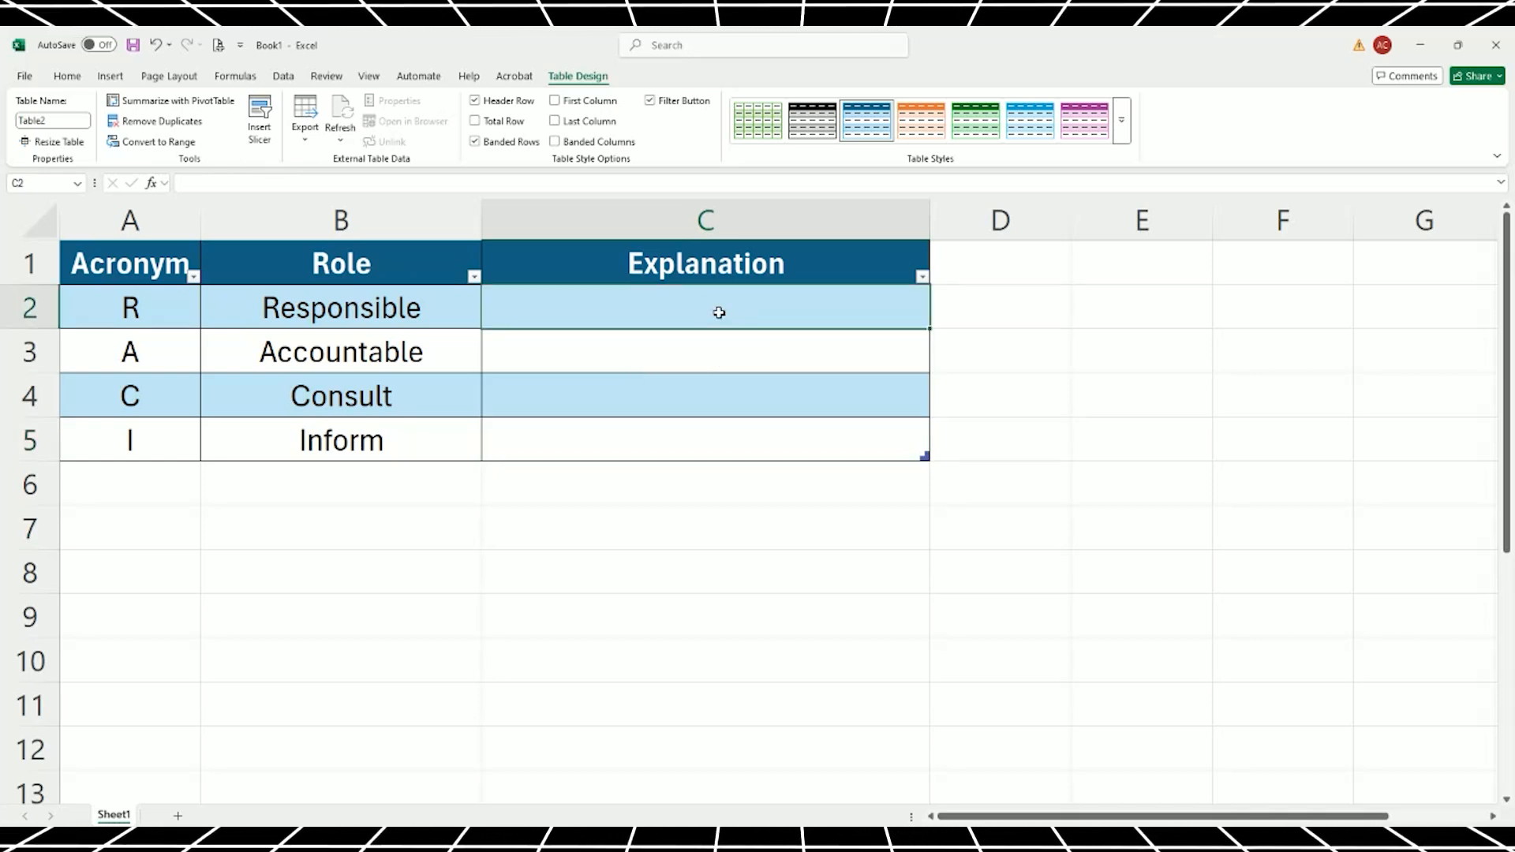
type("The person ")
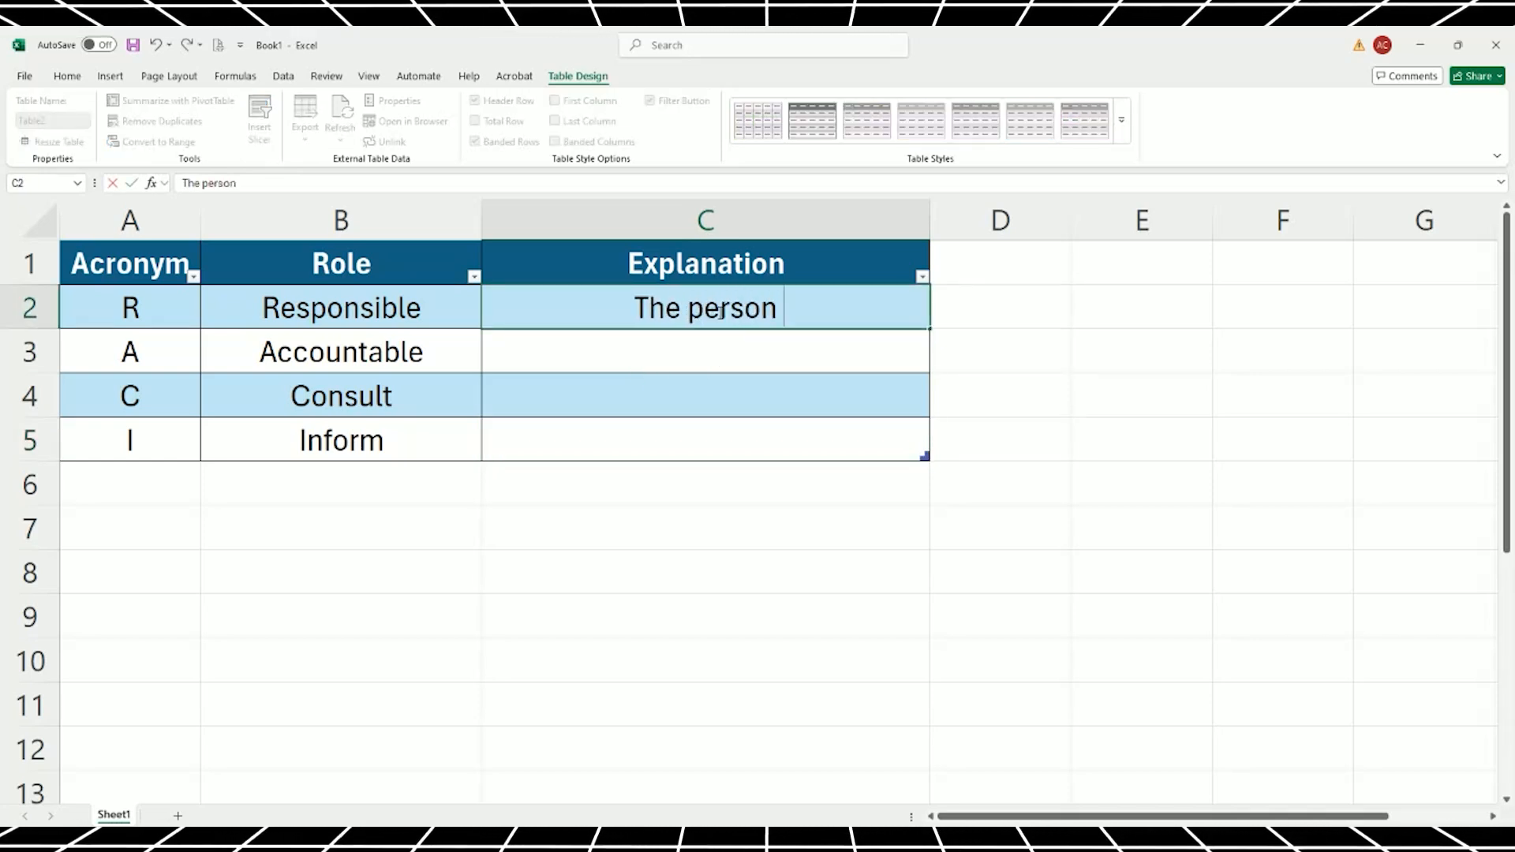
type("who ")
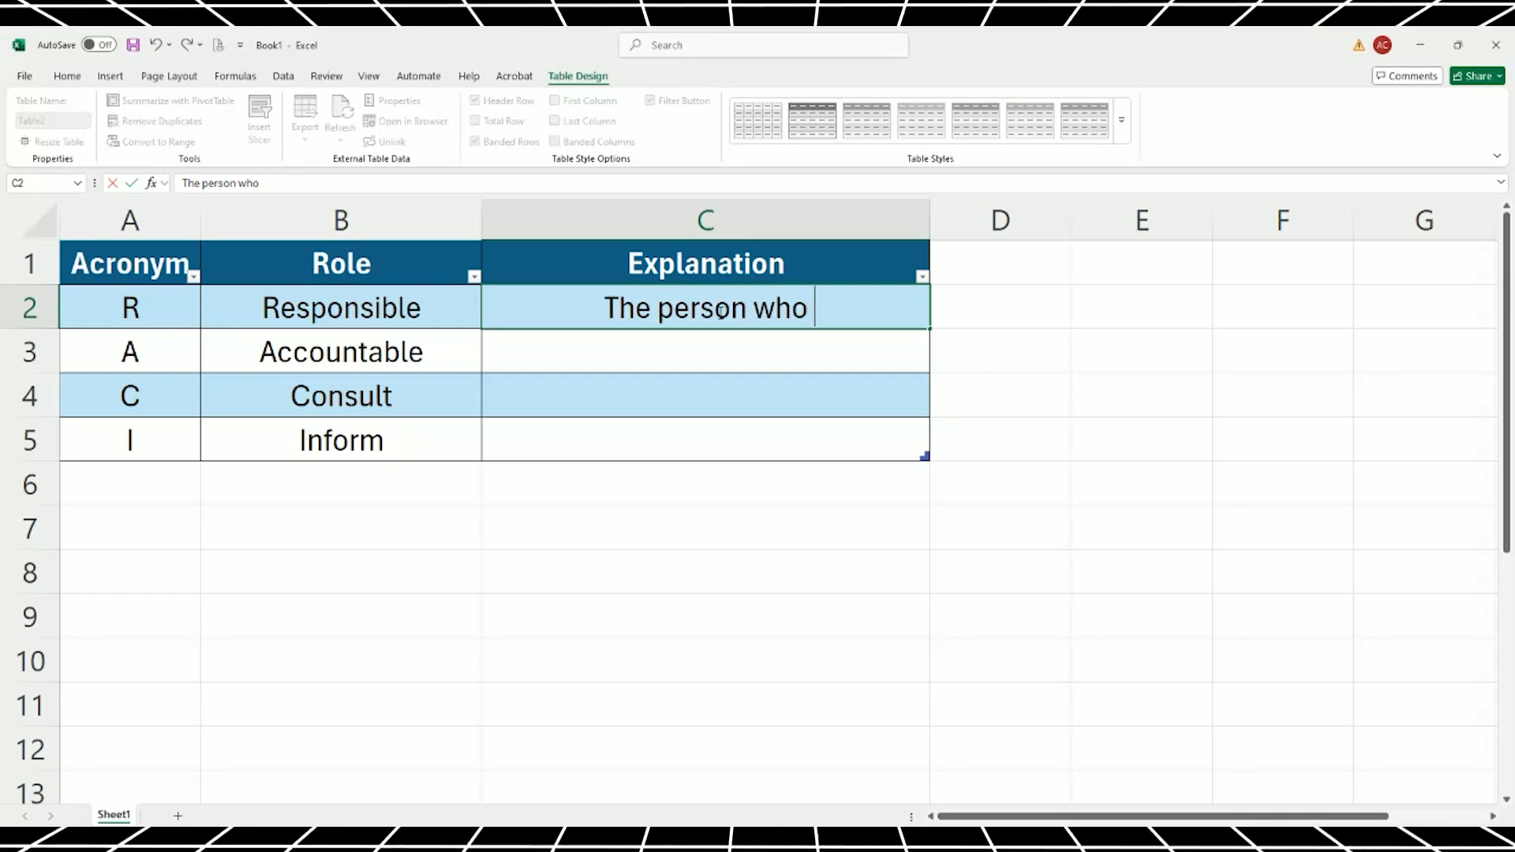
type("perf")
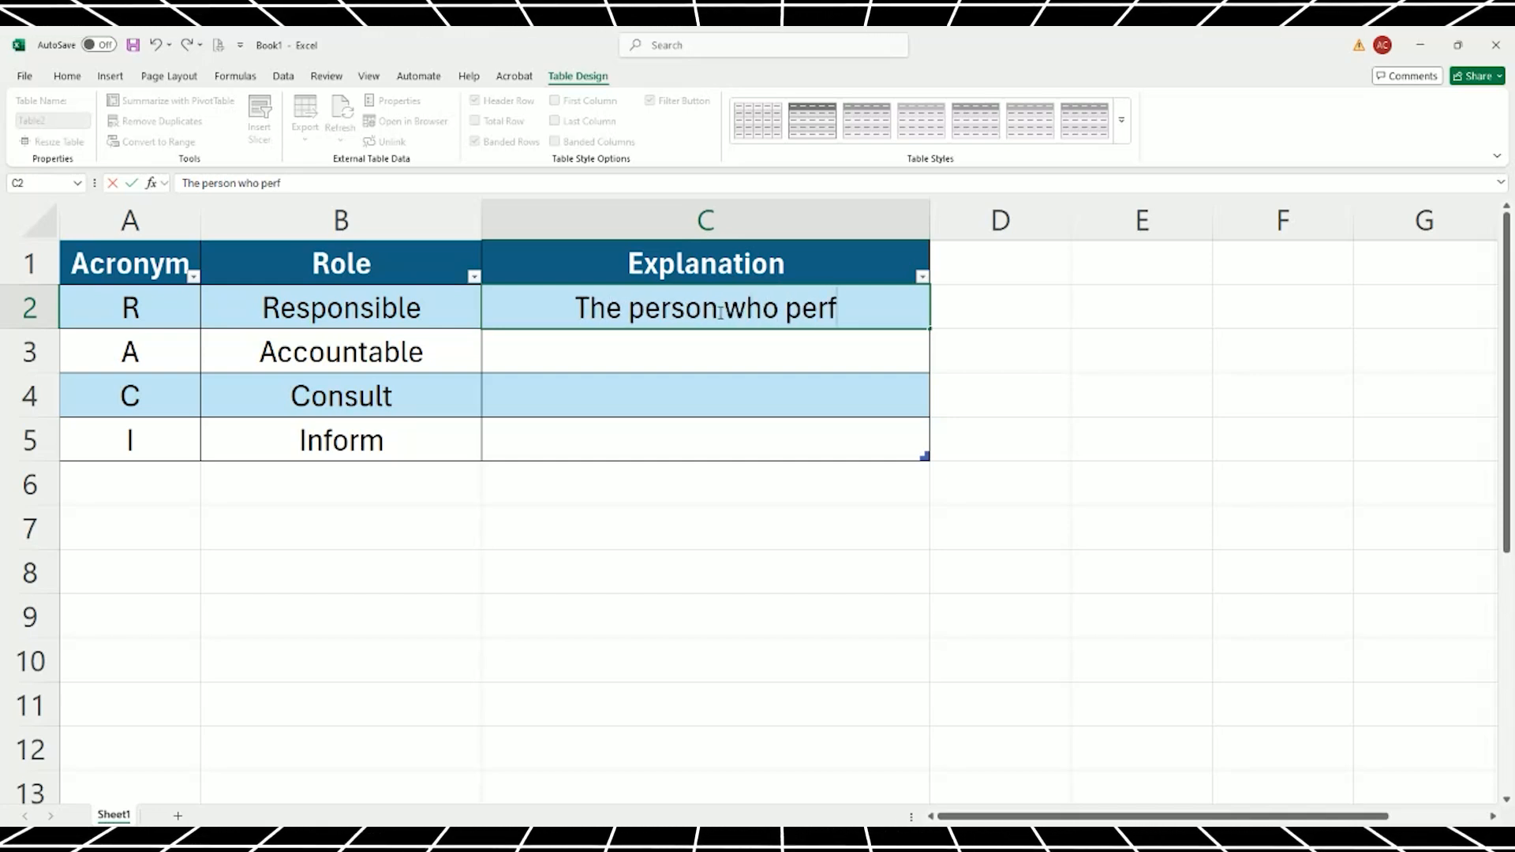
type("orms the wor")
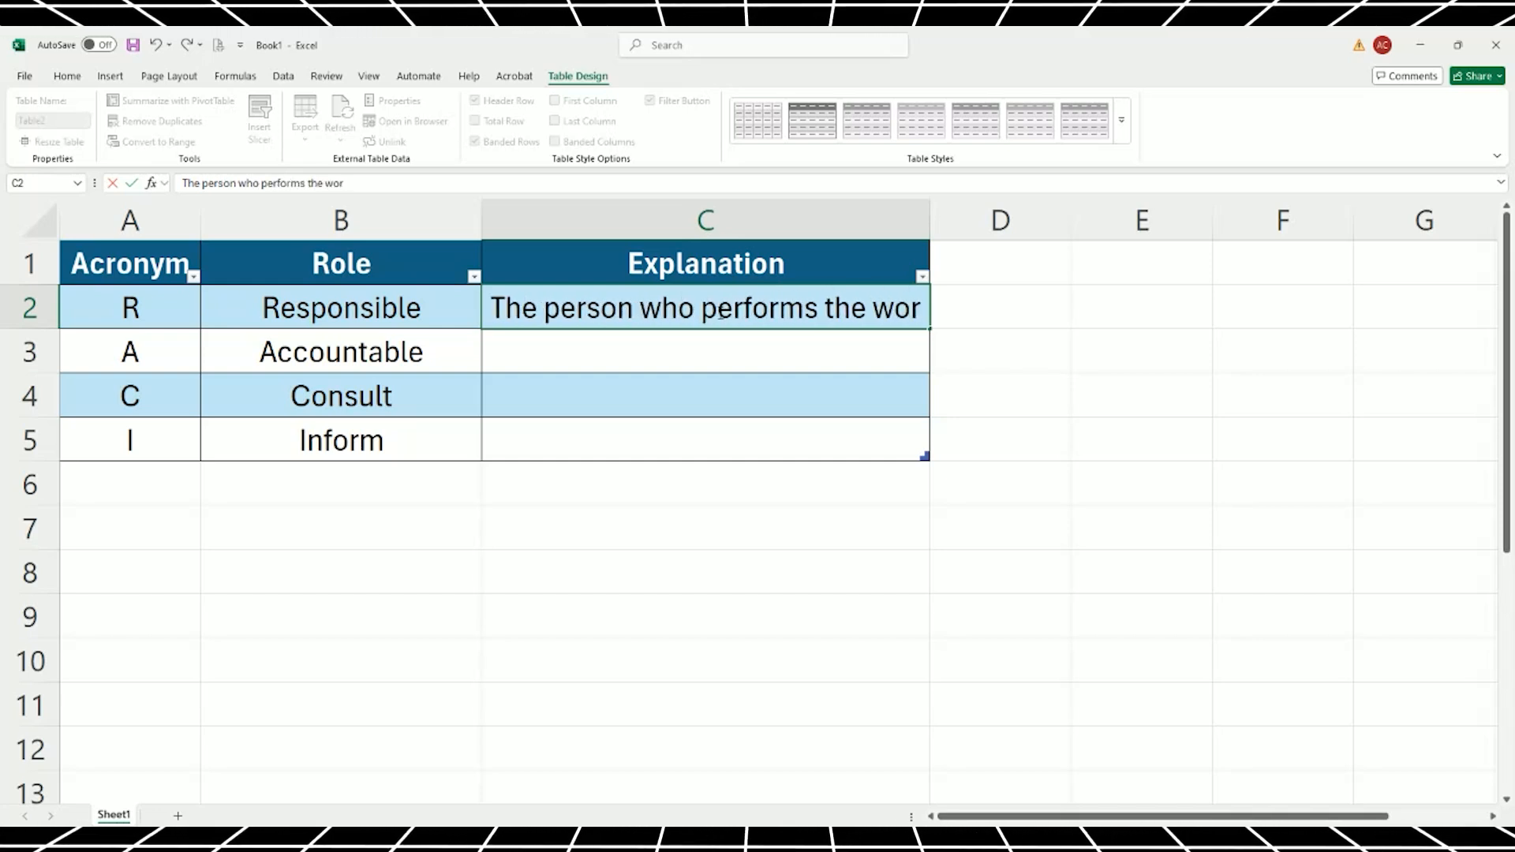
type("k to complete t")
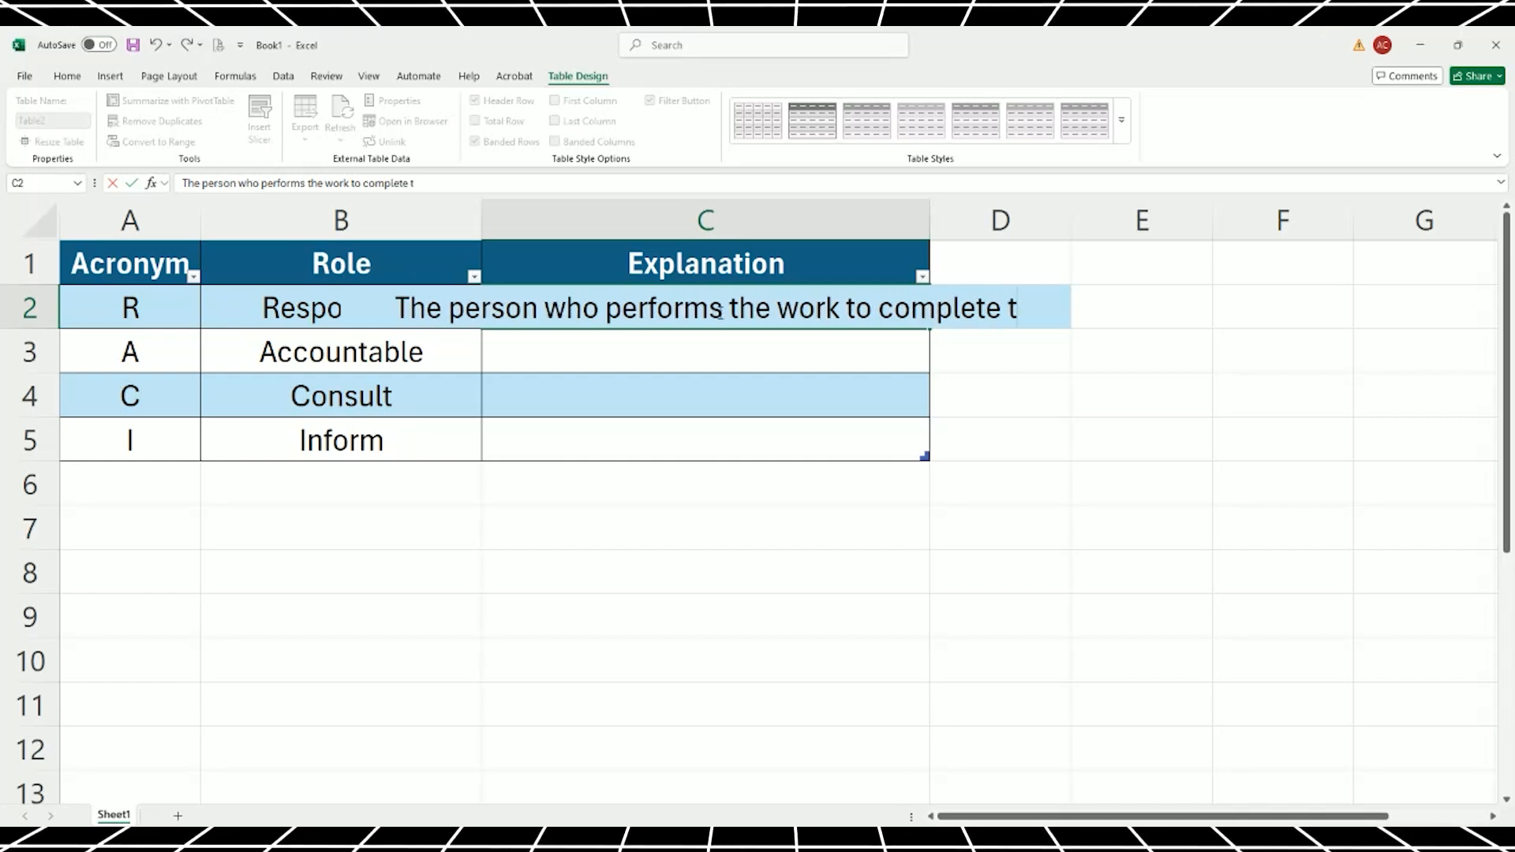
type("he task")
key("Return")
Widen the Explanation column further and turn on text wrapping for the whole column.
left_click(718, 310)
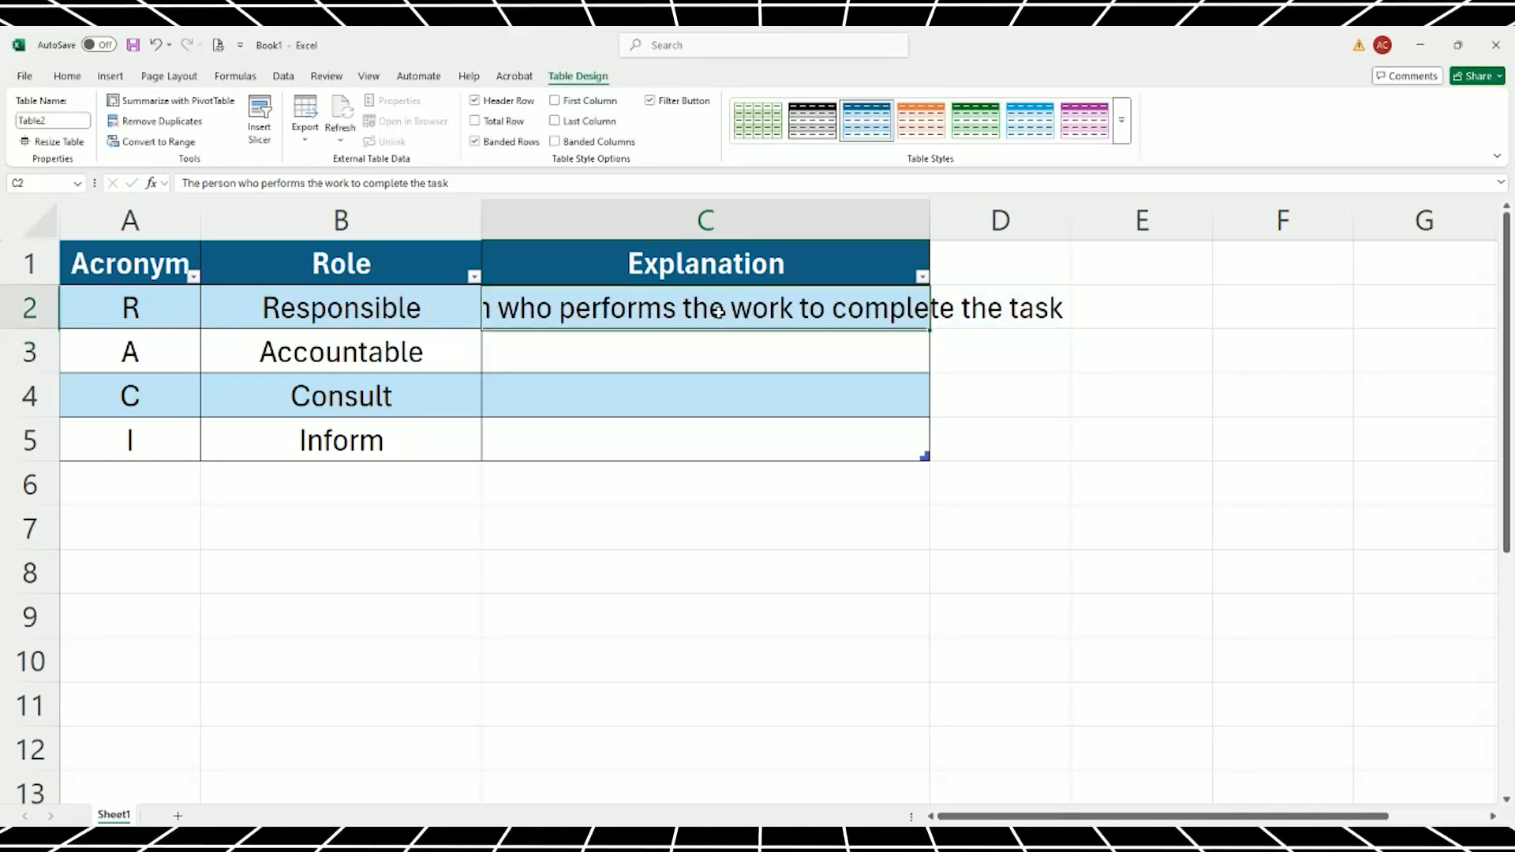
left_click_drag(930, 221, 1026, 225)
left_click(875, 217)
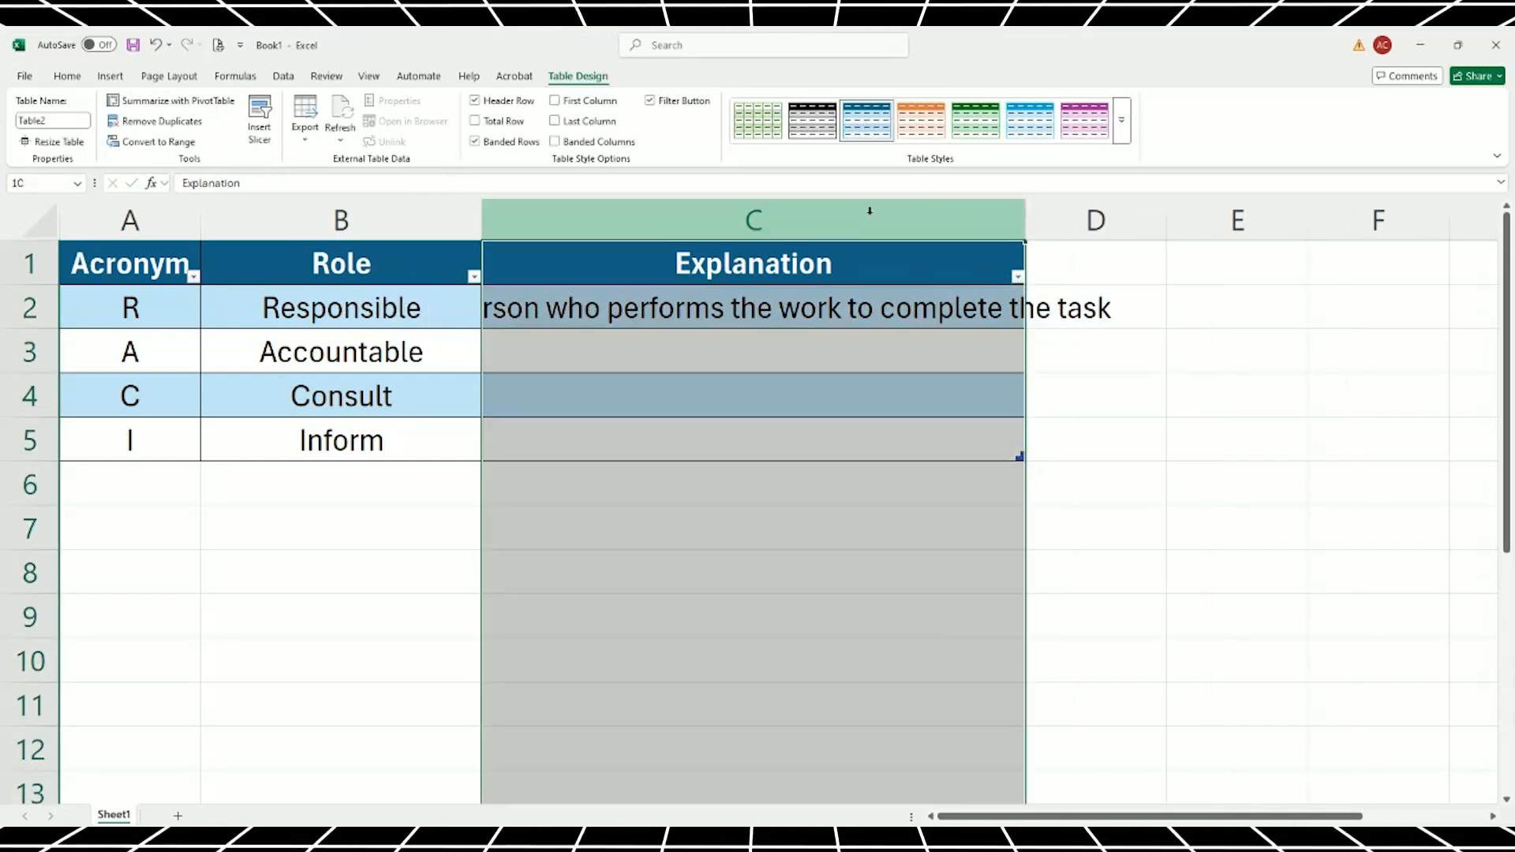
left_click(68, 76)
left_click(483, 106)
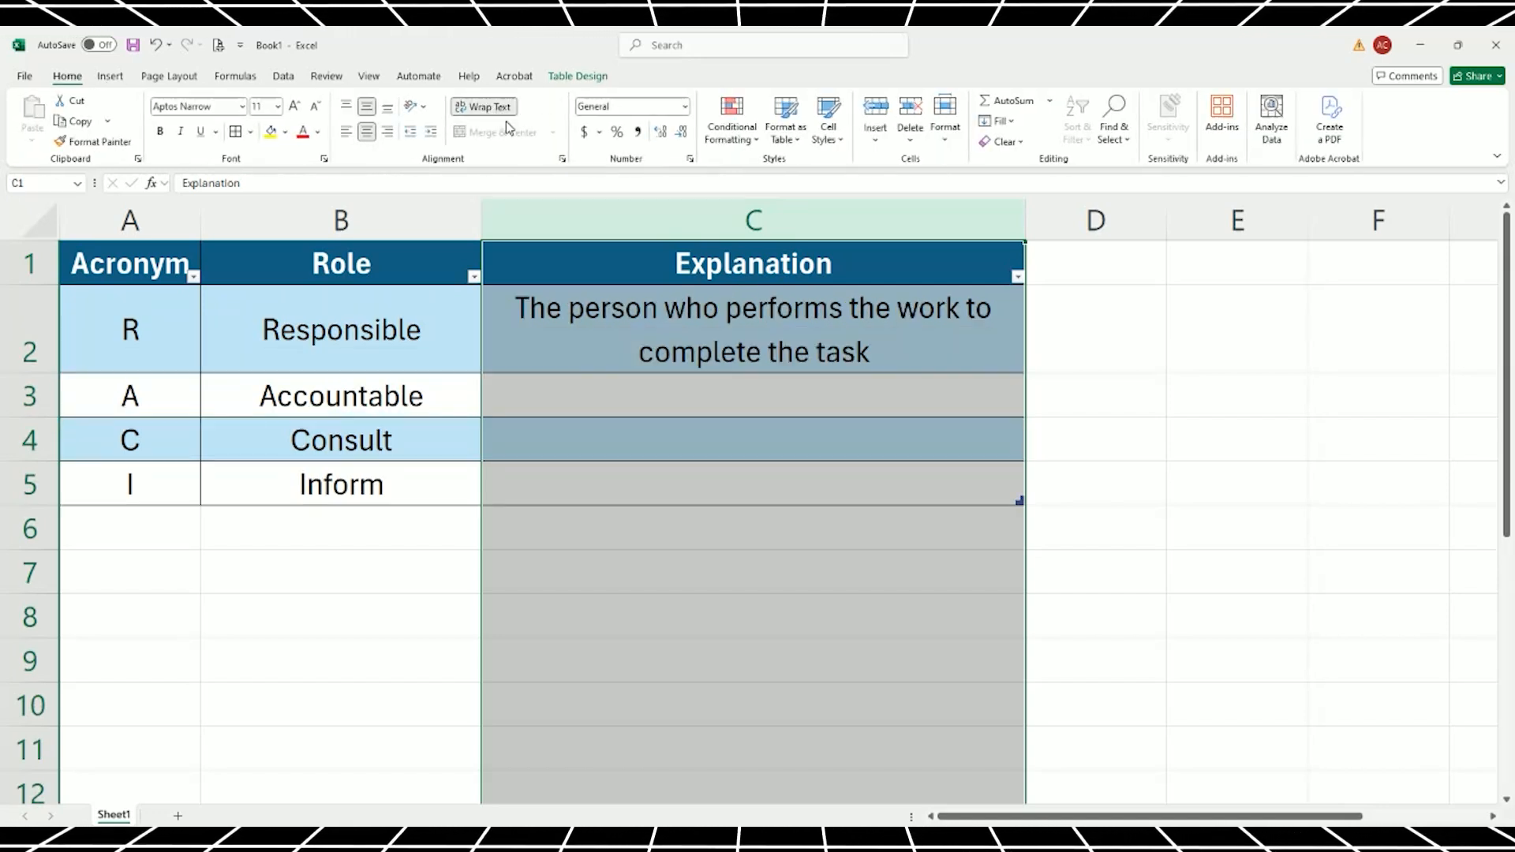
Left-align the Explanation column, then center its header cell C1 again.
left_click(346, 131)
left_click(539, 257)
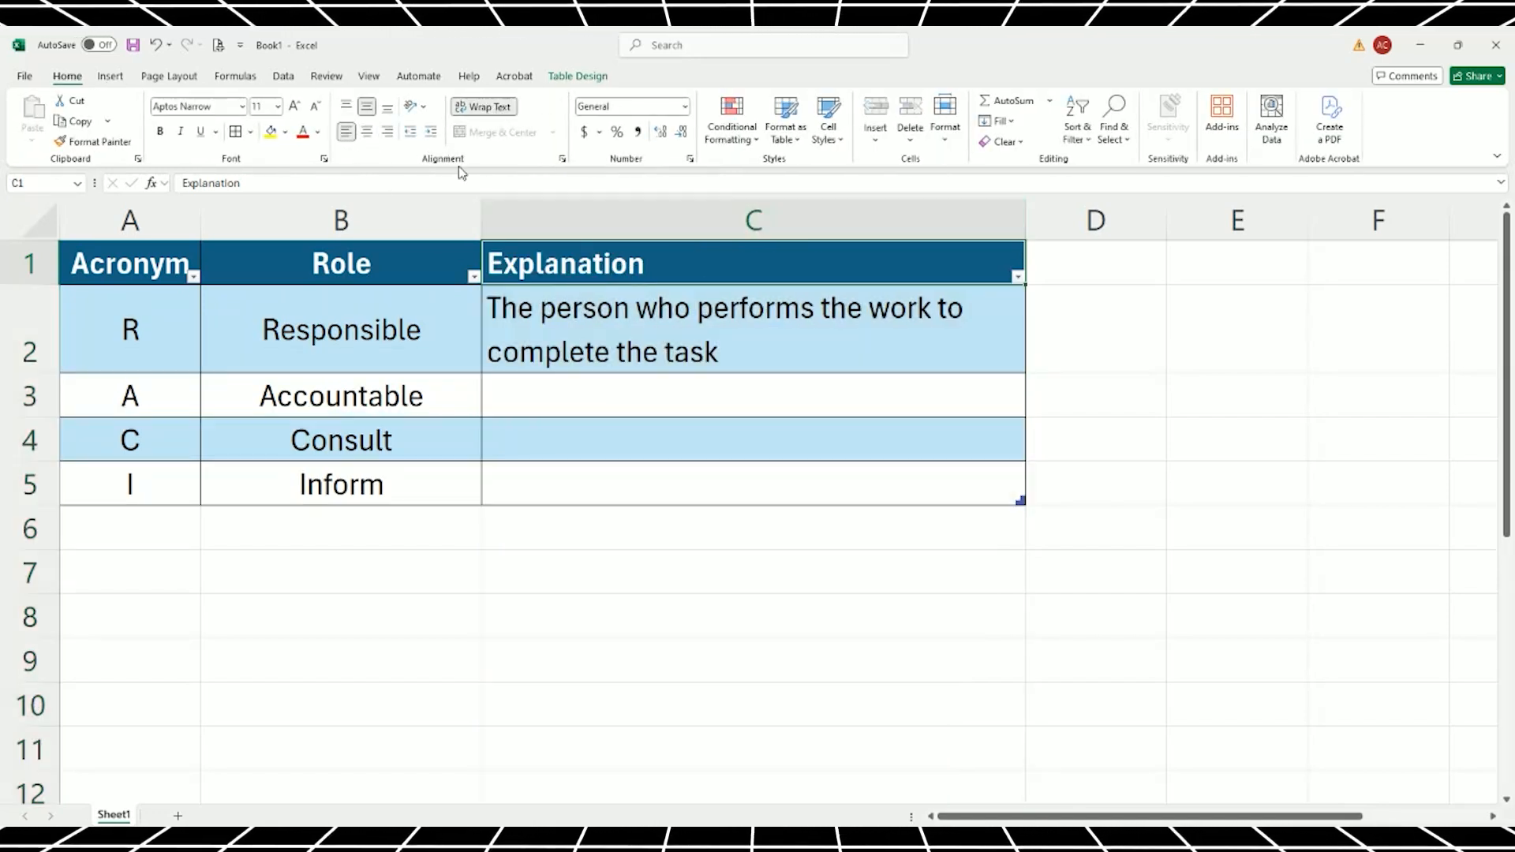
left_click(367, 131)
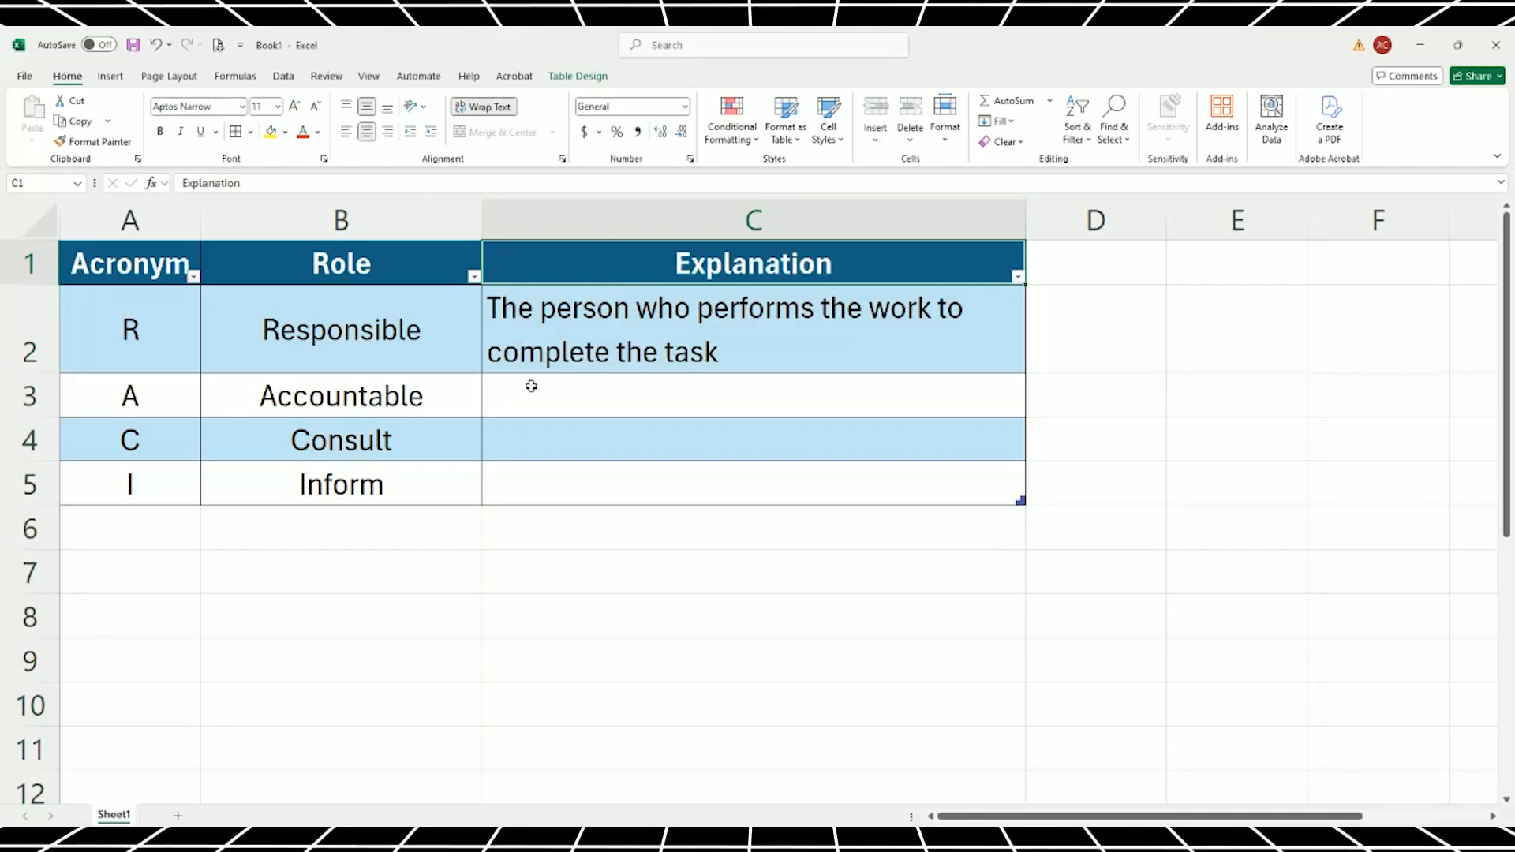
Append ". Multiple people can be assigned as Responsible if the task is a team effort." to the text in C2 and widen column C.
left_click(588, 398)
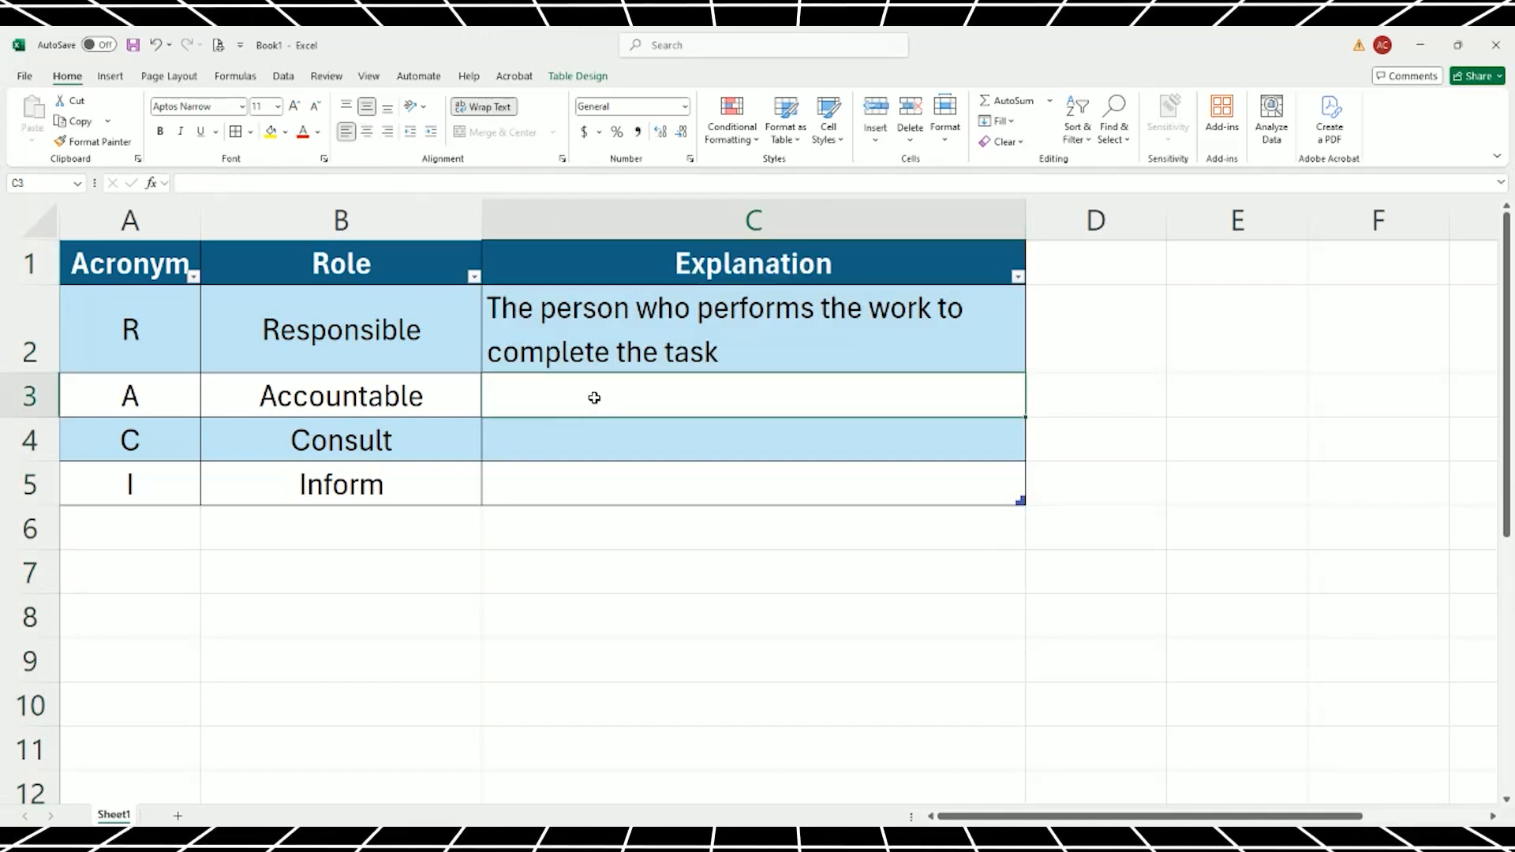
left_click(788, 354)
double_click(751, 348)
type(". ")
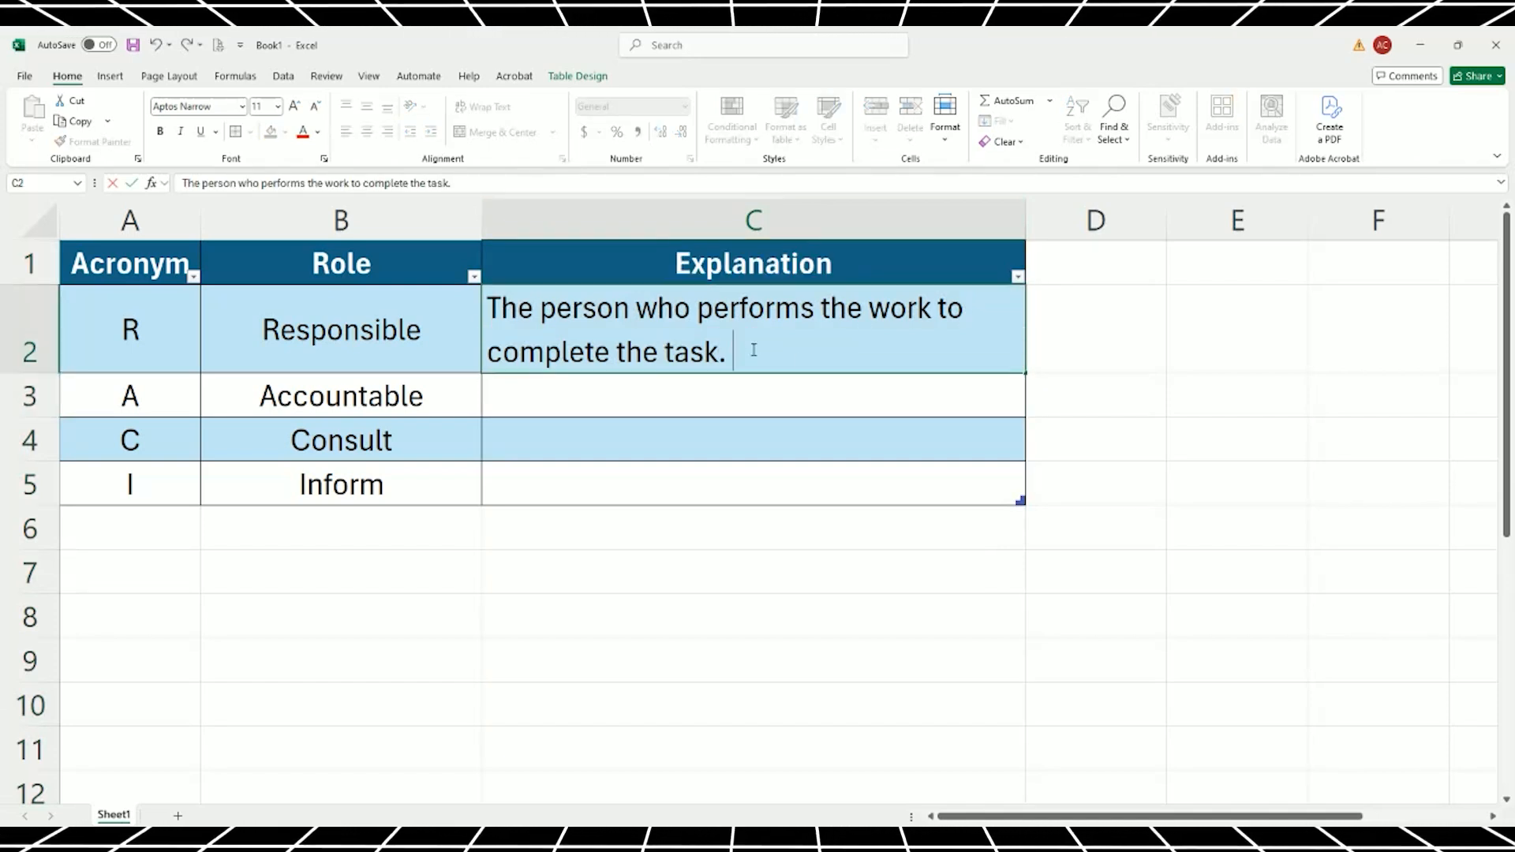
type("Multiple people can ")
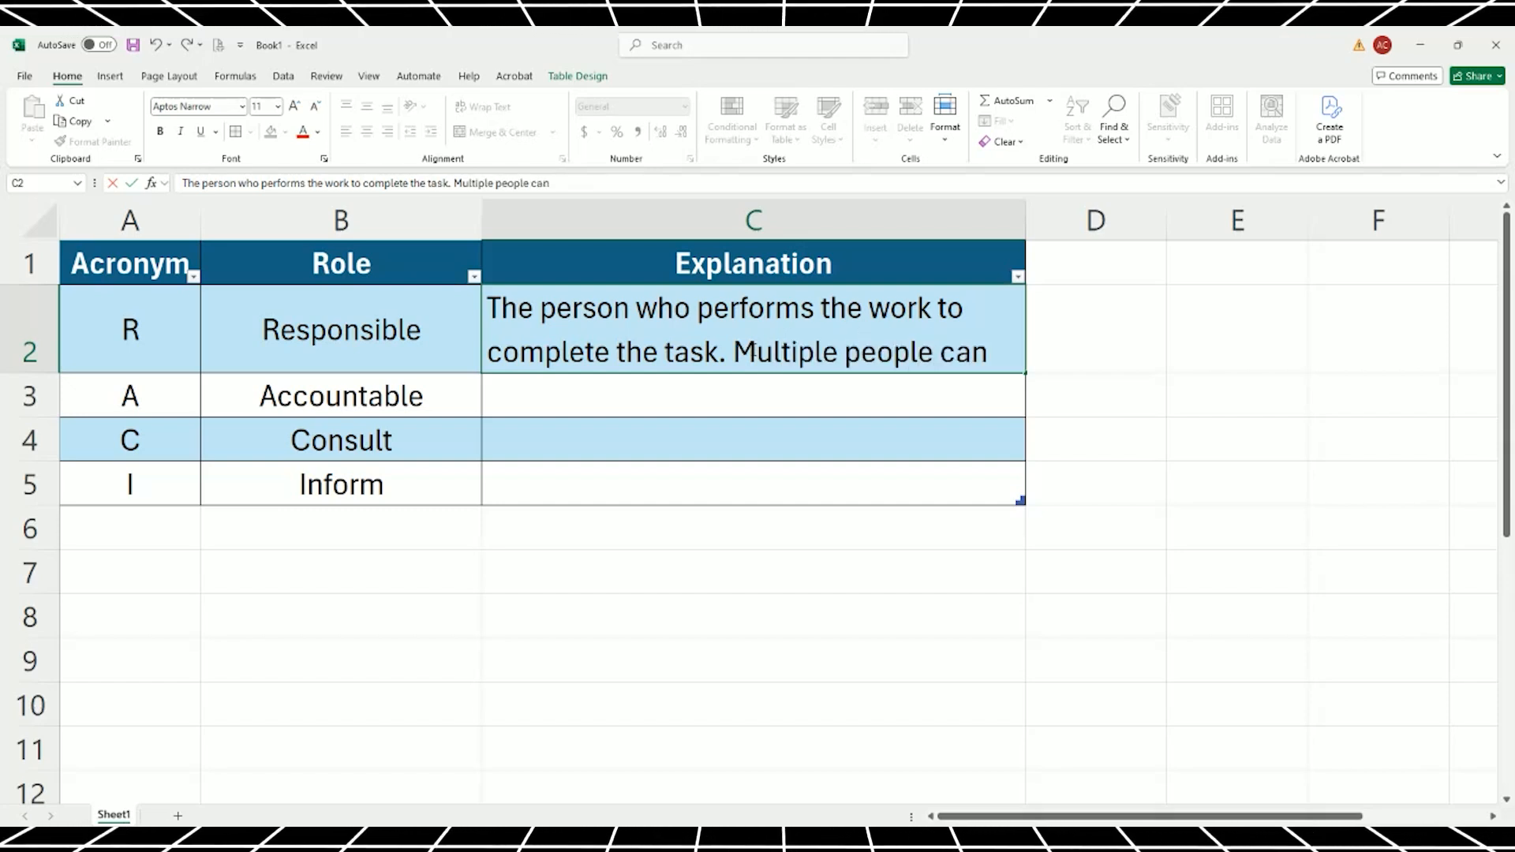
type("be assigned as Responsible if the task is a t")
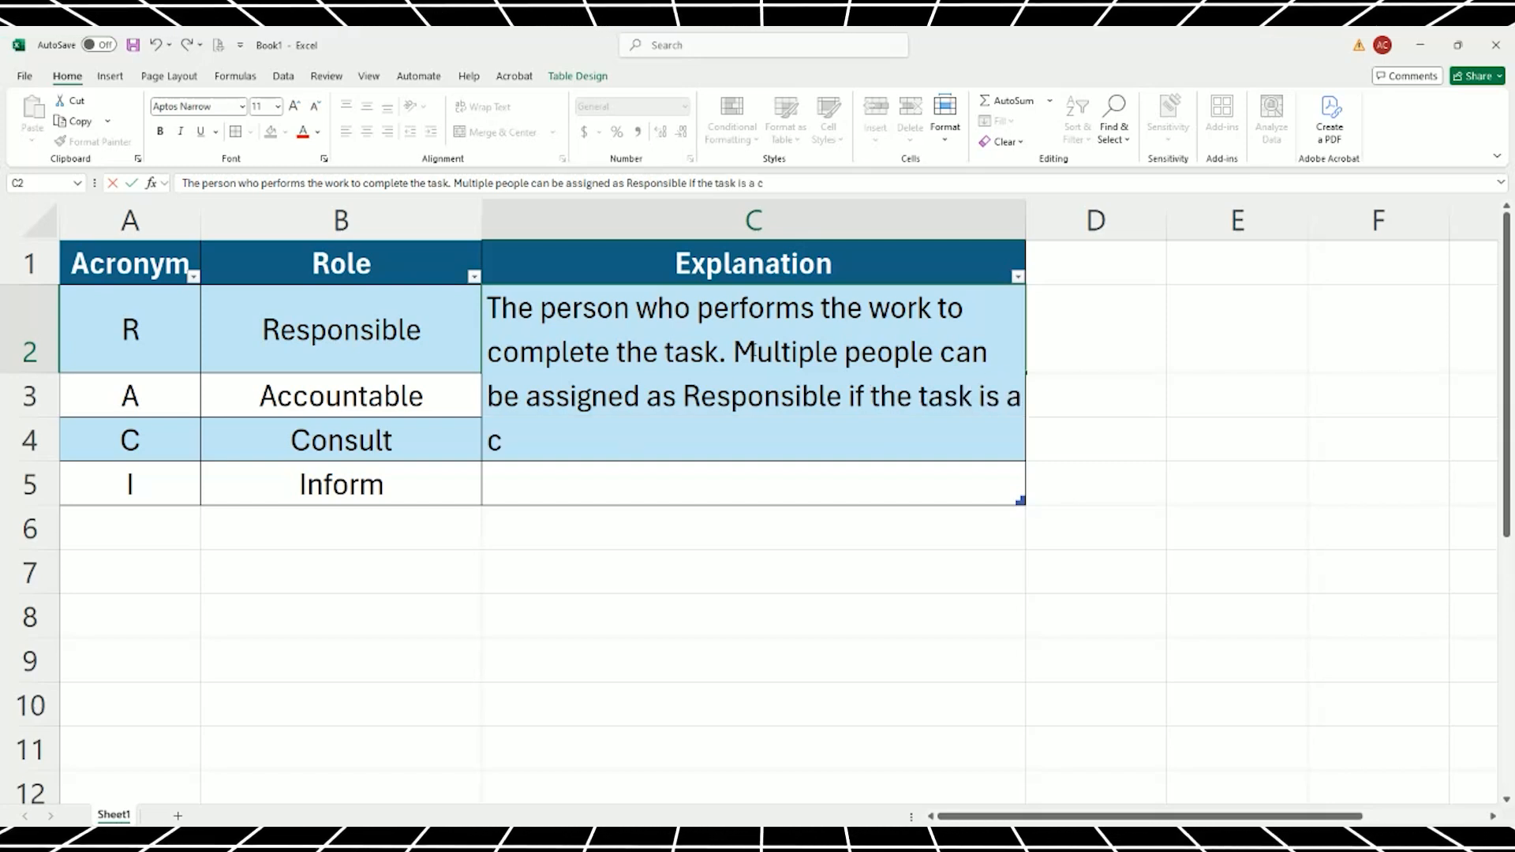
type("eam effort.")
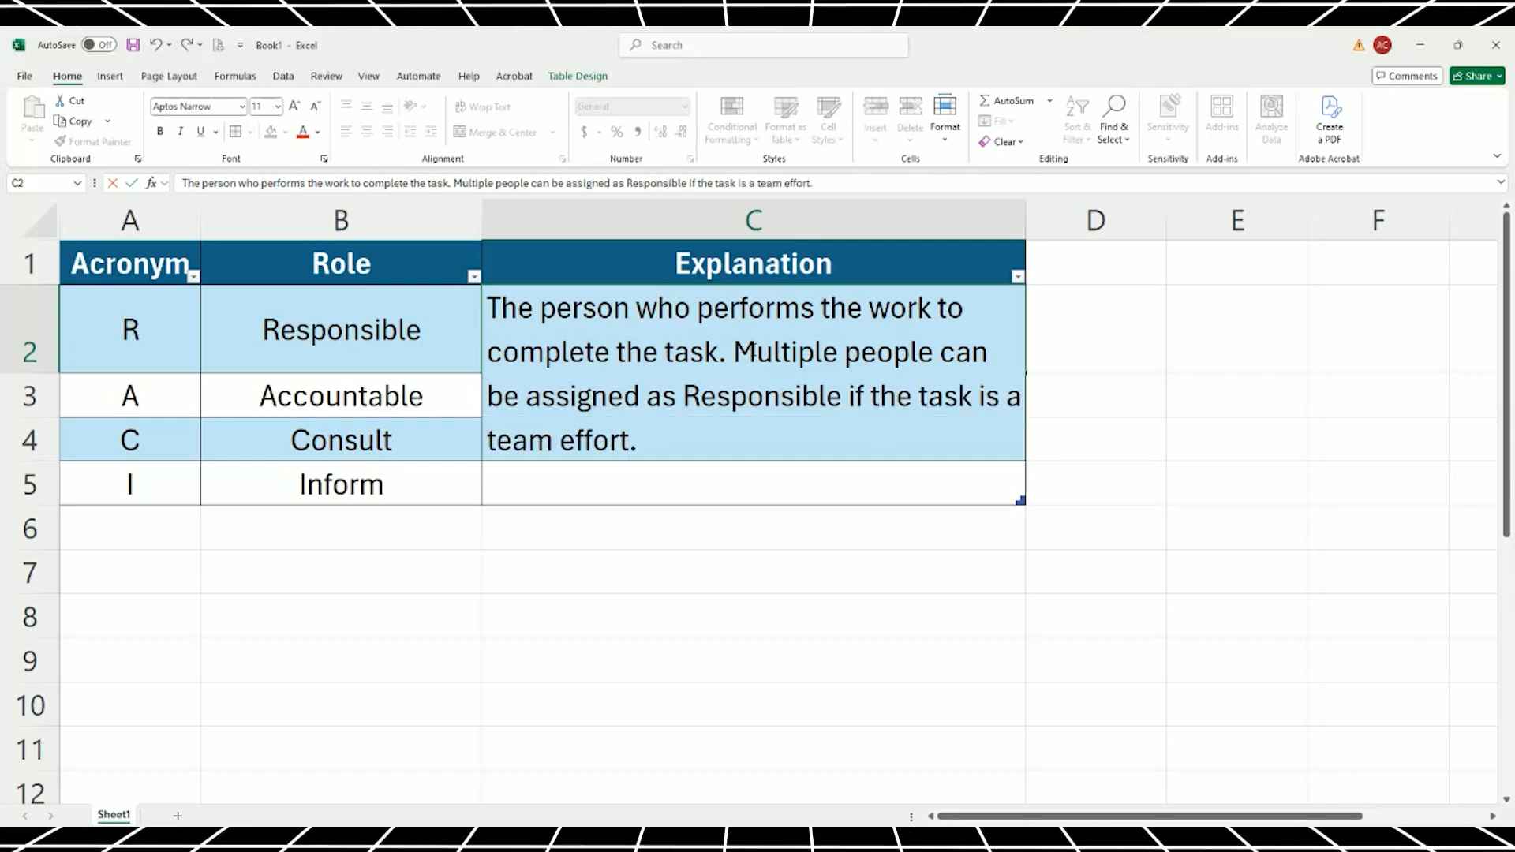
key("Return")
left_click_drag(1026, 221, 1123, 221)
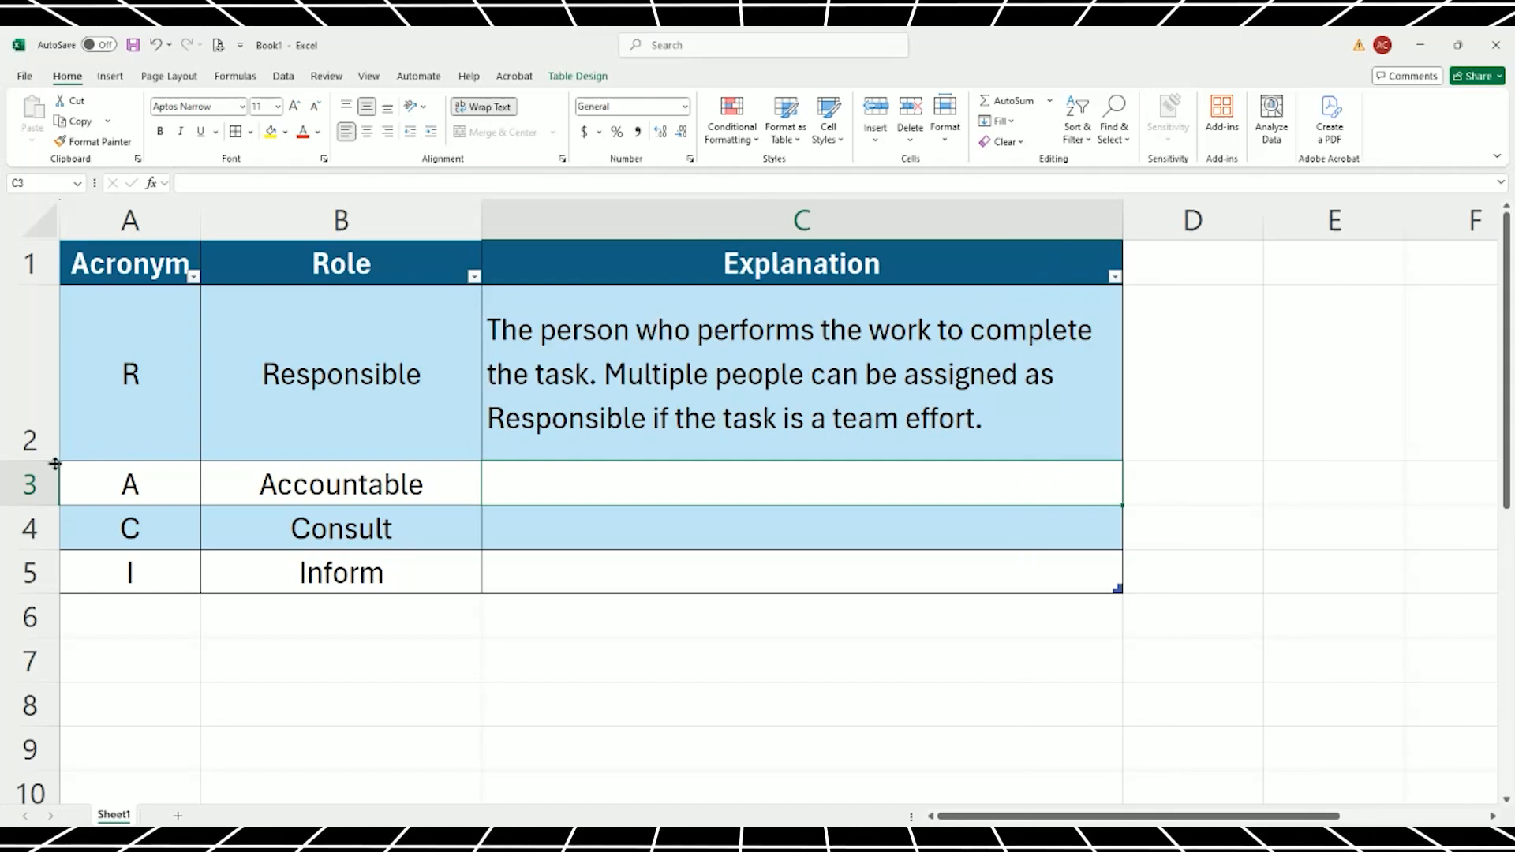
Enter "The person ultimately held accountable for the success of the task being completed. ONLY one person should be held accountable." in C3.
double_click(585, 480)
type("The person who performs the work to complete the task. Multiple people can be assigned as Responsible if the task is a team effort.")
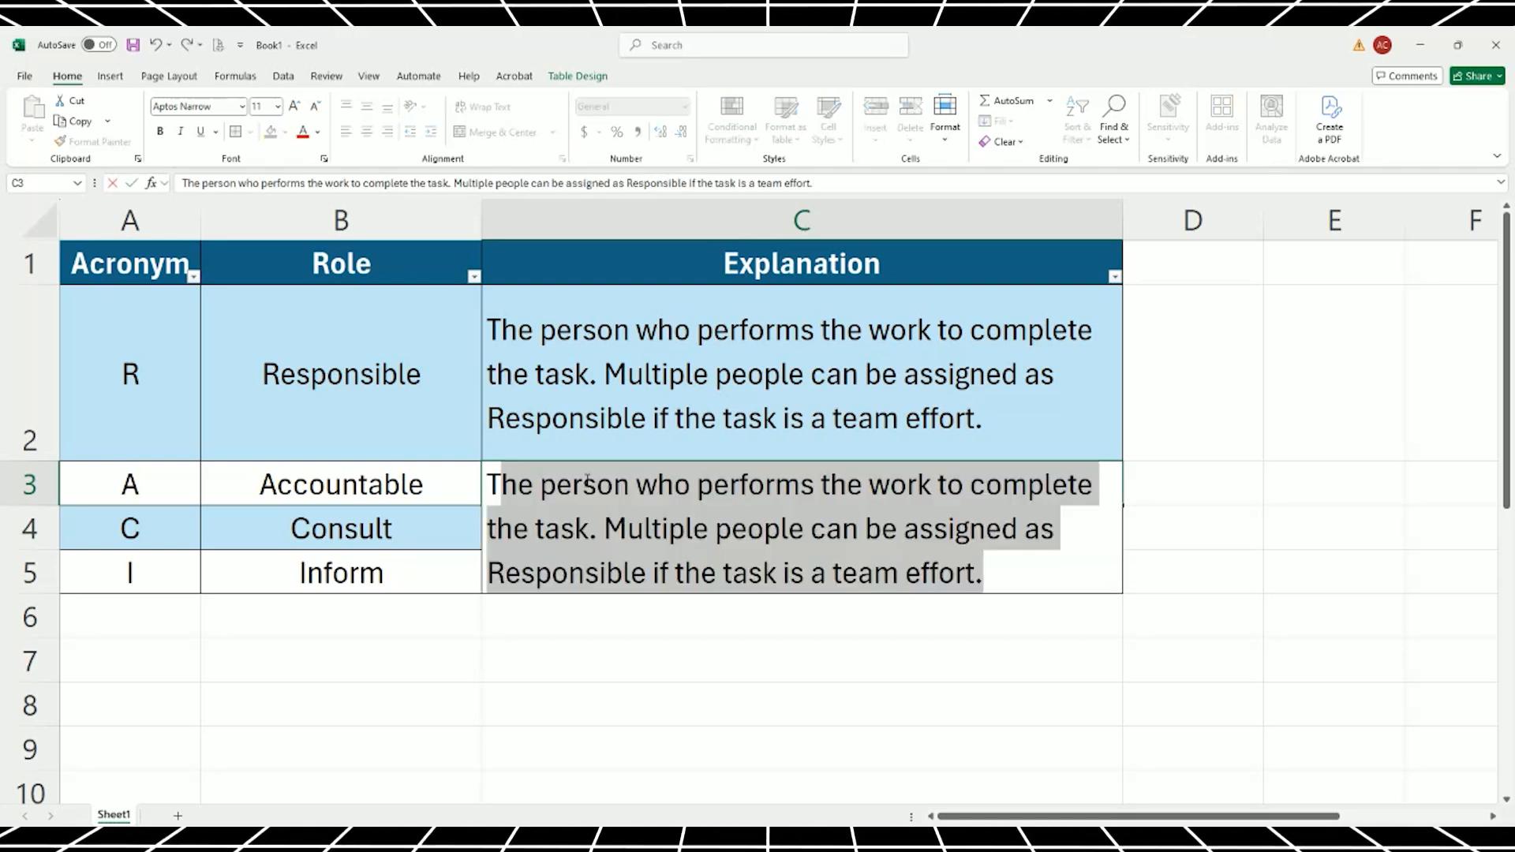
key("shift+Right")
key("shift+Right")
key("shift+Right")
key("shift+Right")
key("shift+Right")
key("shift+Right")
key("shift+Right")
key("shift+Right")
key("shift+Right")
key("shift+Right")
type("ult")
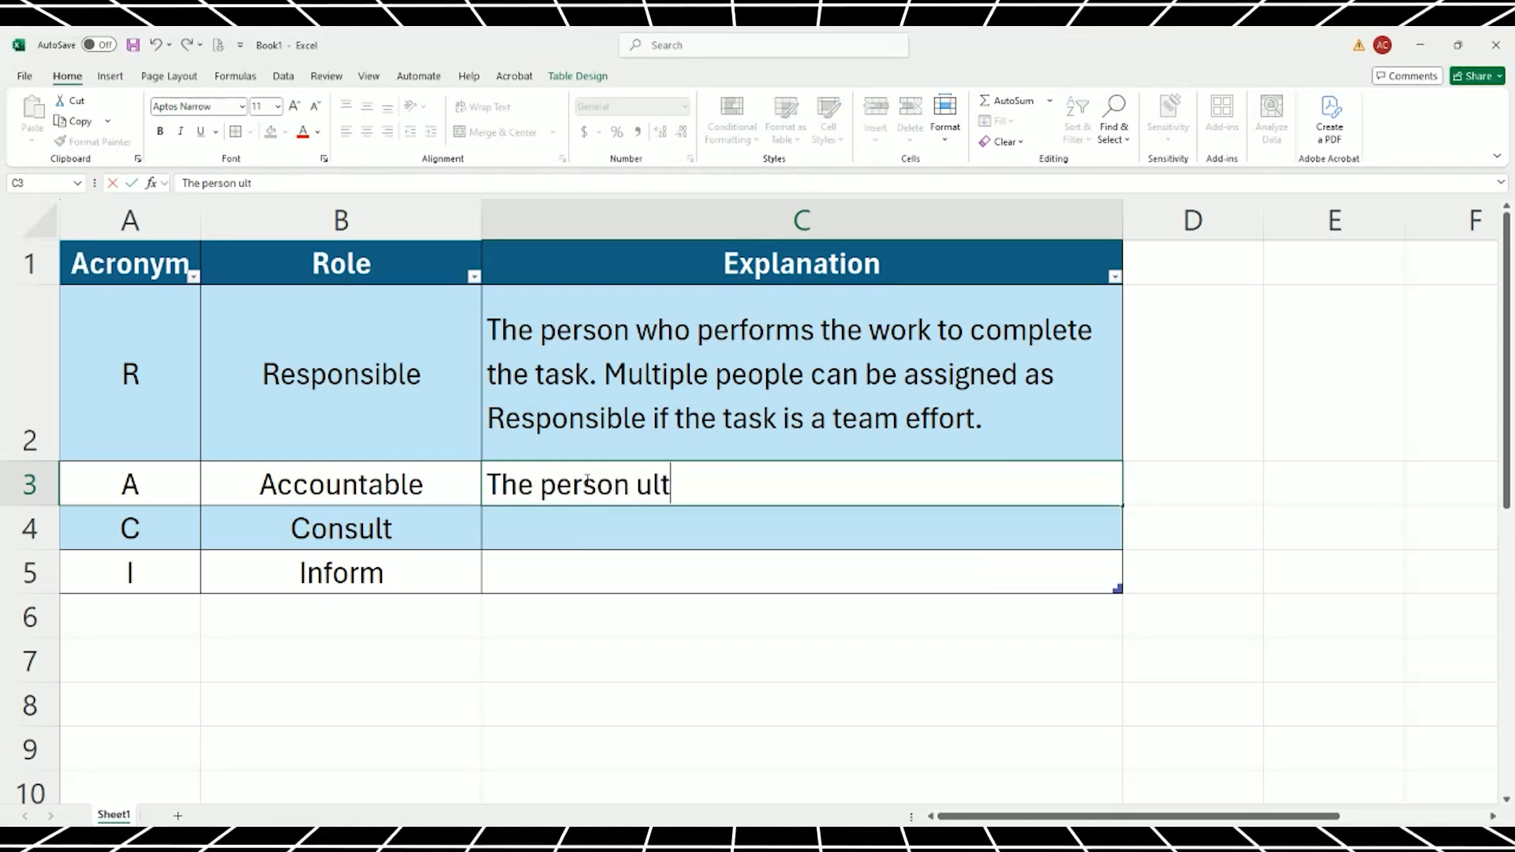
type("imately held account")
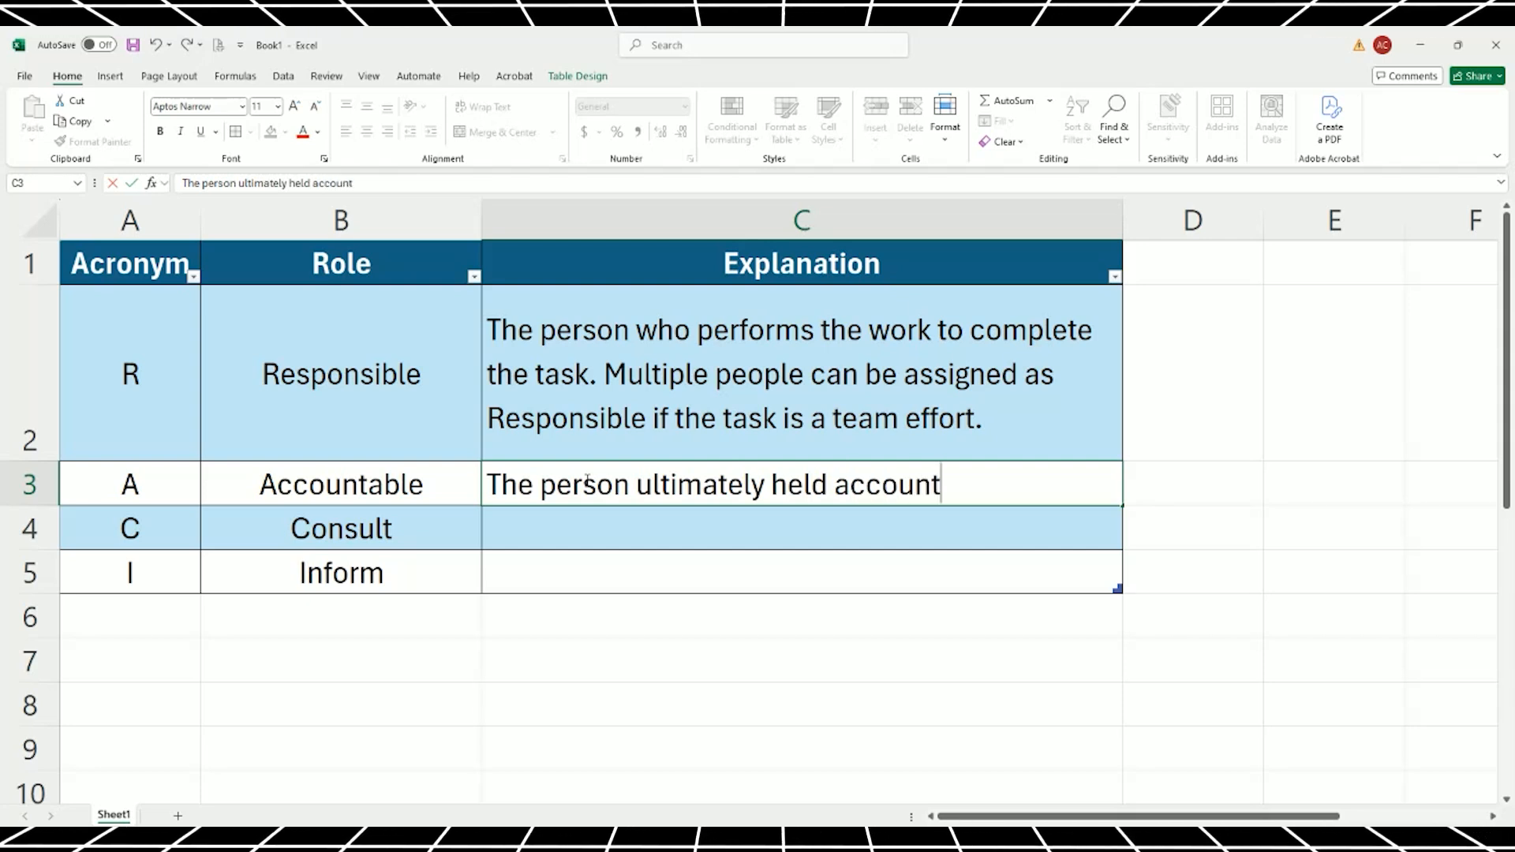
type("able for the success")
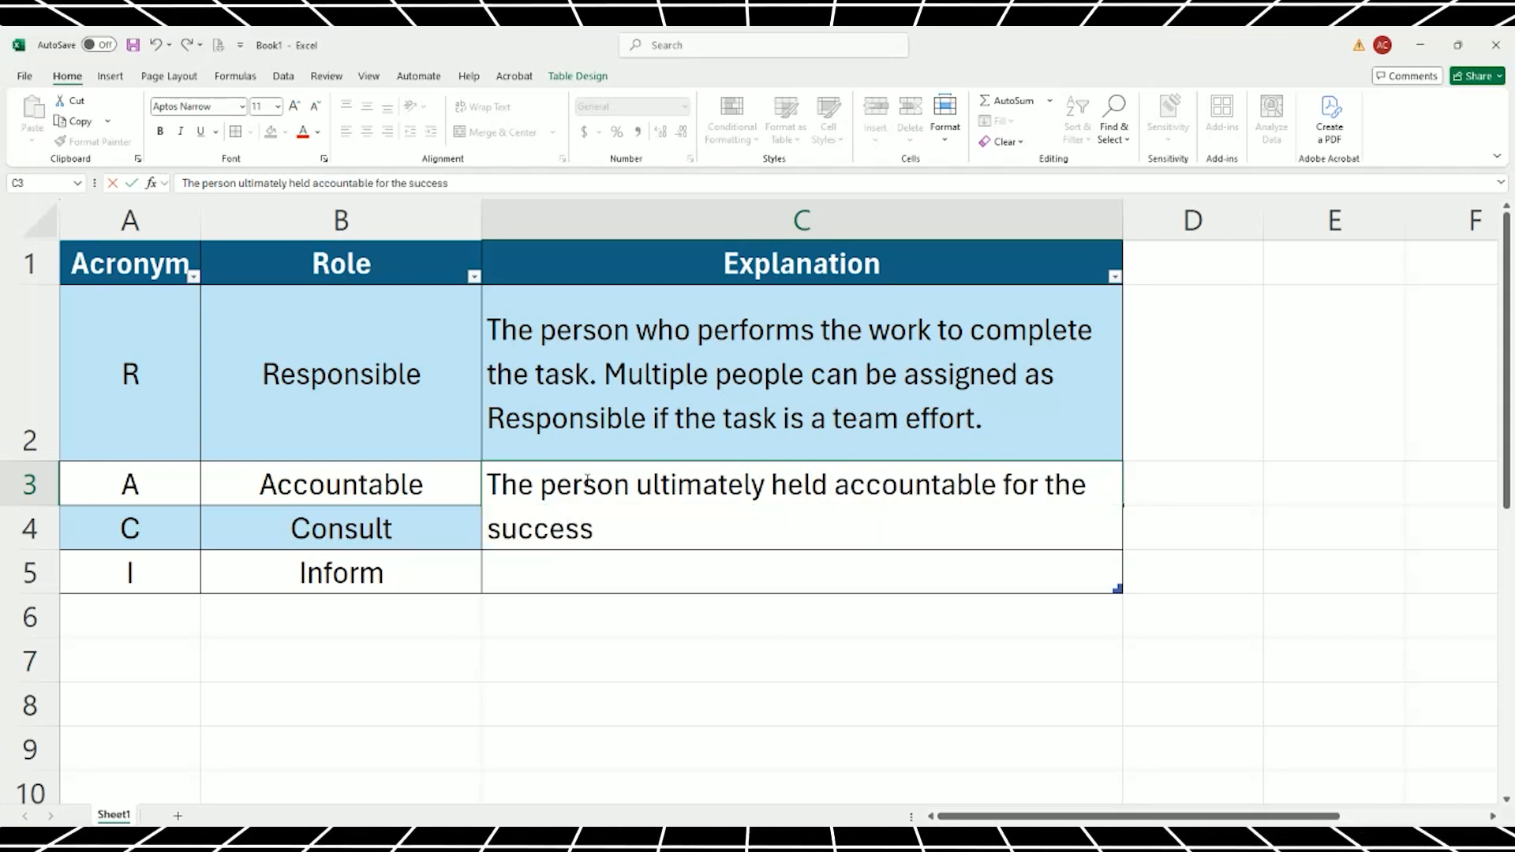
type(" of the task being comp")
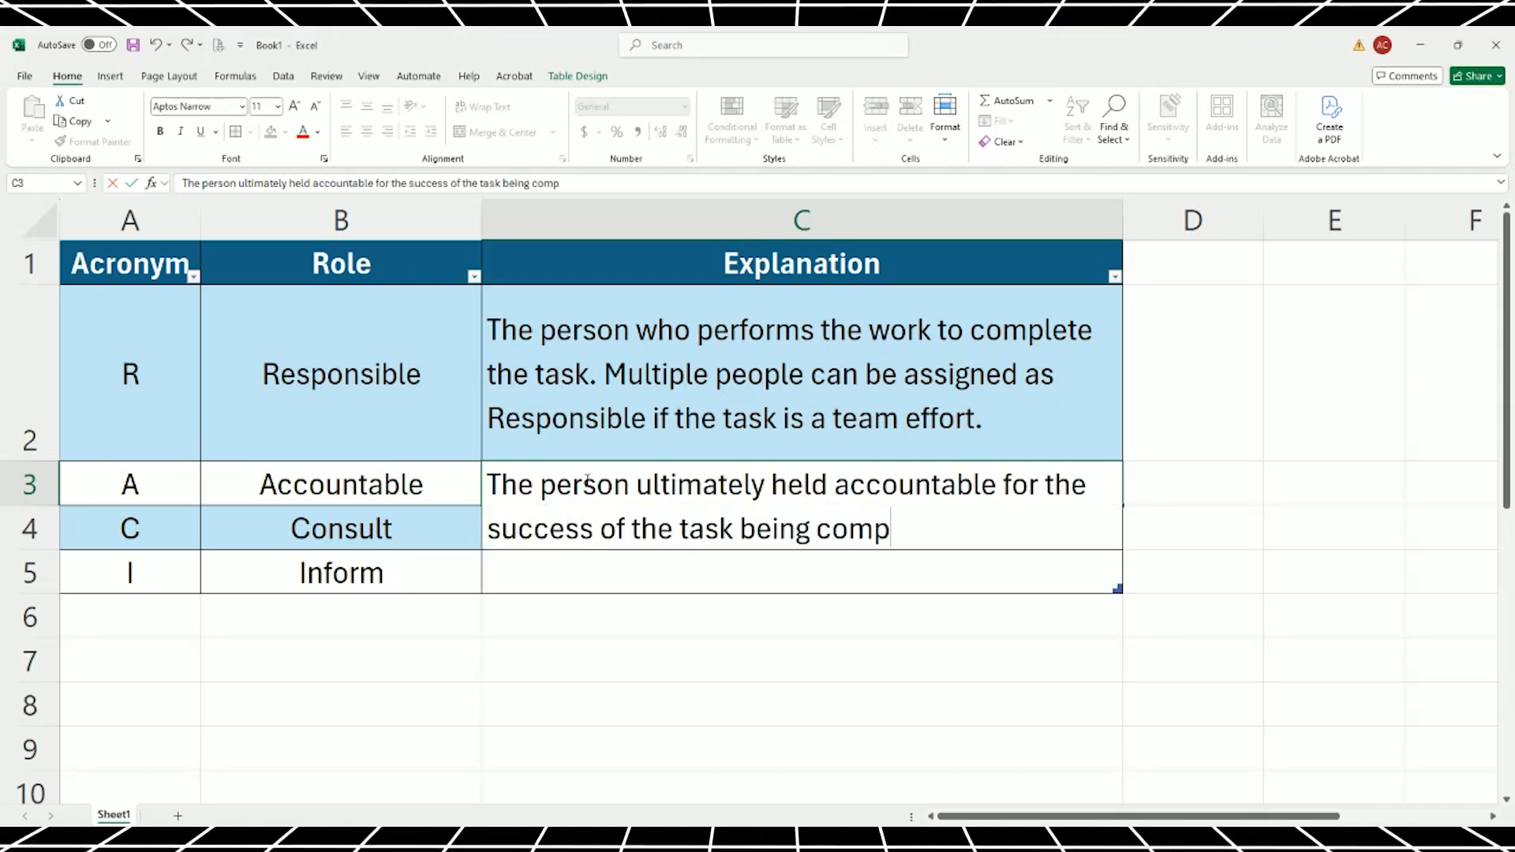
type("leted. ONLY ")
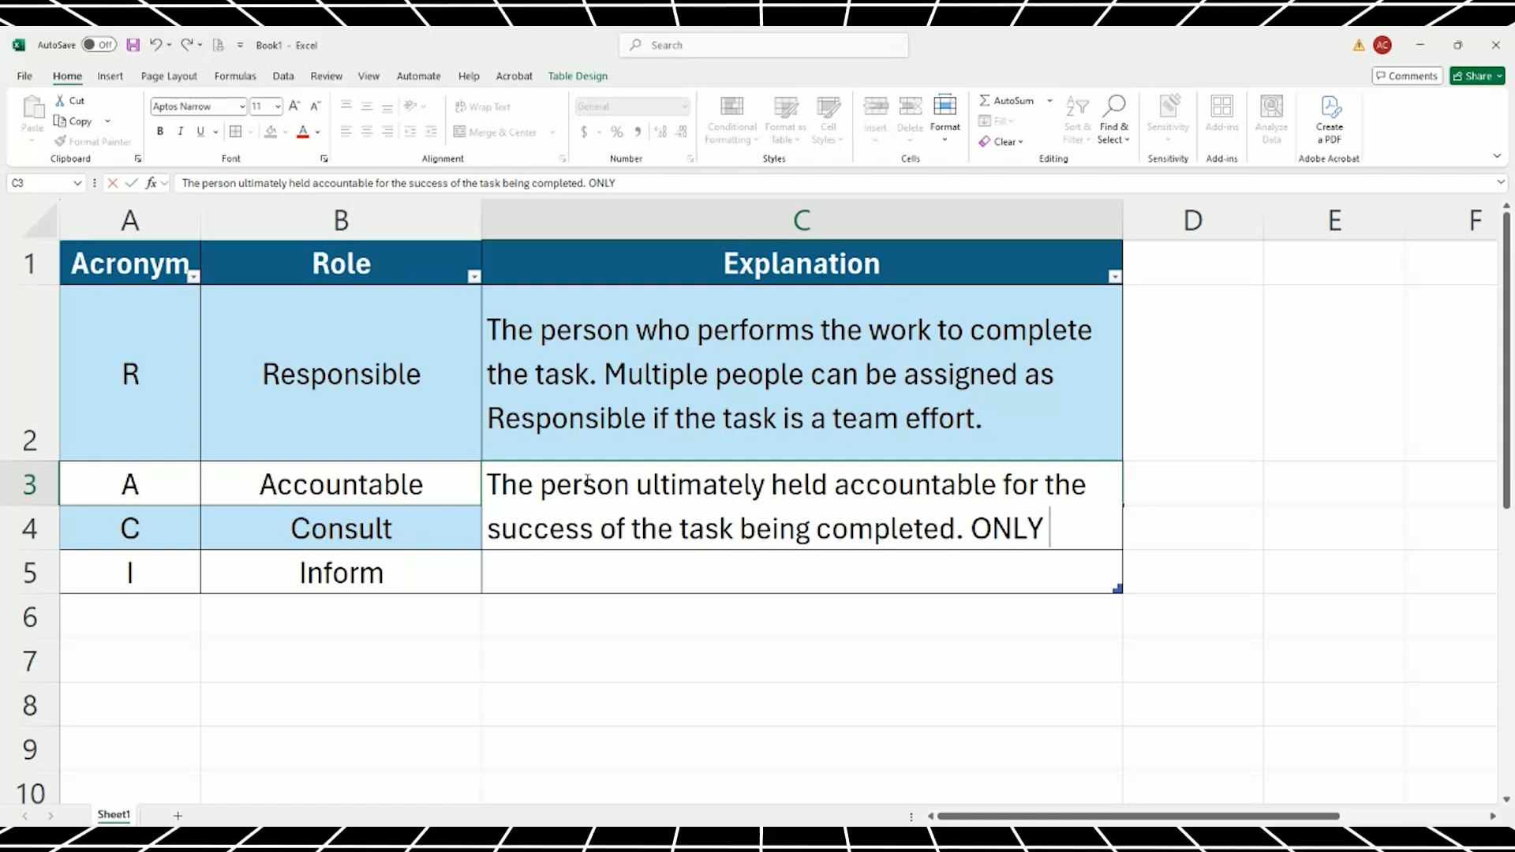
type("one person should be held ac")
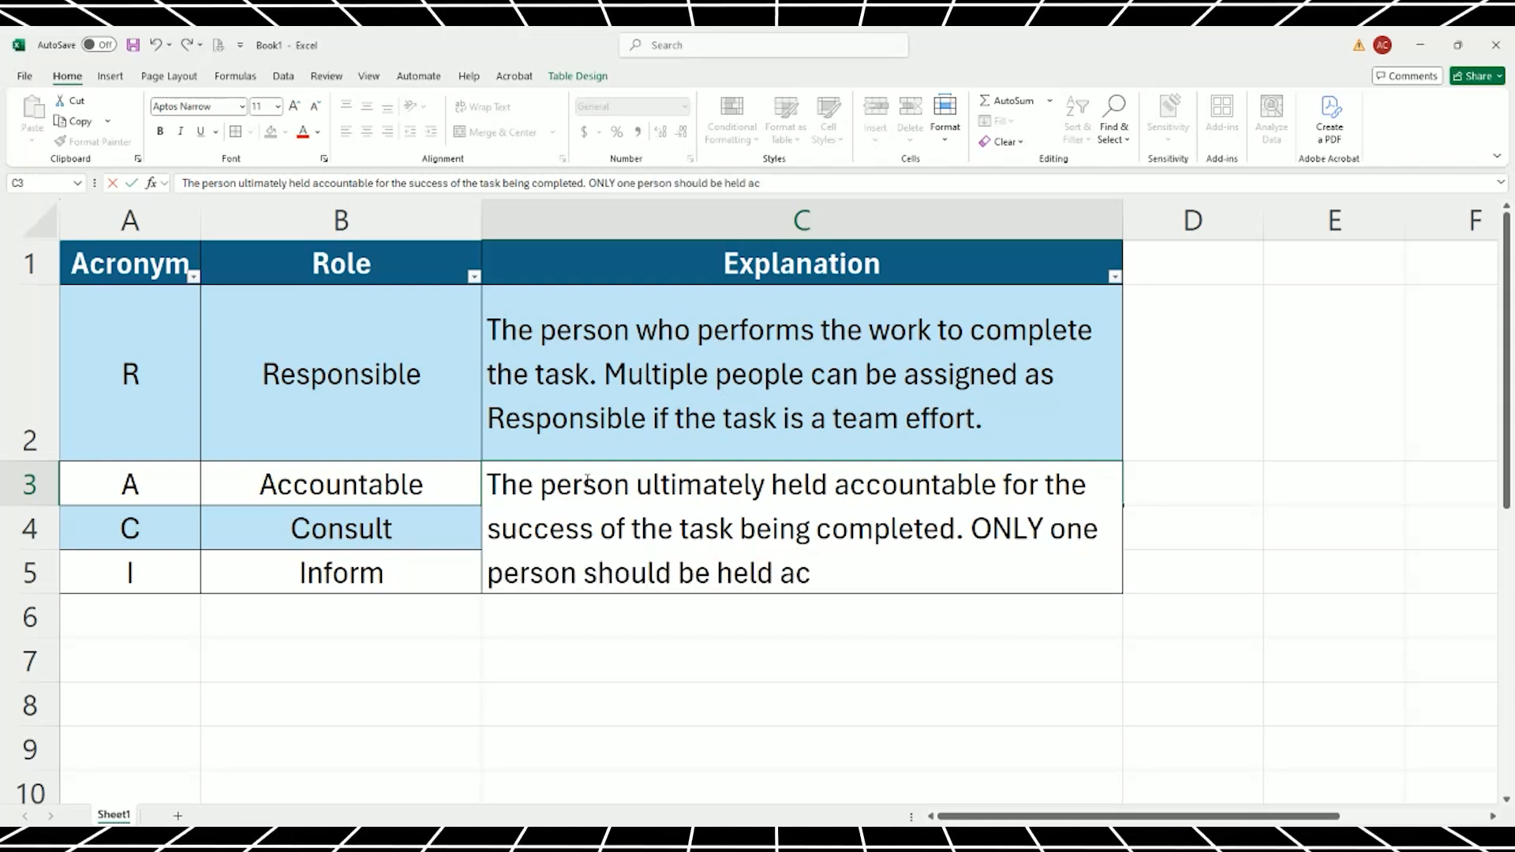
type("countable.")
key("ctrl+Return")
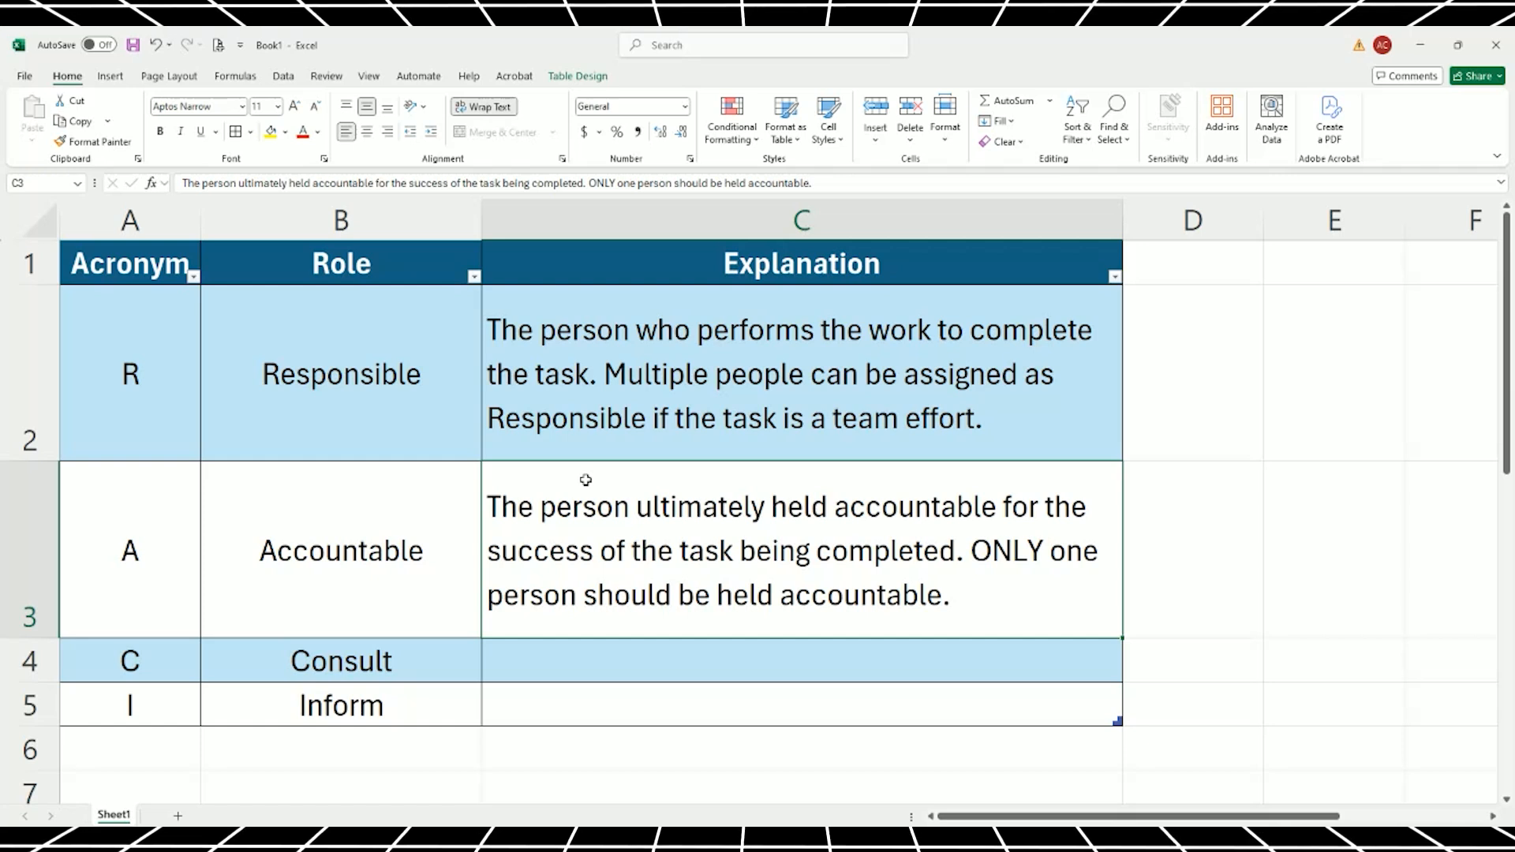
Enter "The person who gives expertise, input, and advice into the work. This person is consulted BEFORE any action and ecisions are made." in C4.
left_click(598, 662)
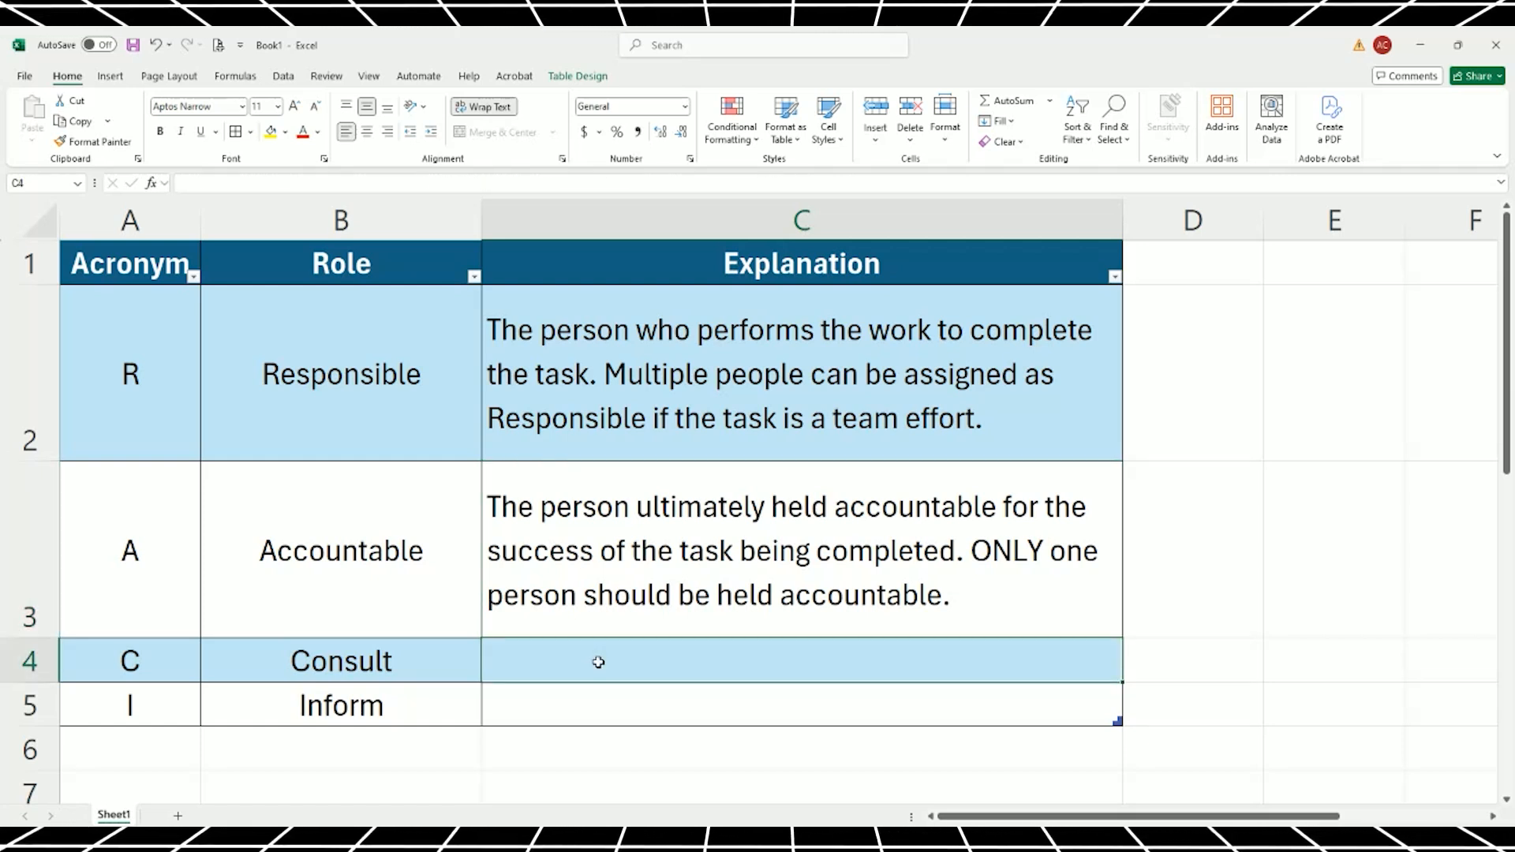
type("The perso")
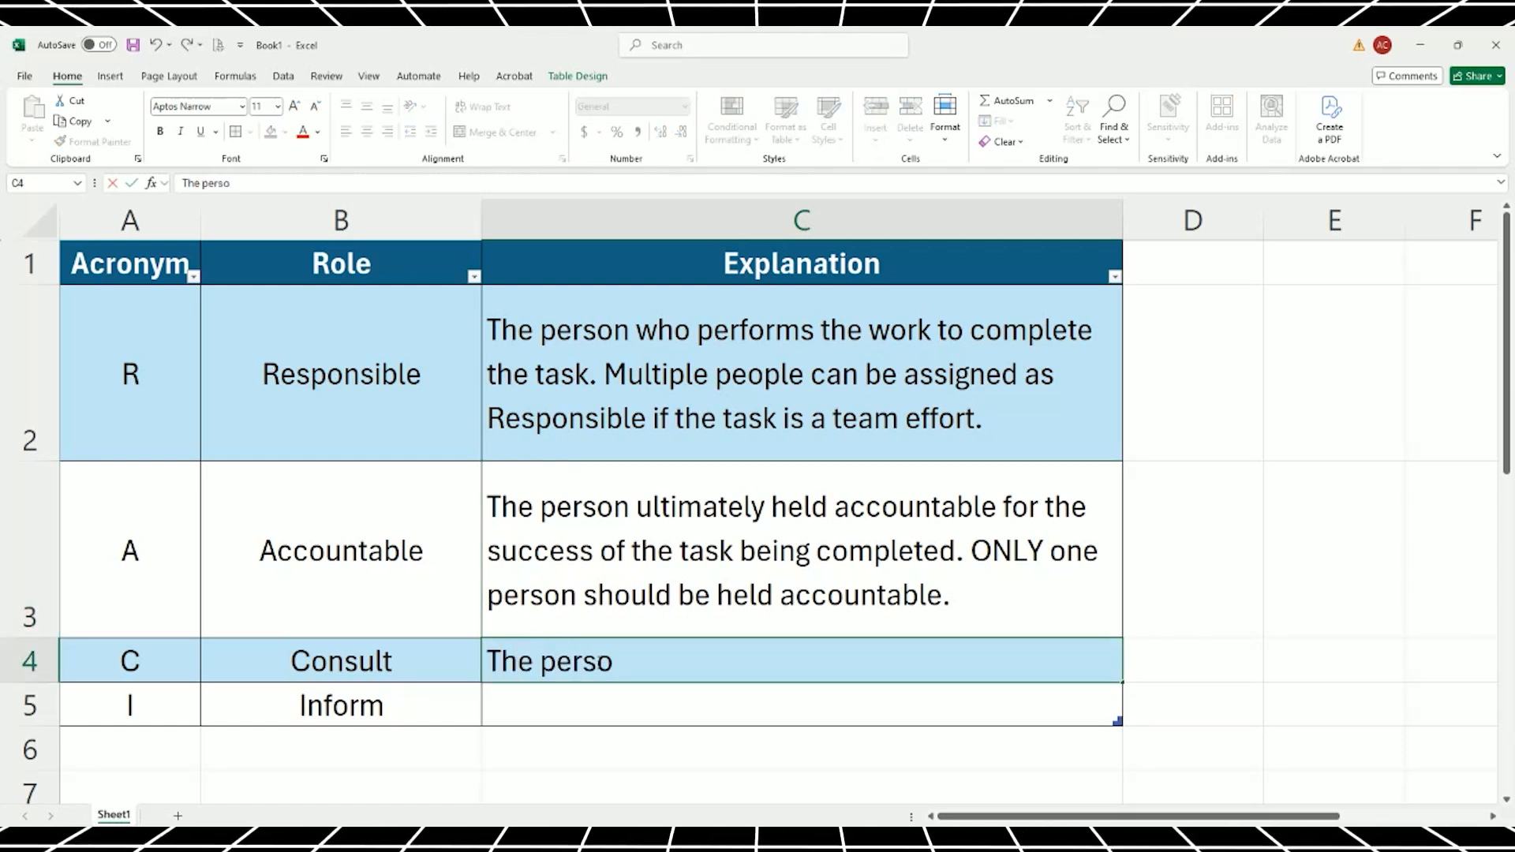
type("n who gives expert")
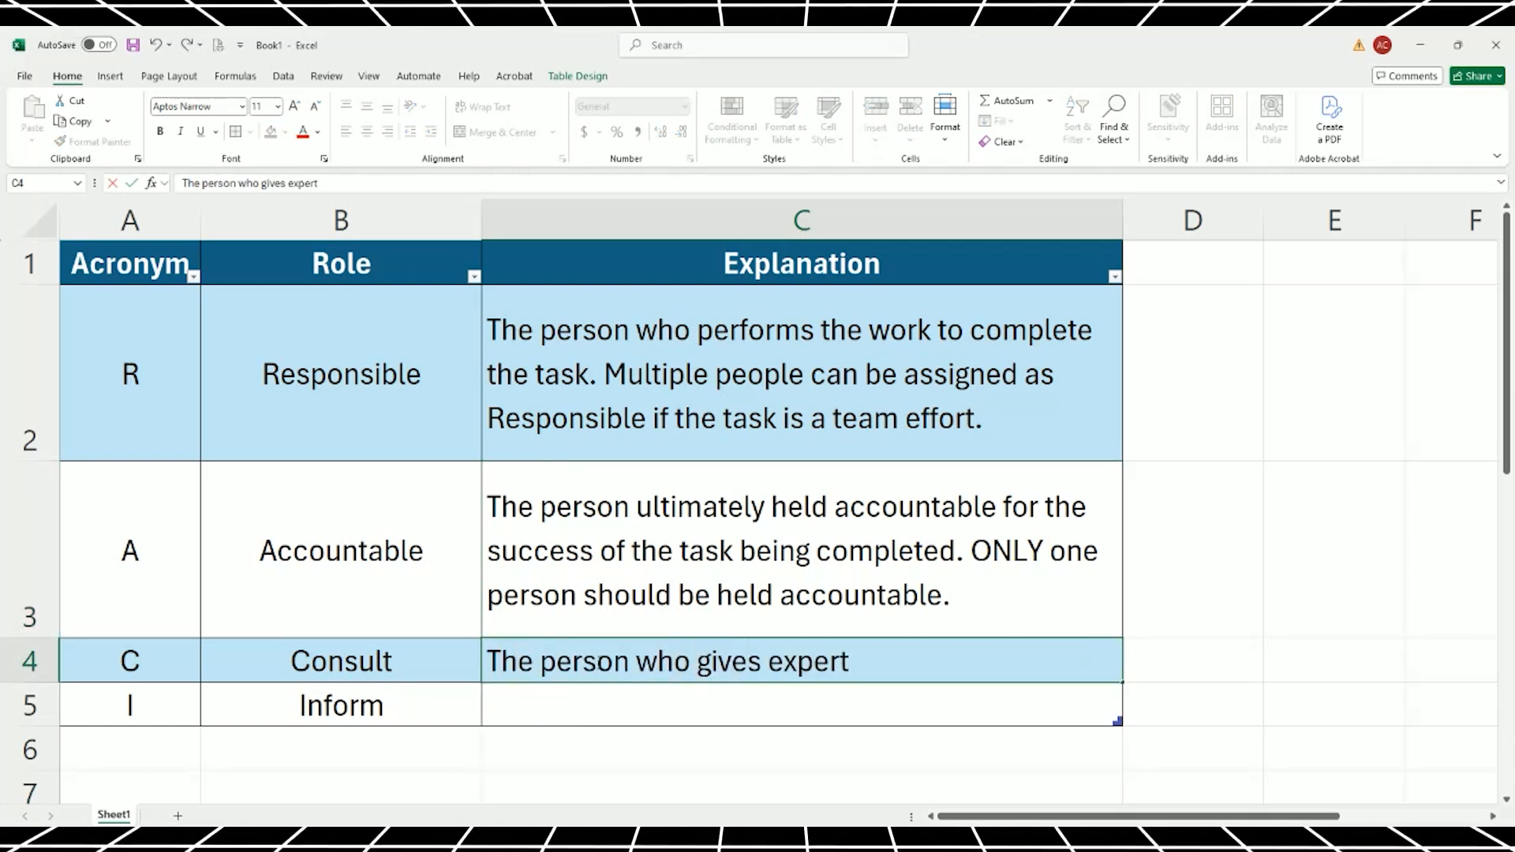
type("ise, input, and ad")
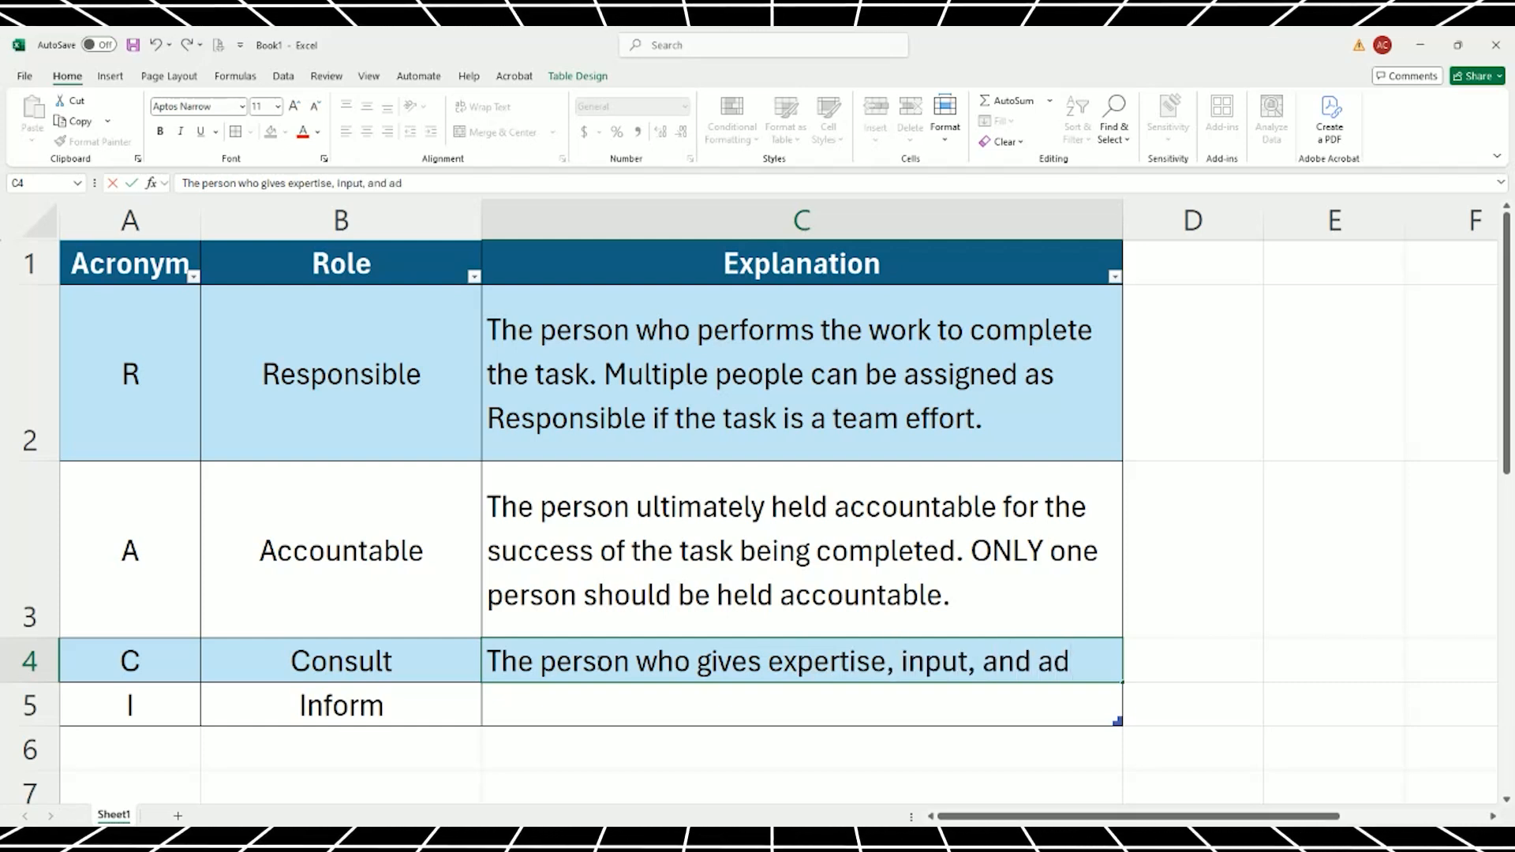
type("vice into the work. T")
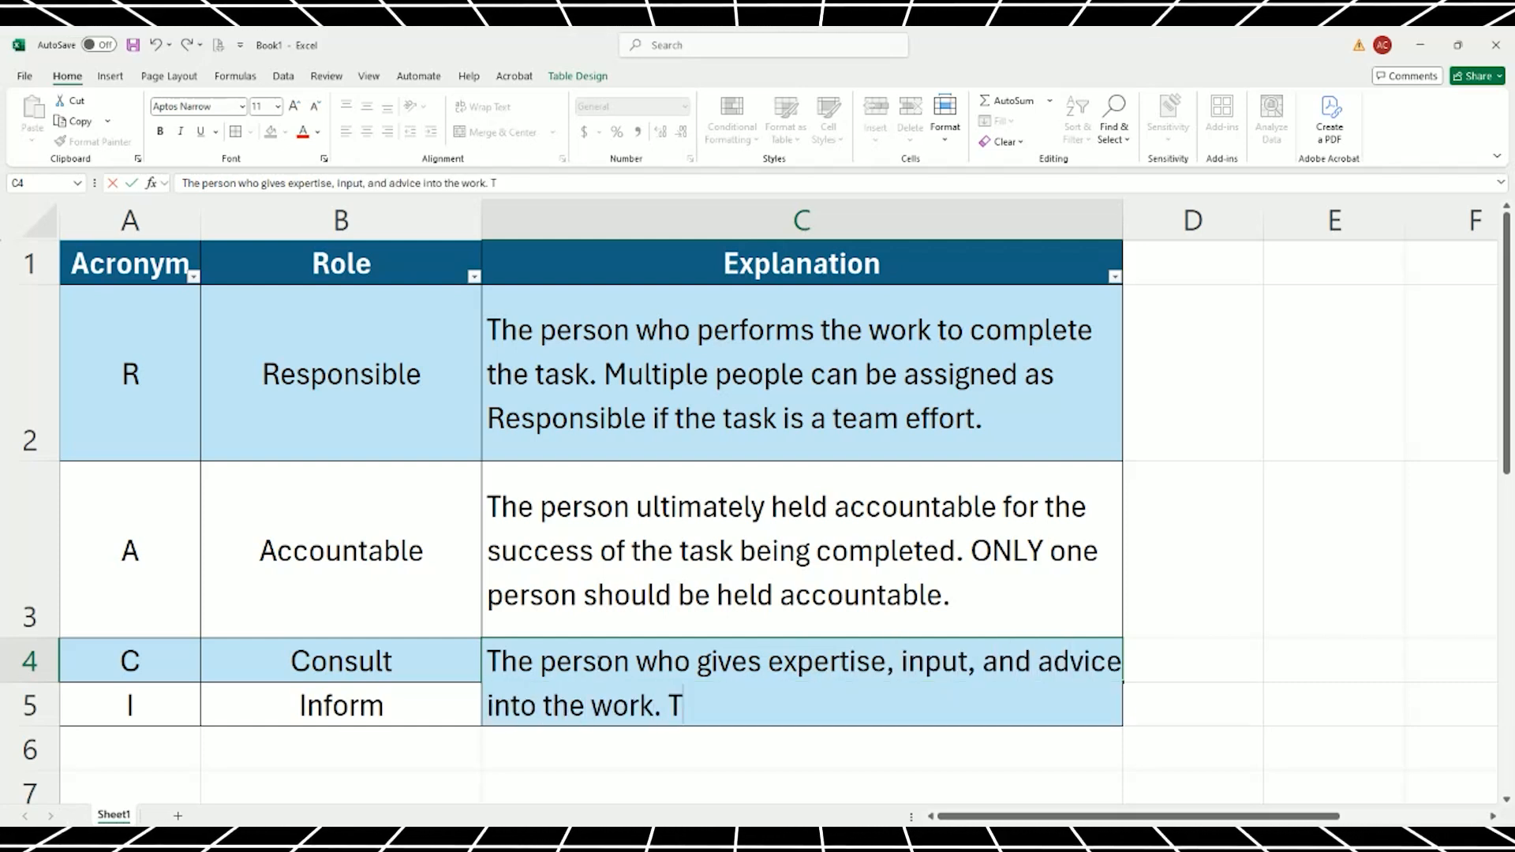
type("his person is consulted ")
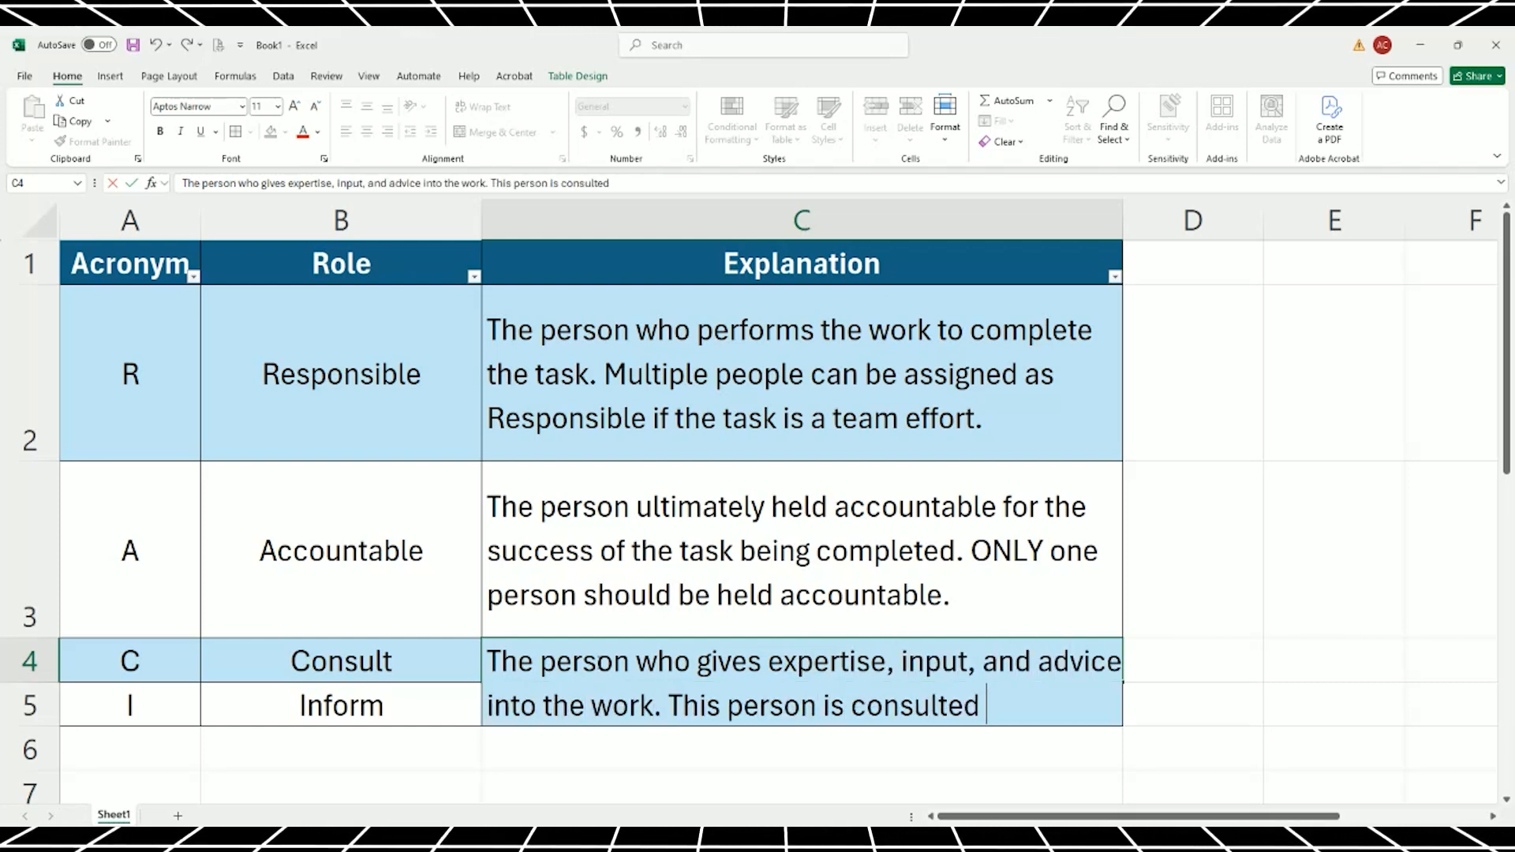
type("BEFORE any action a")
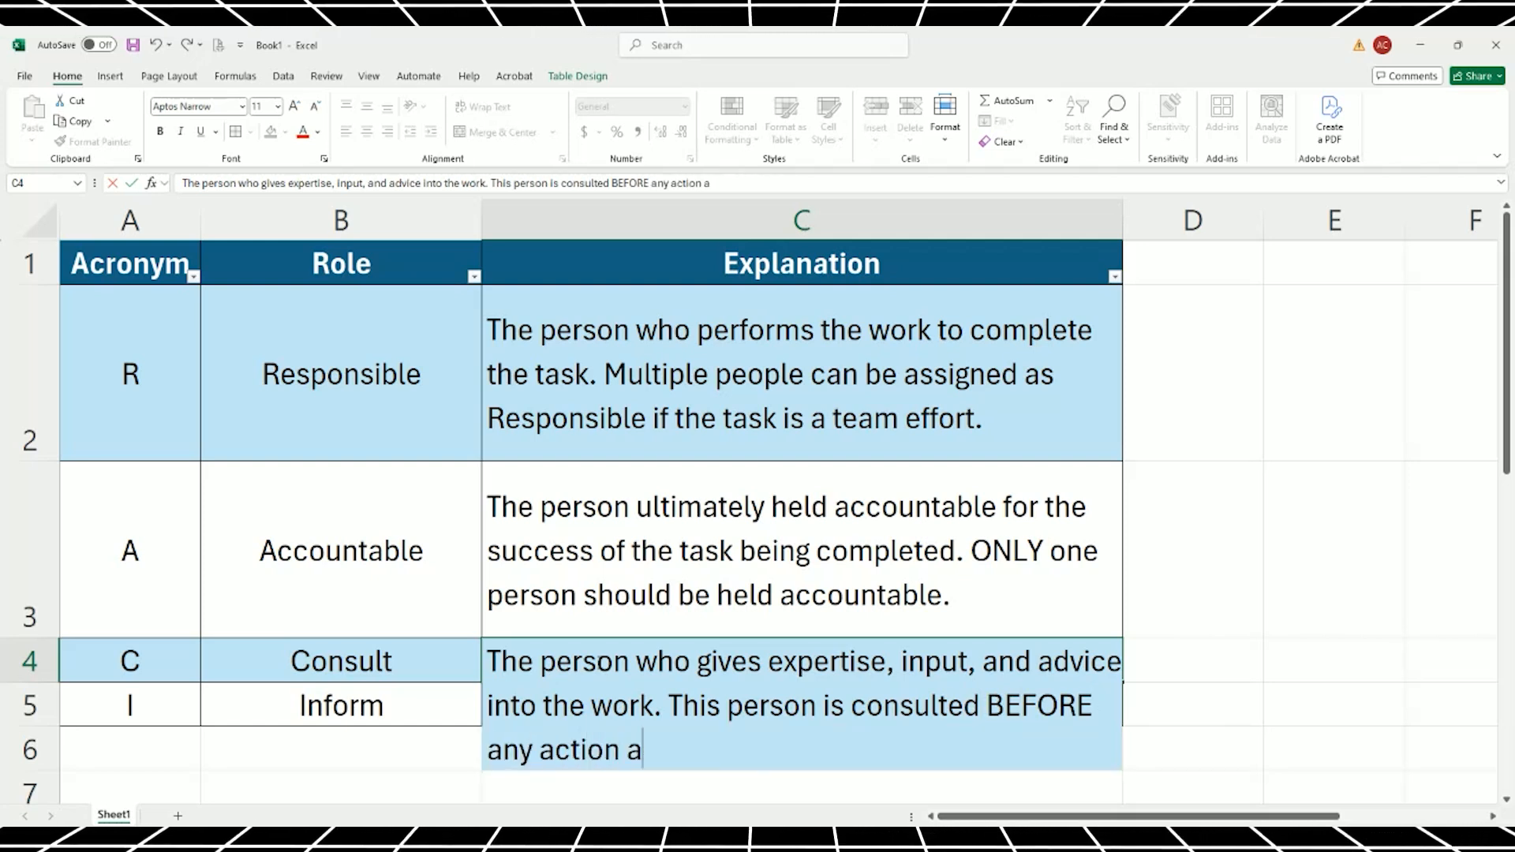
type("nd ecisions are made. T")
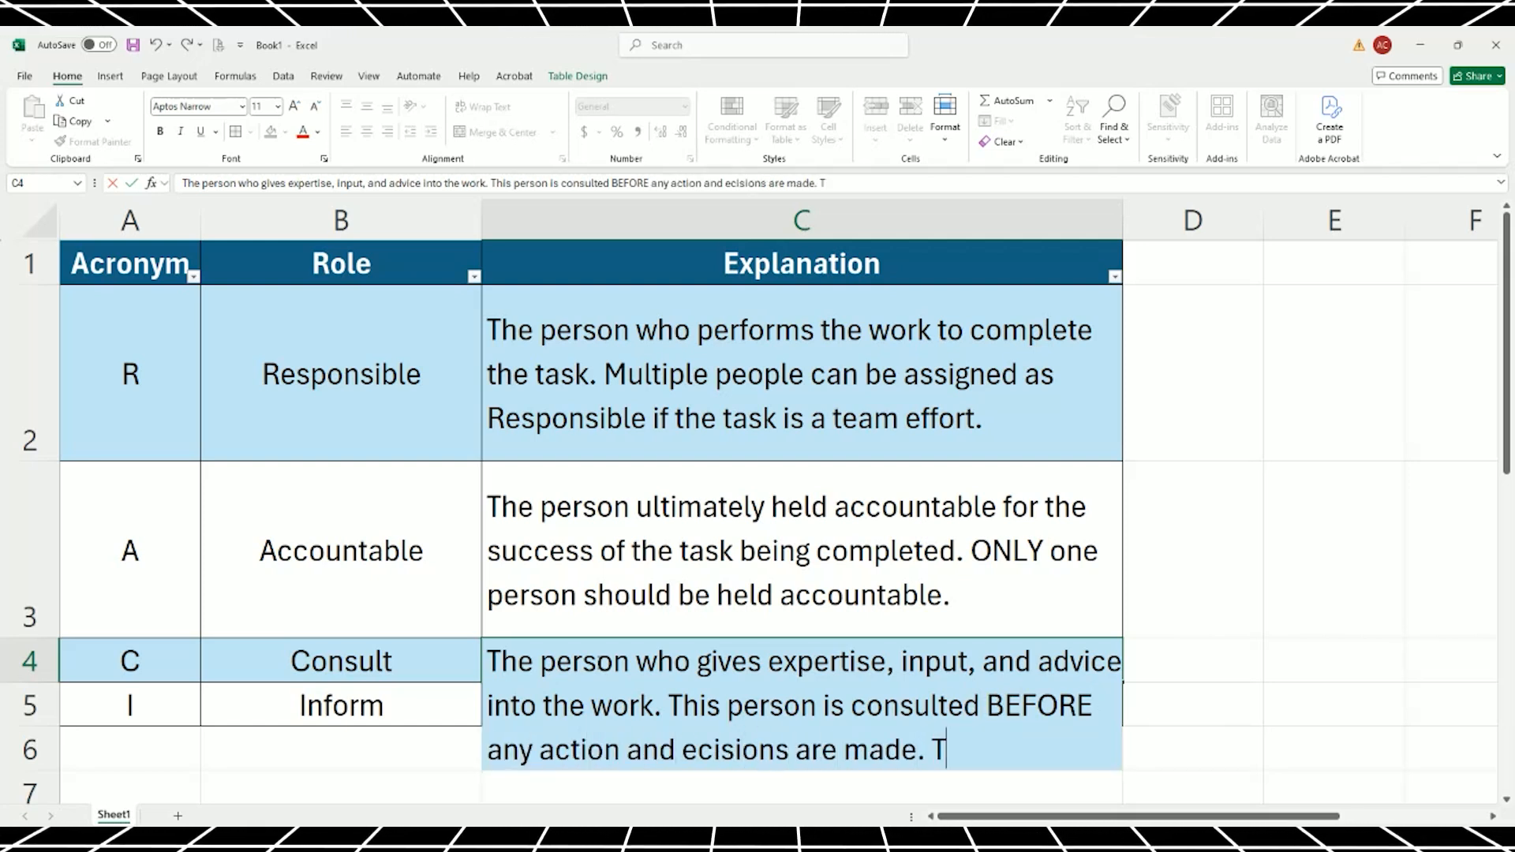
Complete the Consult explanation in C4 with the sentence "Think of this role as an 'advisory' position.".
type("hink of thi ro")
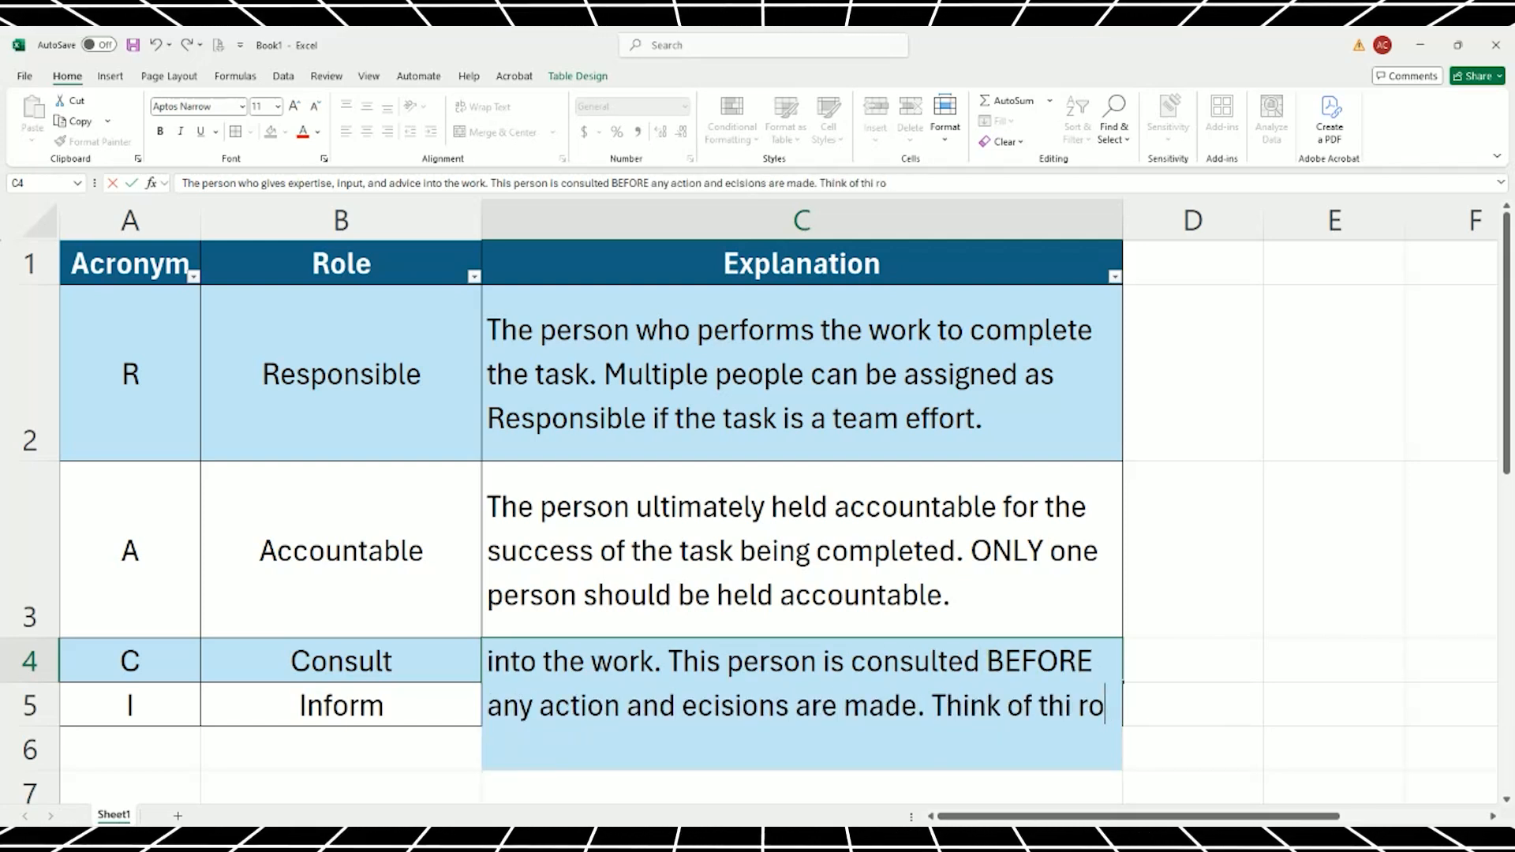
key("BackSpace")
key("BackSpace")
key("BackSpace")
type("s role as a")
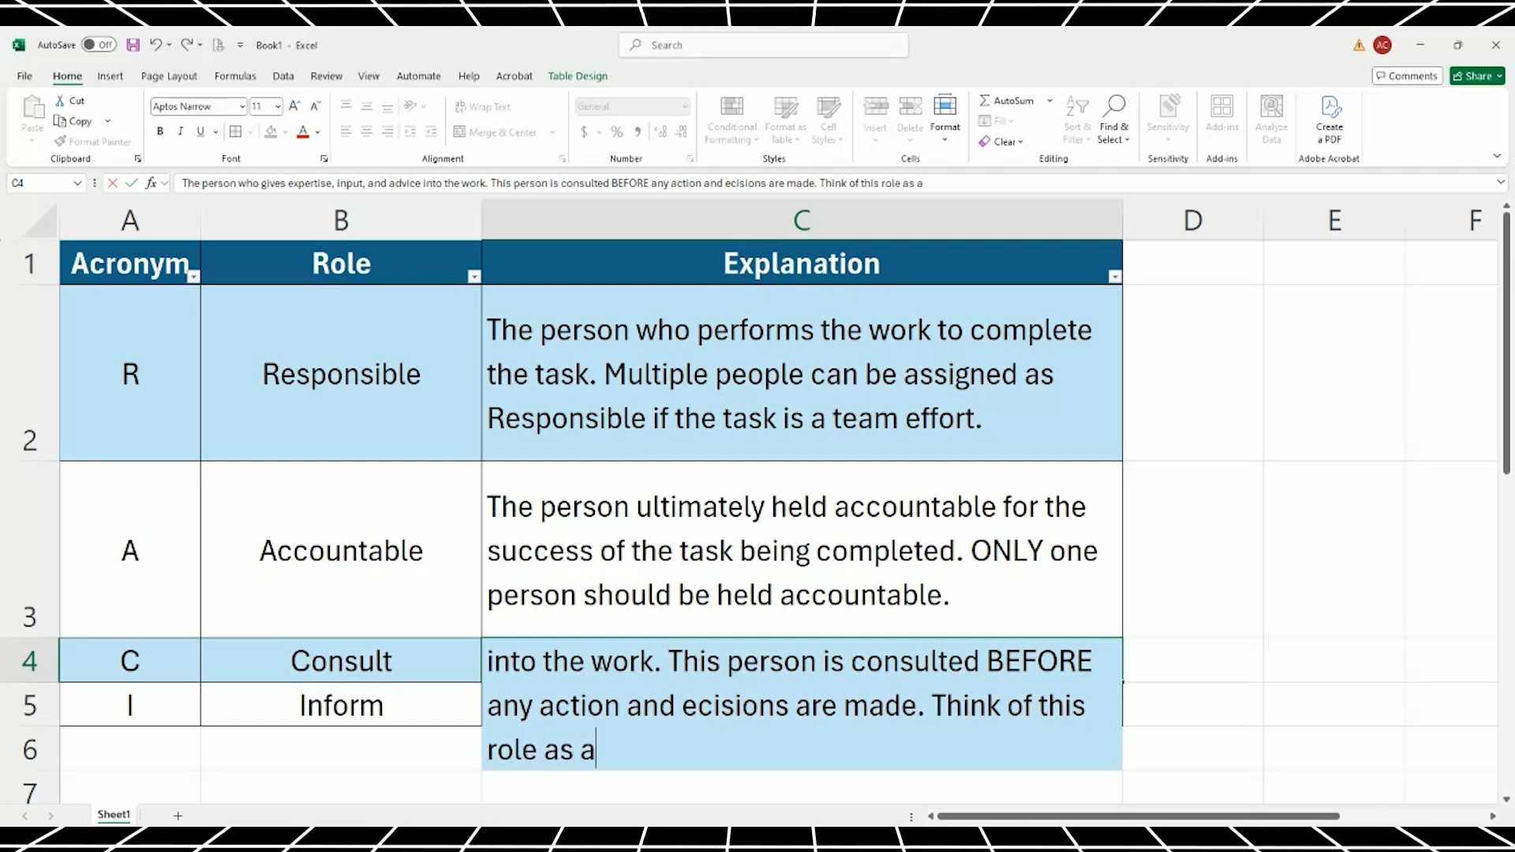
type("n 'advisory'")
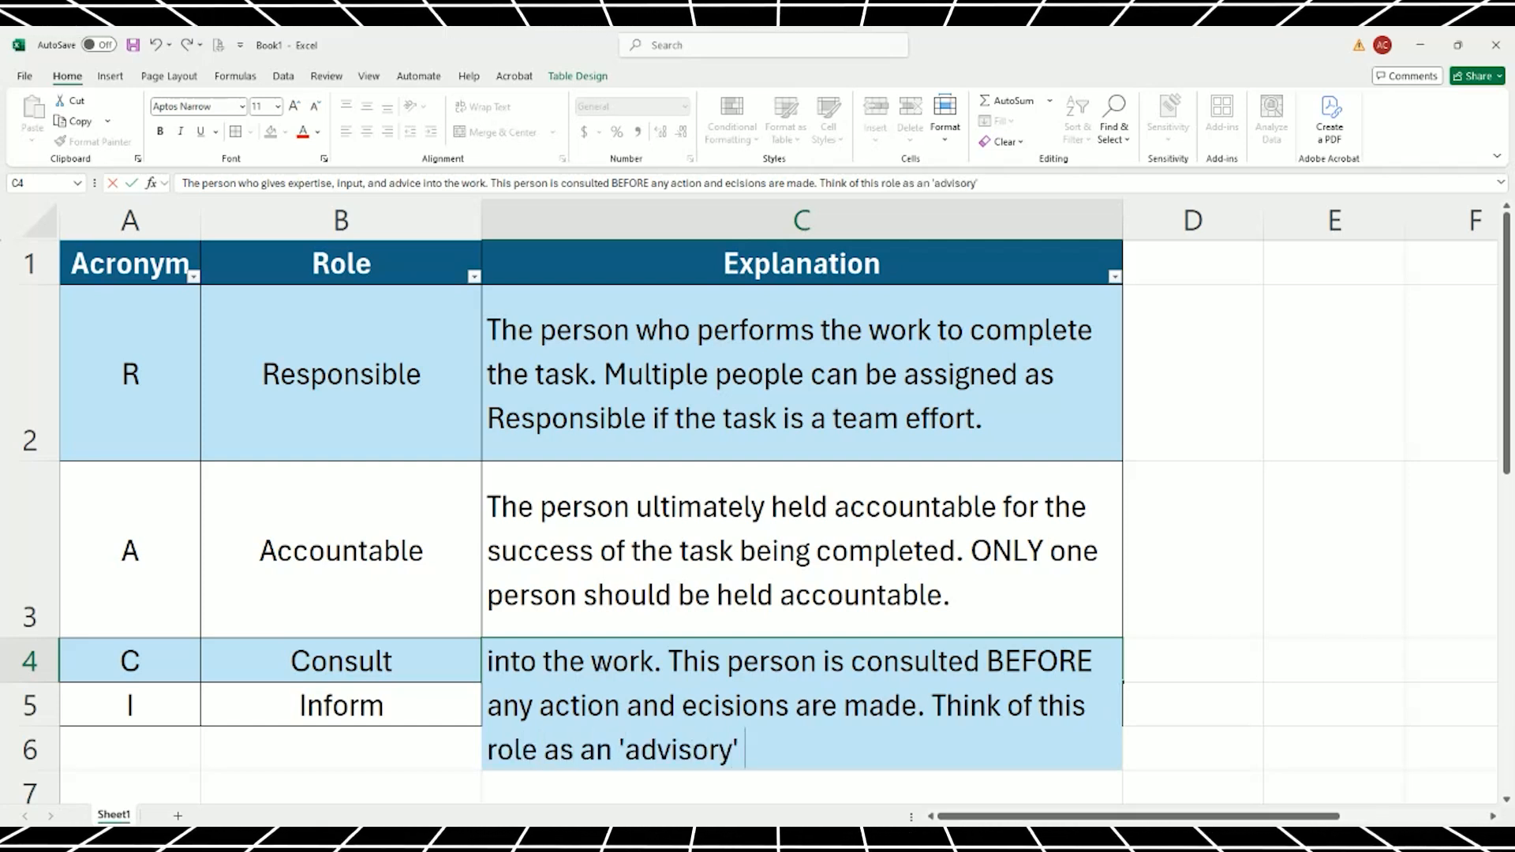
type(" position.")
key("Return")
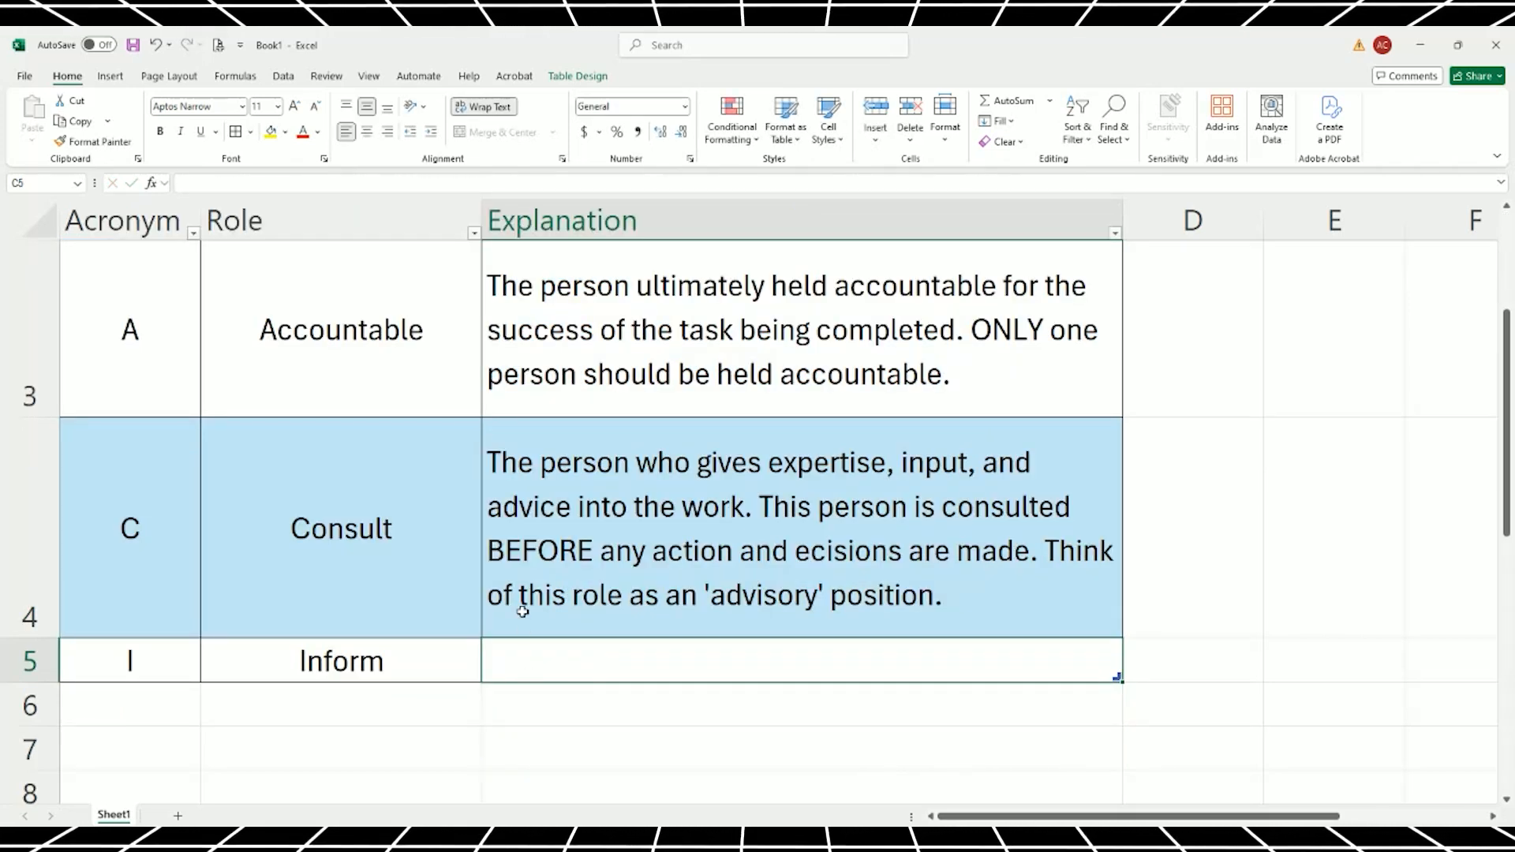
Enter "The person who must be kept updated on the task's progress, with outcomes and updates." in C5 as the explanation for Inform.
left_click(636, 529)
scroll(651, 545, "down", 5, "ctrl")
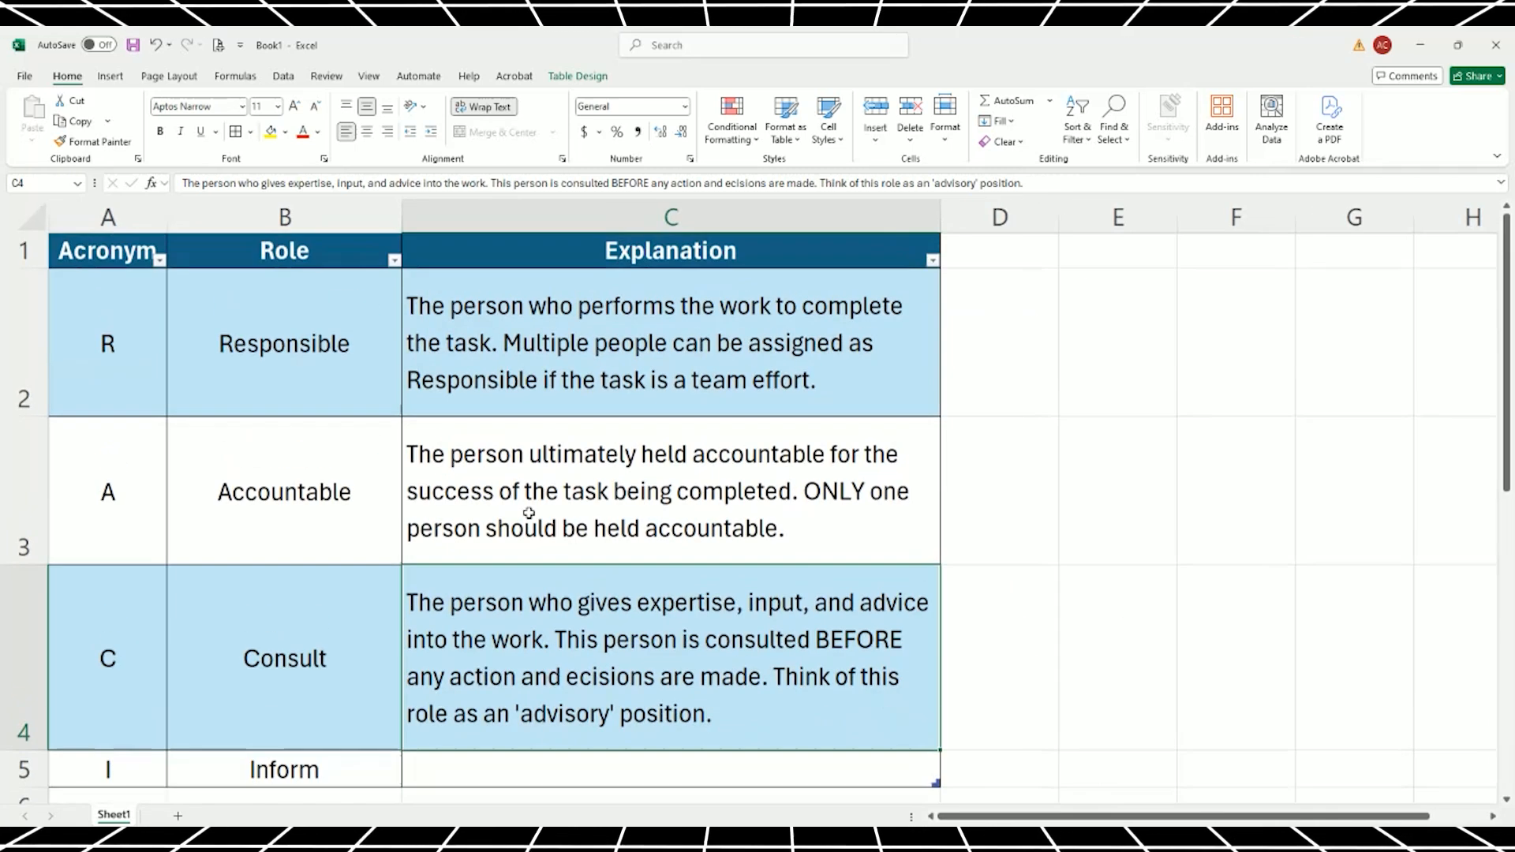
scroll(526, 511, "down", 2, "ctrl")
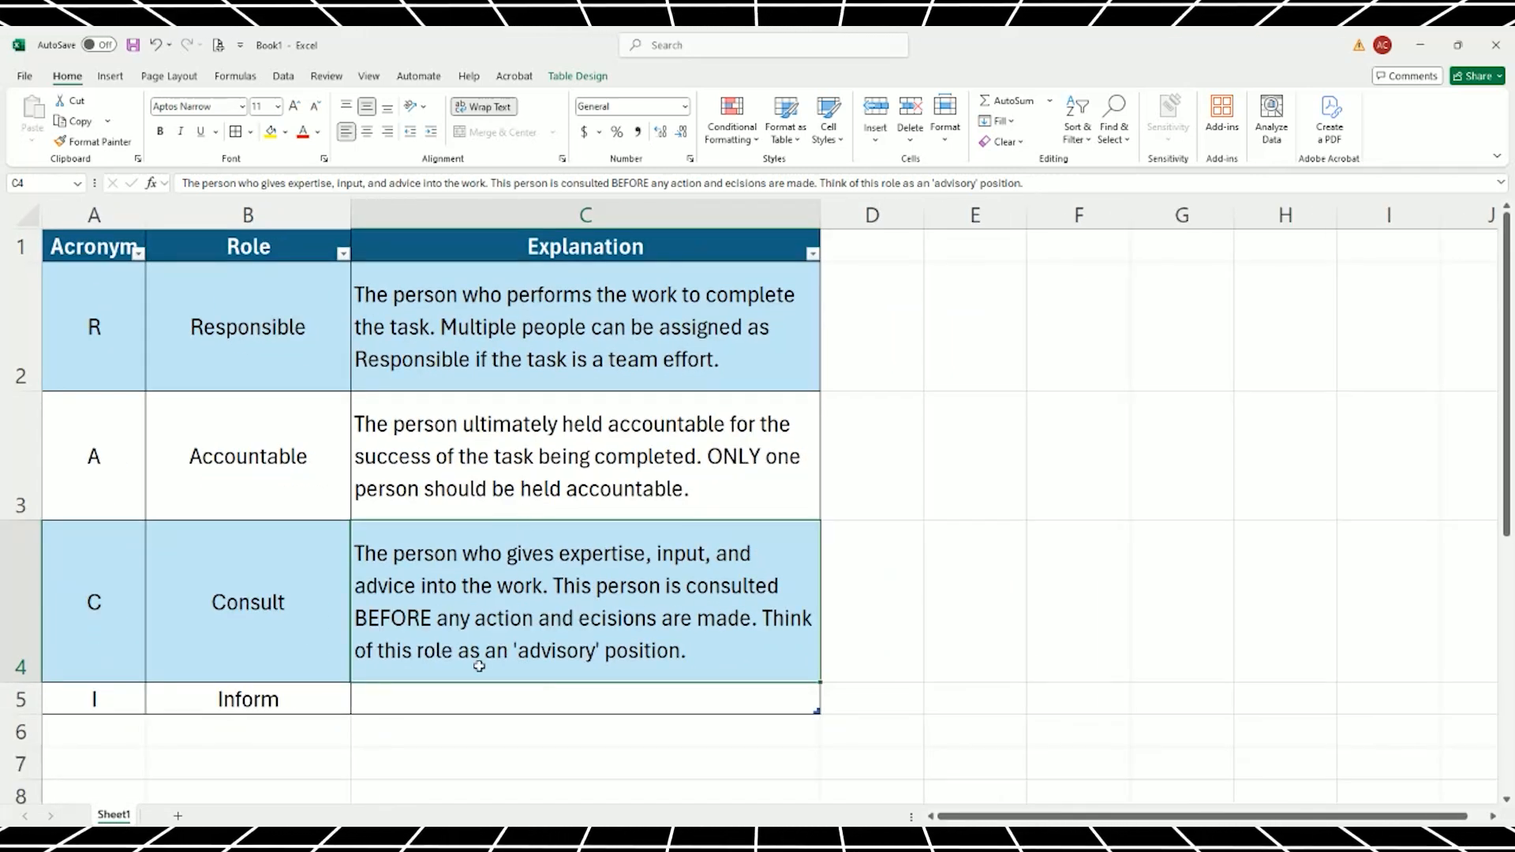
left_click(450, 695)
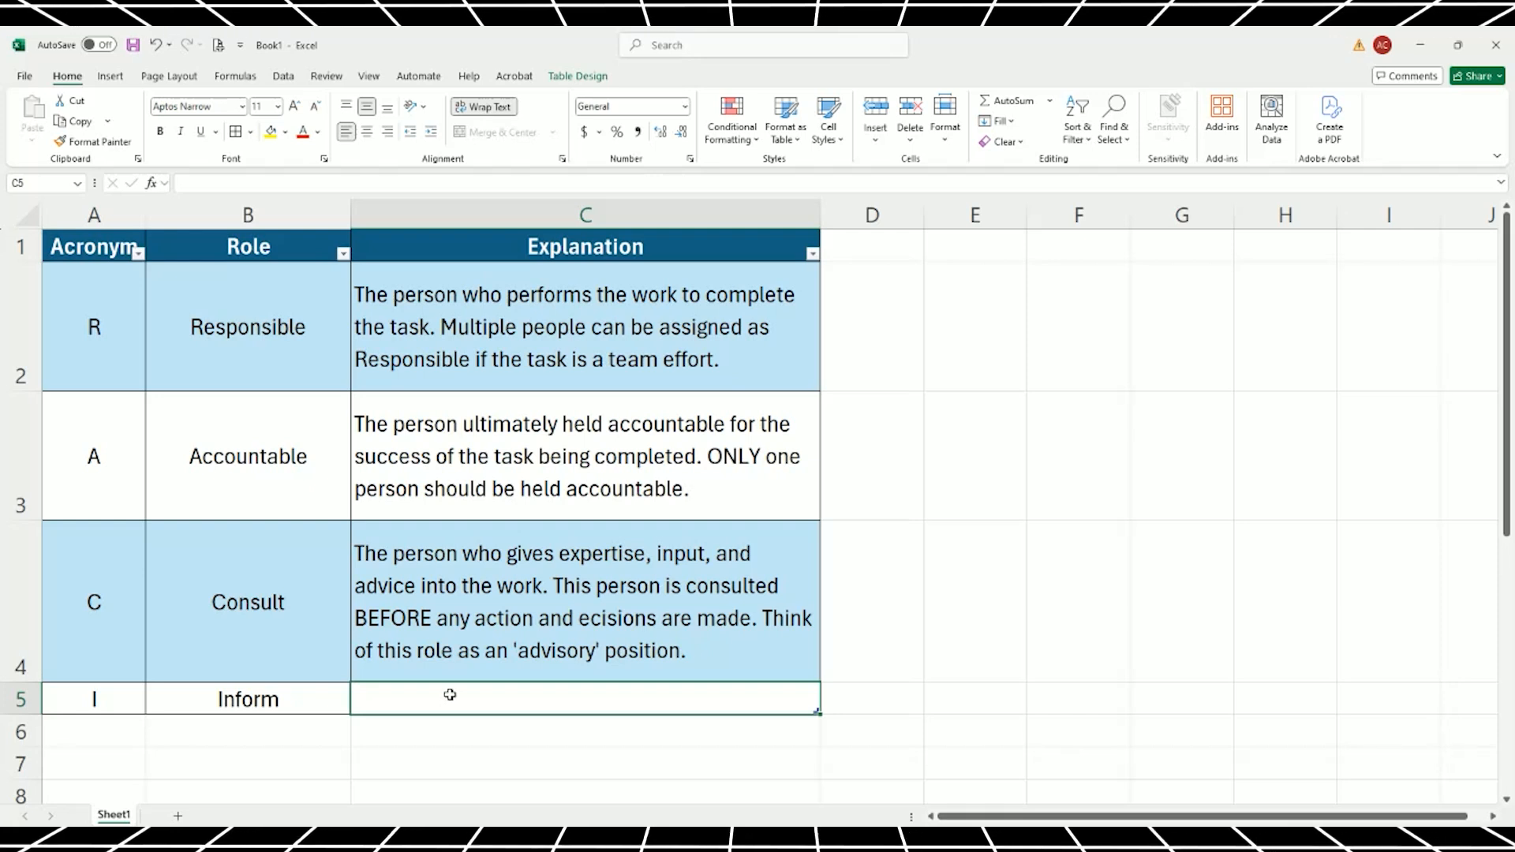
type("The person who must be ke")
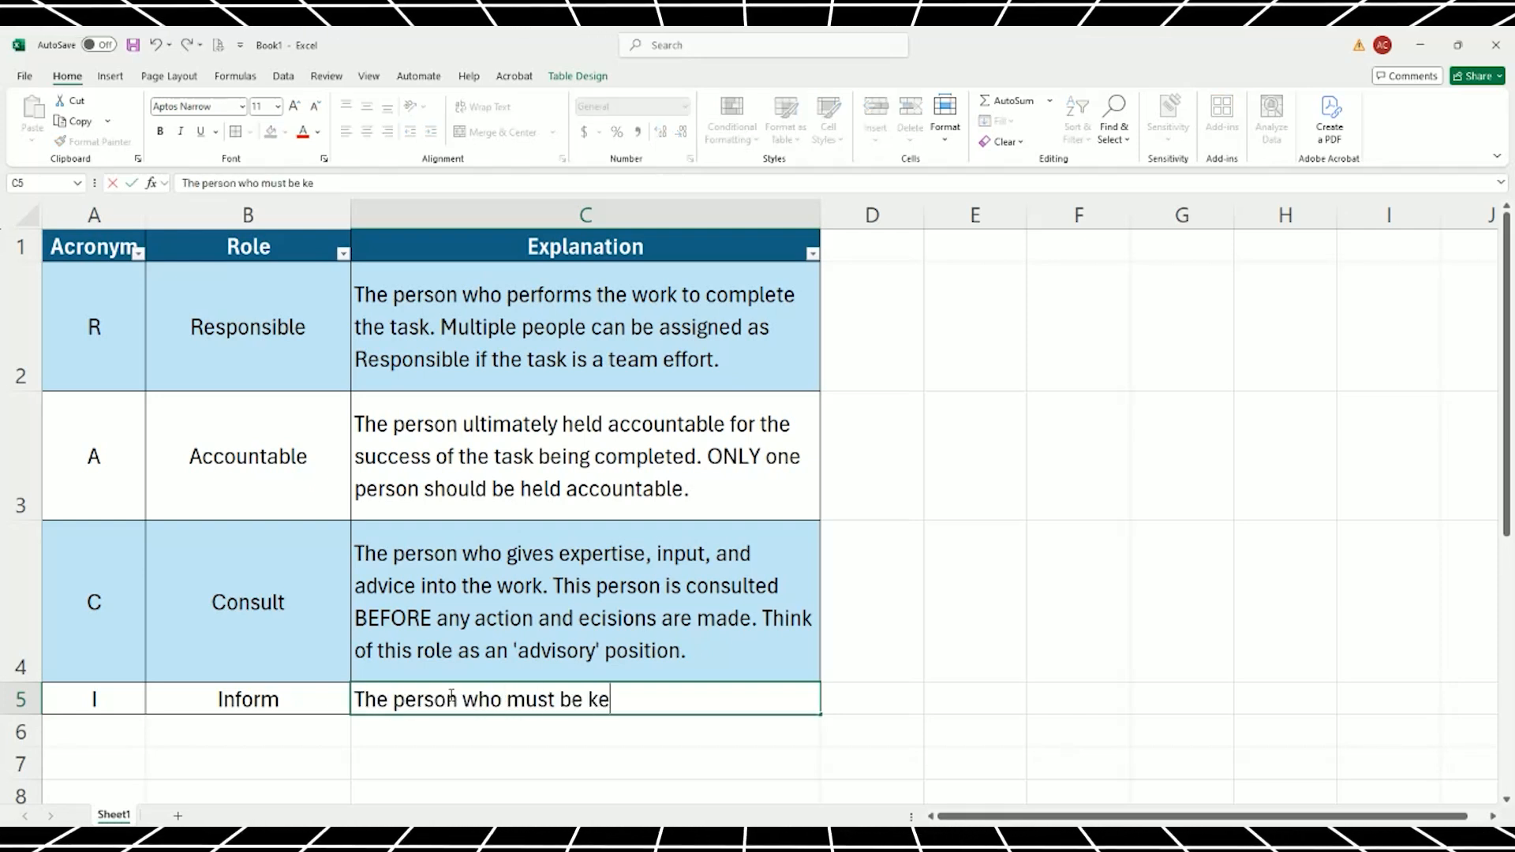
type("pt upd")
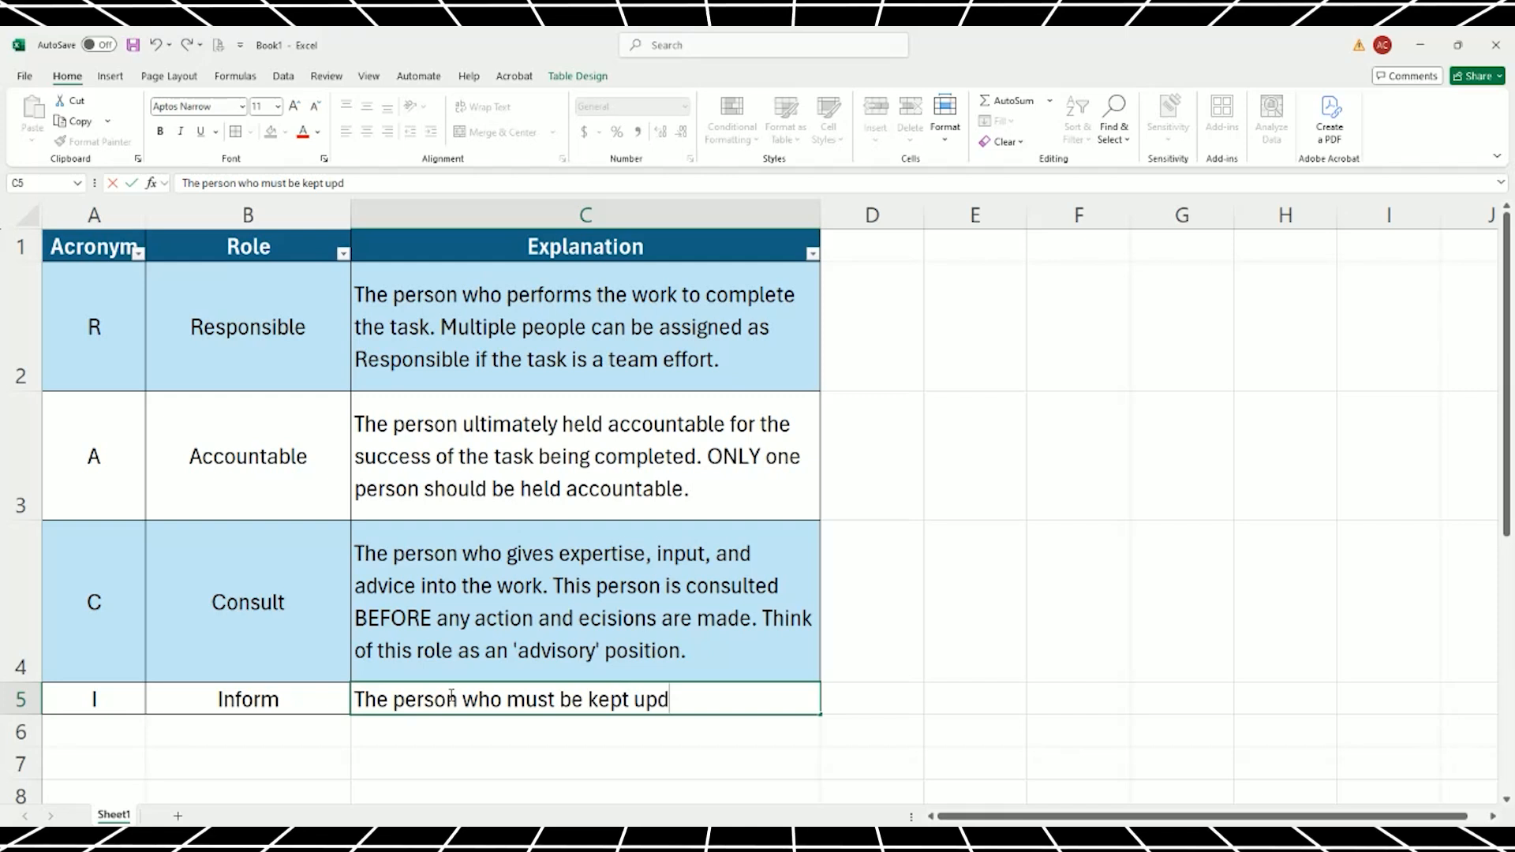
type("ated on the task's prog")
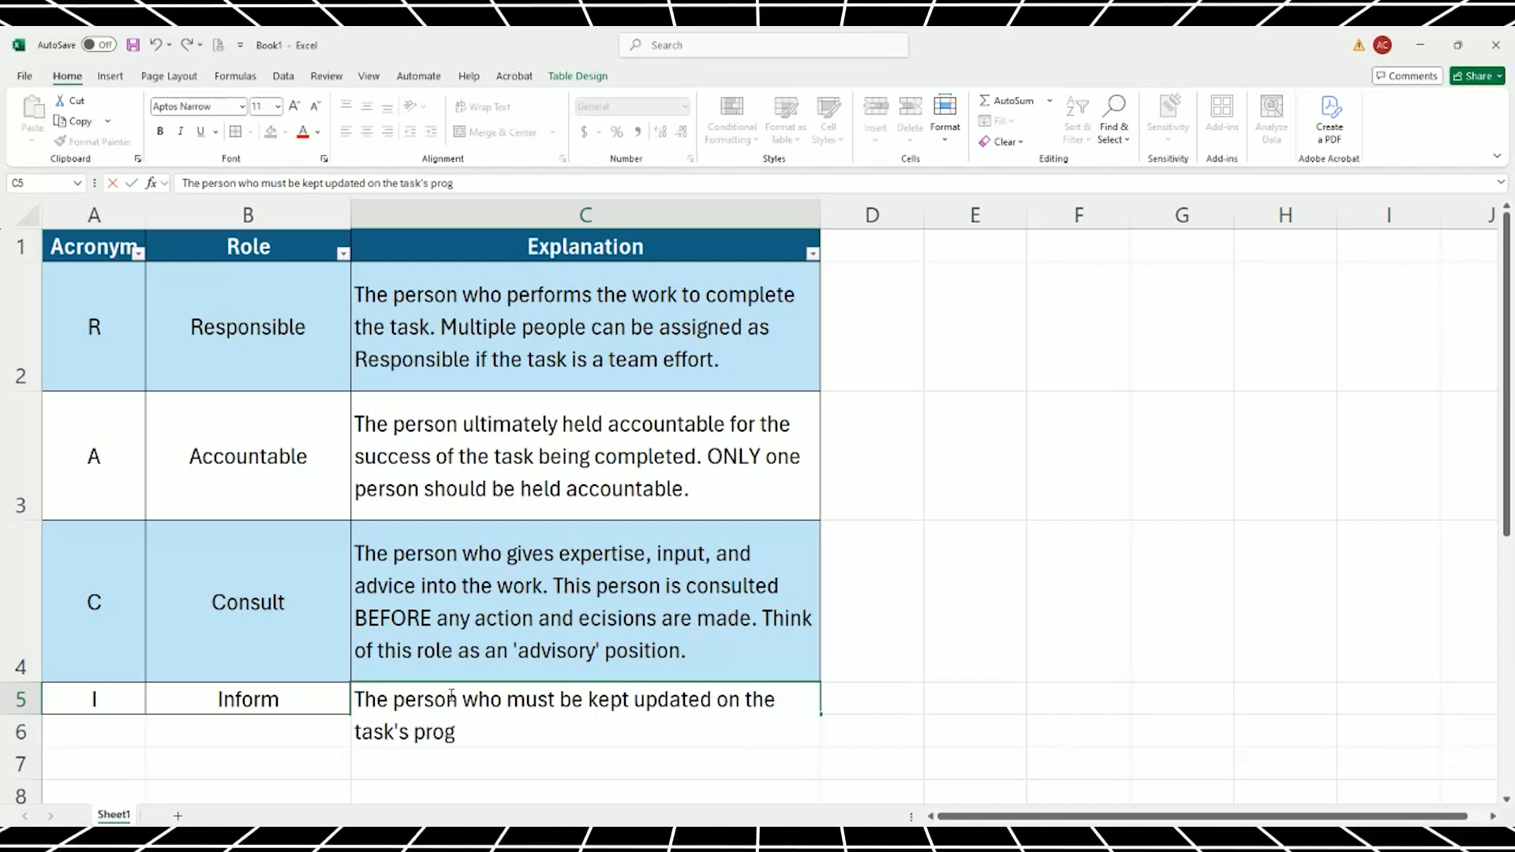
type("ress,")
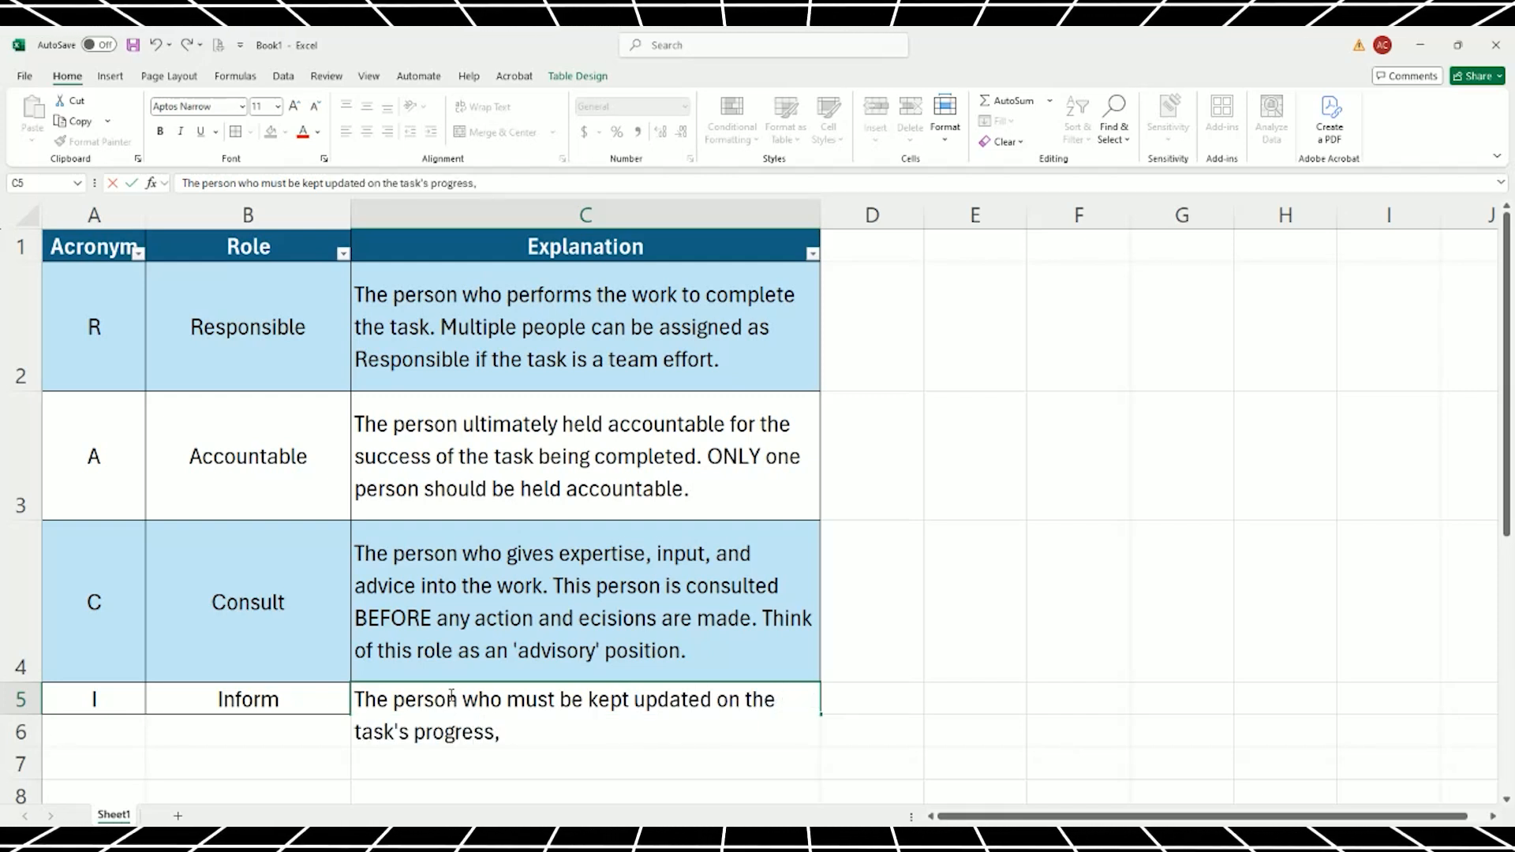
type(" with outcomes and update")
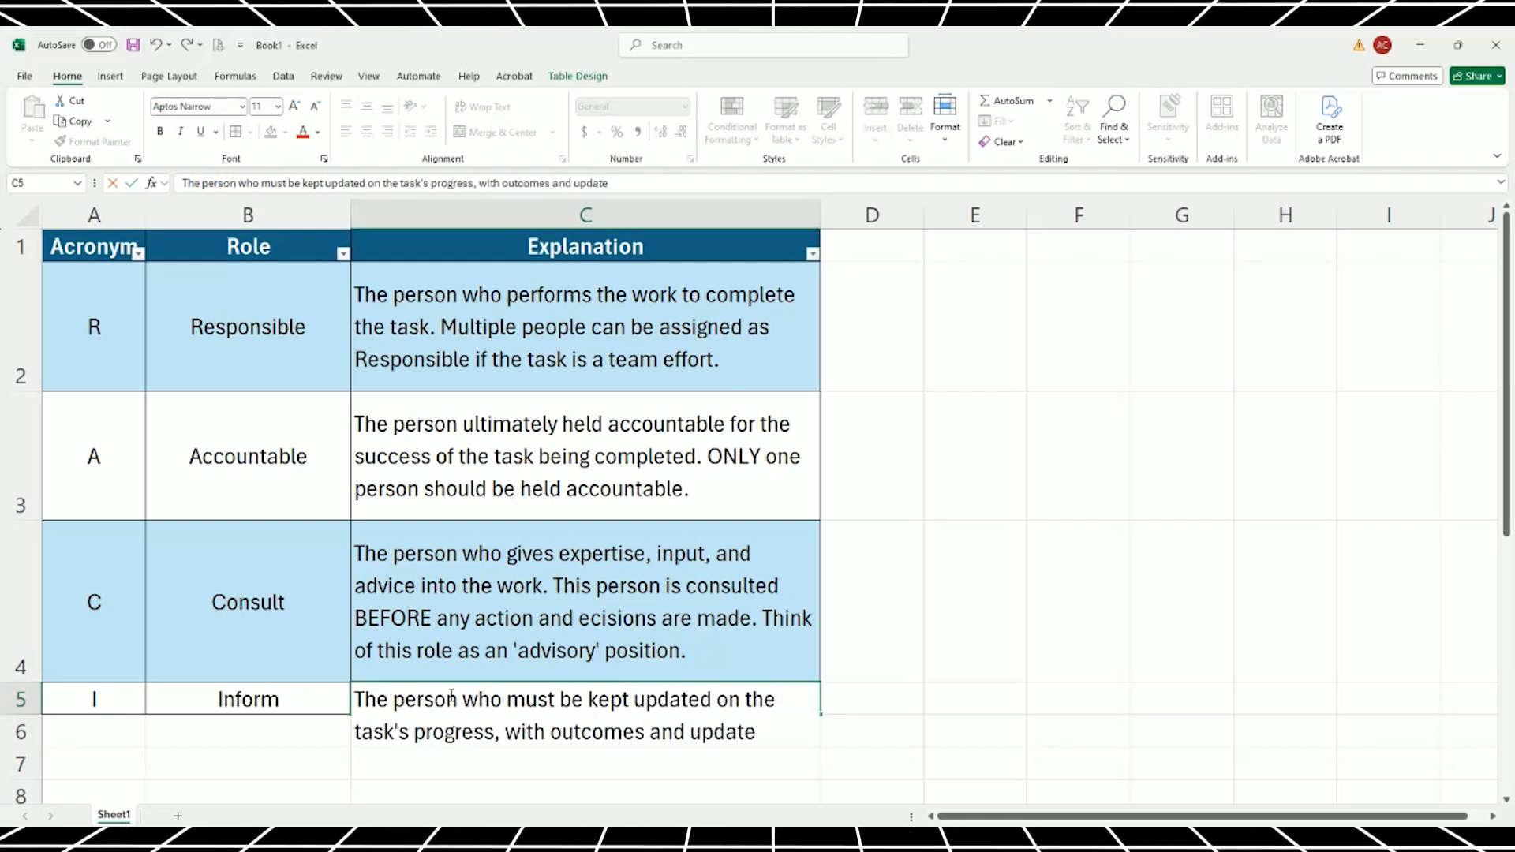
type("s.")
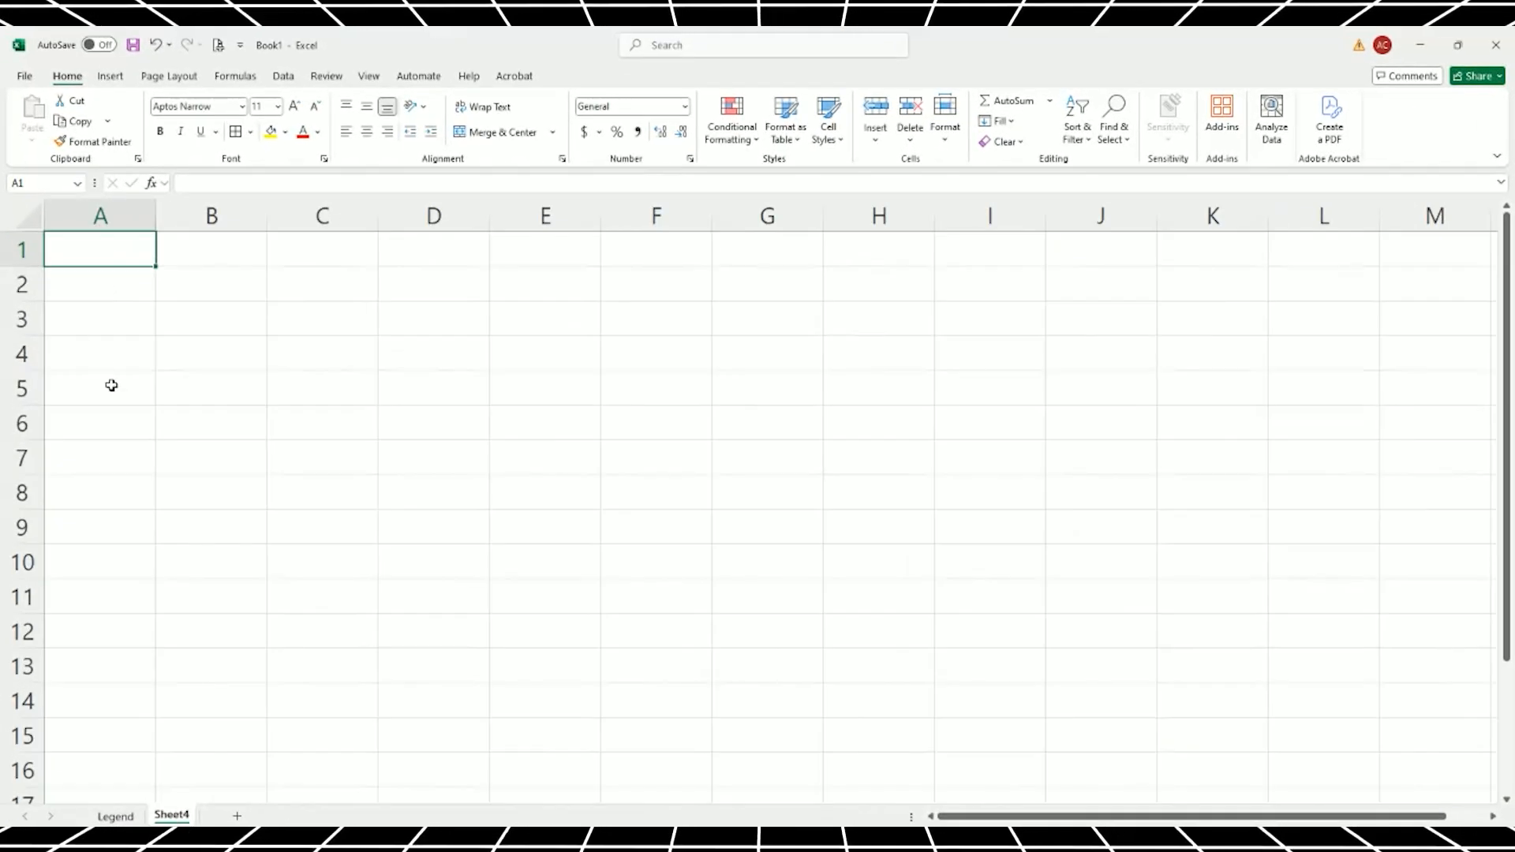
Enter the header "Task" in A1 of the blank sheet and make it bold.
scroll(111, 385, "up", 3)
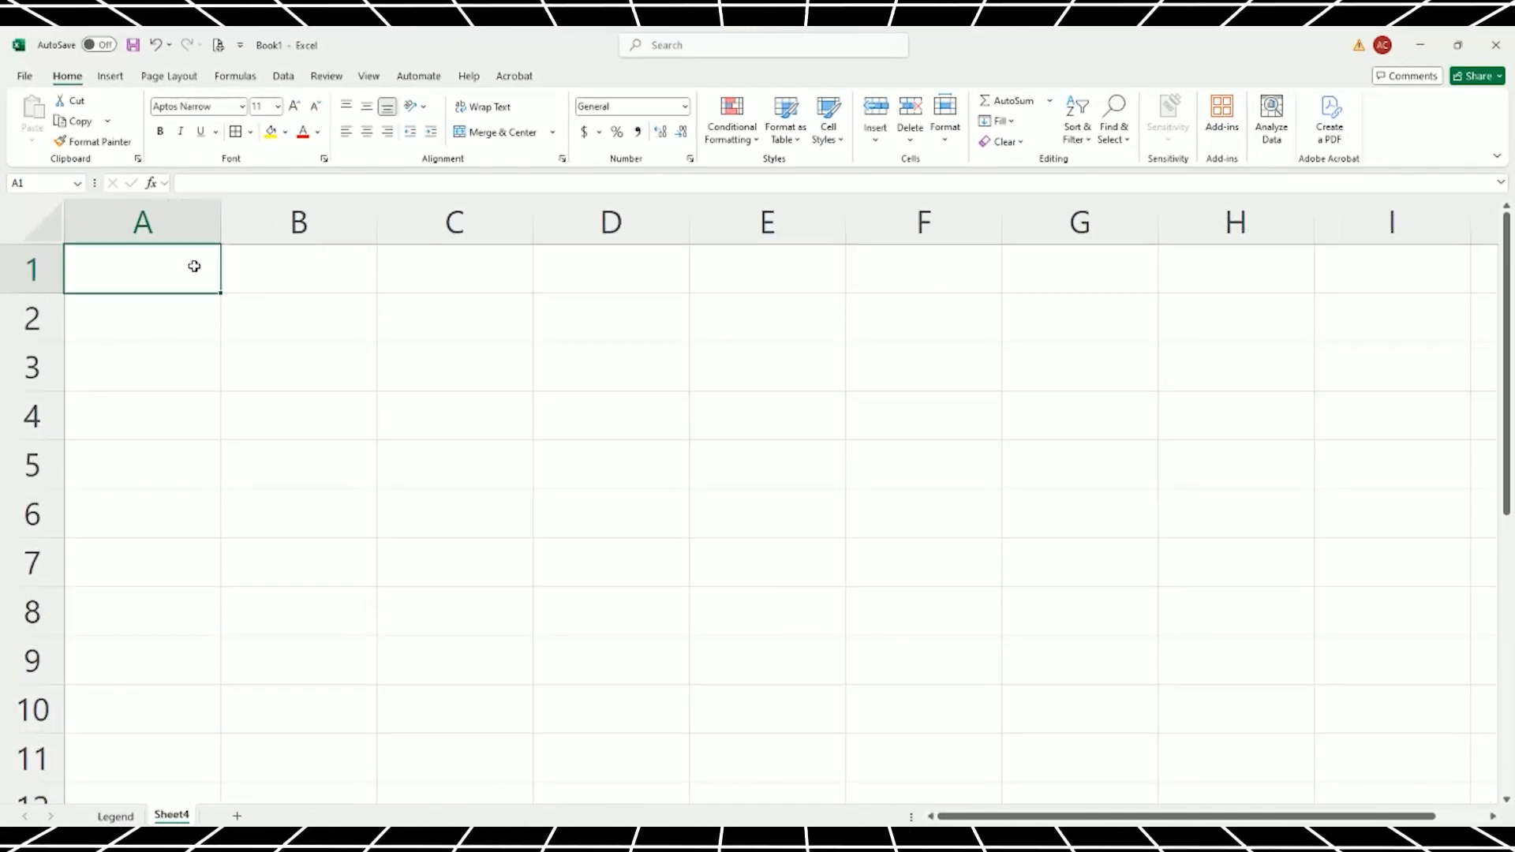
type("Task")
key("Tab")
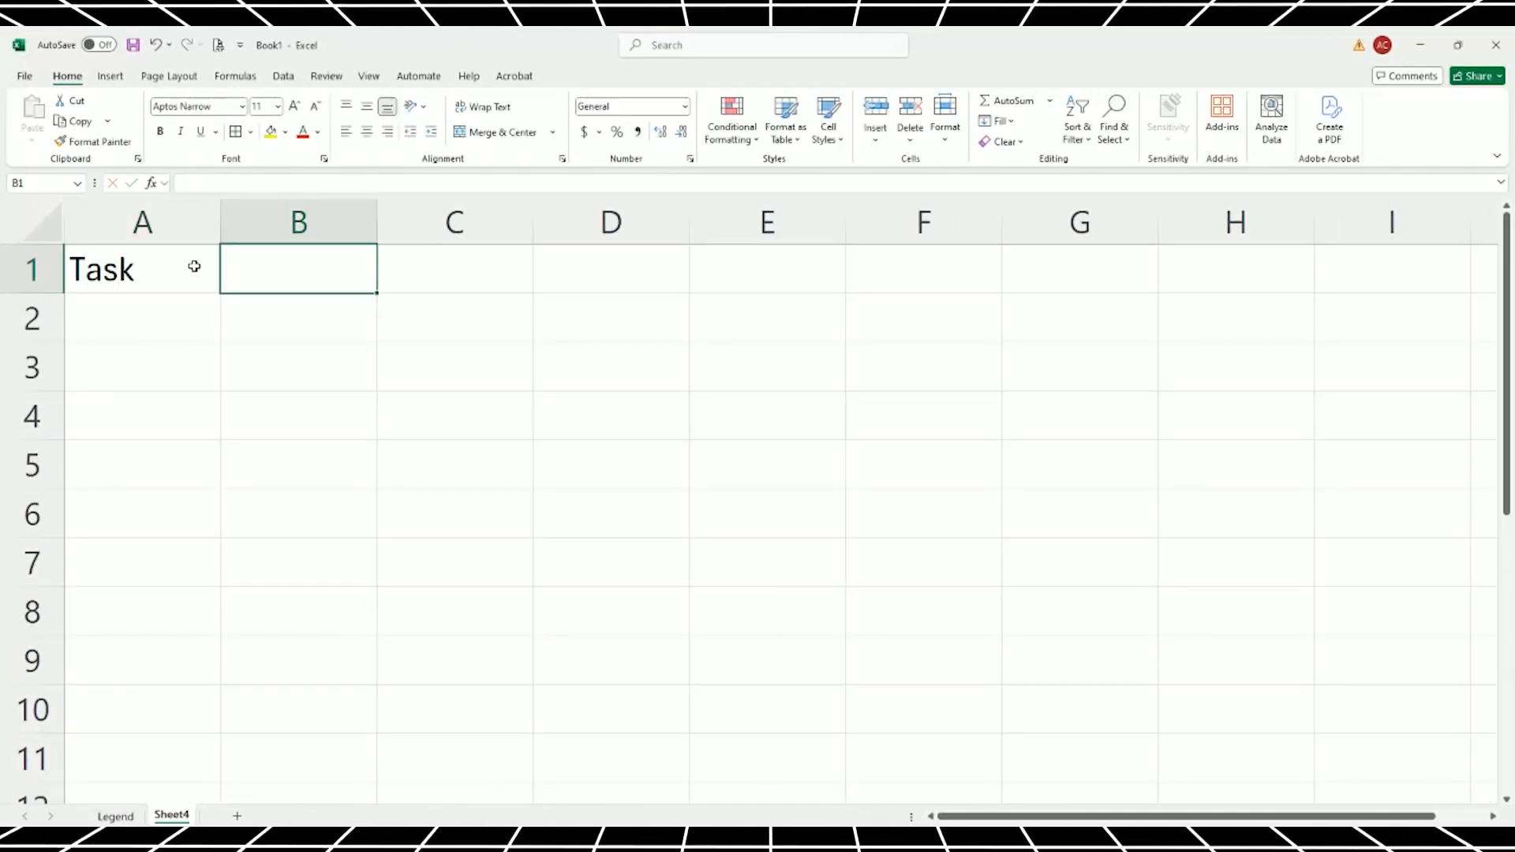
left_click(194, 266)
key("ctrl+b")
Enter the first two team members' full names as headers in B1 and C1, widening column B to fit its name.
left_click(338, 270)
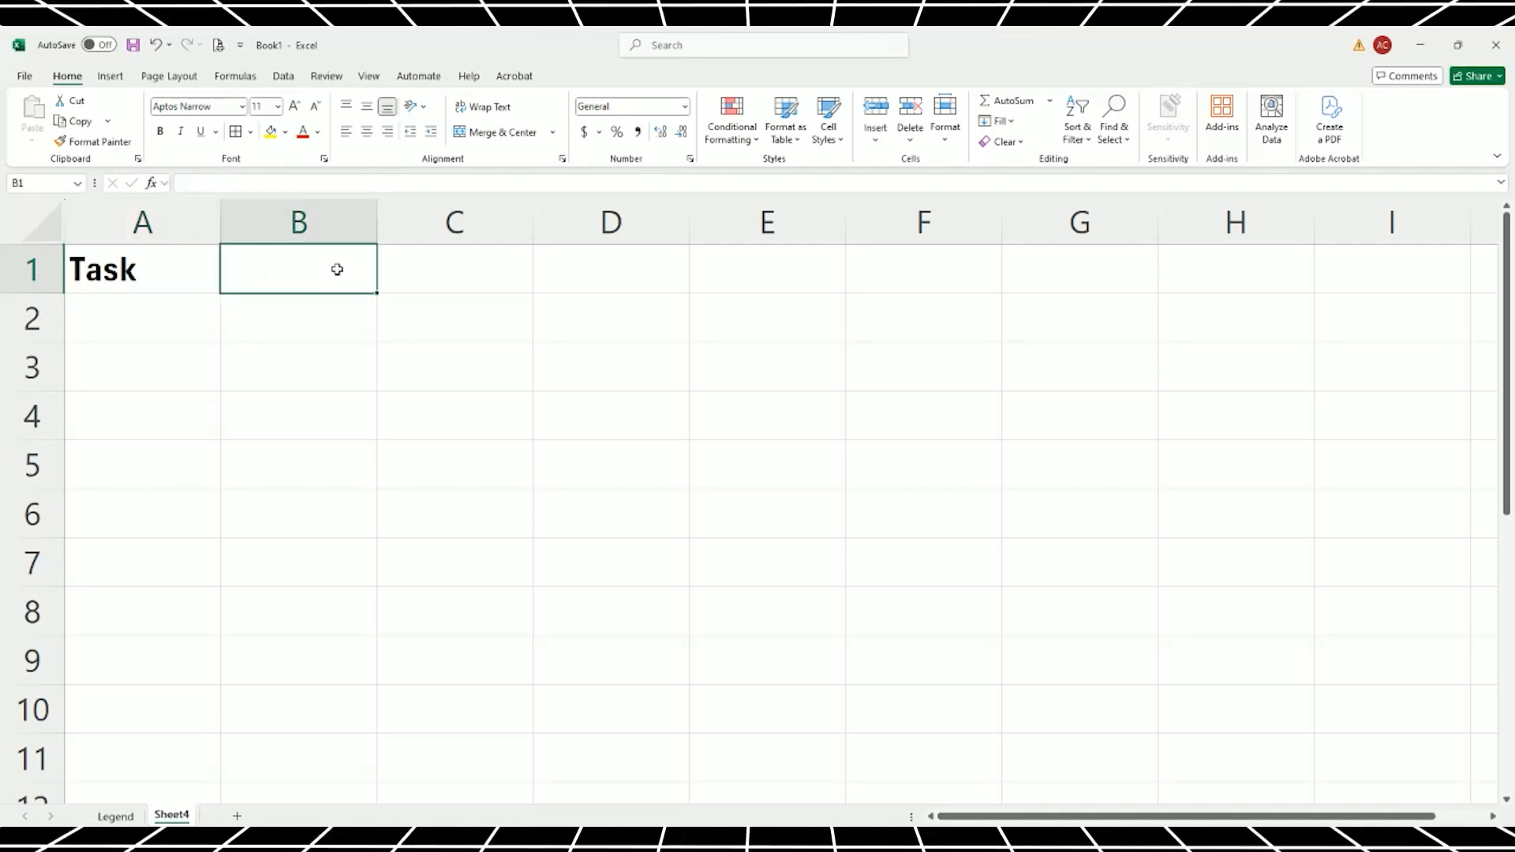
type("Ross Geller")
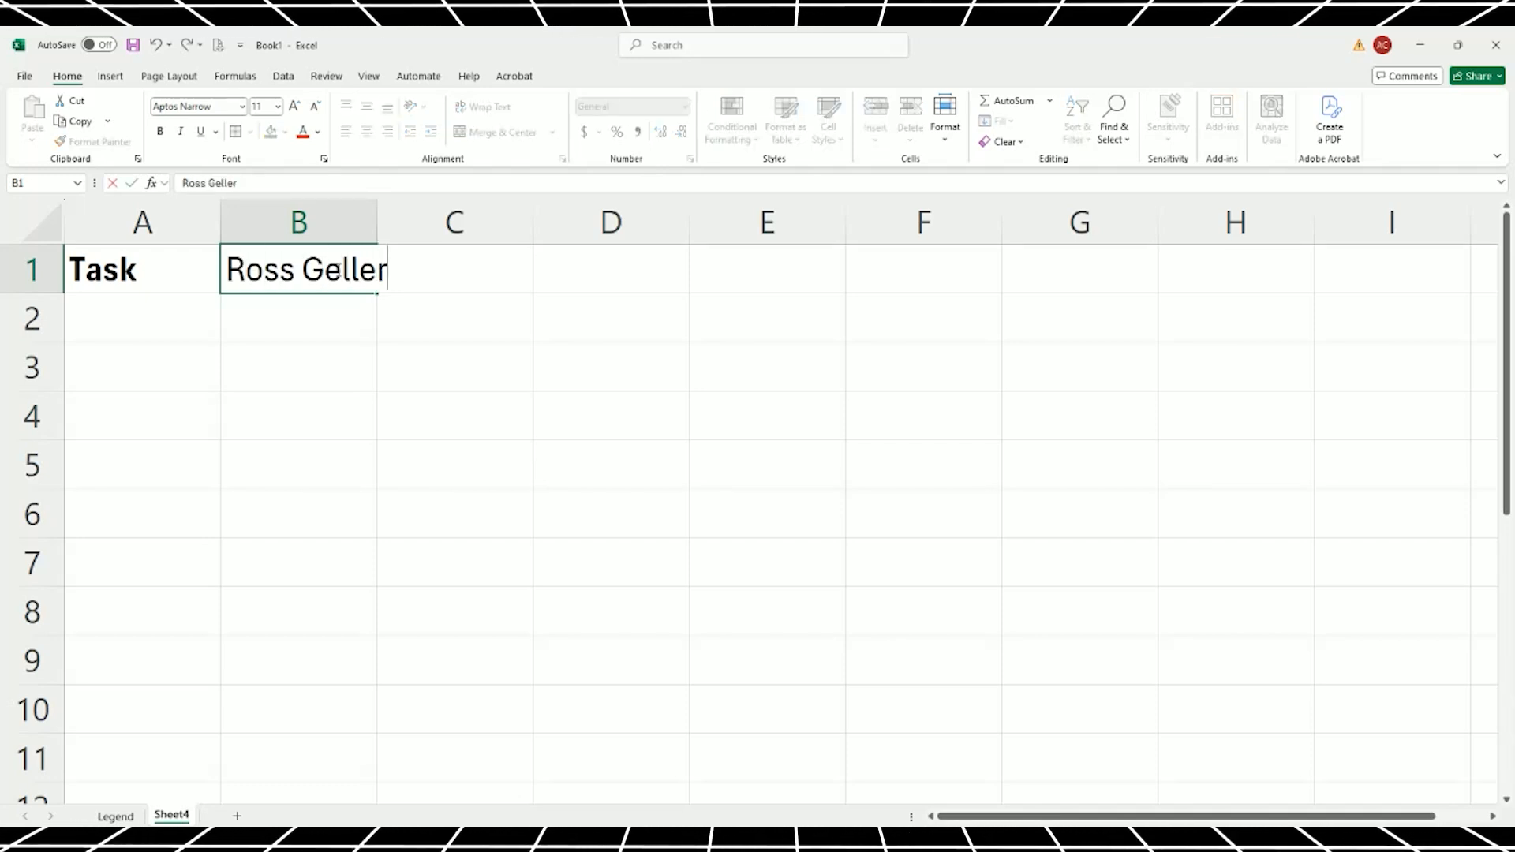
key("Tab")
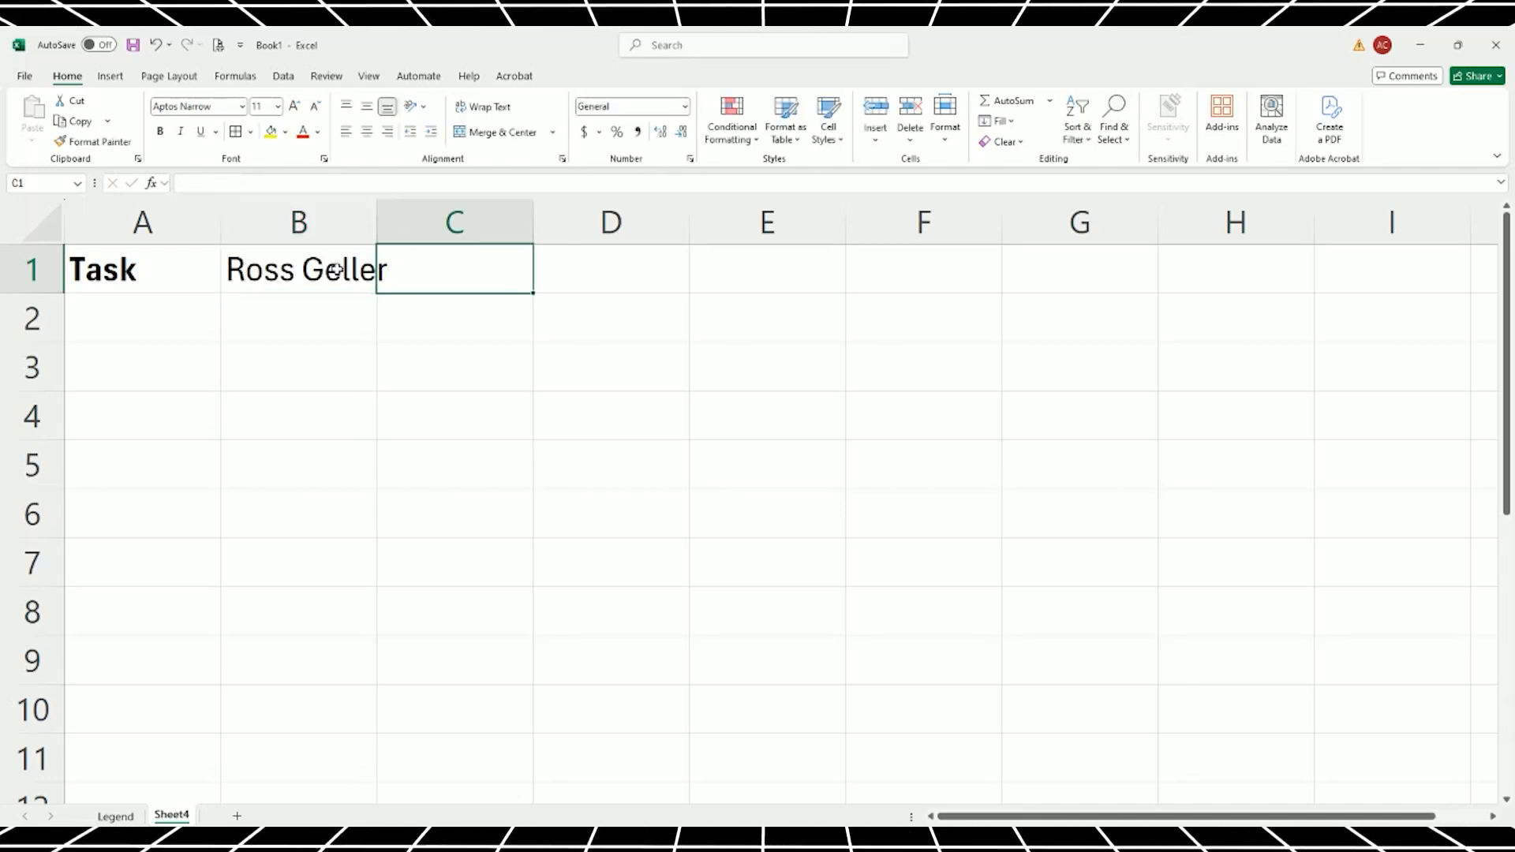
left_click_drag(379, 222, 433, 224)
type("Chandler Bing")
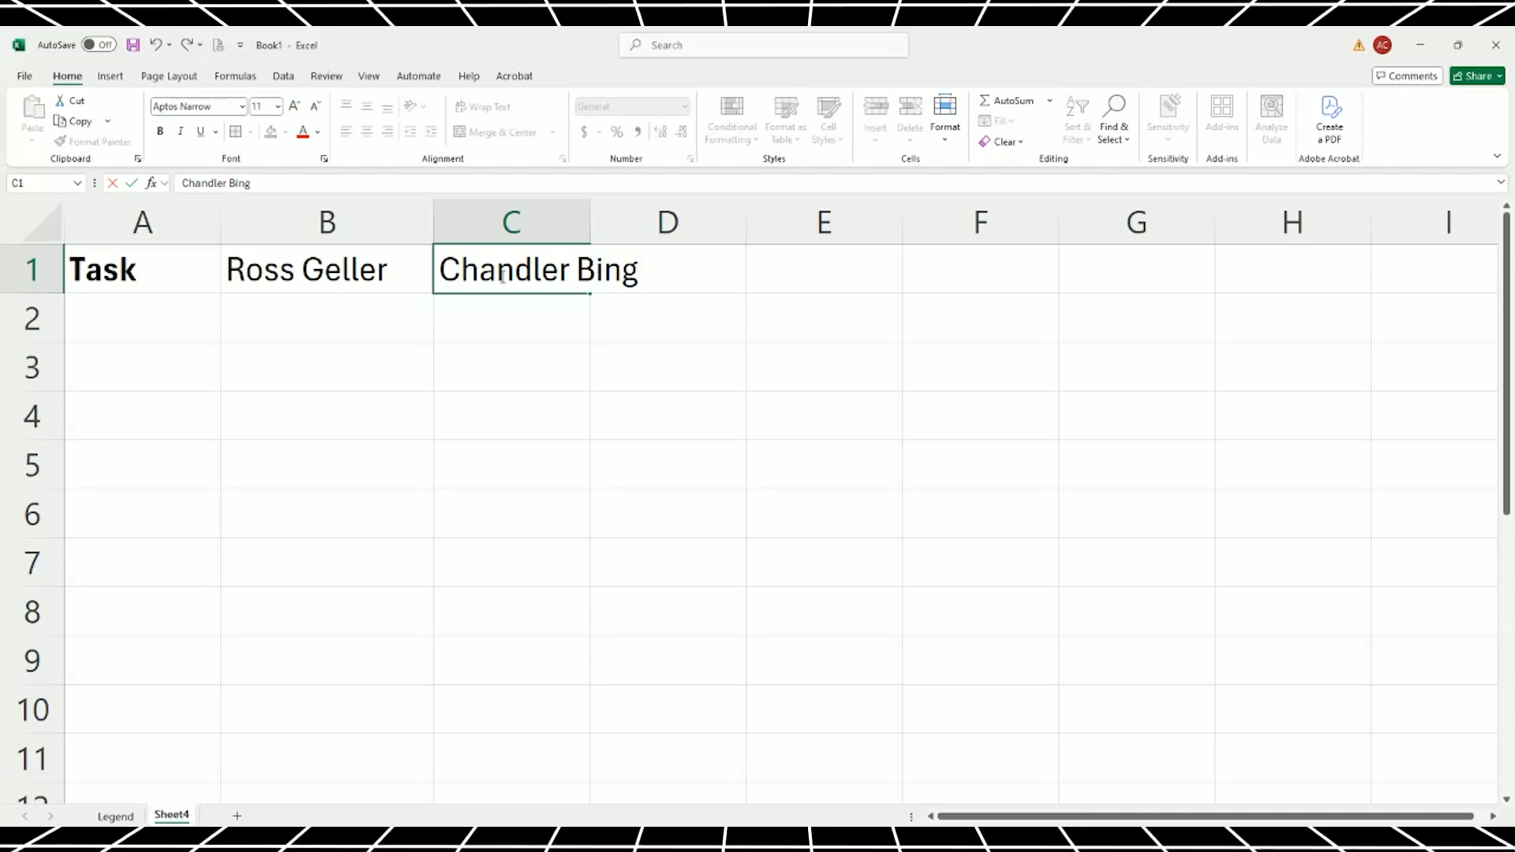
key("Tab")
Enter the third and fourth team members' full names in D1 and E1, fitting columns C and D to their contents.
type("M")
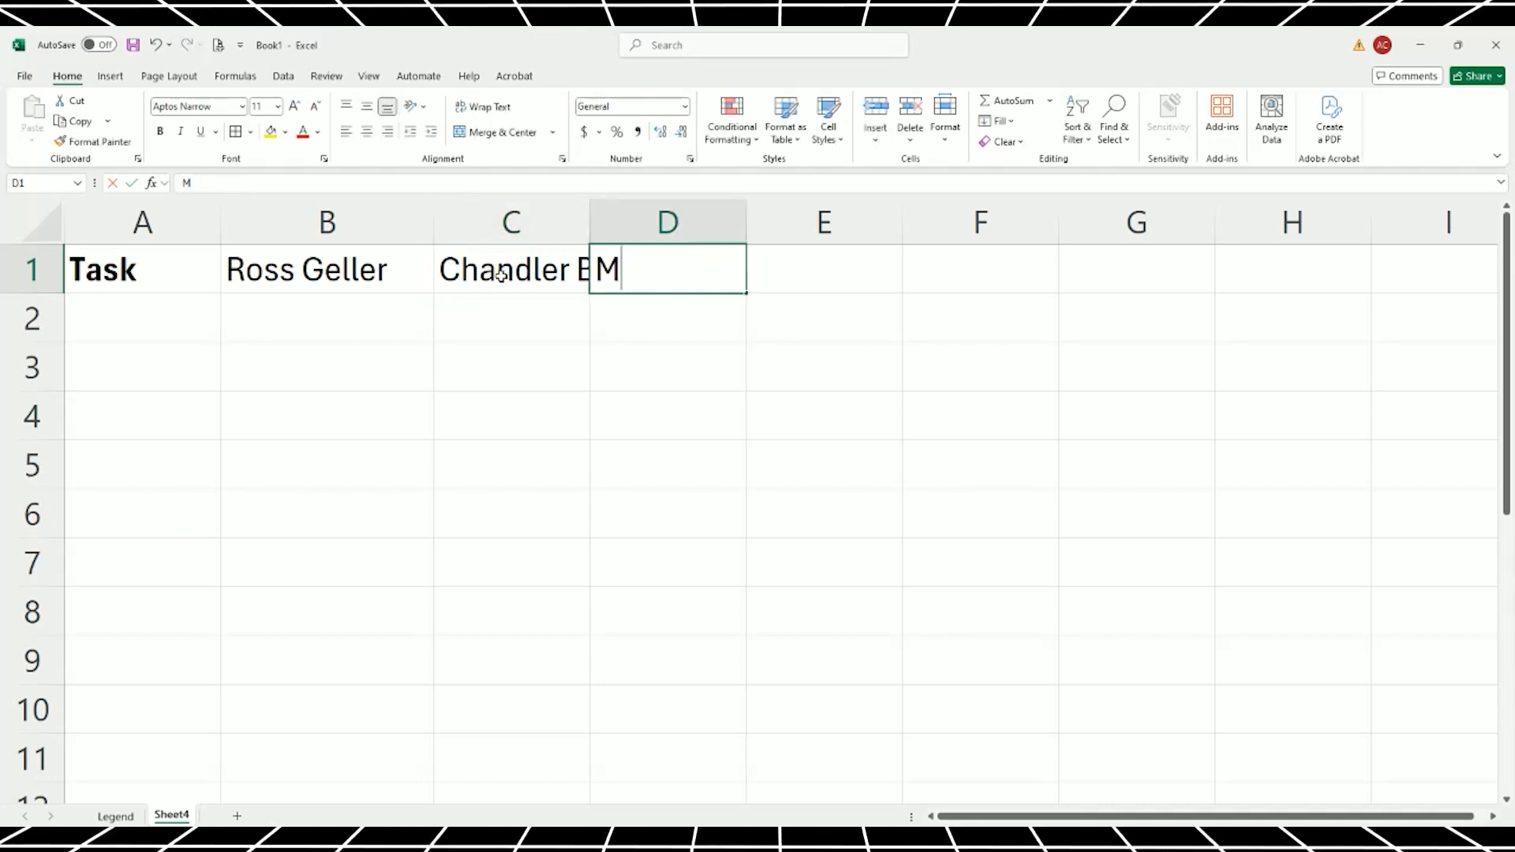
type("onica Gell")
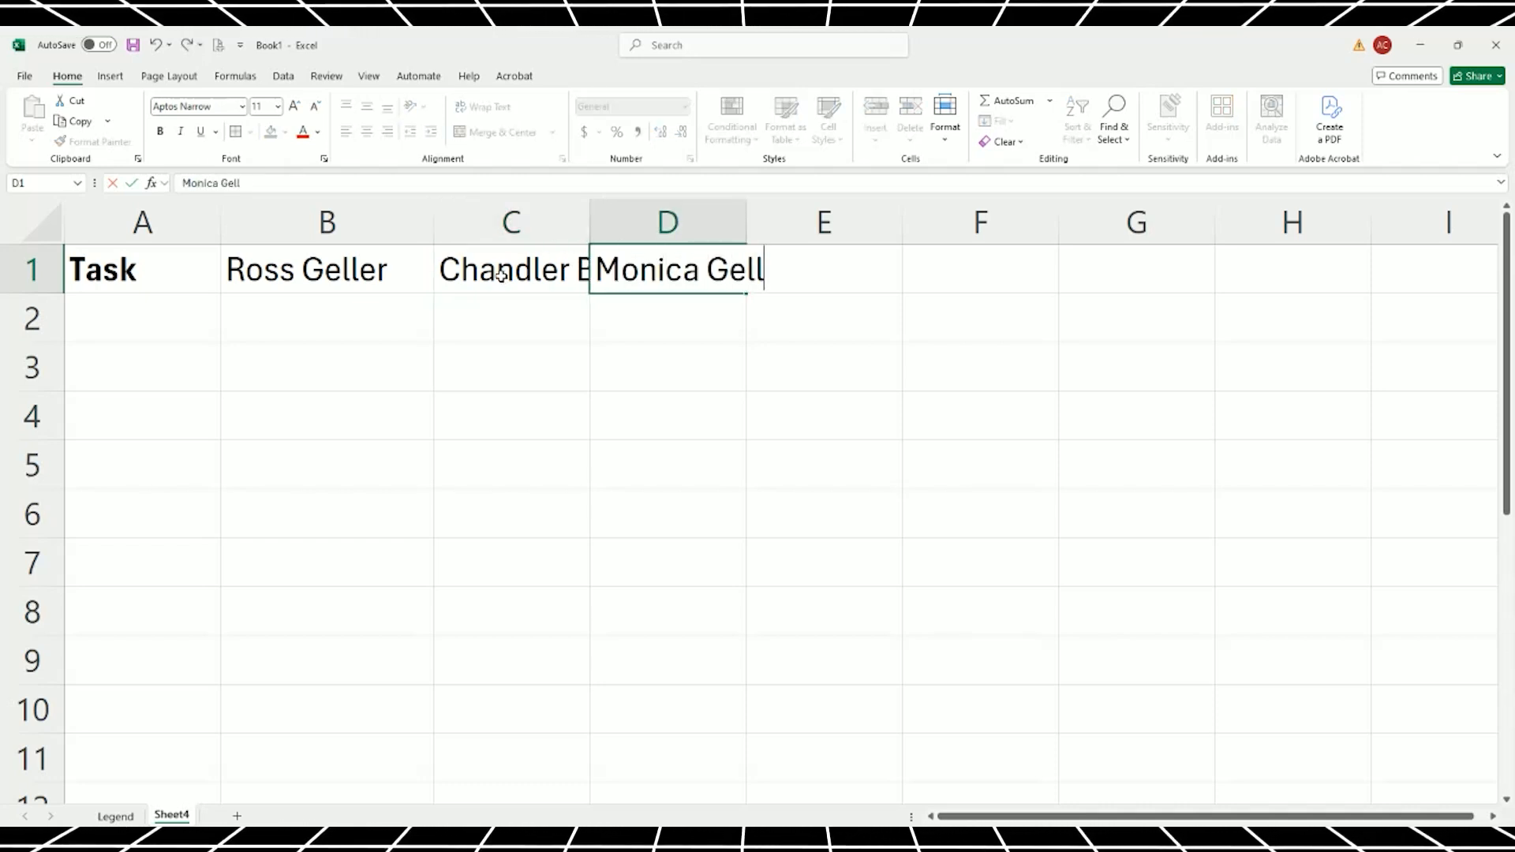
type("er")
key("Tab")
double_click(590, 219)
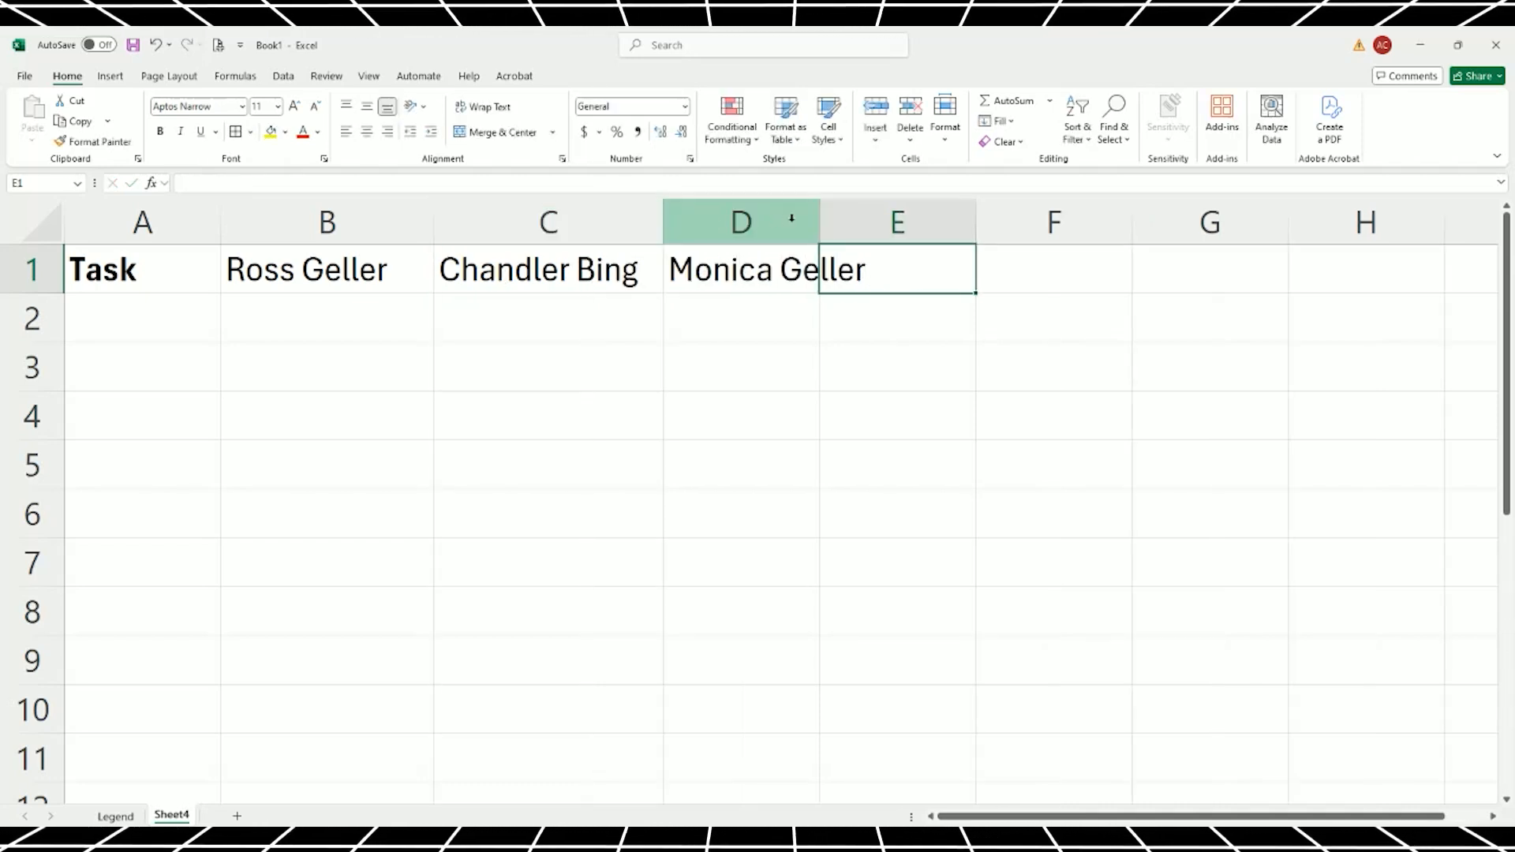
double_click(820, 219)
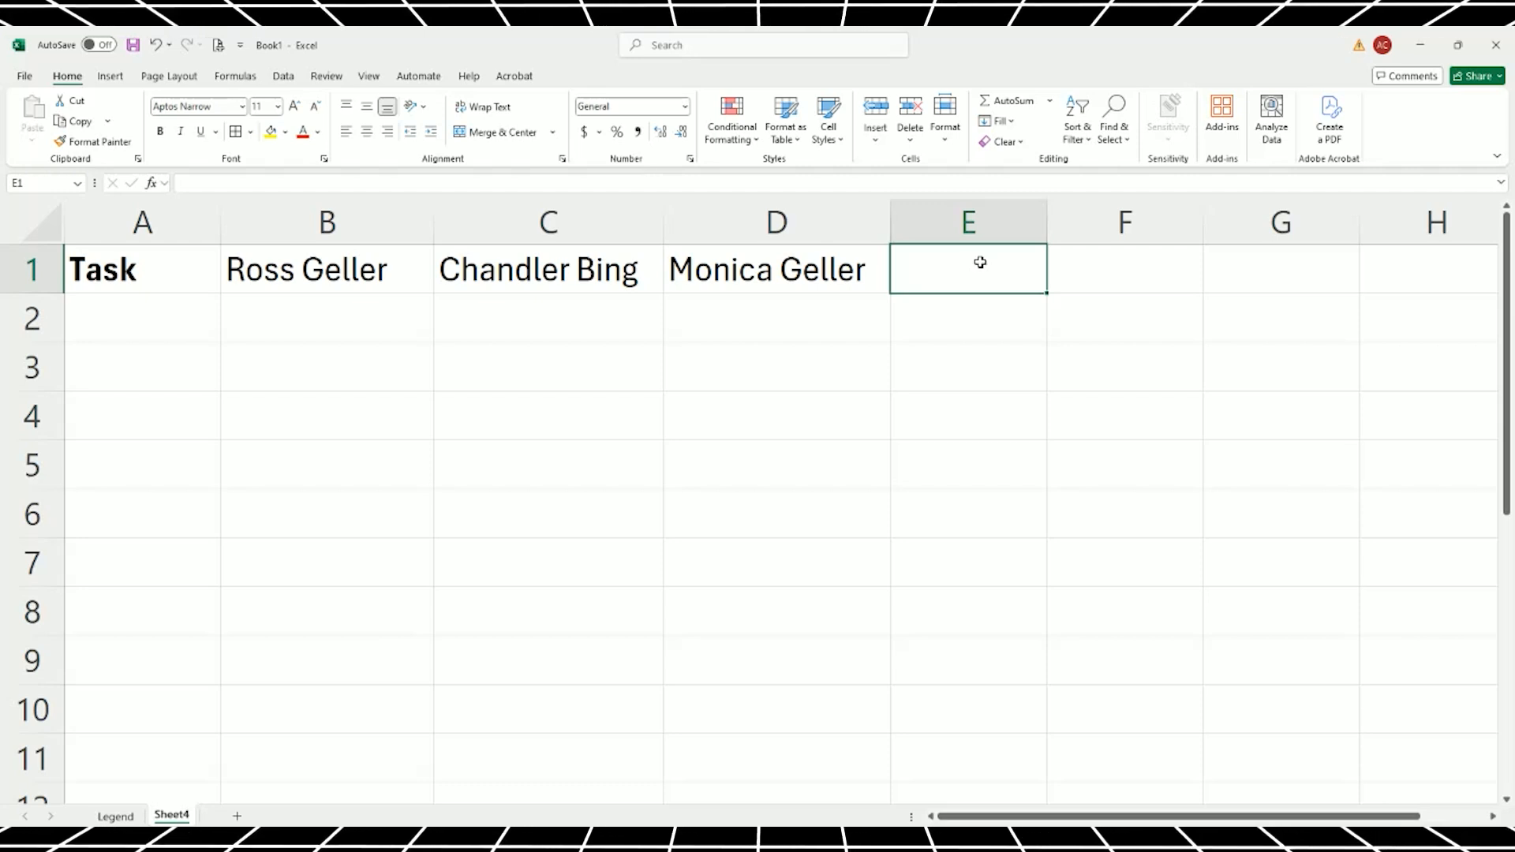
type("Rachel Green")
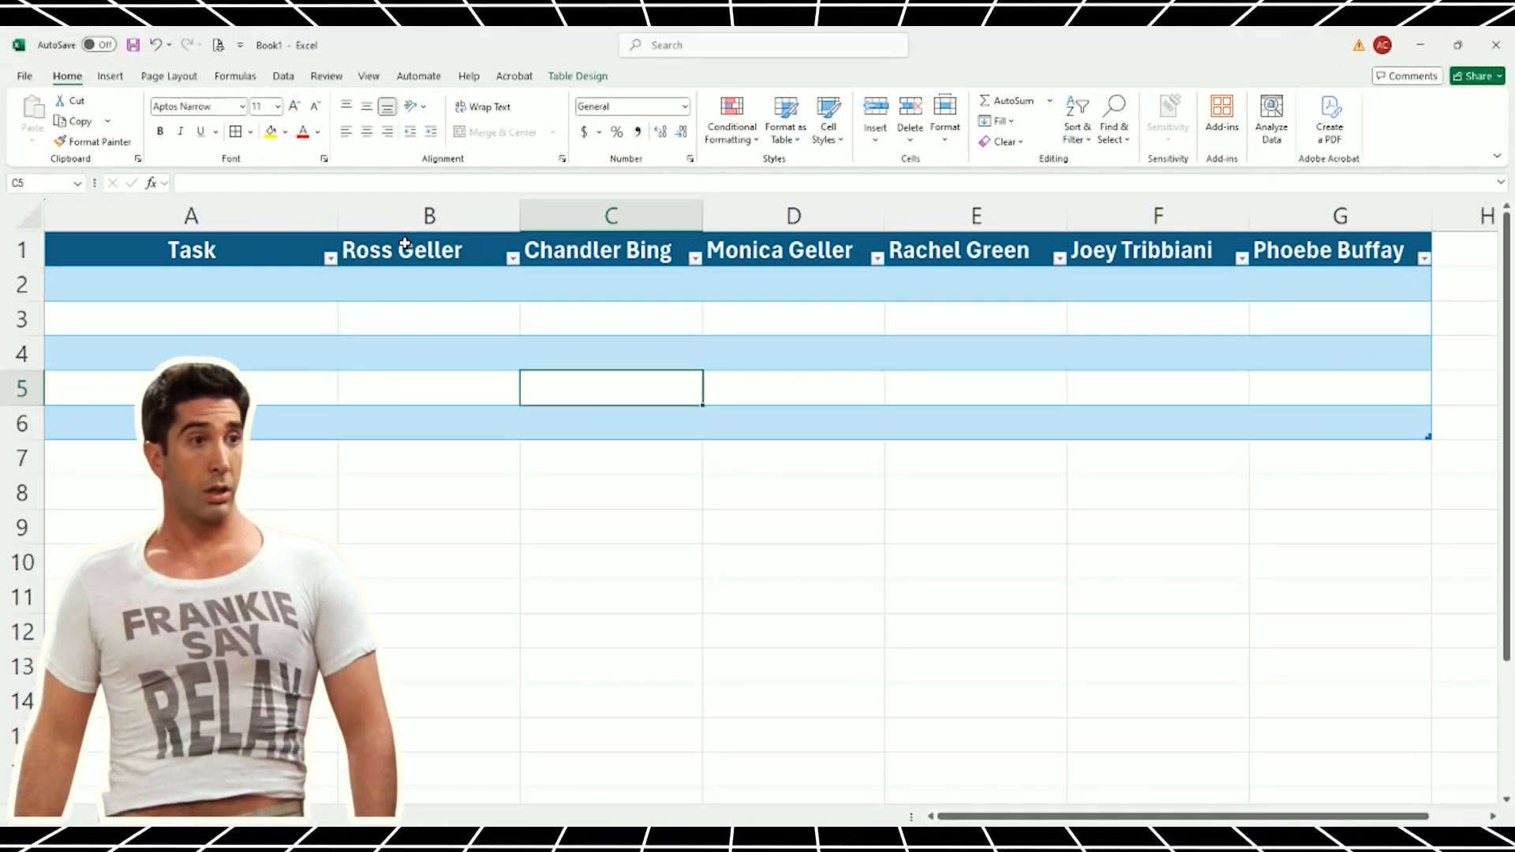
left_click(404, 244)
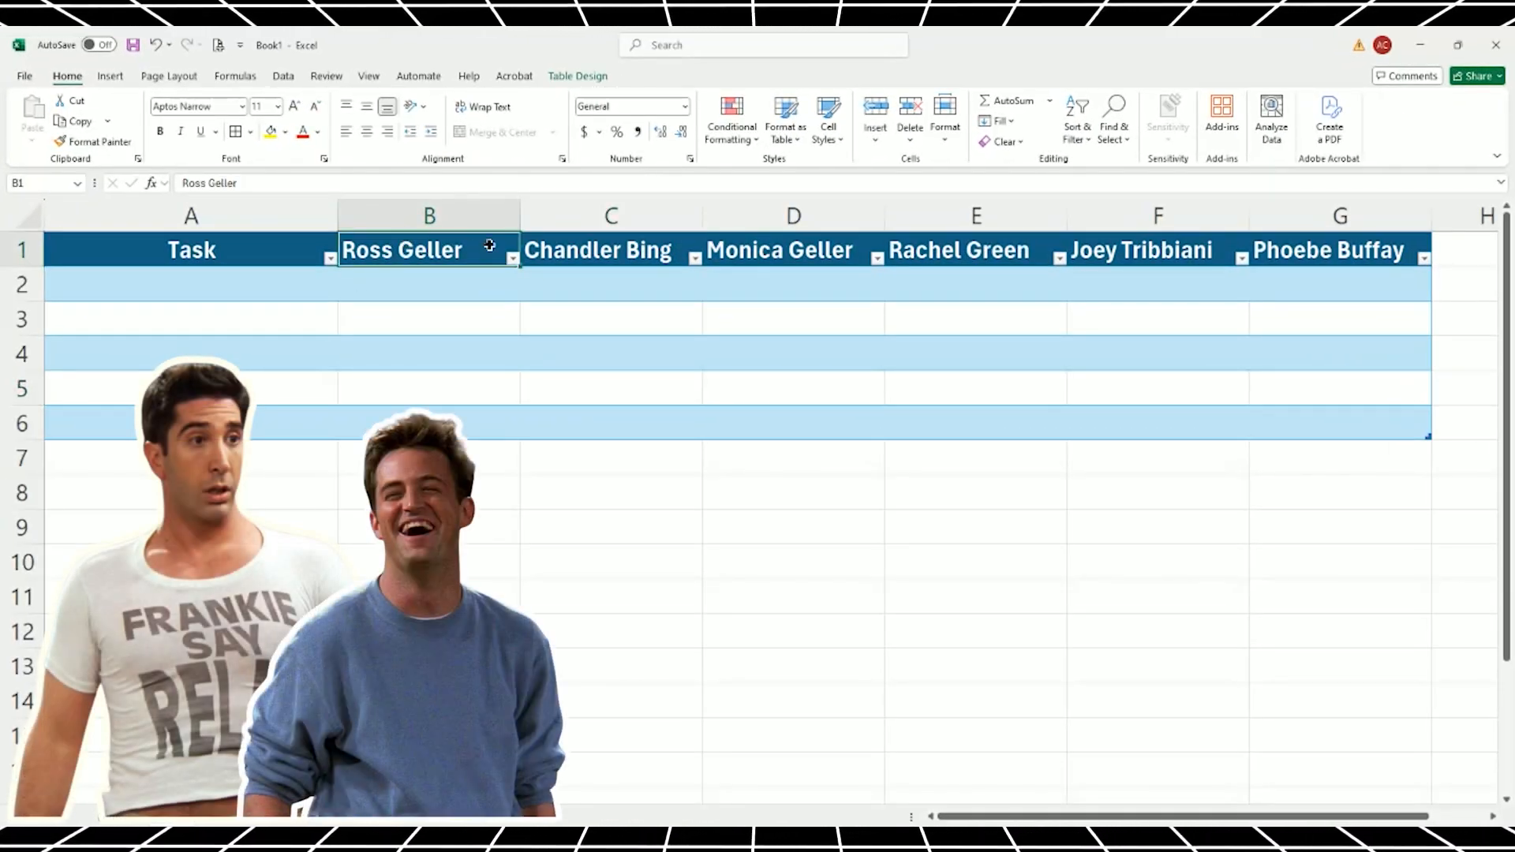
left_click(588, 249)
left_click(828, 248)
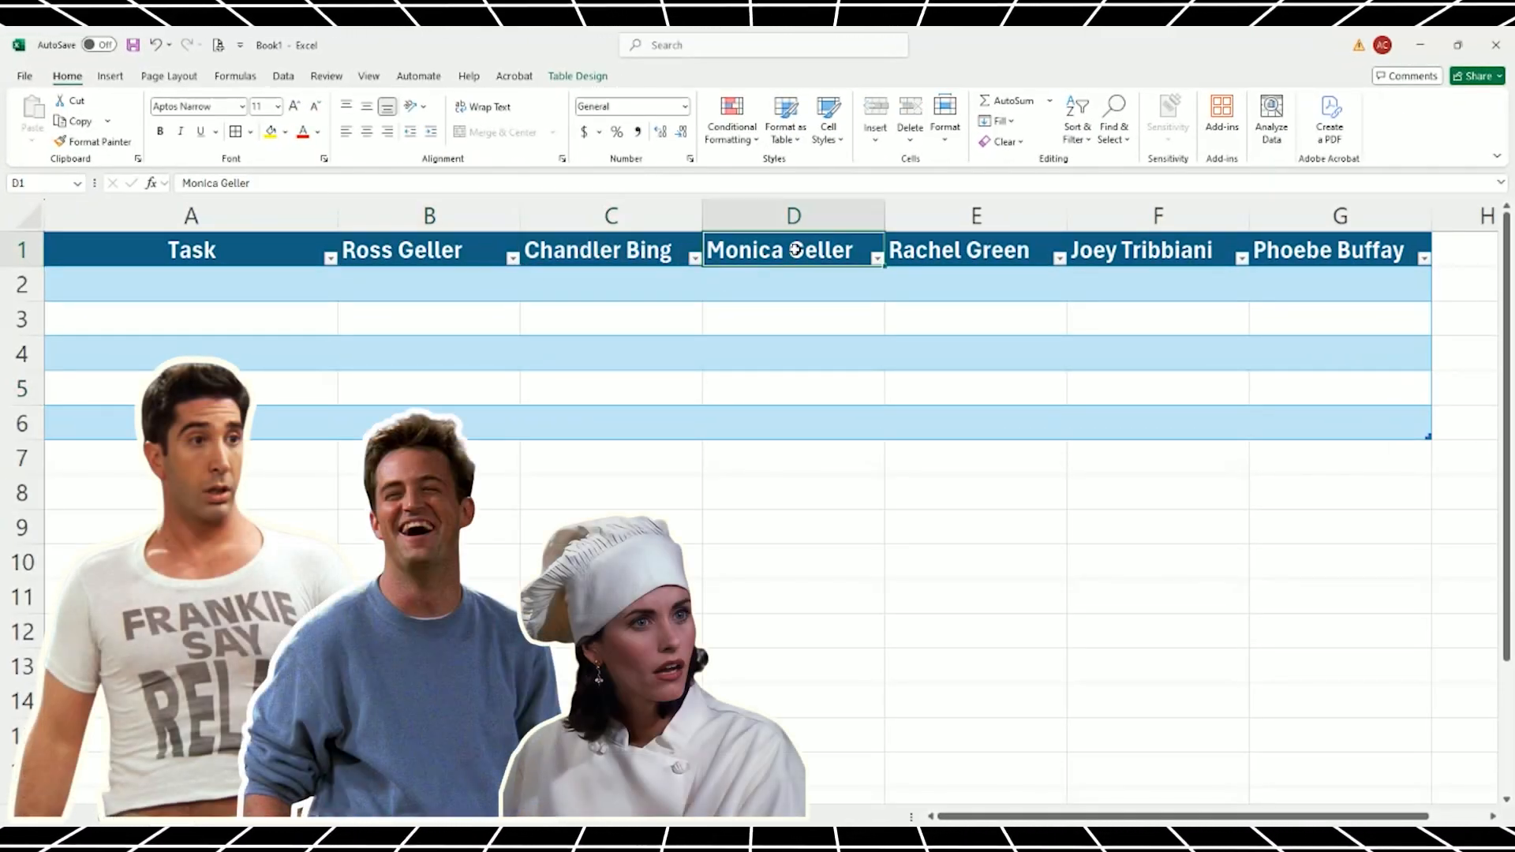
Widen column E of the task table slightly.
left_click(1029, 257)
left_click(1060, 211)
left_click(1100, 270)
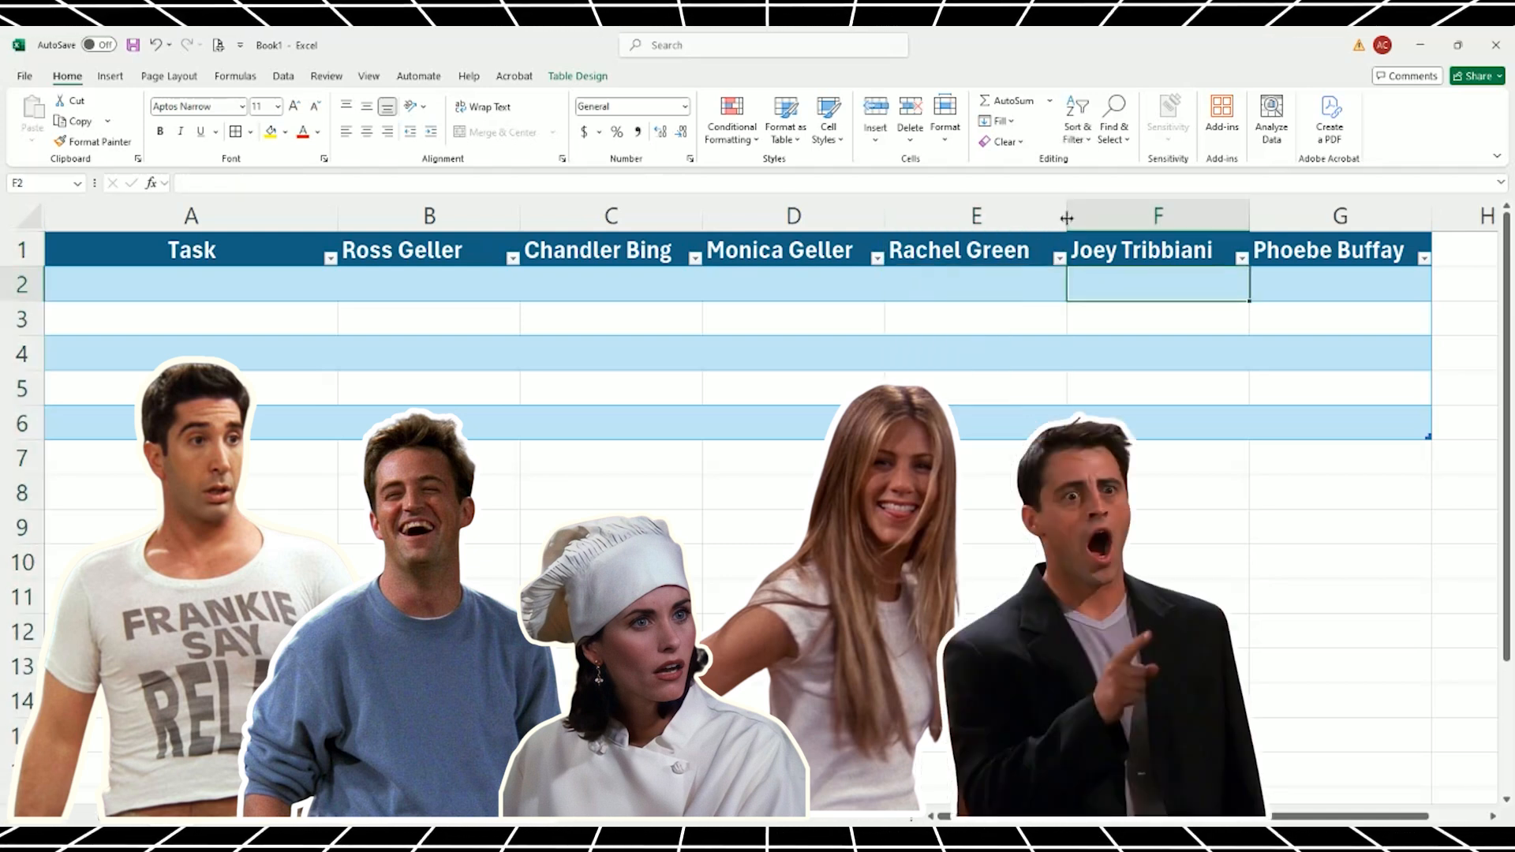
left_click_drag(1067, 219, 1083, 218)
left_click(1323, 249)
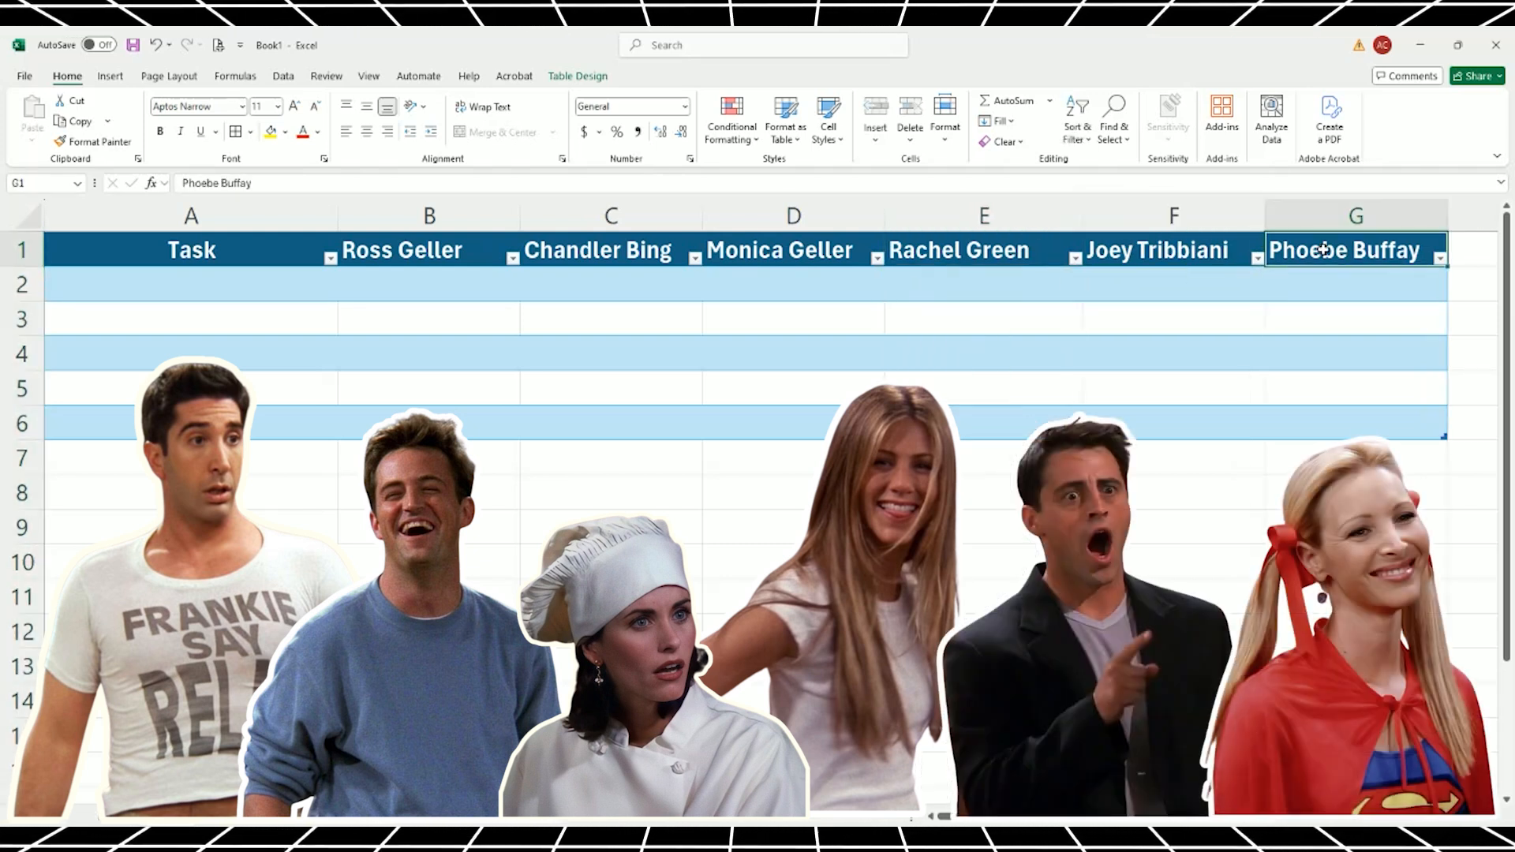
left_click(391, 251)
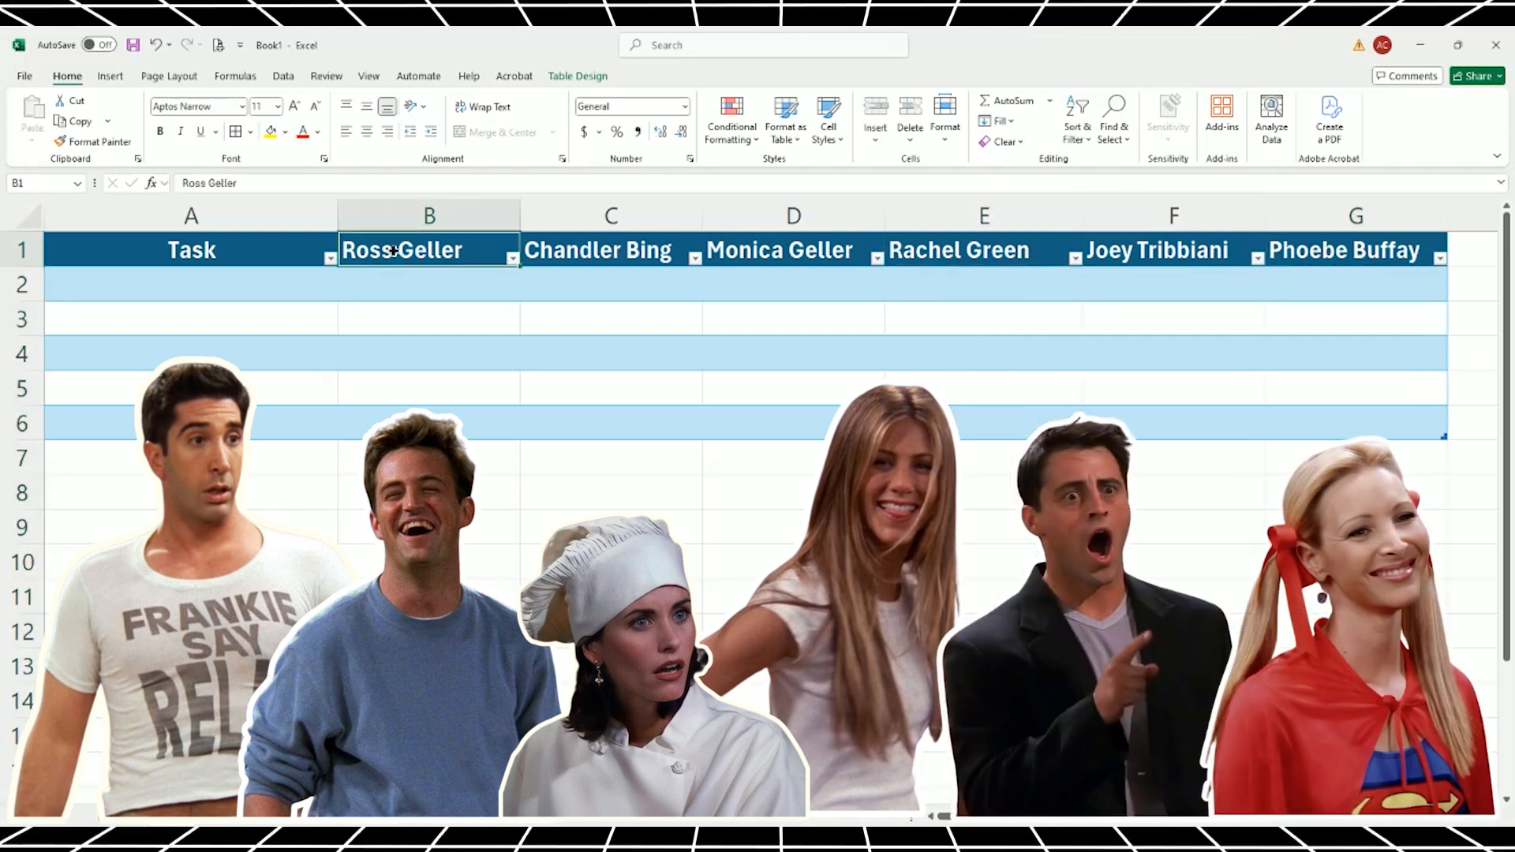
left_click(527, 340)
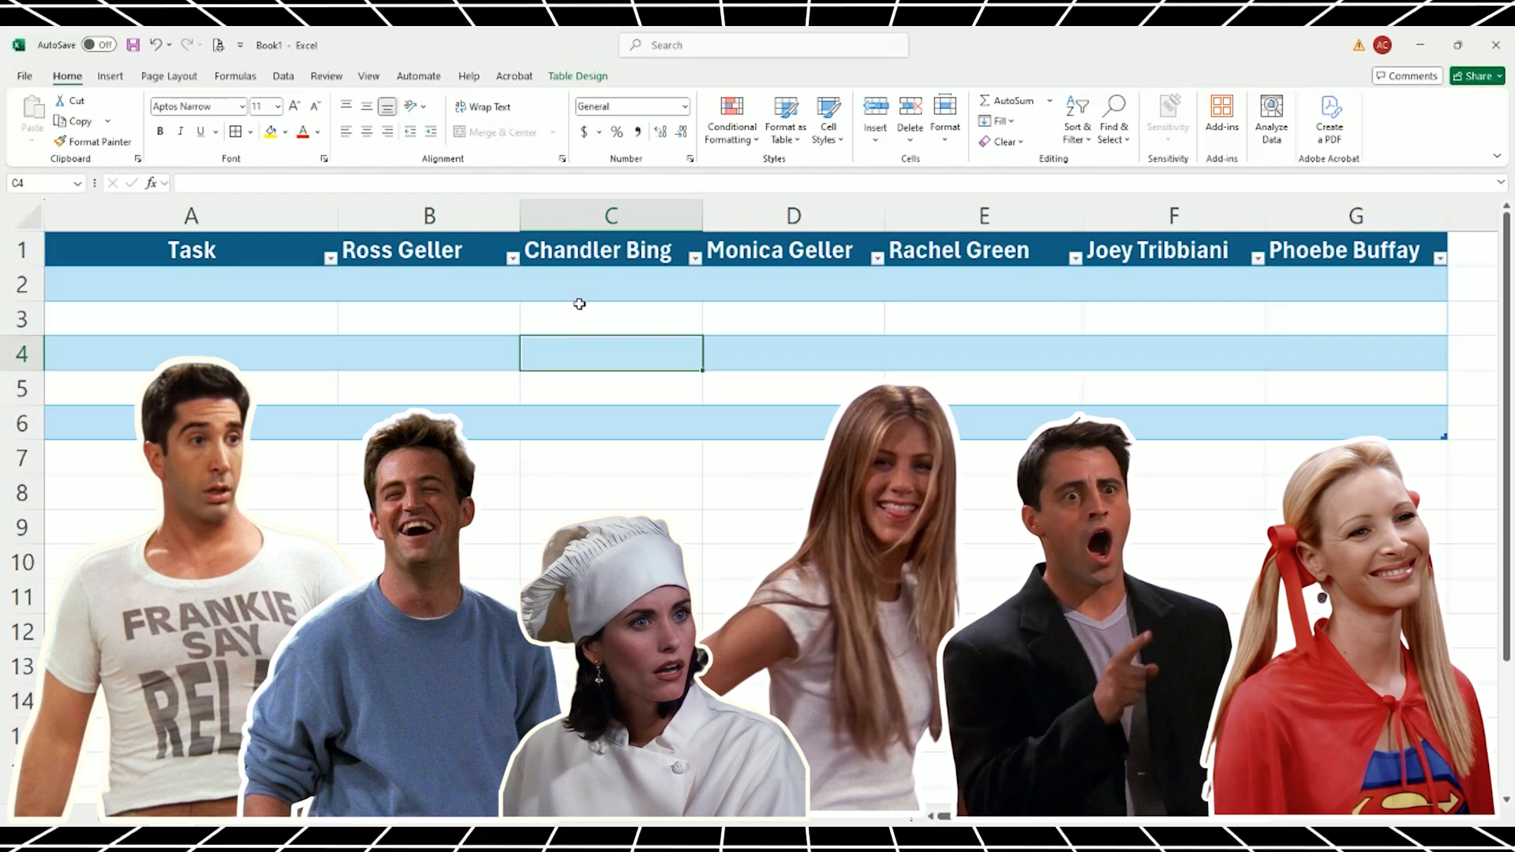
left_click(770, 254)
left_click(912, 306)
left_click(1192, 312)
left_click(1326, 298)
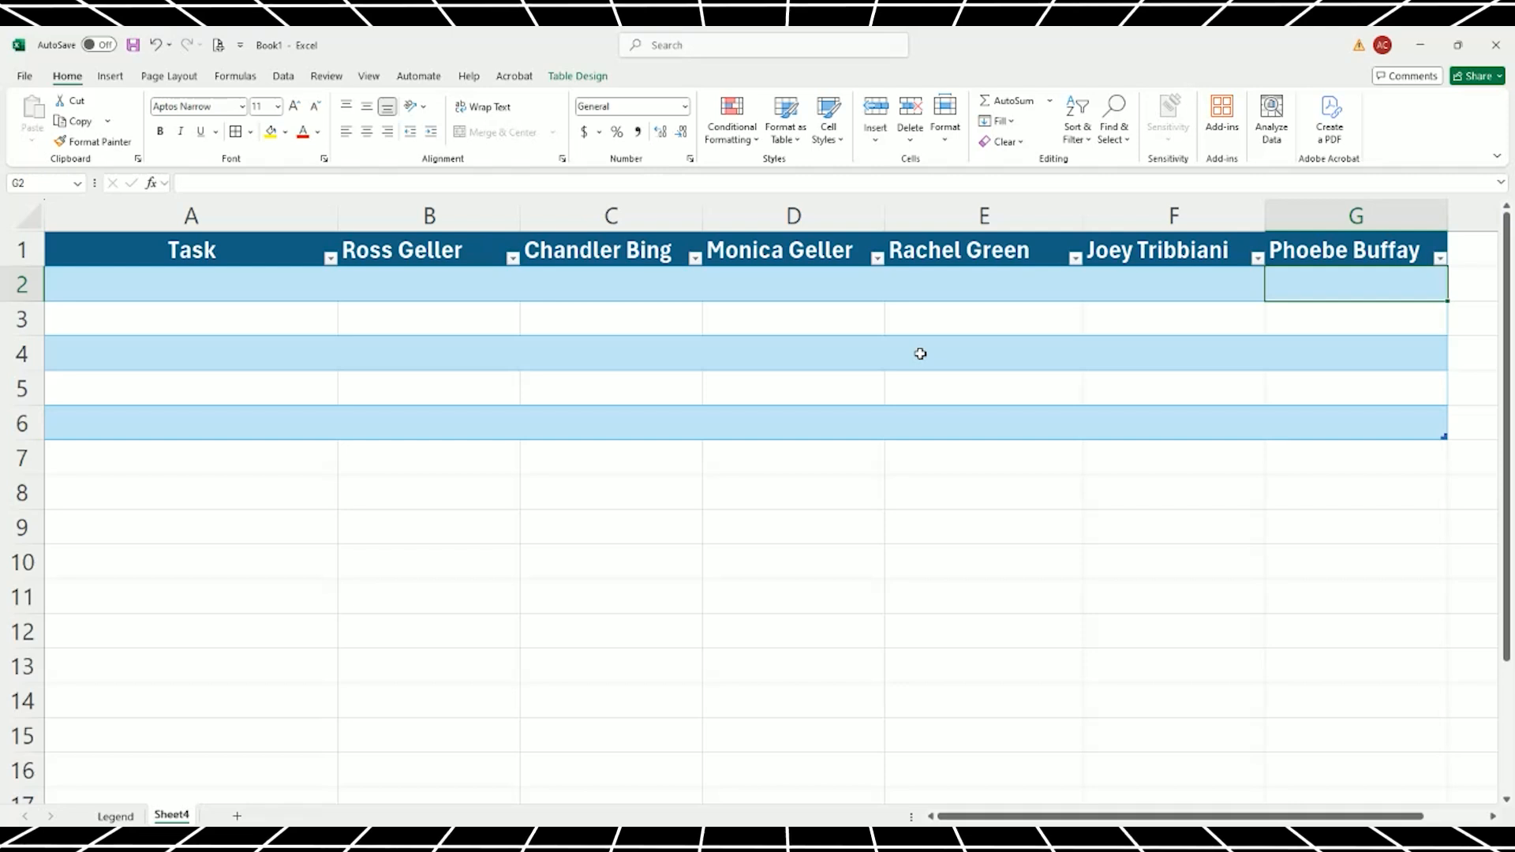
left_click(505, 308)
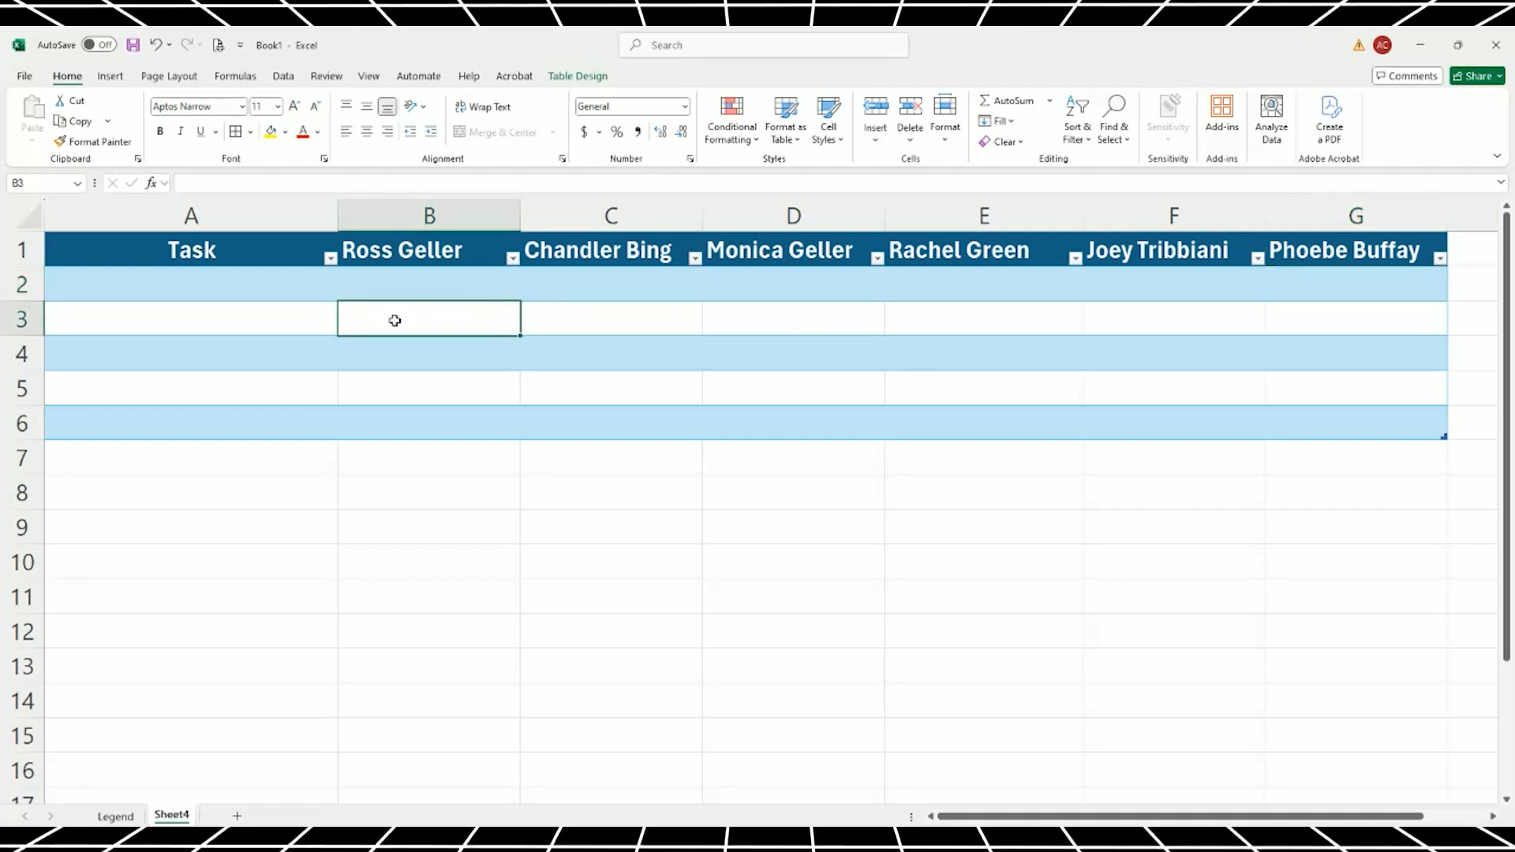
left_click(393, 344)
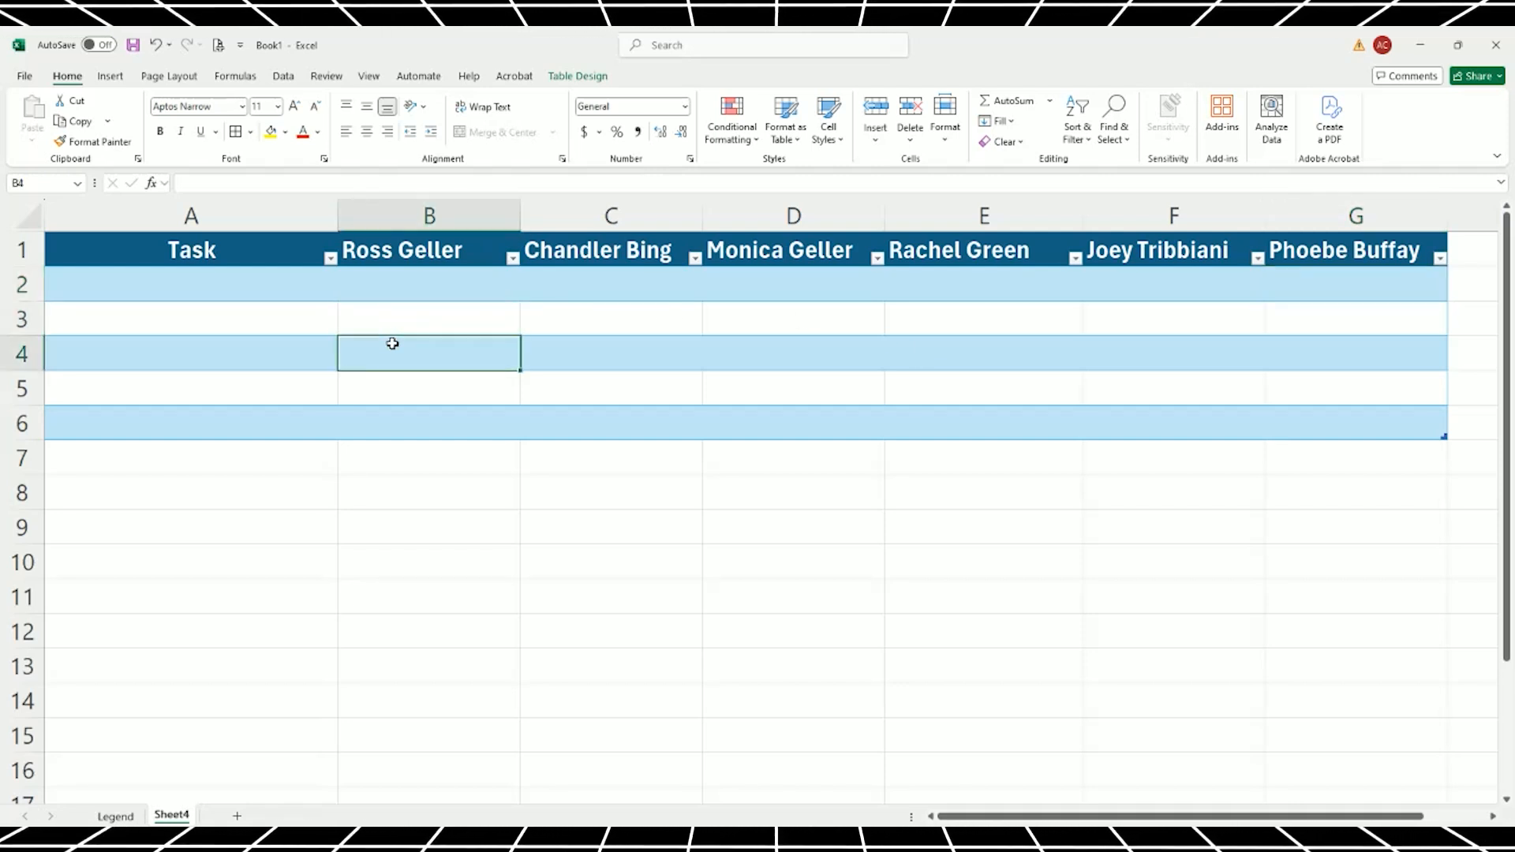
left_click(497, 401)
left_click(504, 412)
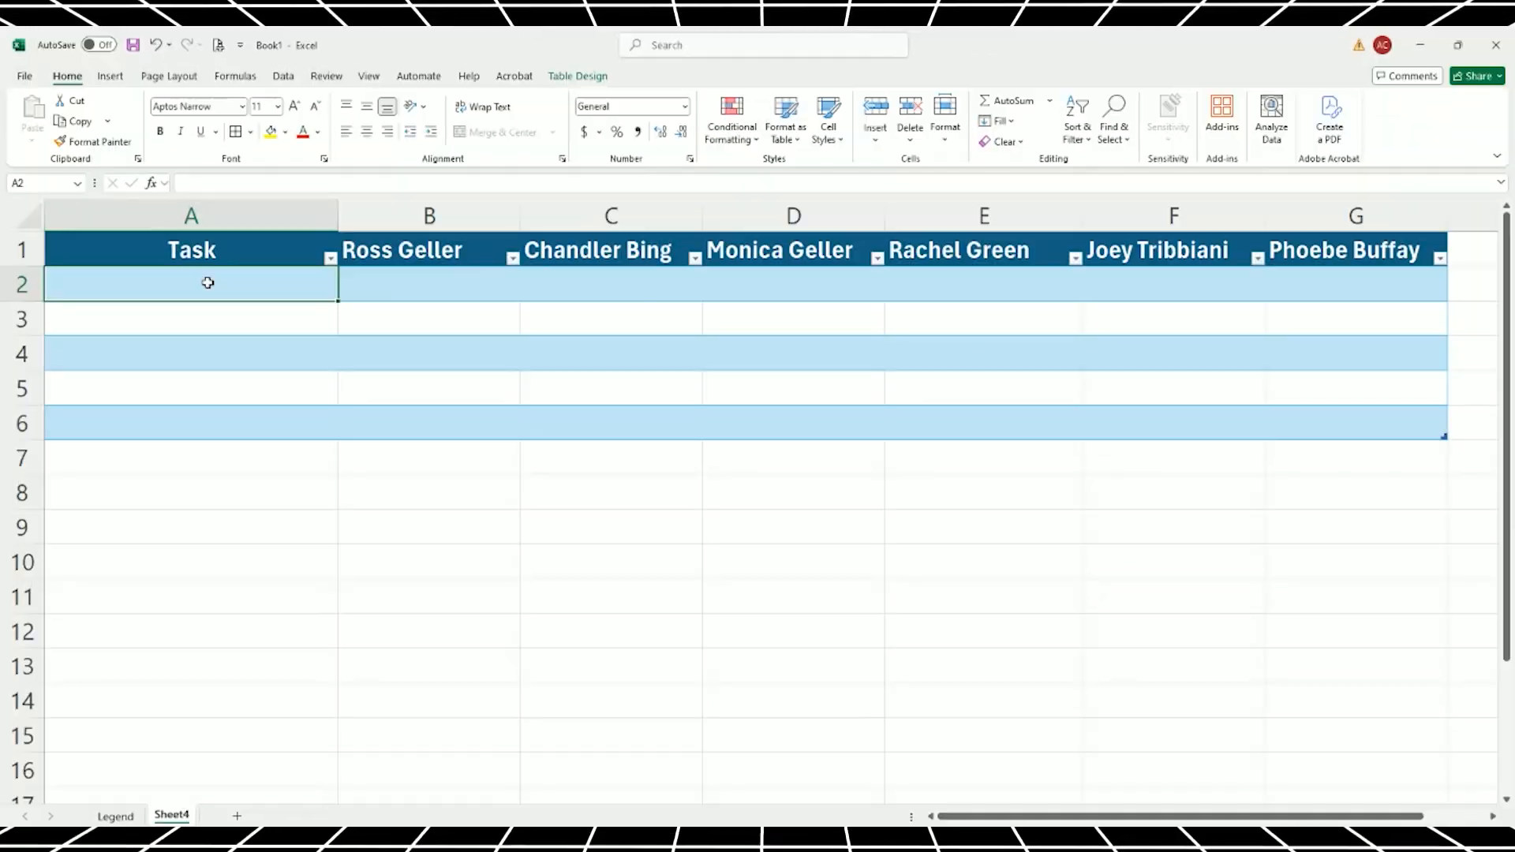
Enter the tasks "Event Planning", "Venue Selection" and "Guest Invitations" in A2, A3 and A4.
type("Event")
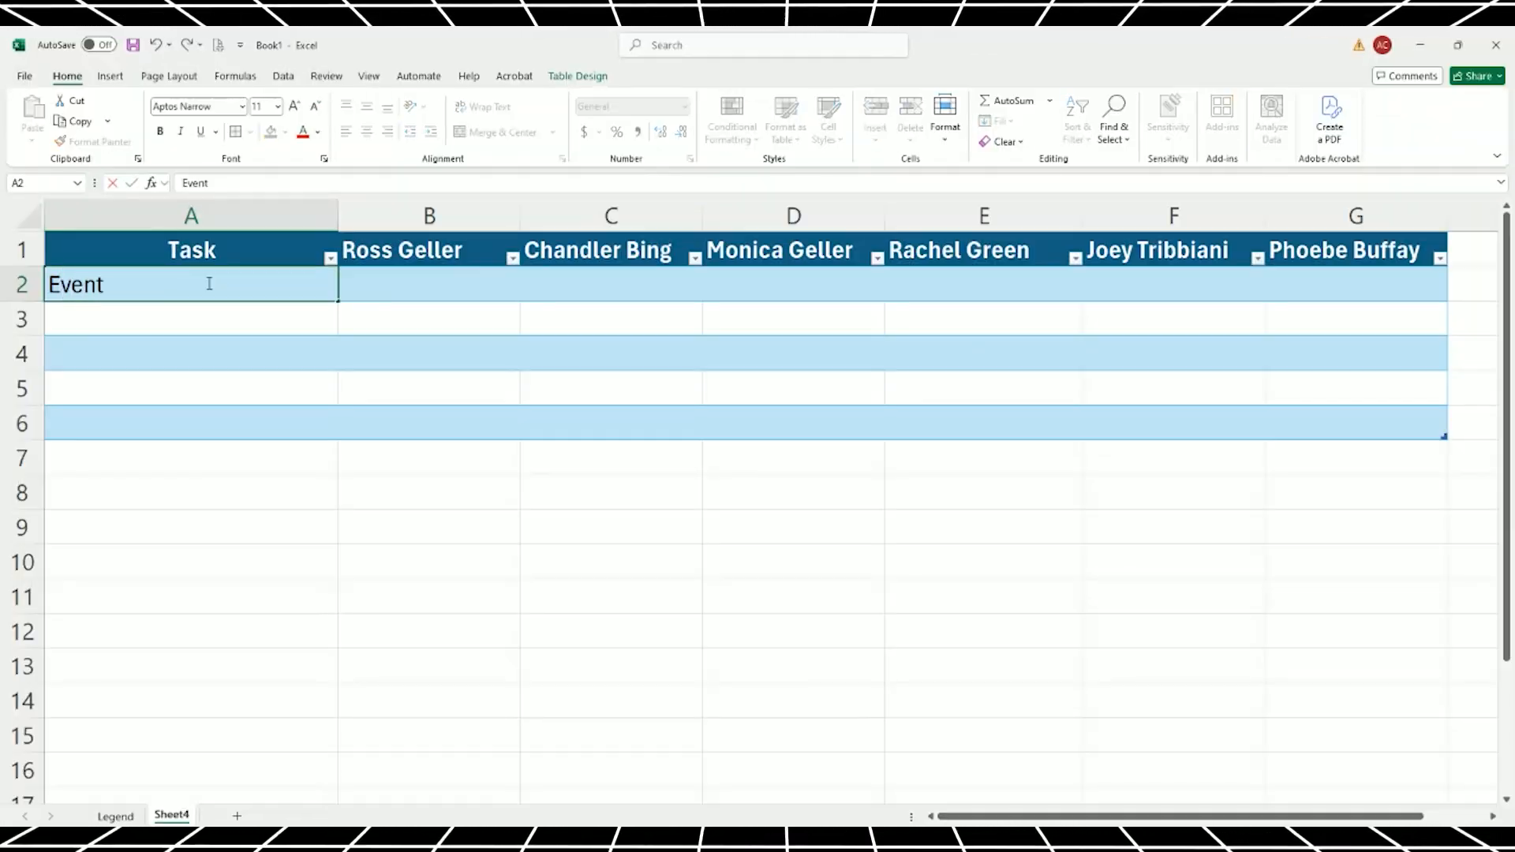
type(" Planning")
key("Return")
type("Venue")
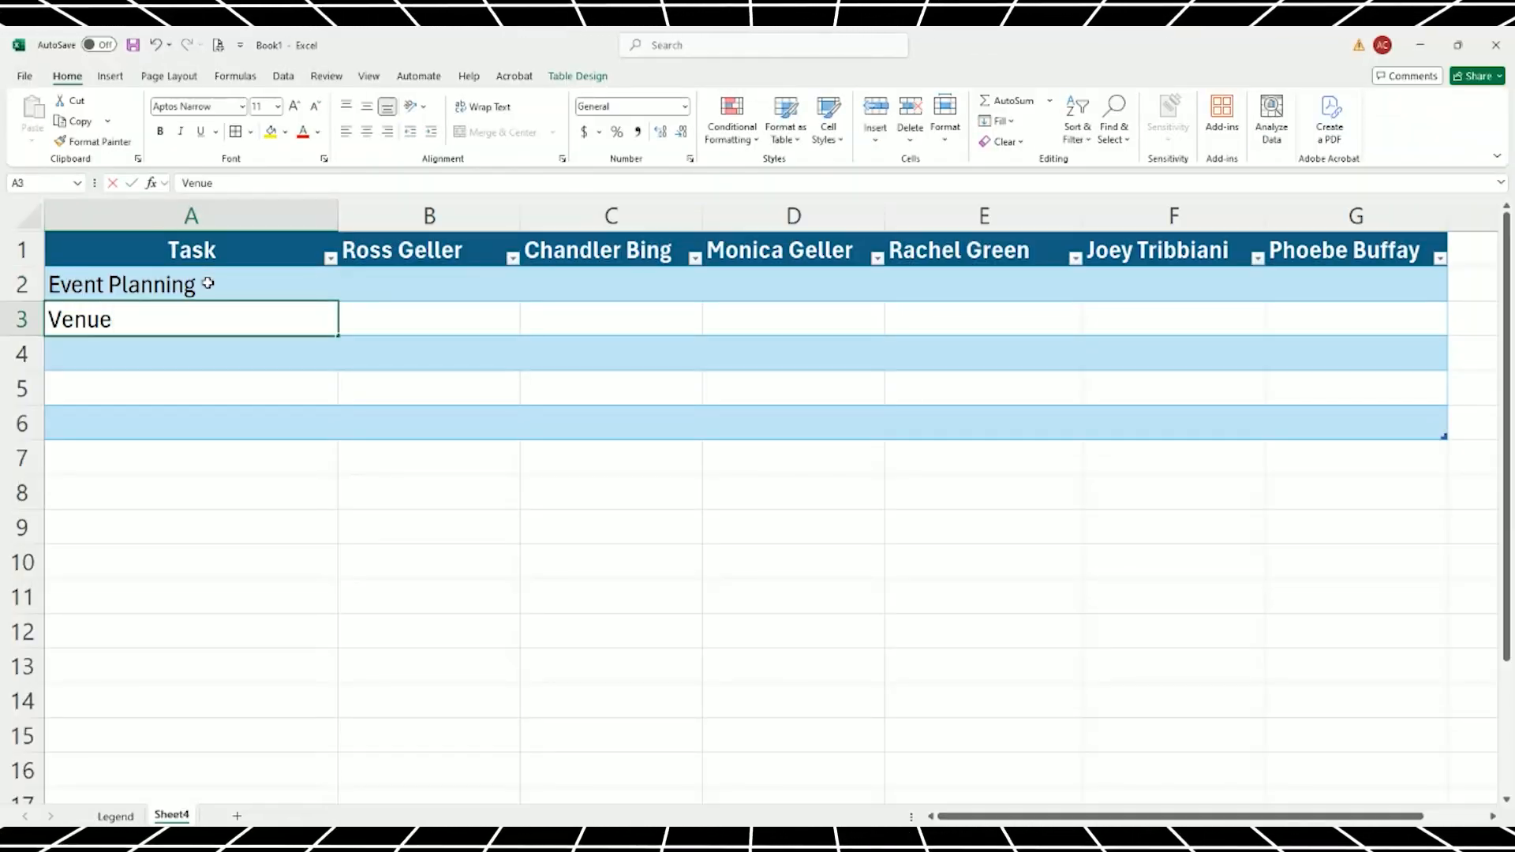
type(" Selection")
key("Return")
type("Guest")
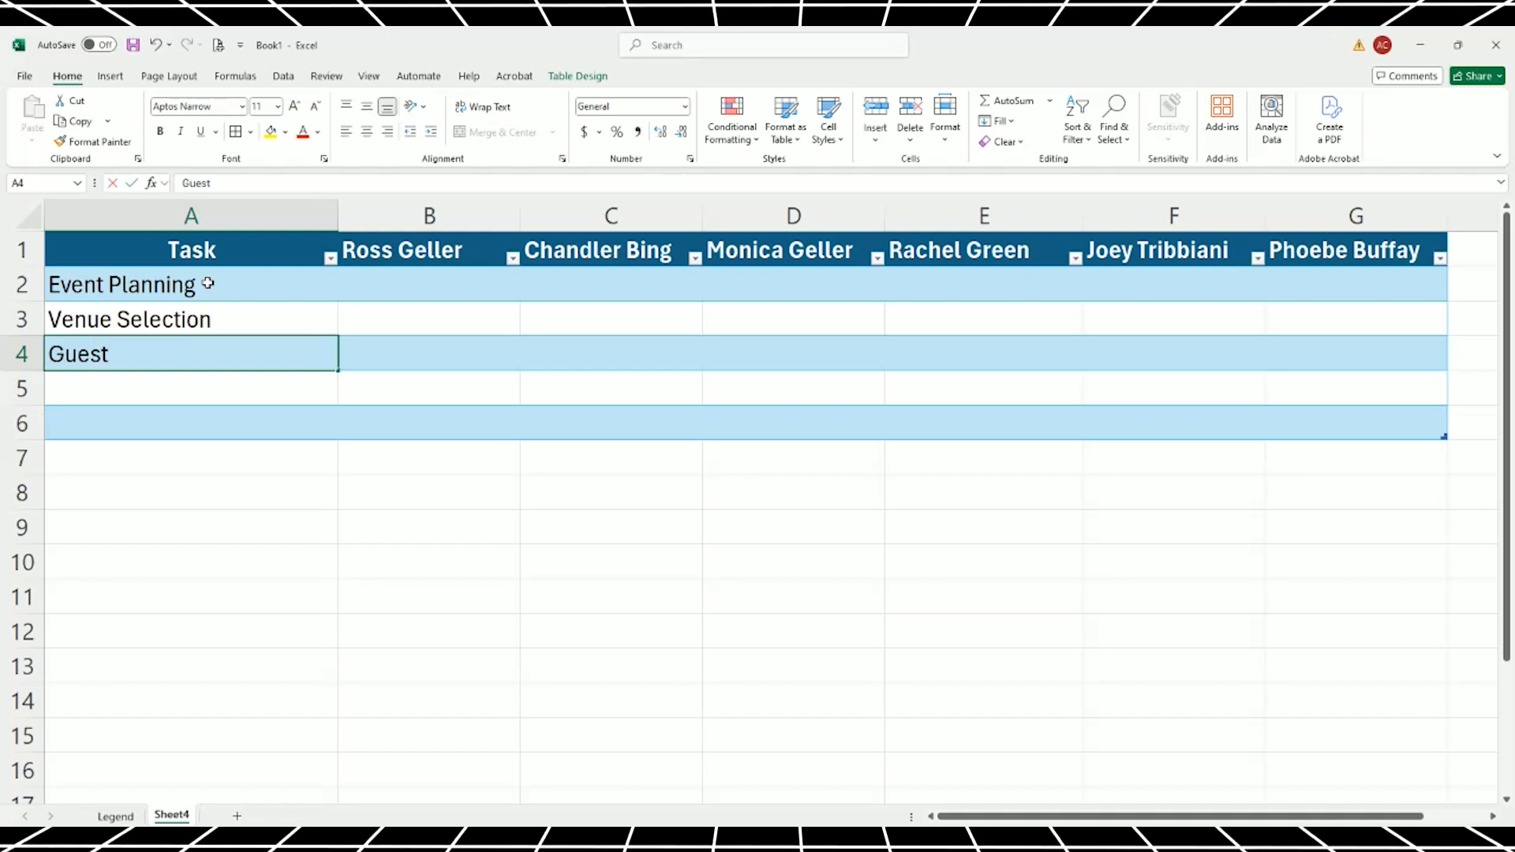
type(" Invitations")
key("Return")
Enter the tasks "Event Promotions" in A5 and "Day of the Event Coordination" in A6.
type("Event Promo")
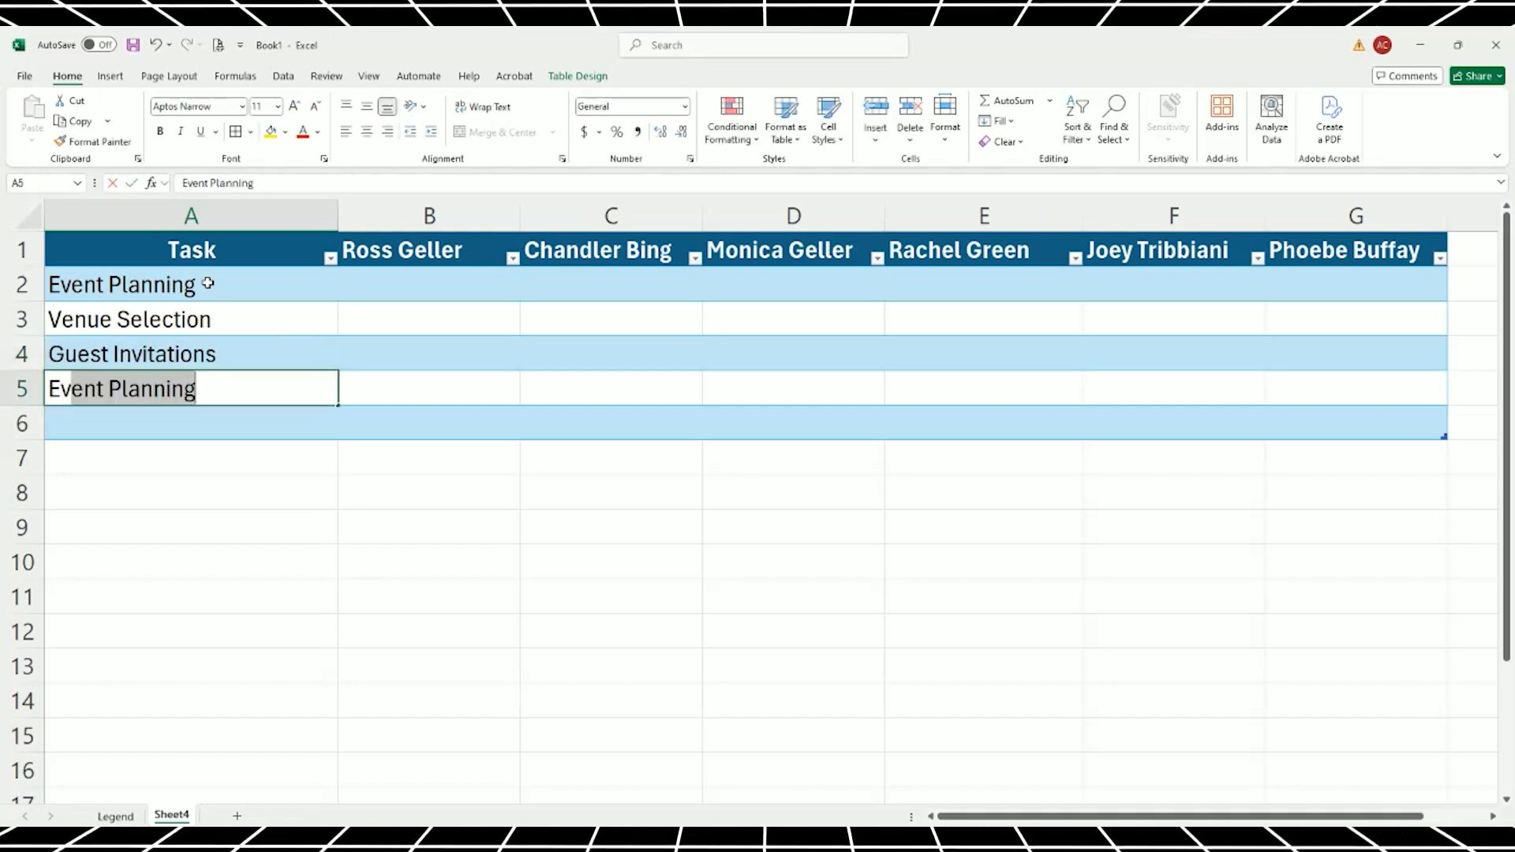
type("tions")
key("Return")
type("Day of t")
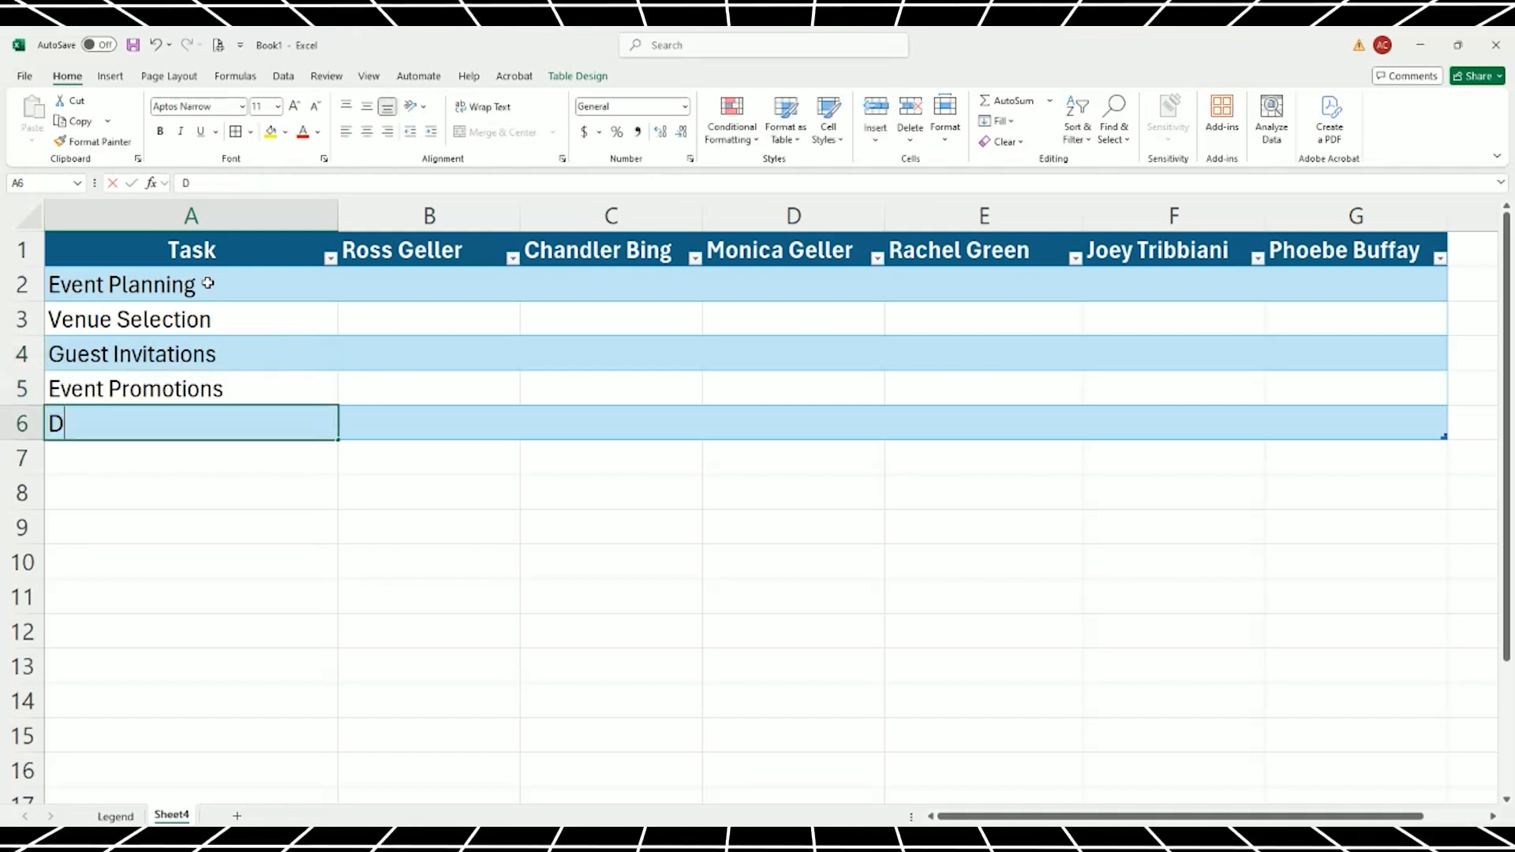
type("he Event Coordination")
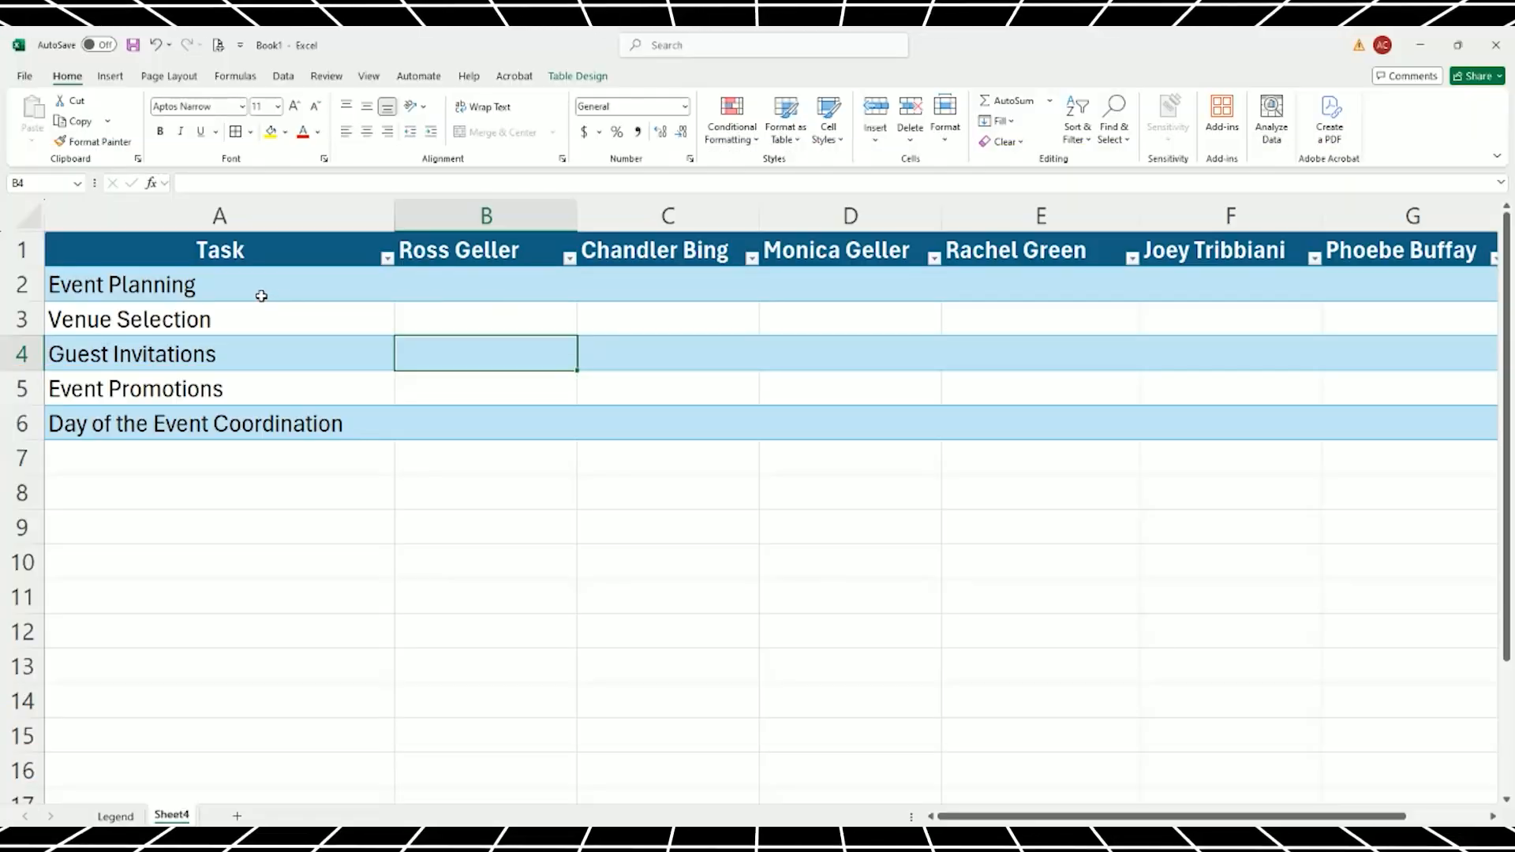
Enter "R" in B2 to make the first team member responsible for Event Planning.
left_click(251, 288)
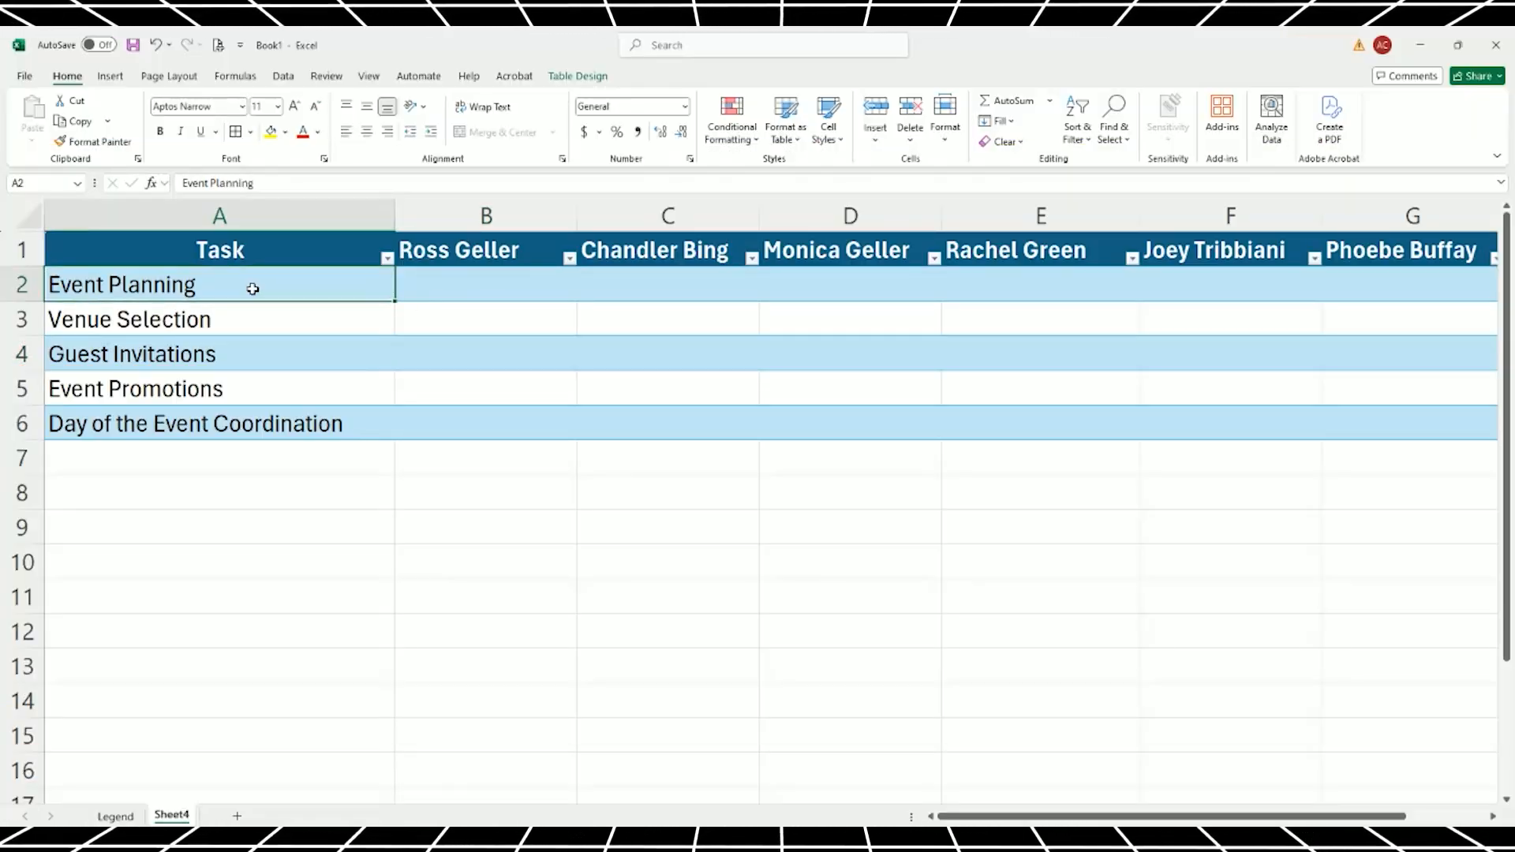
left_click(474, 285)
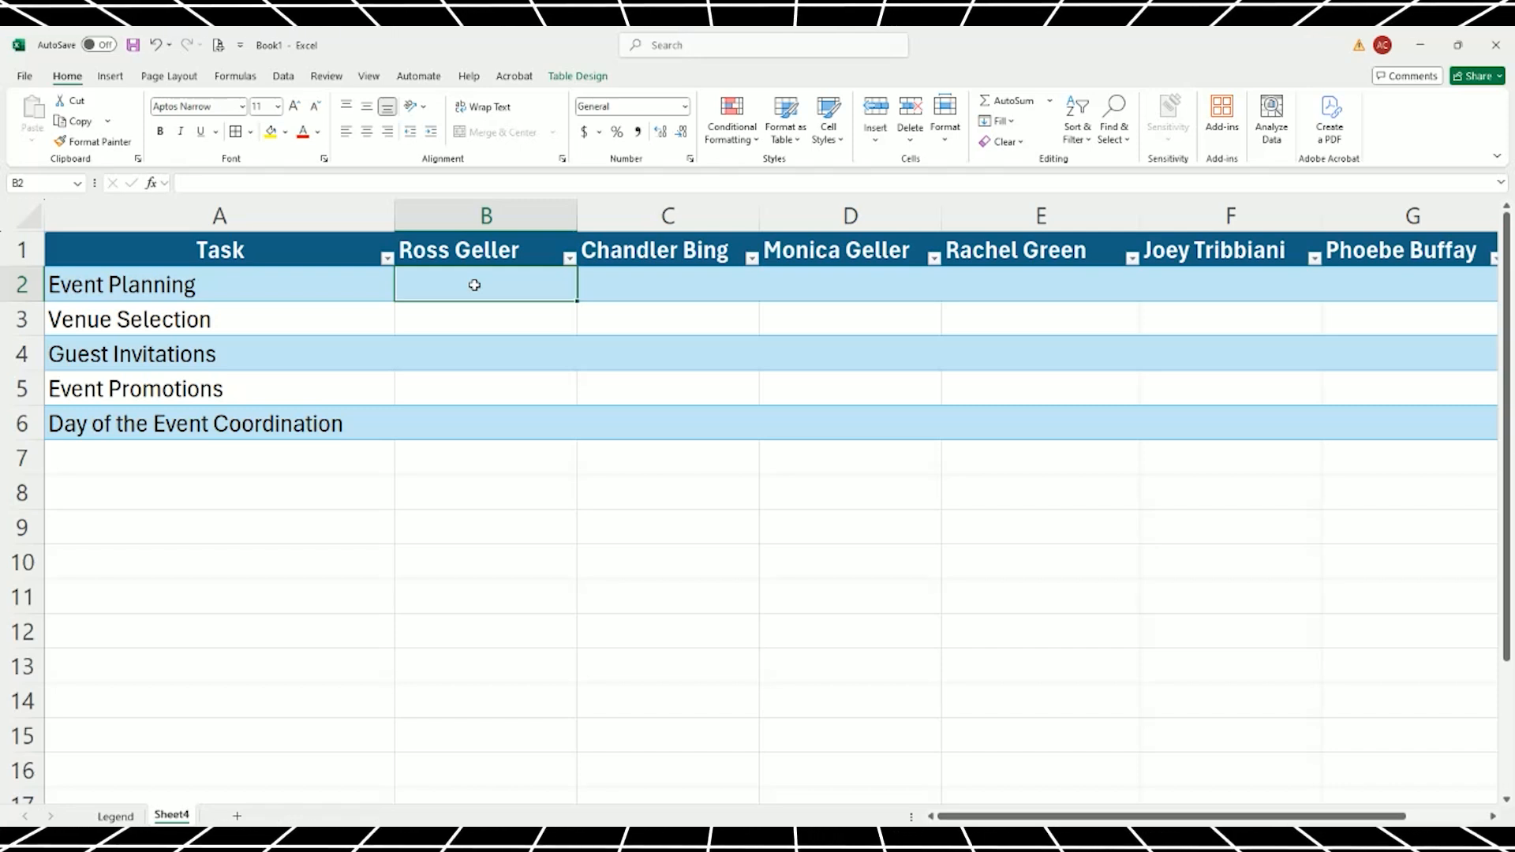
type("R")
key("Return")
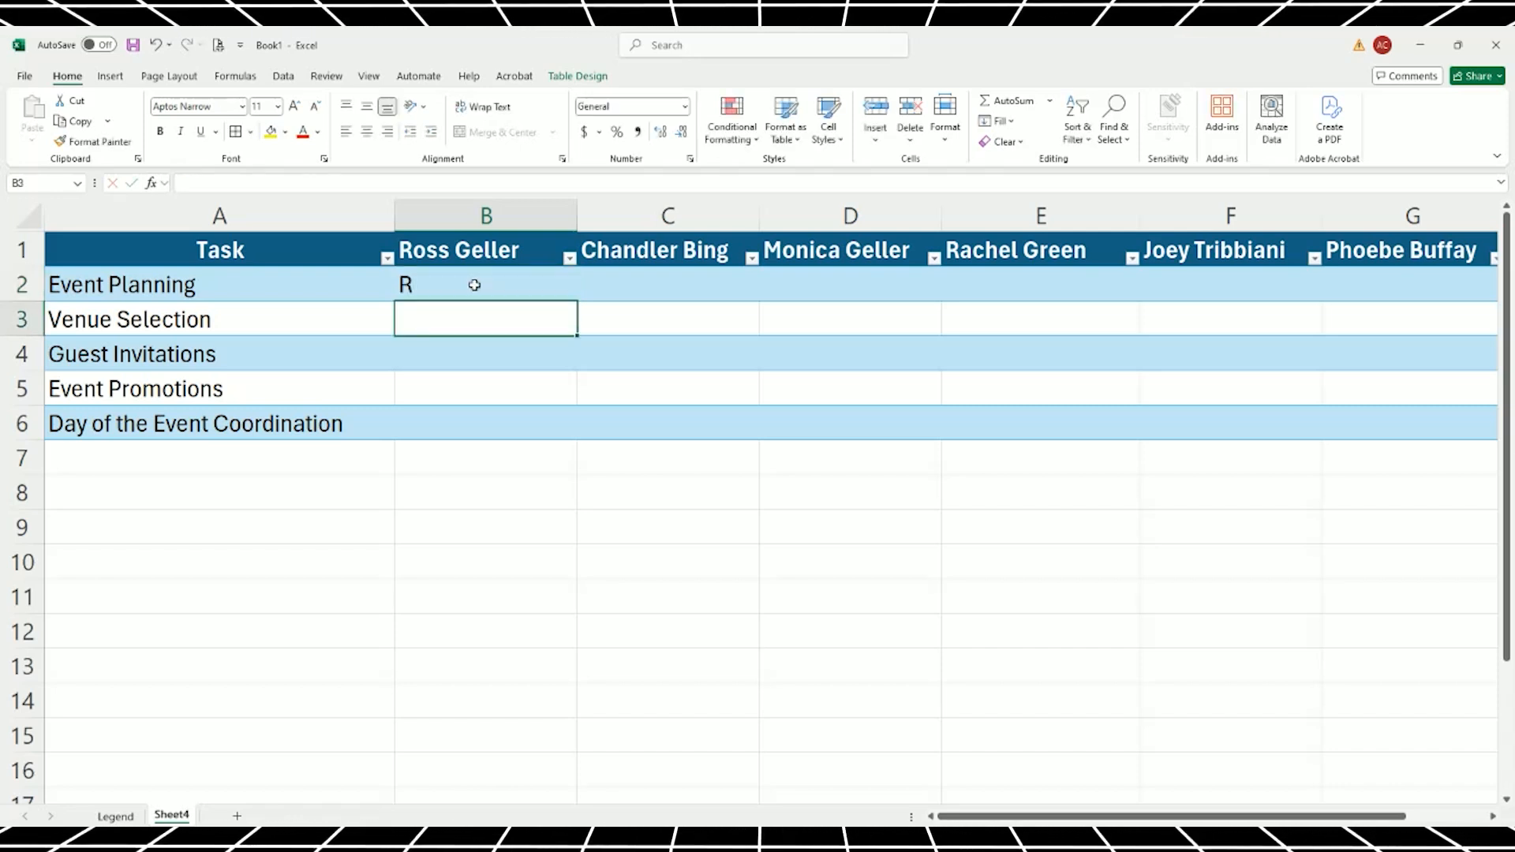
left_click(475, 285)
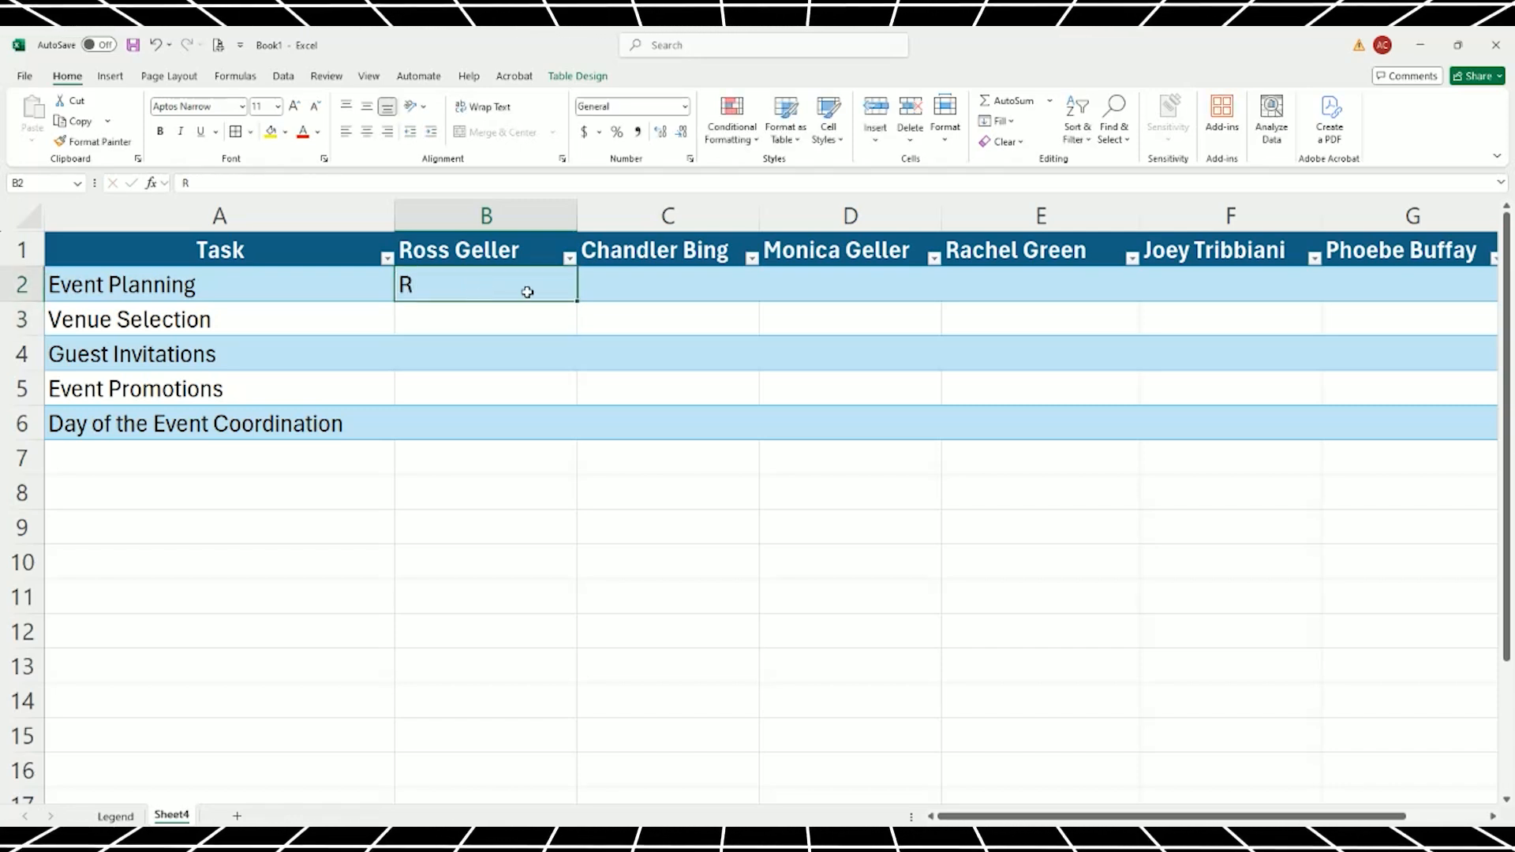
Enter "A" in D2 to make the third team member accountable for Event Planning.
left_click(670, 286)
left_click(784, 282)
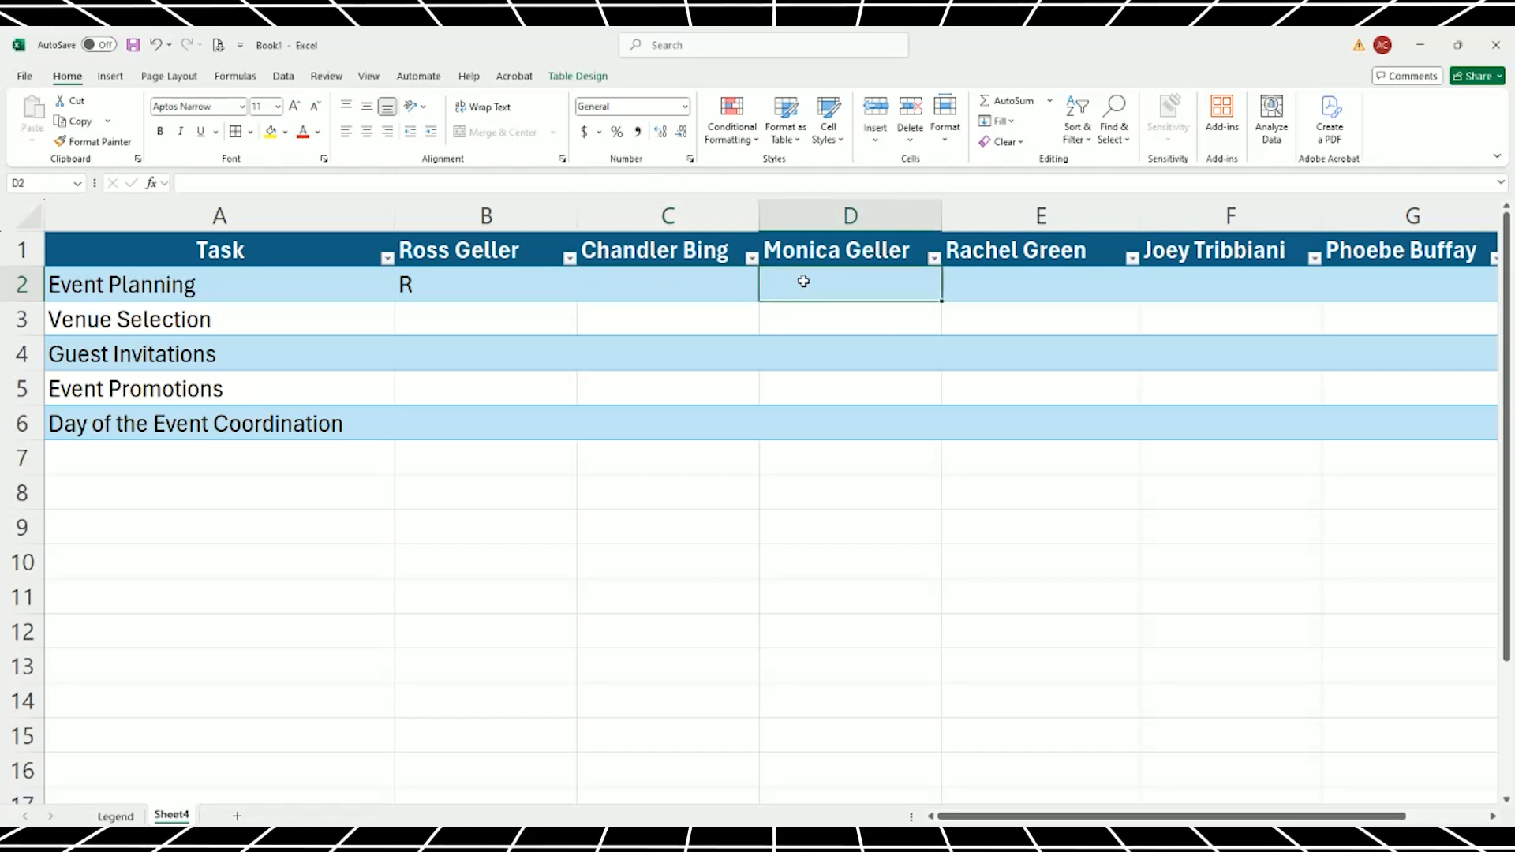
type("A")
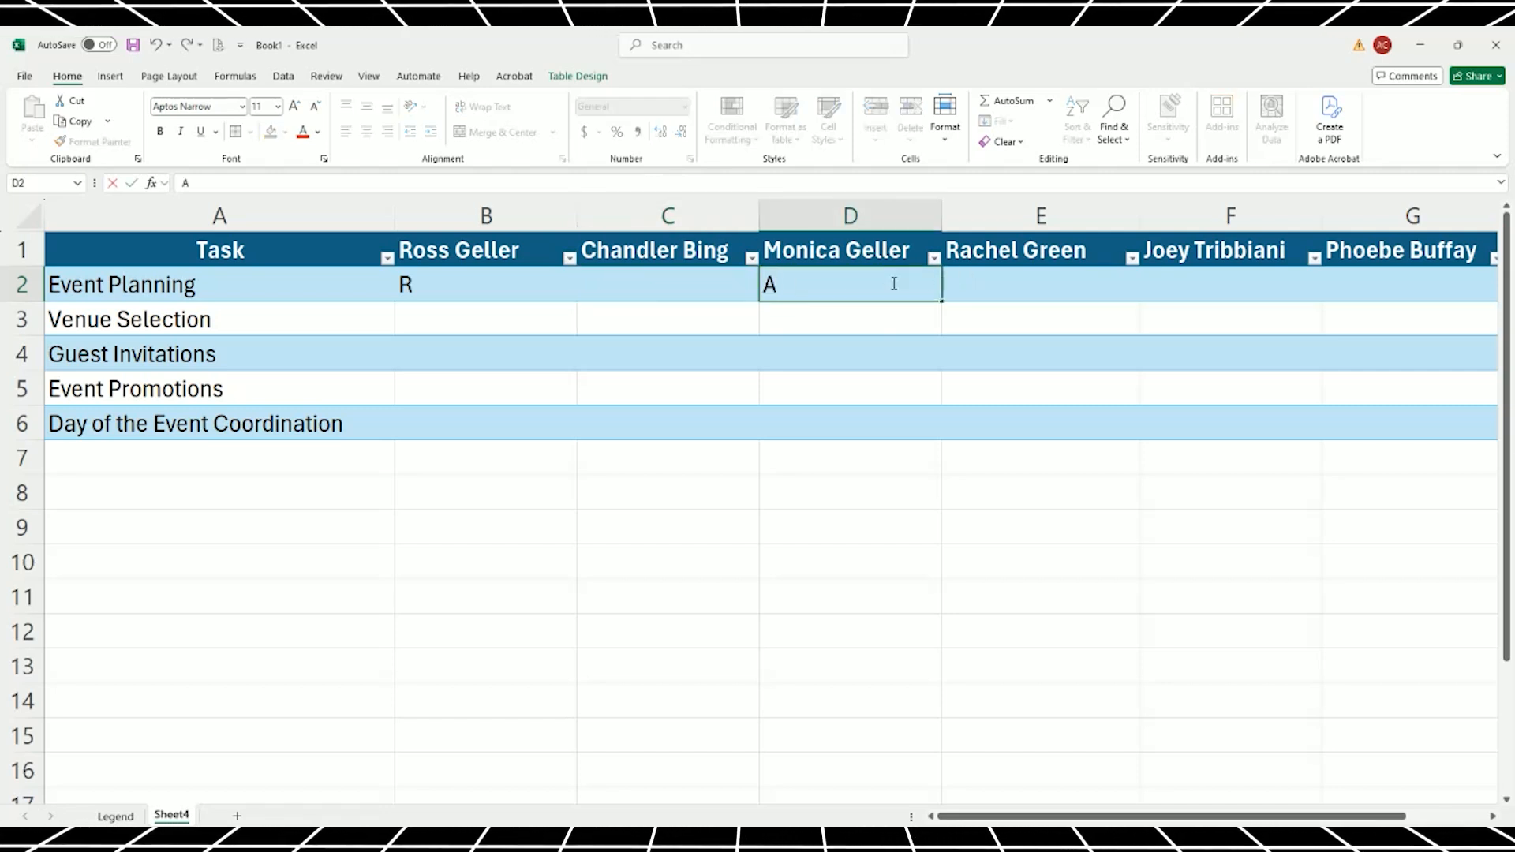
key("Return")
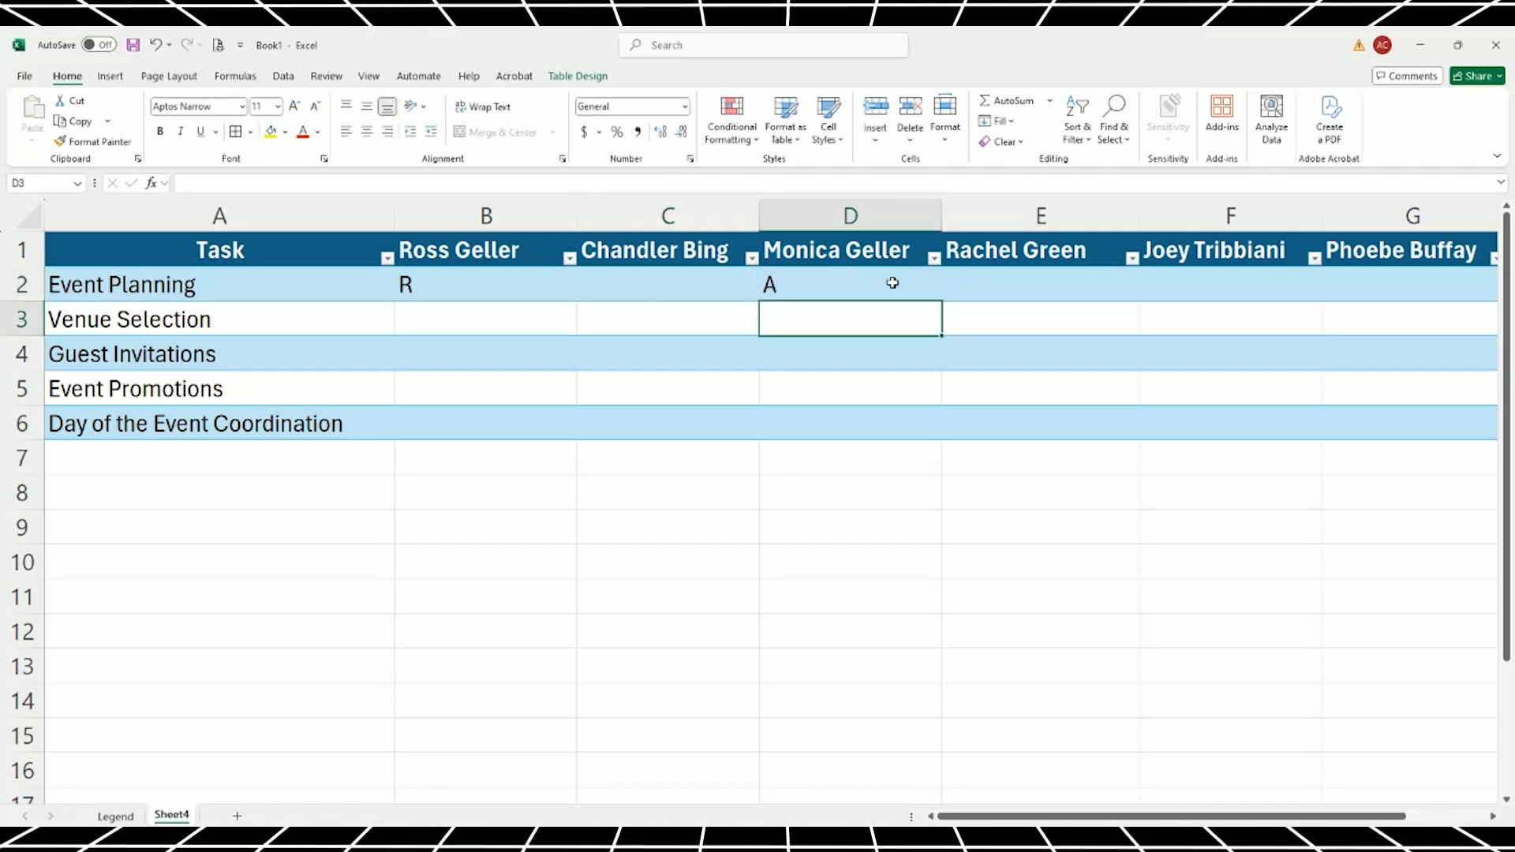
left_click(839, 285)
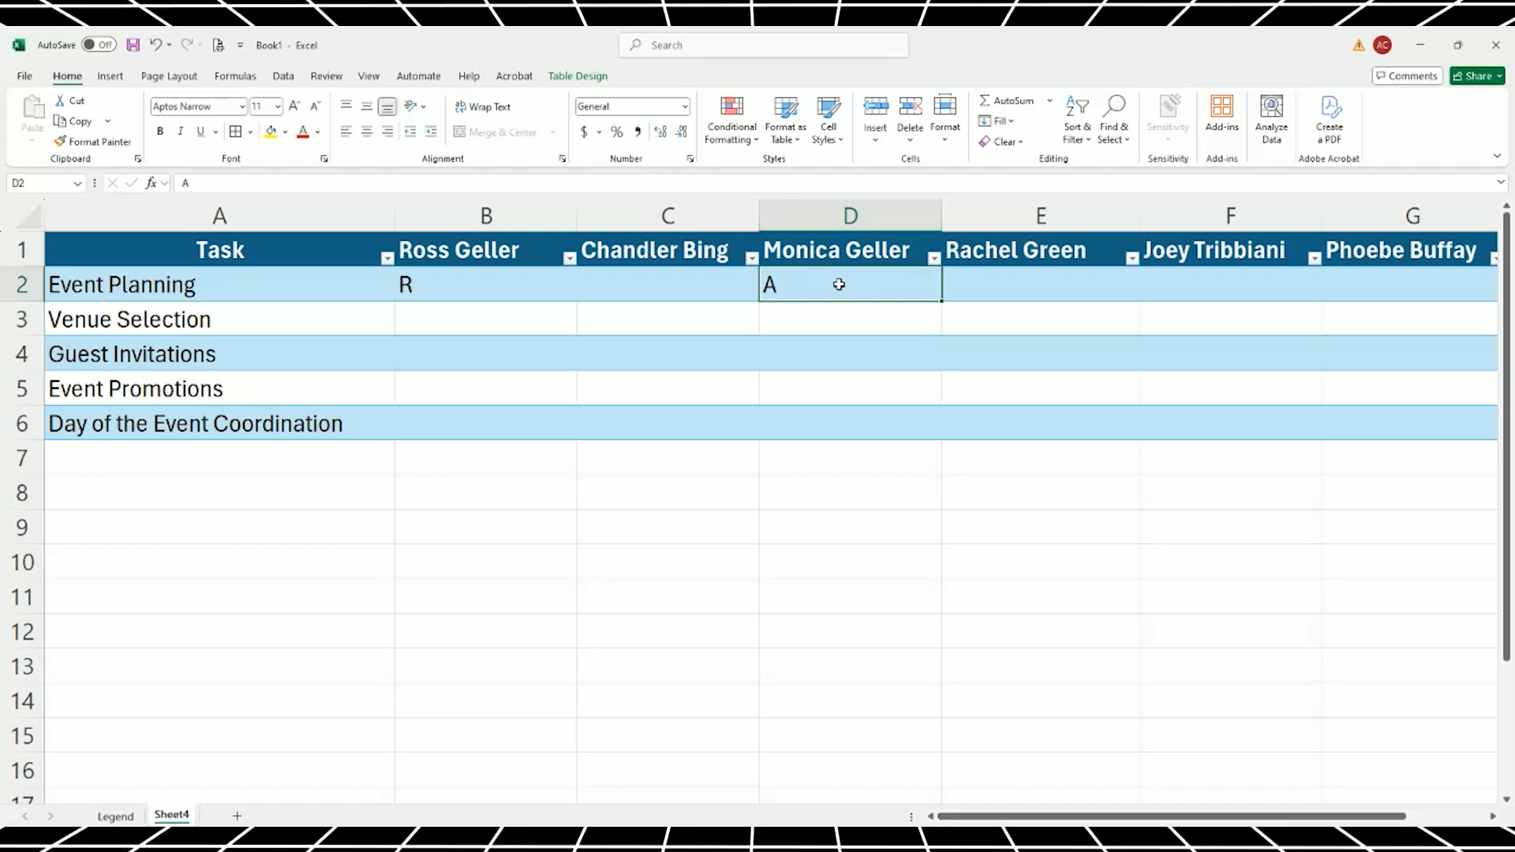
Enter "C" in C2 to mark the second team member as consulted for Event Planning.
left_click(670, 284)
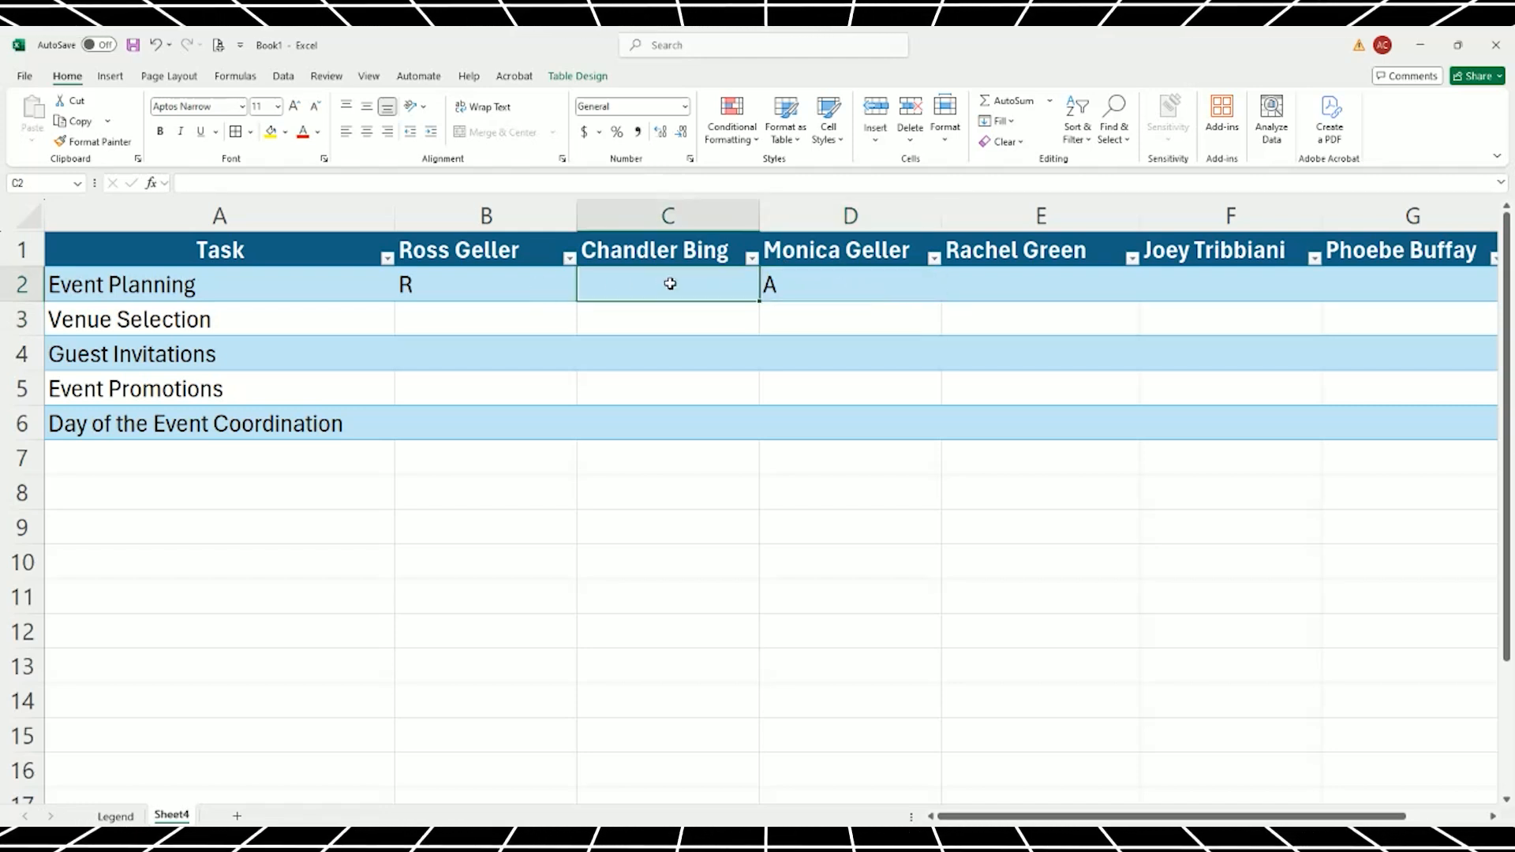
type("C")
left_click(1010, 283)
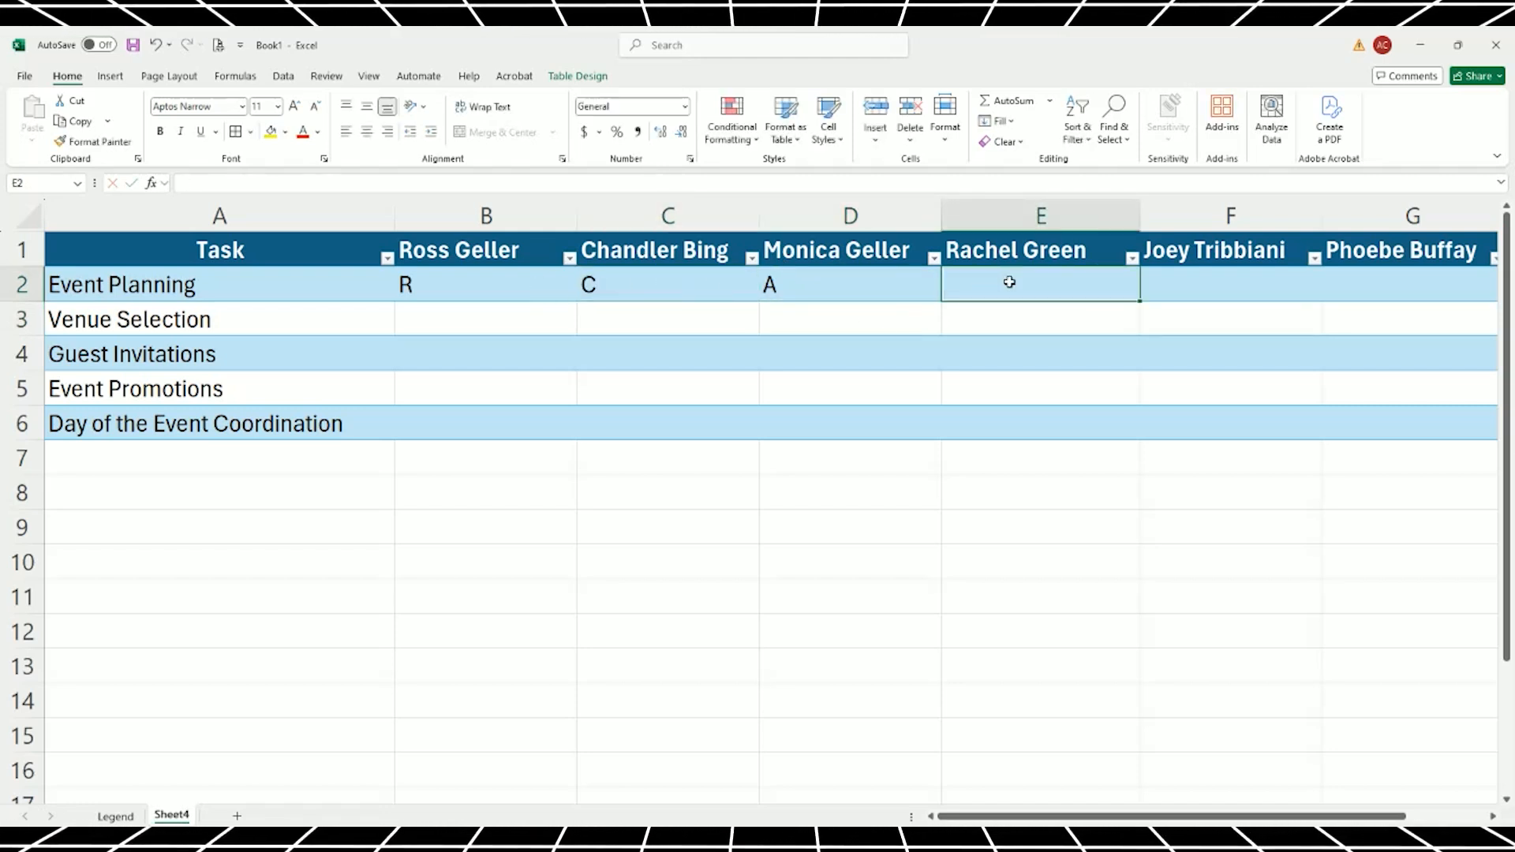
Complete the Event Planning row with "C" in E2 and "I" in both F2 and G2.
type("C")
key("Tab")
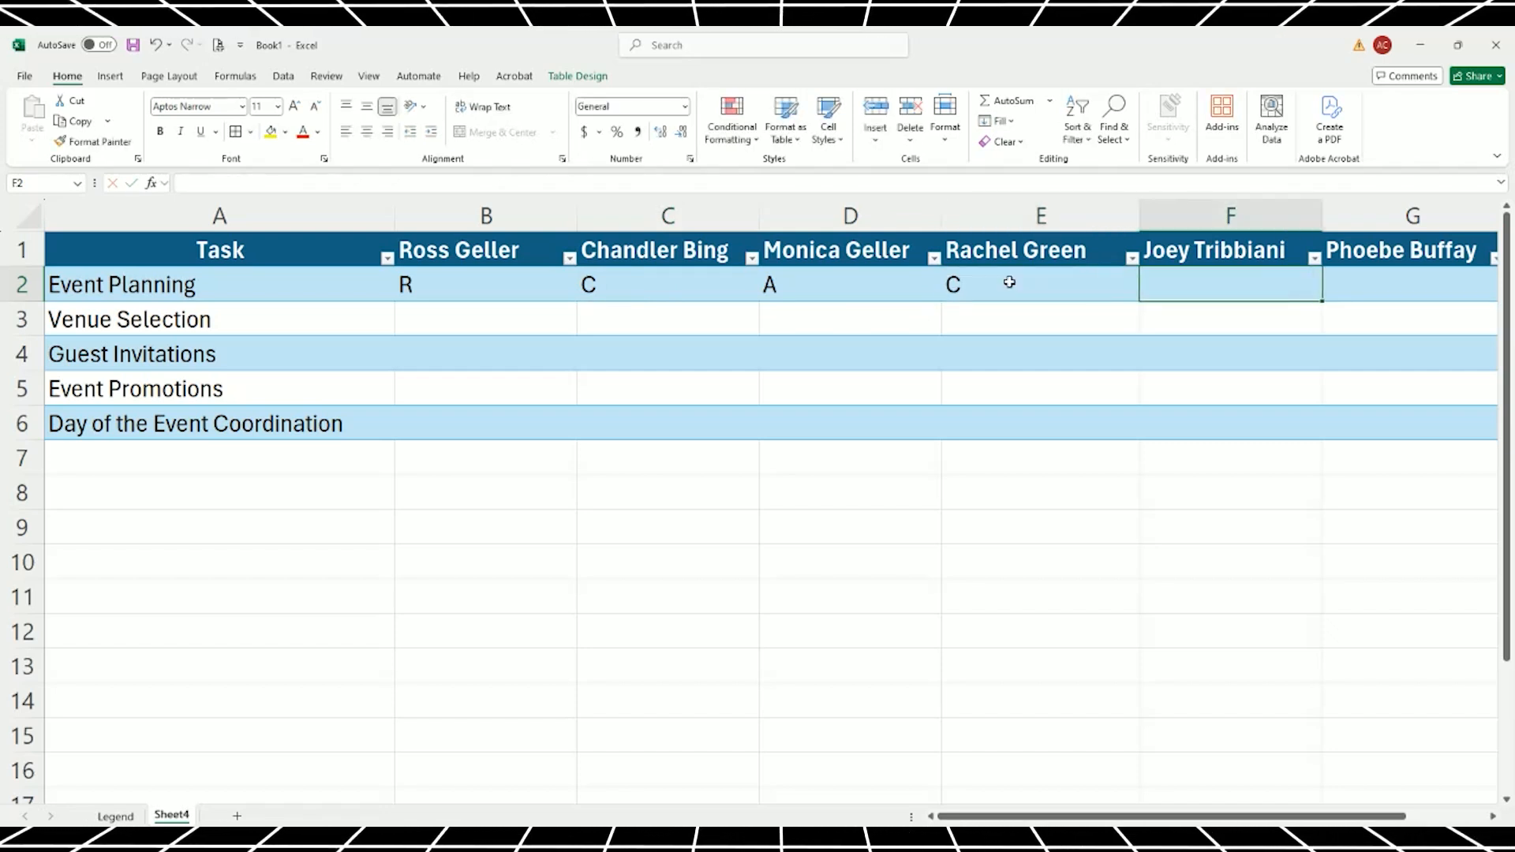
type("I")
key("Tab")
type("I")
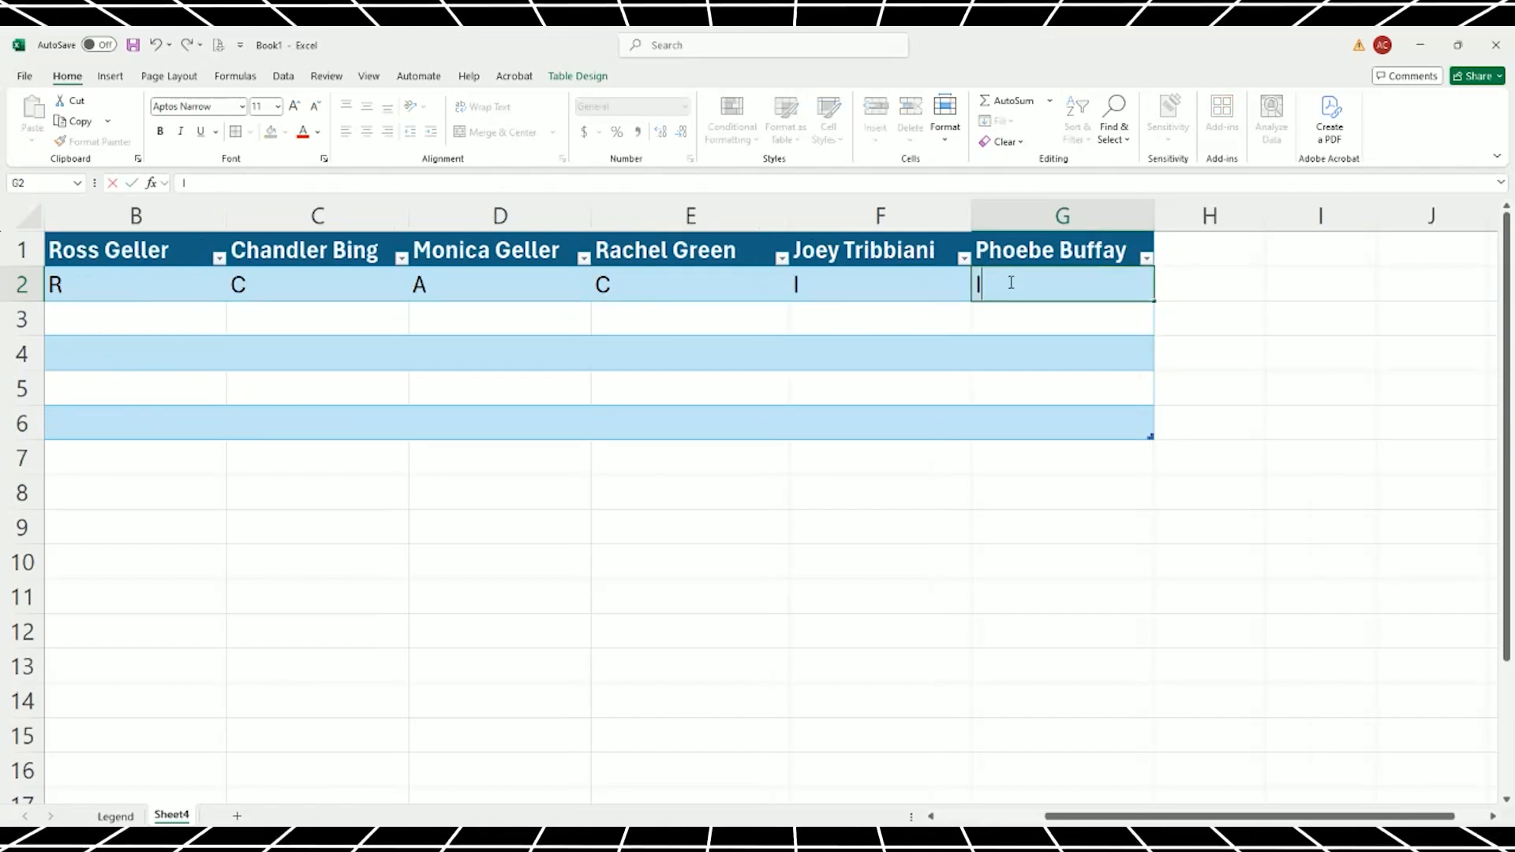
key("Tab")
key("Left")
key("Left")
key("Left")
key("Left")
key("Left")
key("Left")
key("Left")
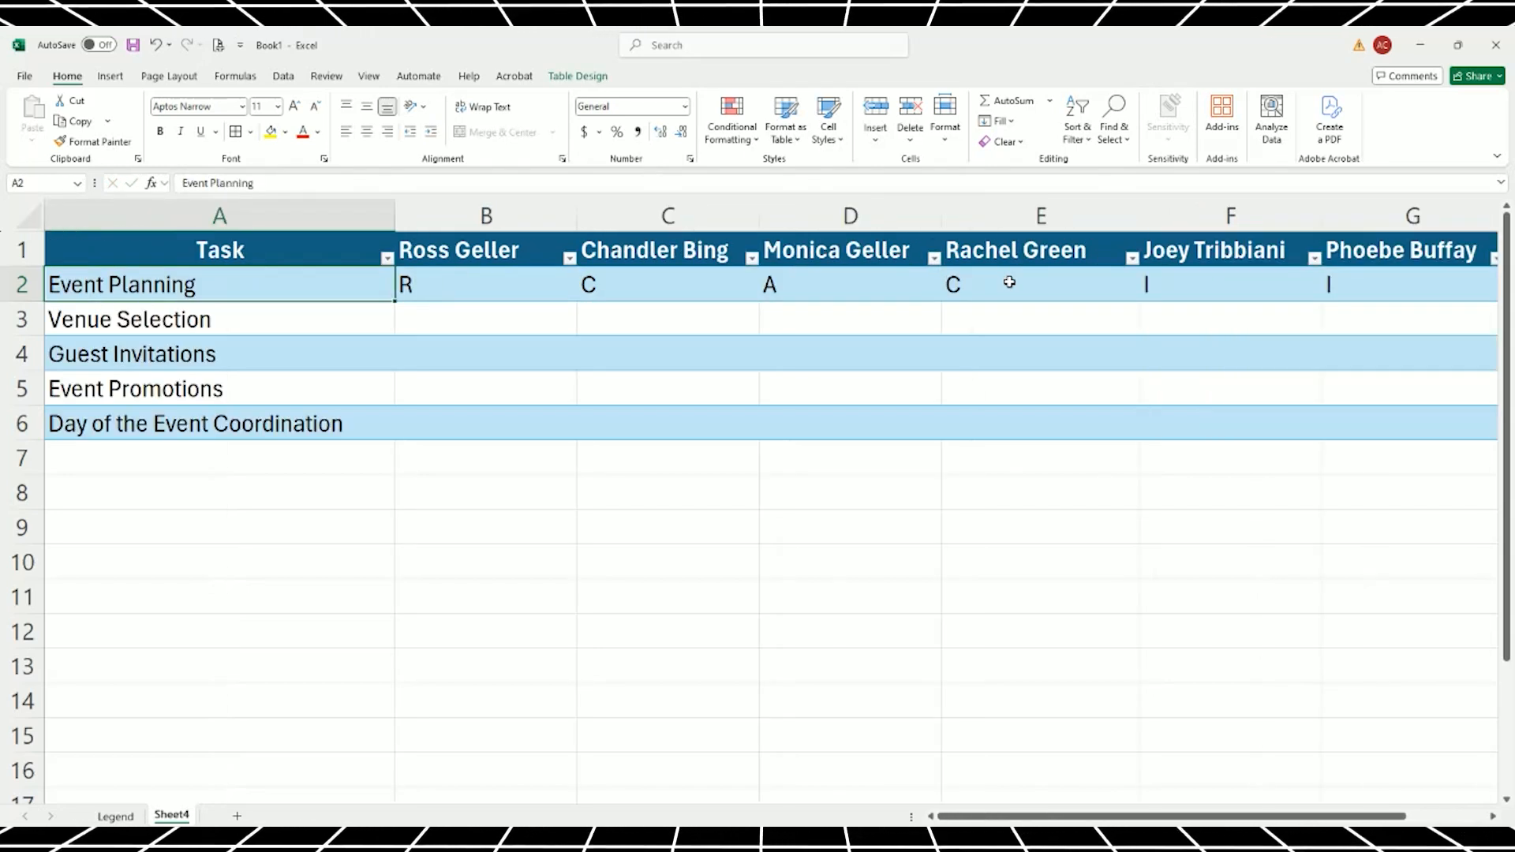
Center the contents of columns B through G horizontally and vertically.
scroll(1009, 282, "down", 1)
left_click_drag(1261, 241, 457, 210)
left_click(367, 130)
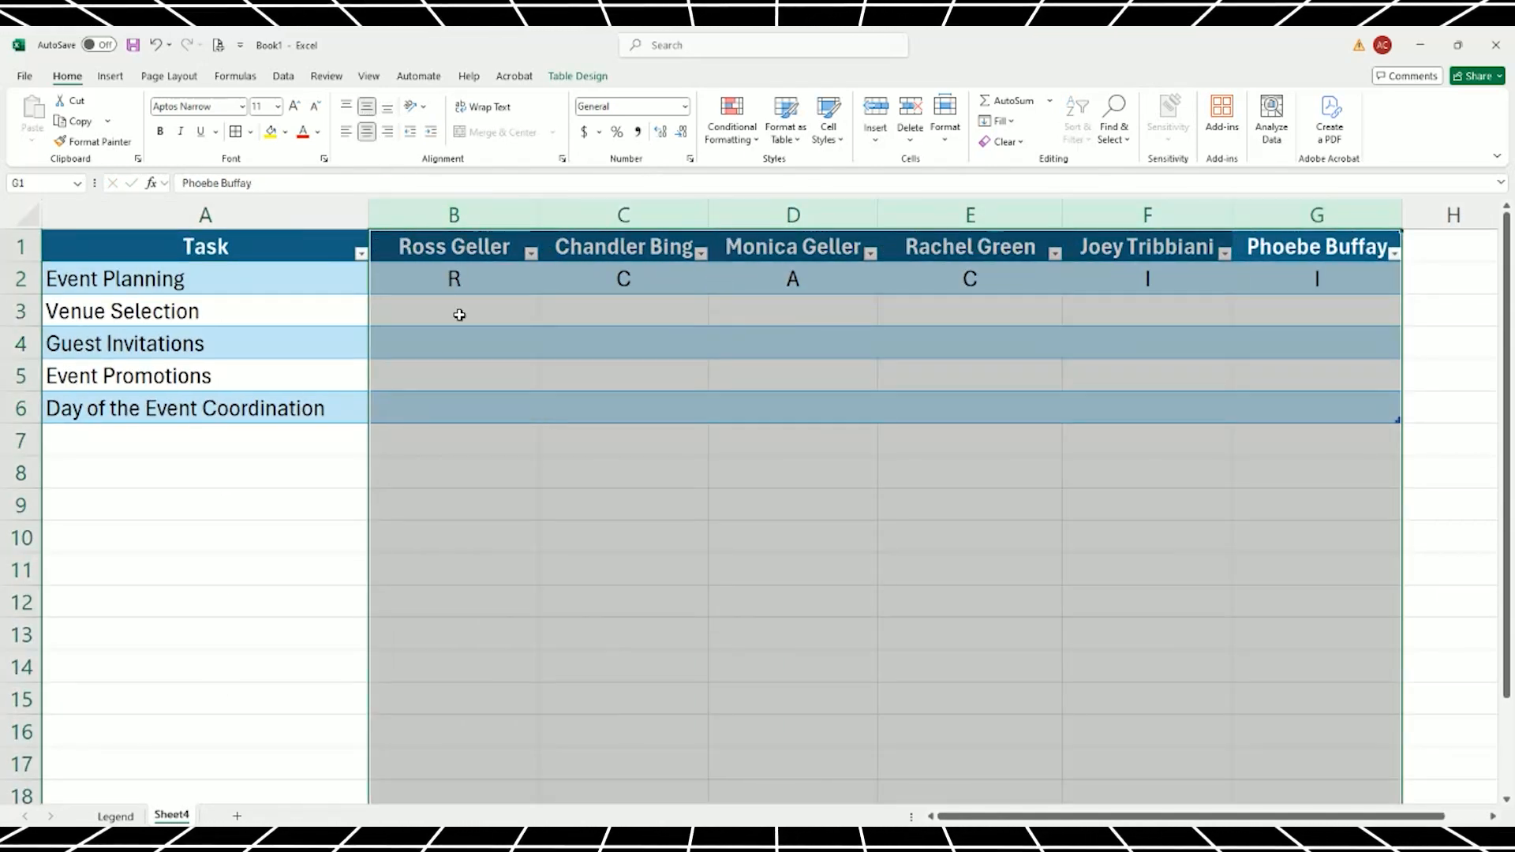
left_click(456, 311)
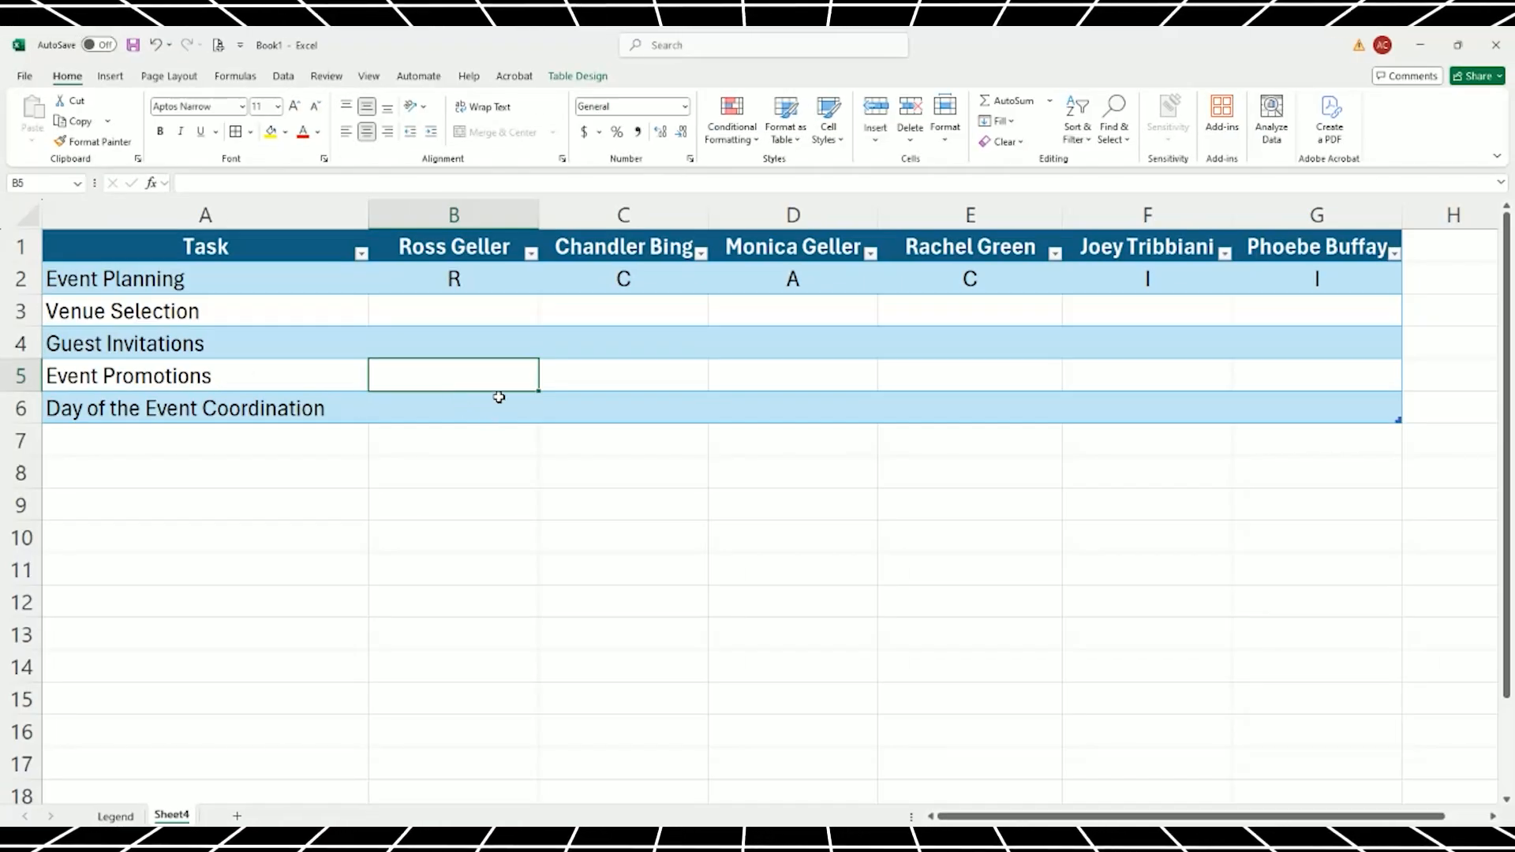
Enter "R" in D3 to make the third team member responsible for Venue Selection.
left_click(164, 308)
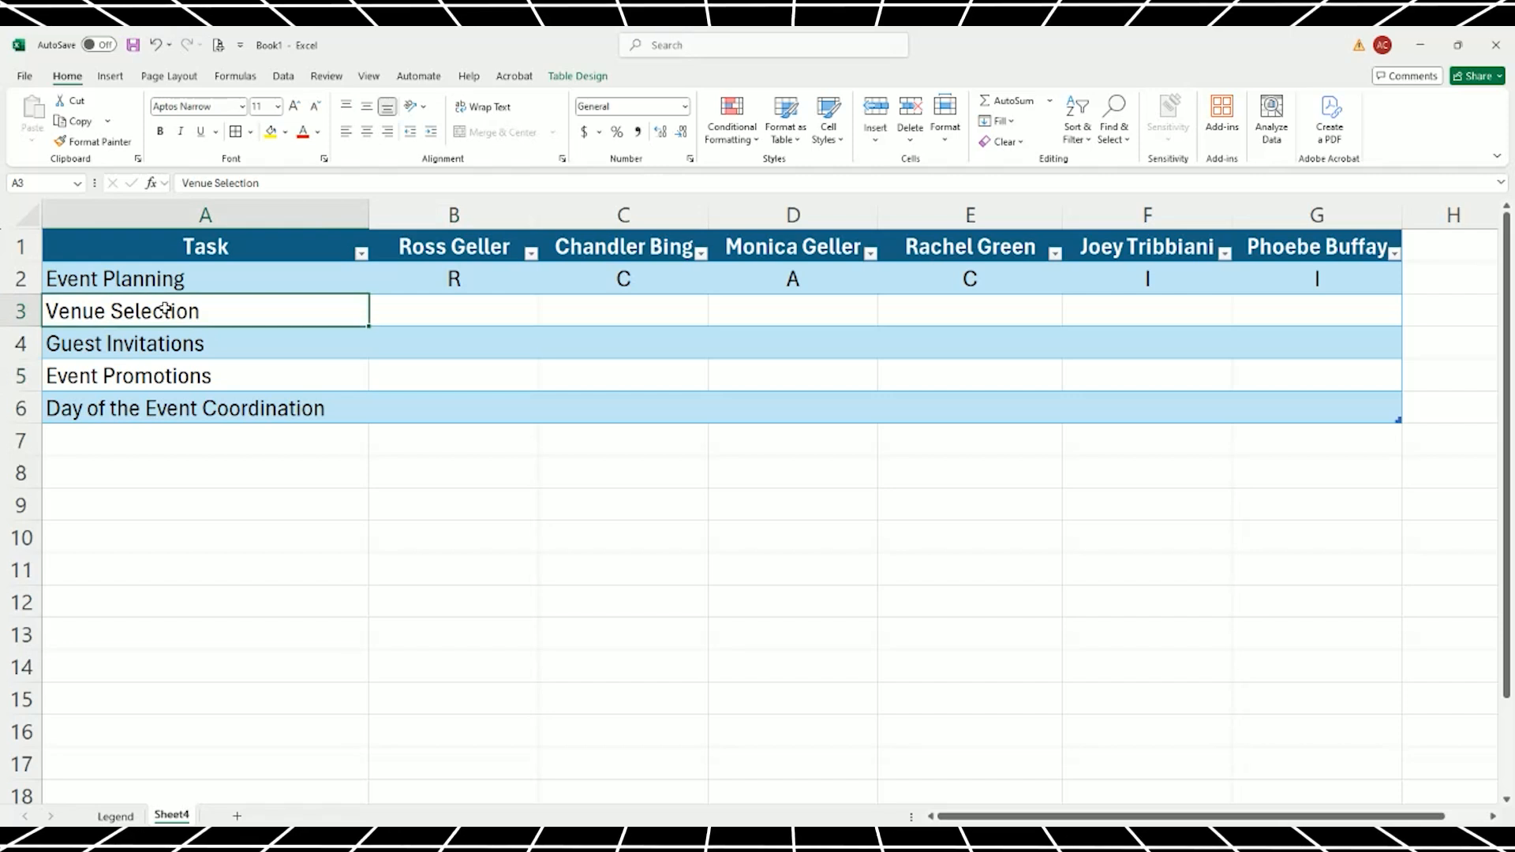
left_click(791, 315)
type("r")
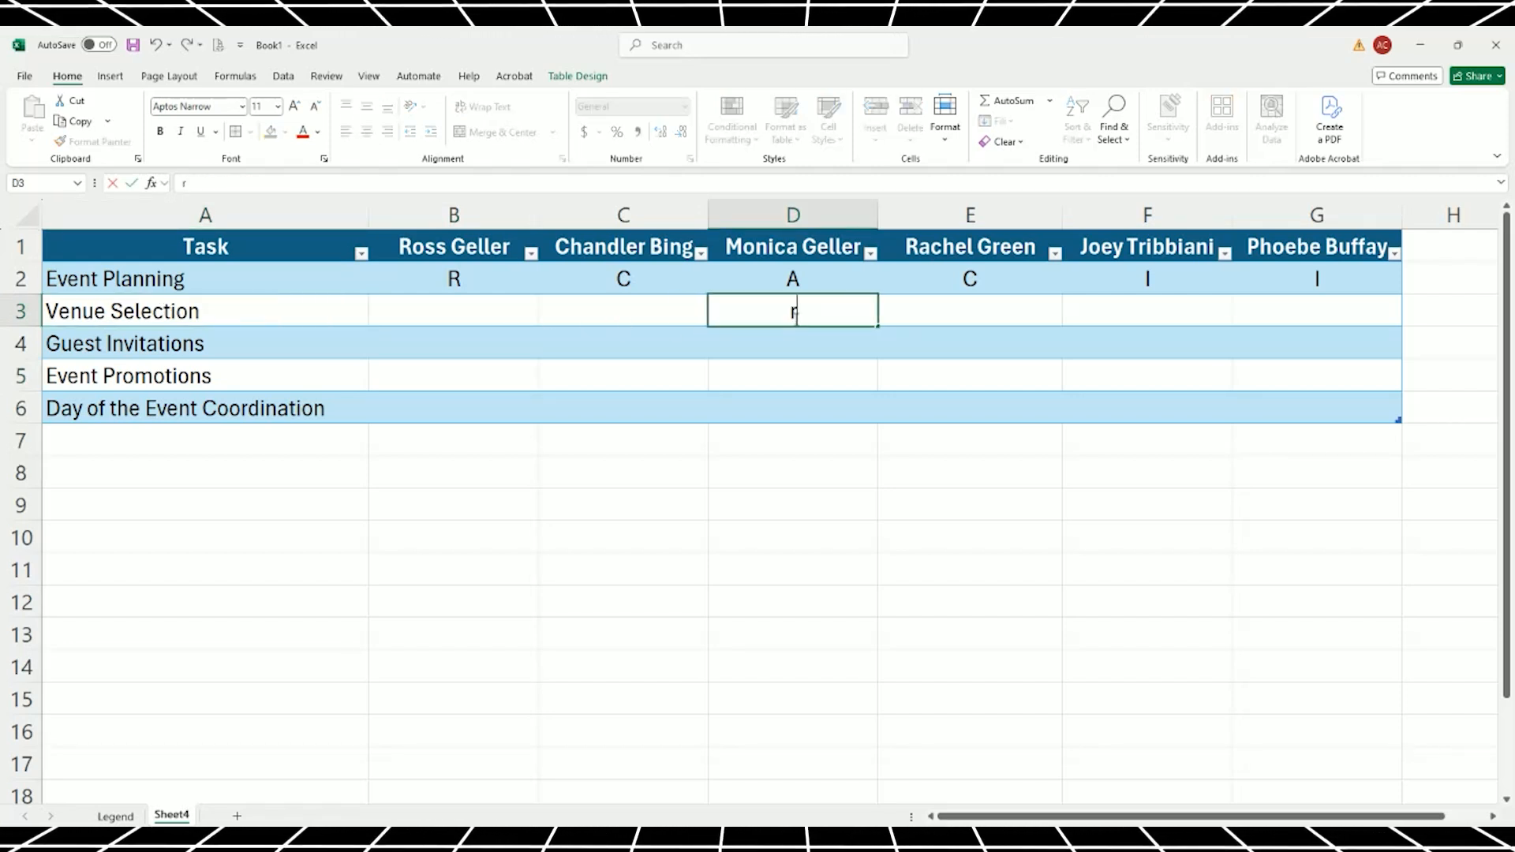
key("Return")
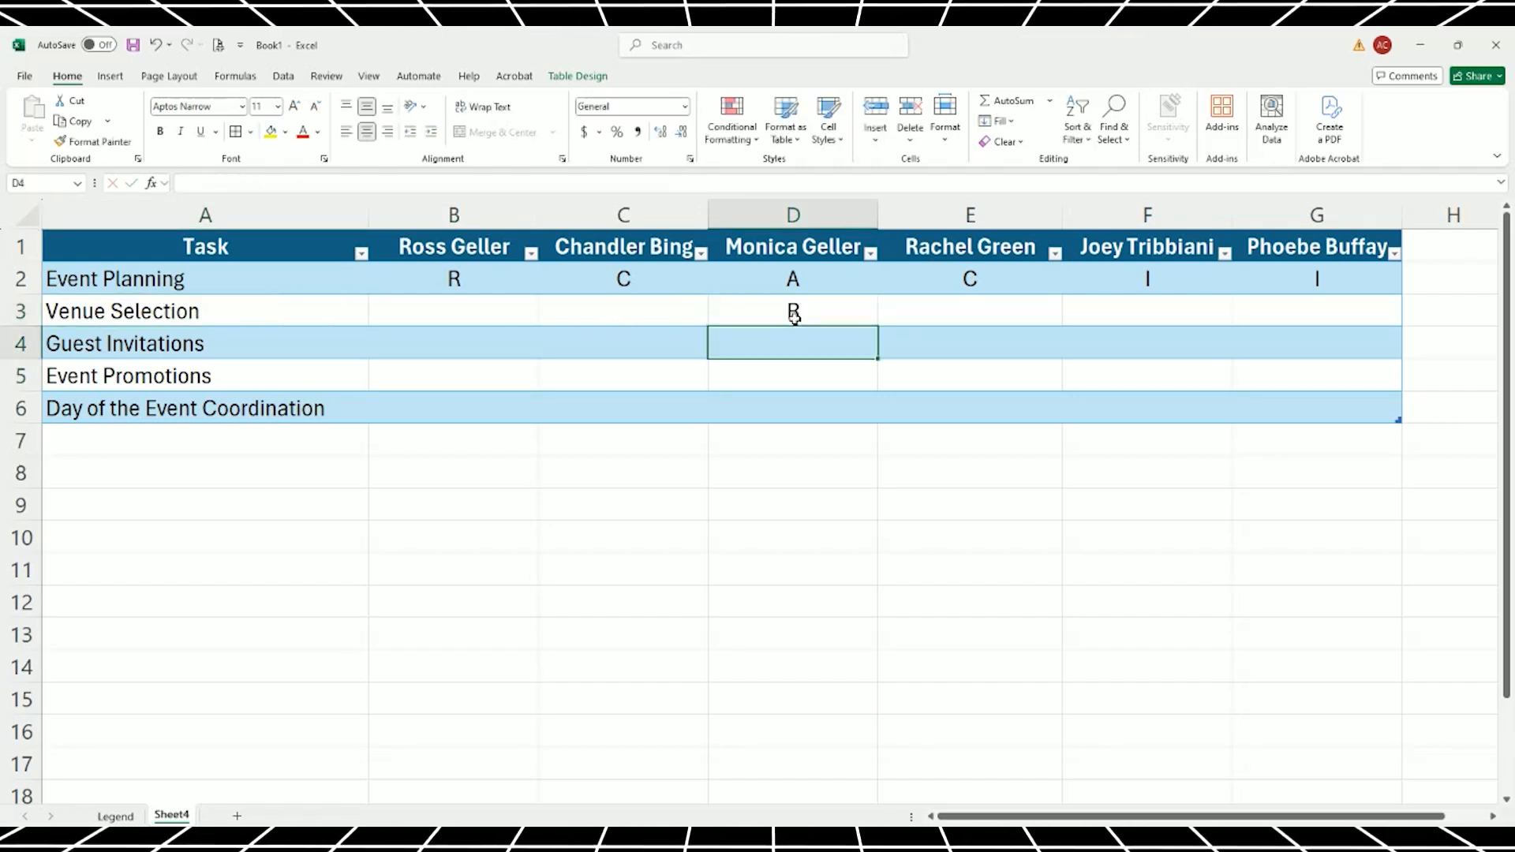
left_click(794, 315)
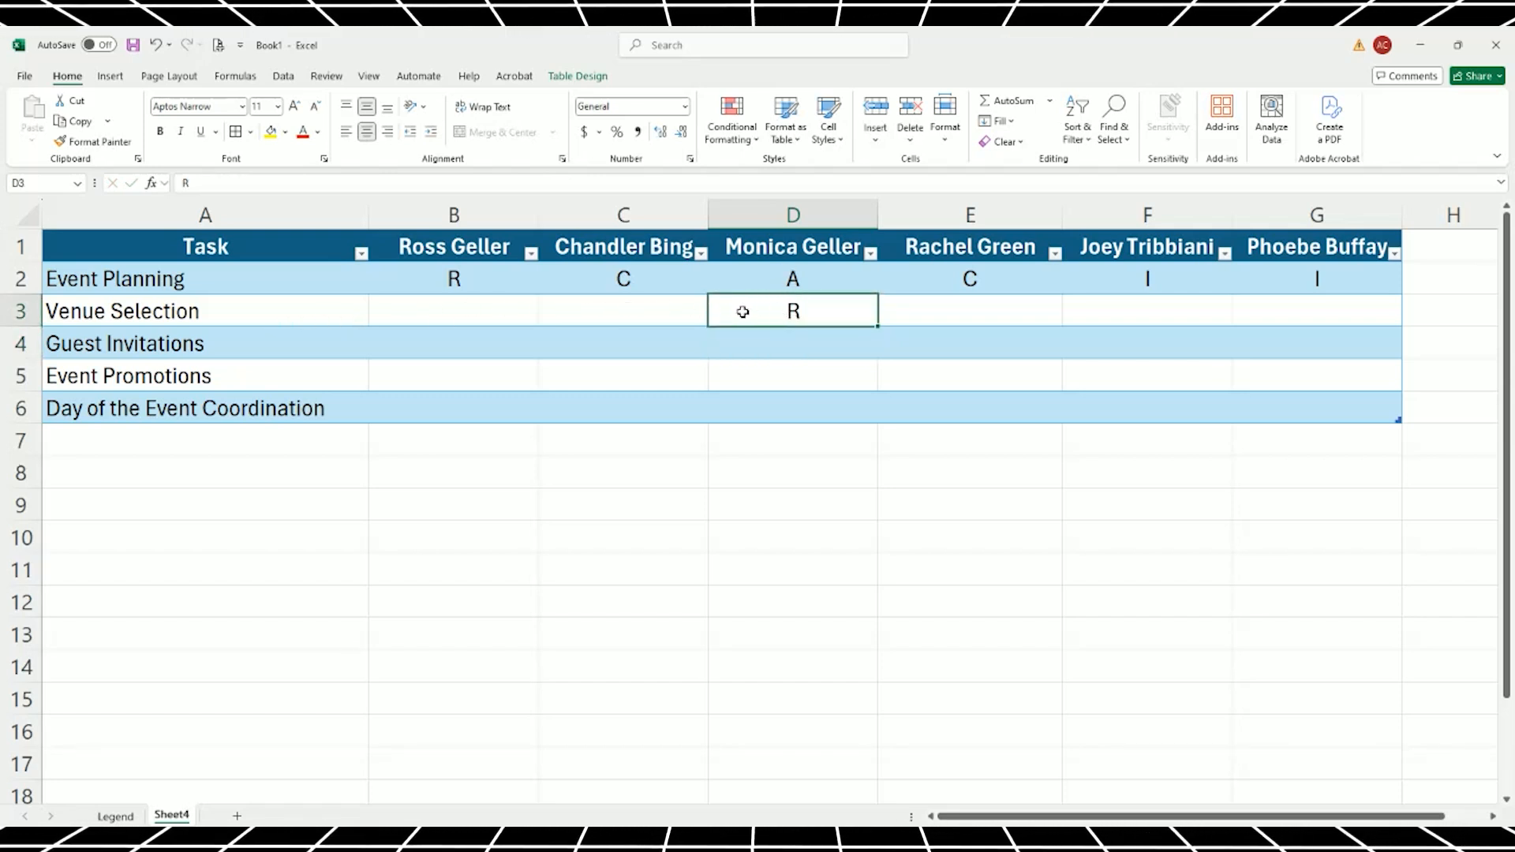
Enter "A" in B3 to make the first team member accountable for Venue Selection.
left_click(471, 307)
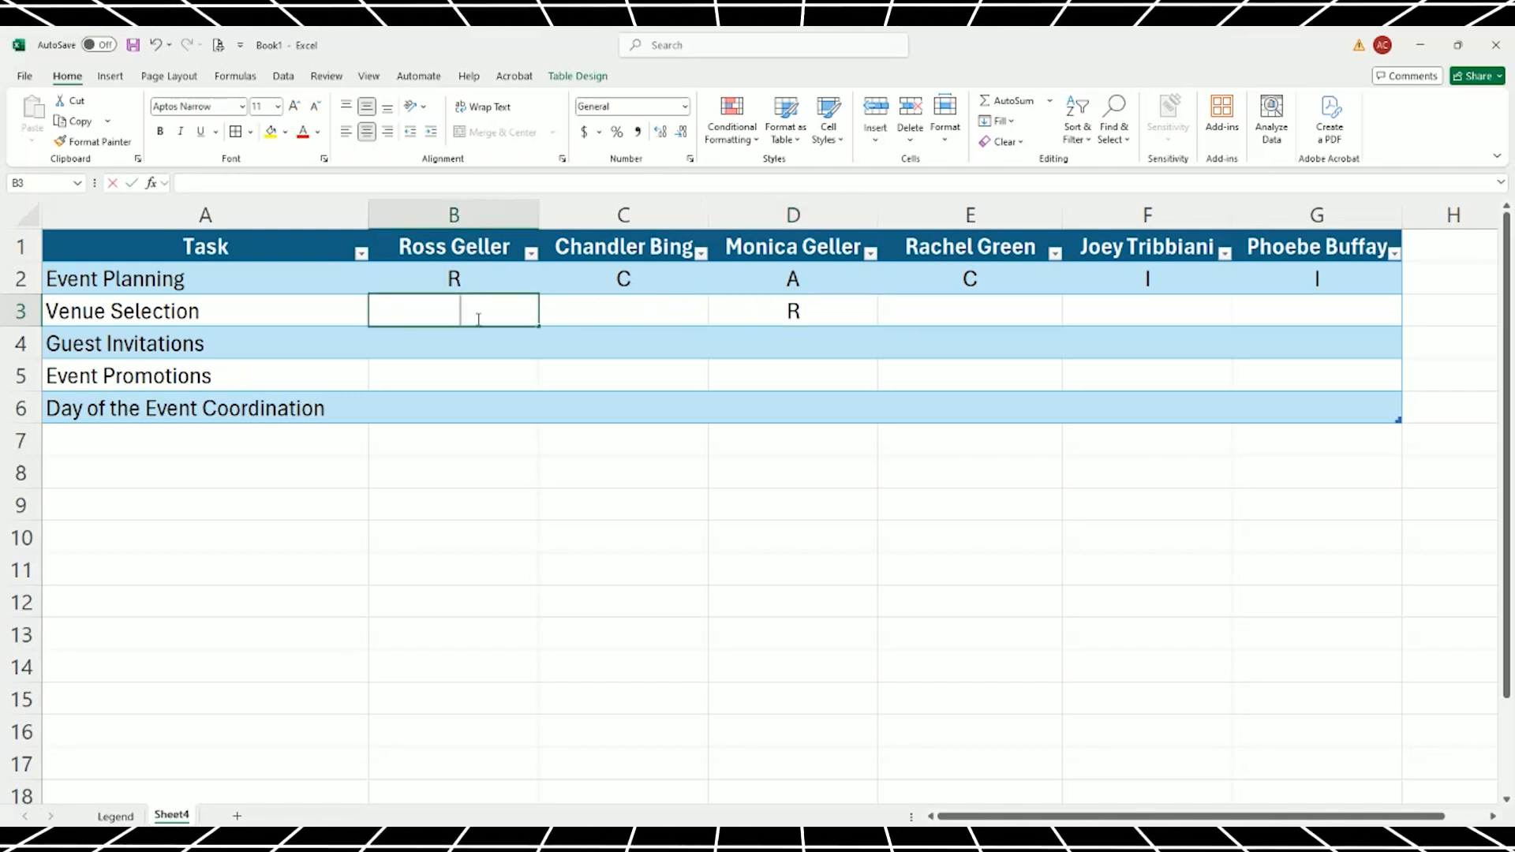
type("A")
left_click(487, 349)
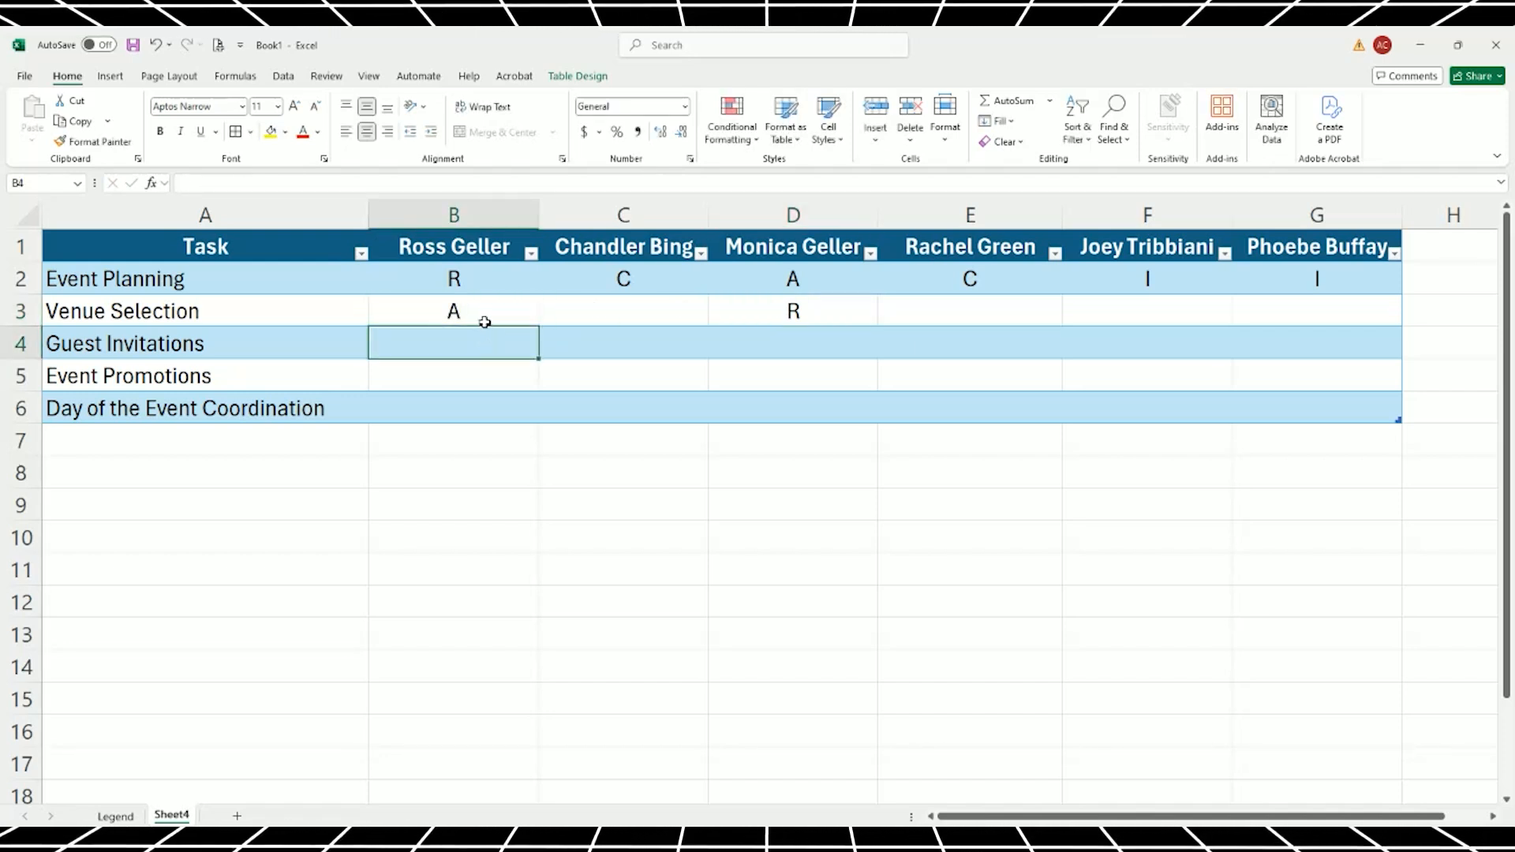
left_click(479, 316)
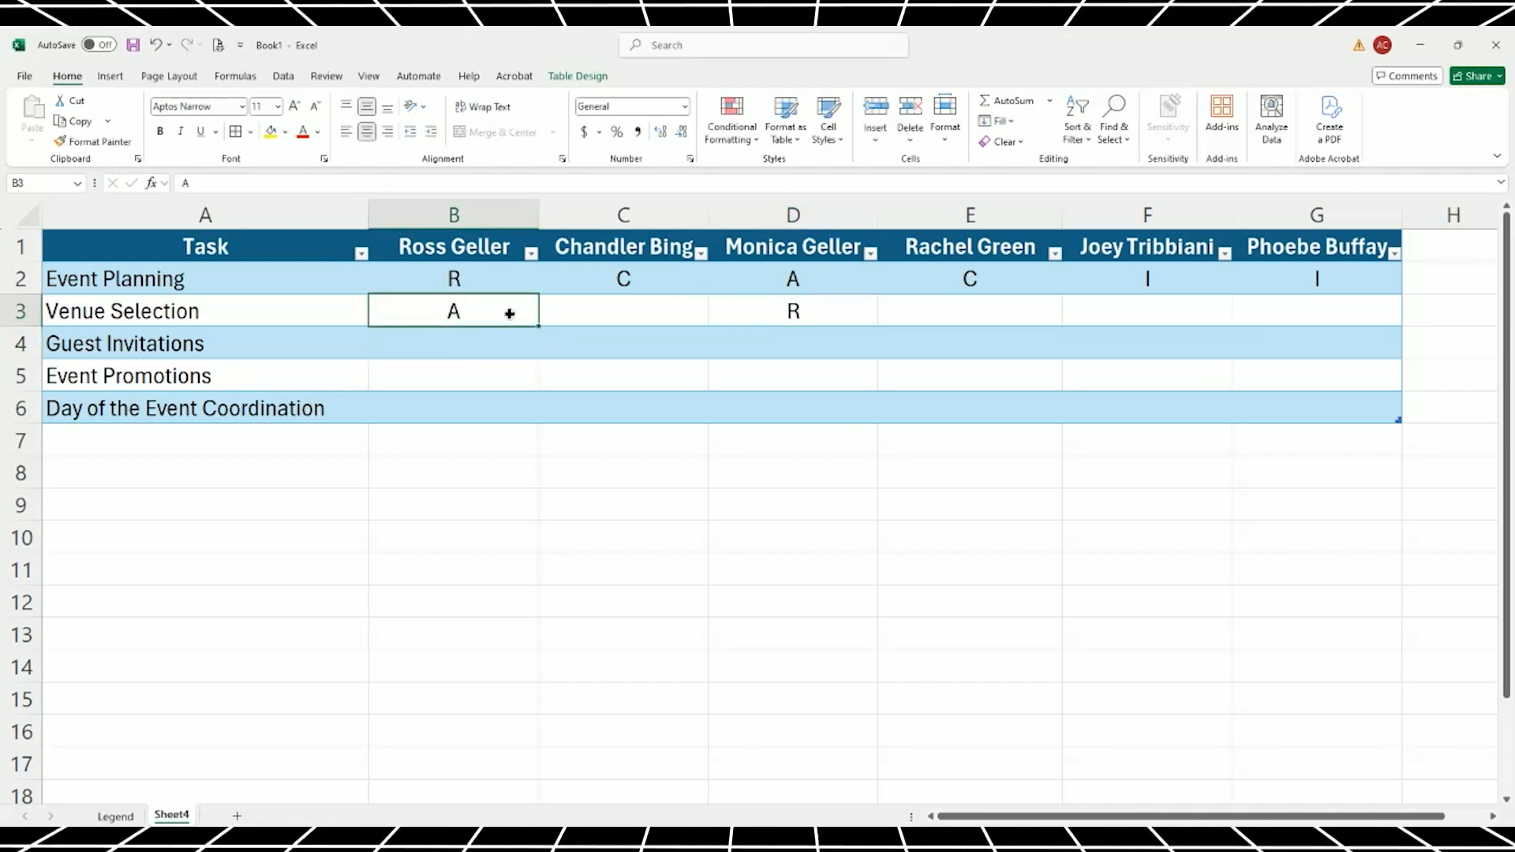
Copy the "C" from E2 into C3, E3 and F3 to mark those team members as consulted for Venue Selection.
left_click(629, 312)
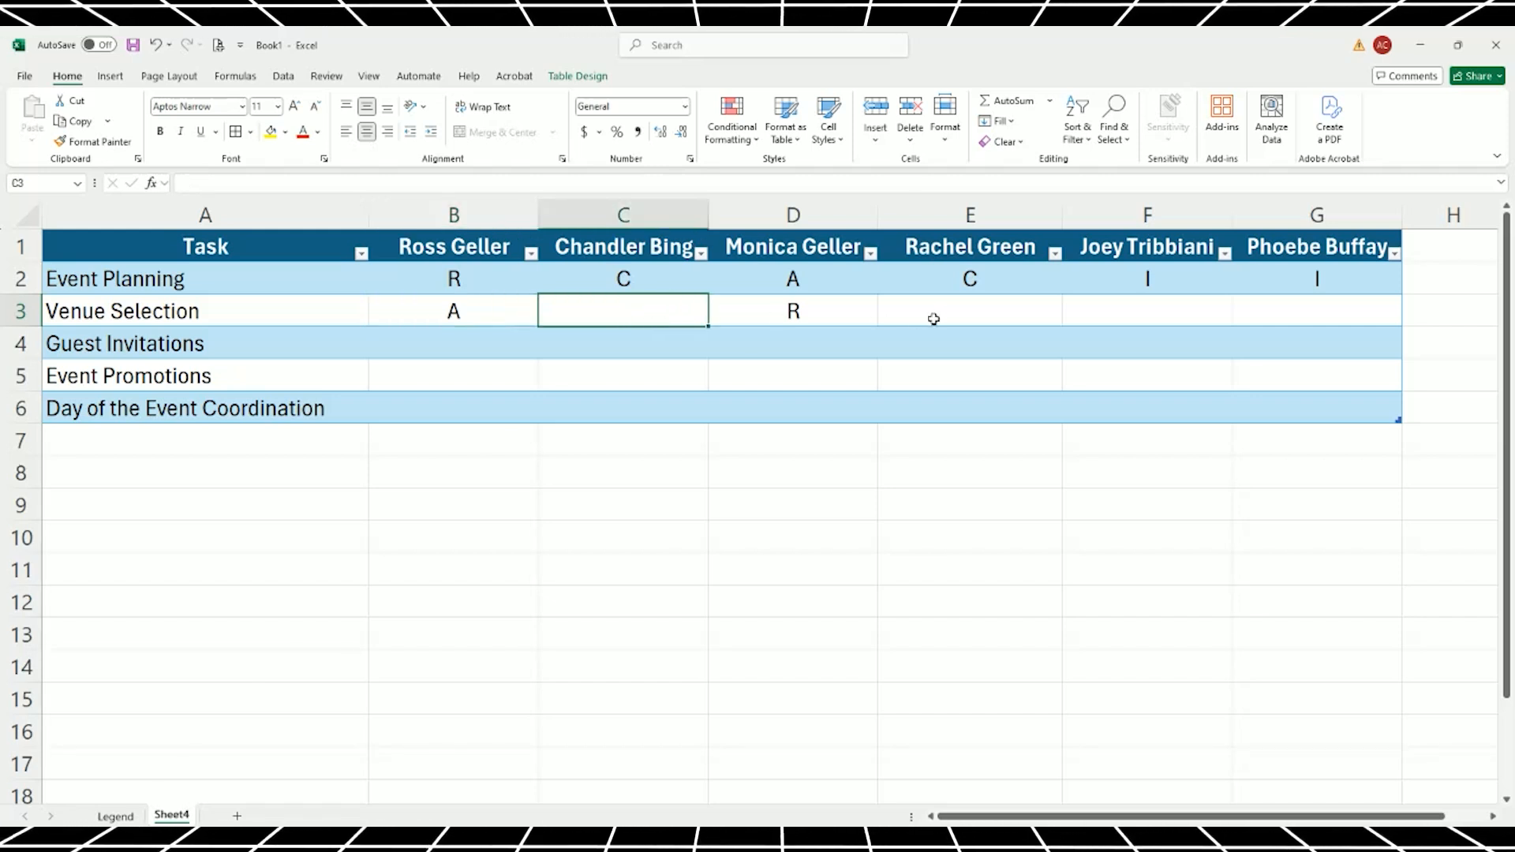
left_click(968, 308, "ctrl")
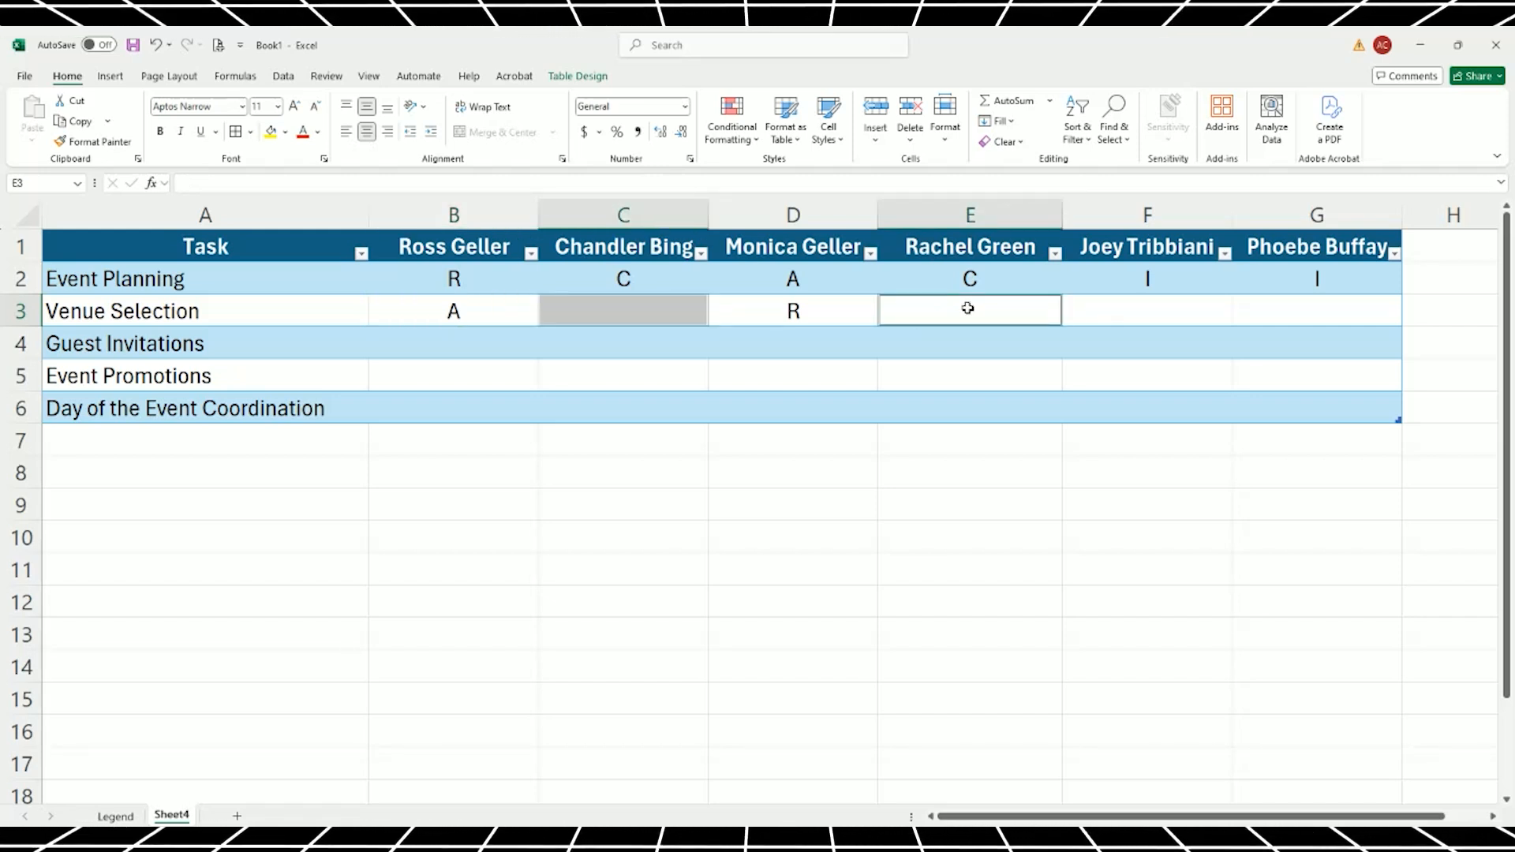
left_click(1143, 311, "ctrl")
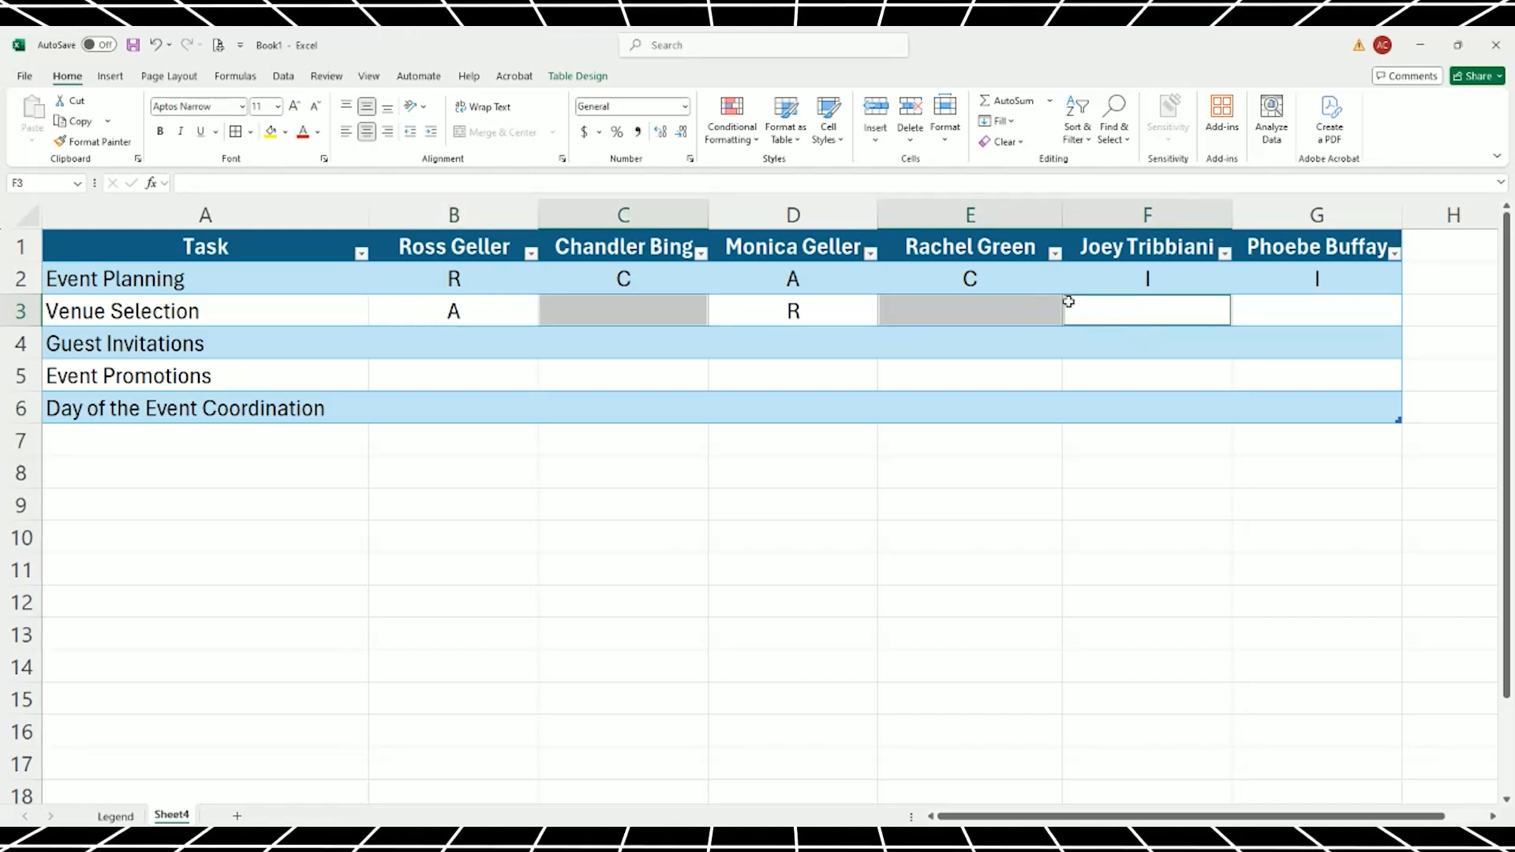
left_click(1018, 283)
key("ctrl+c")
left_click(700, 307)
left_click(1016, 305, "ctrl")
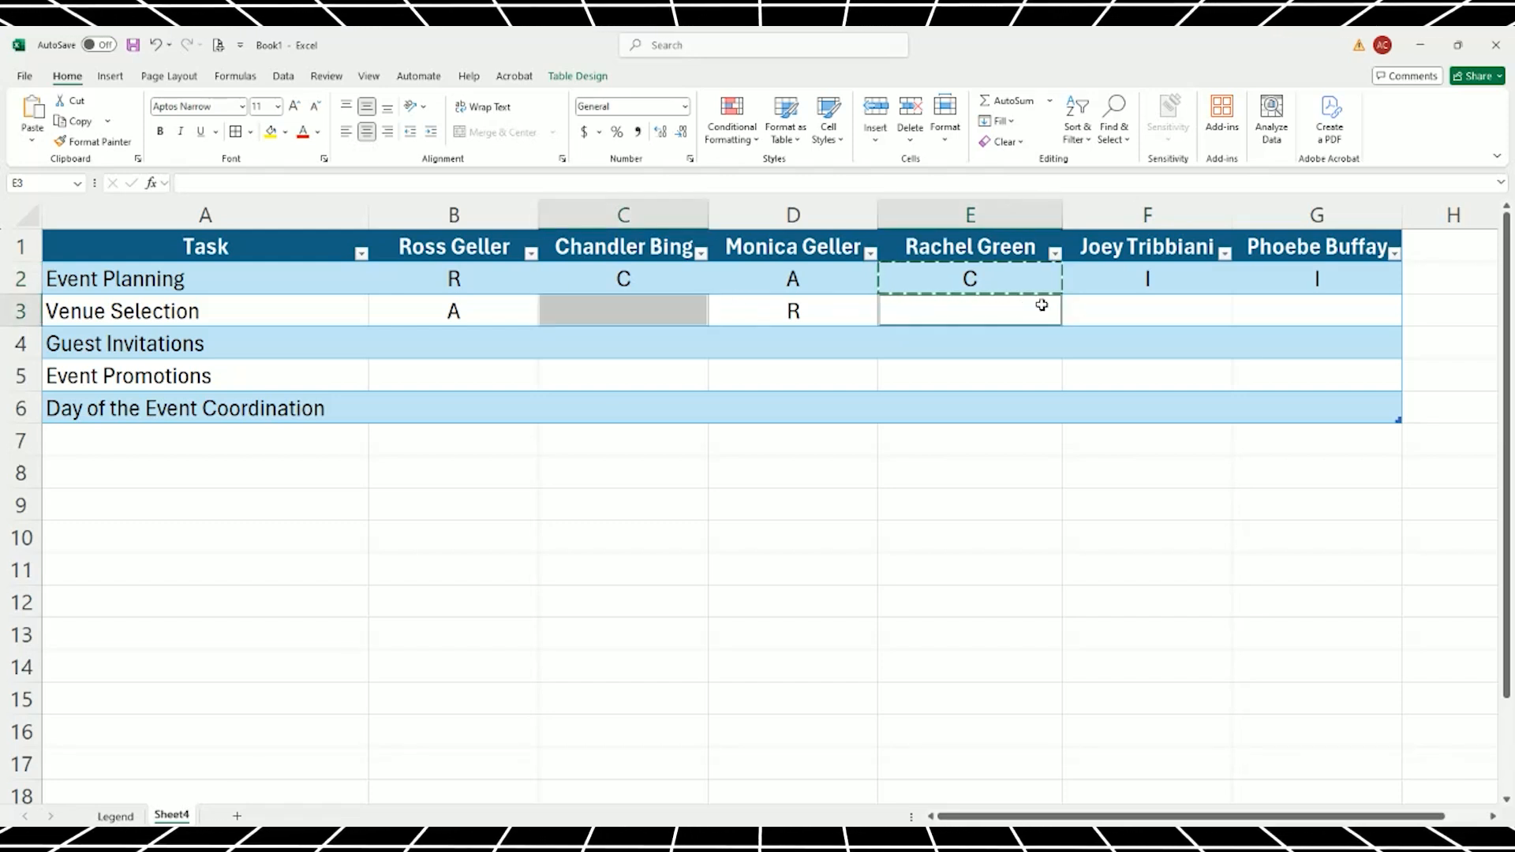
left_click(1138, 309, "ctrl")
left_click(1138, 347)
left_click_drag(1156, 314, 972, 311)
Enter "I" in G3 to mark the last team member as informed for Venue Selection.
left_click(1316, 312)
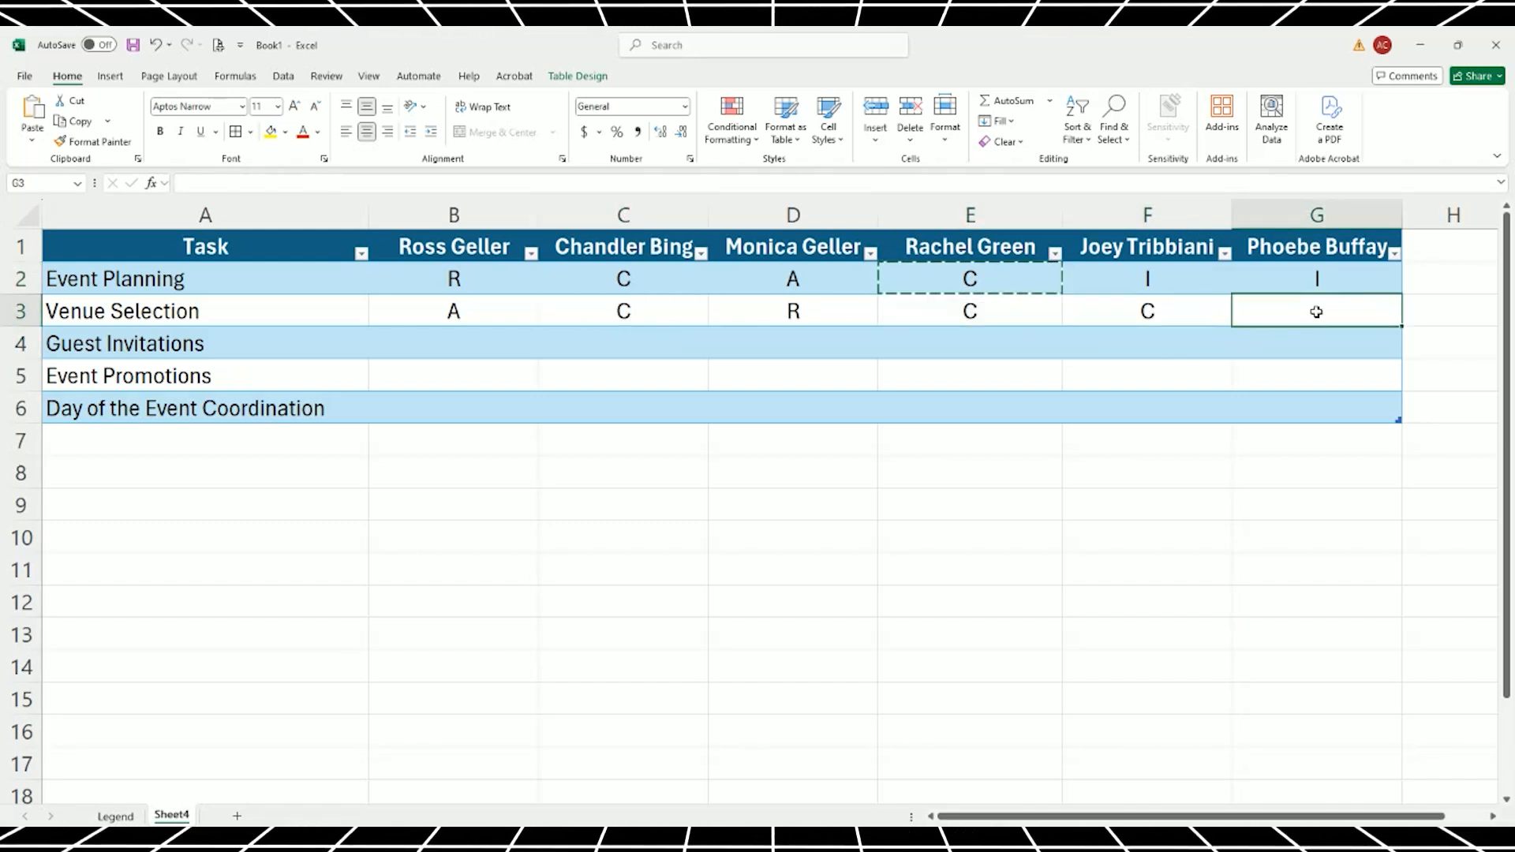
type("I")
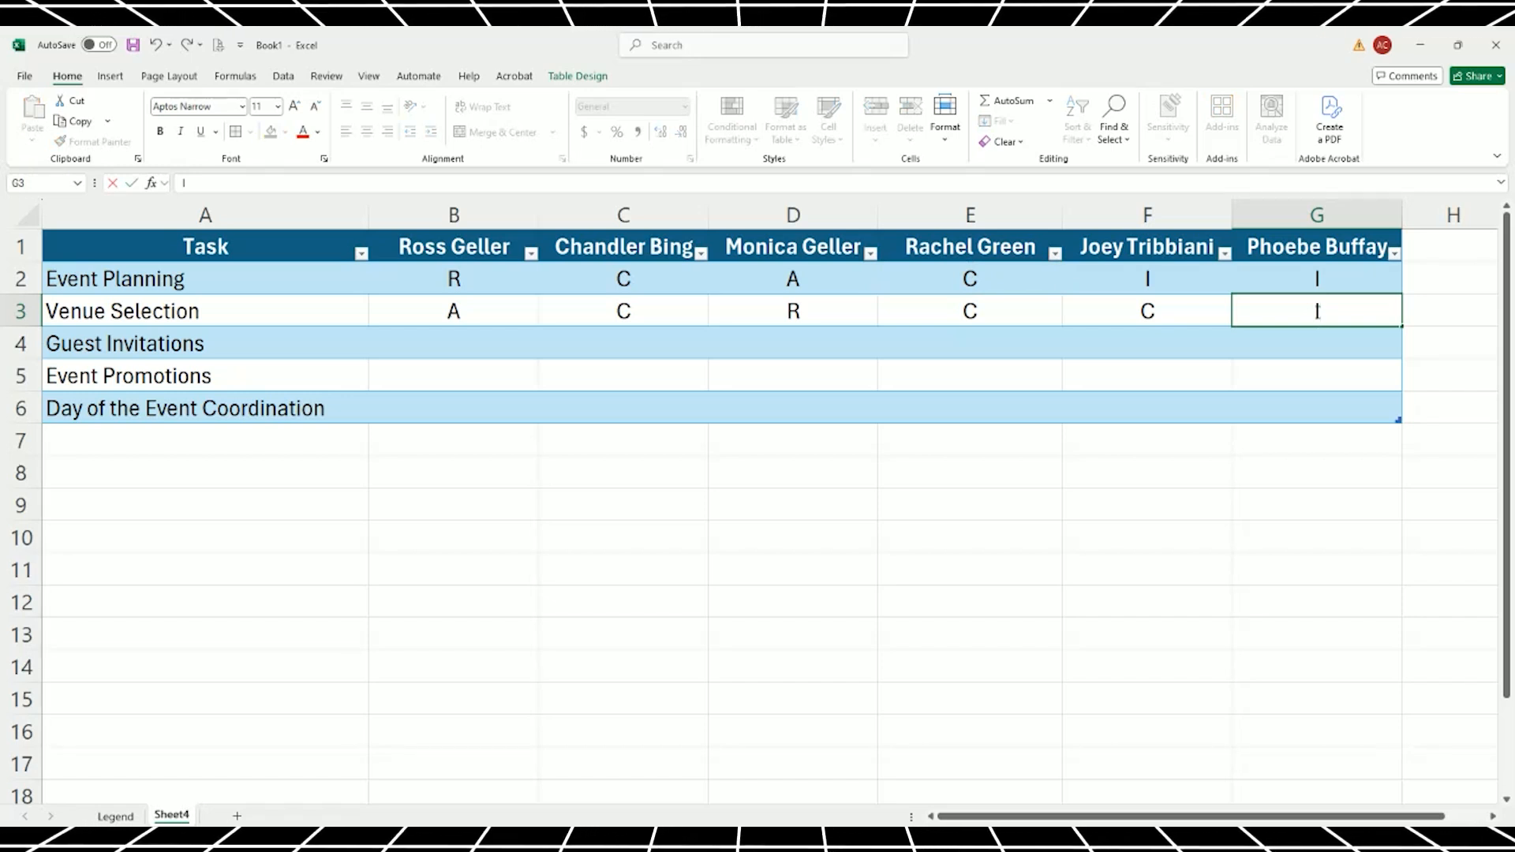
key("Return")
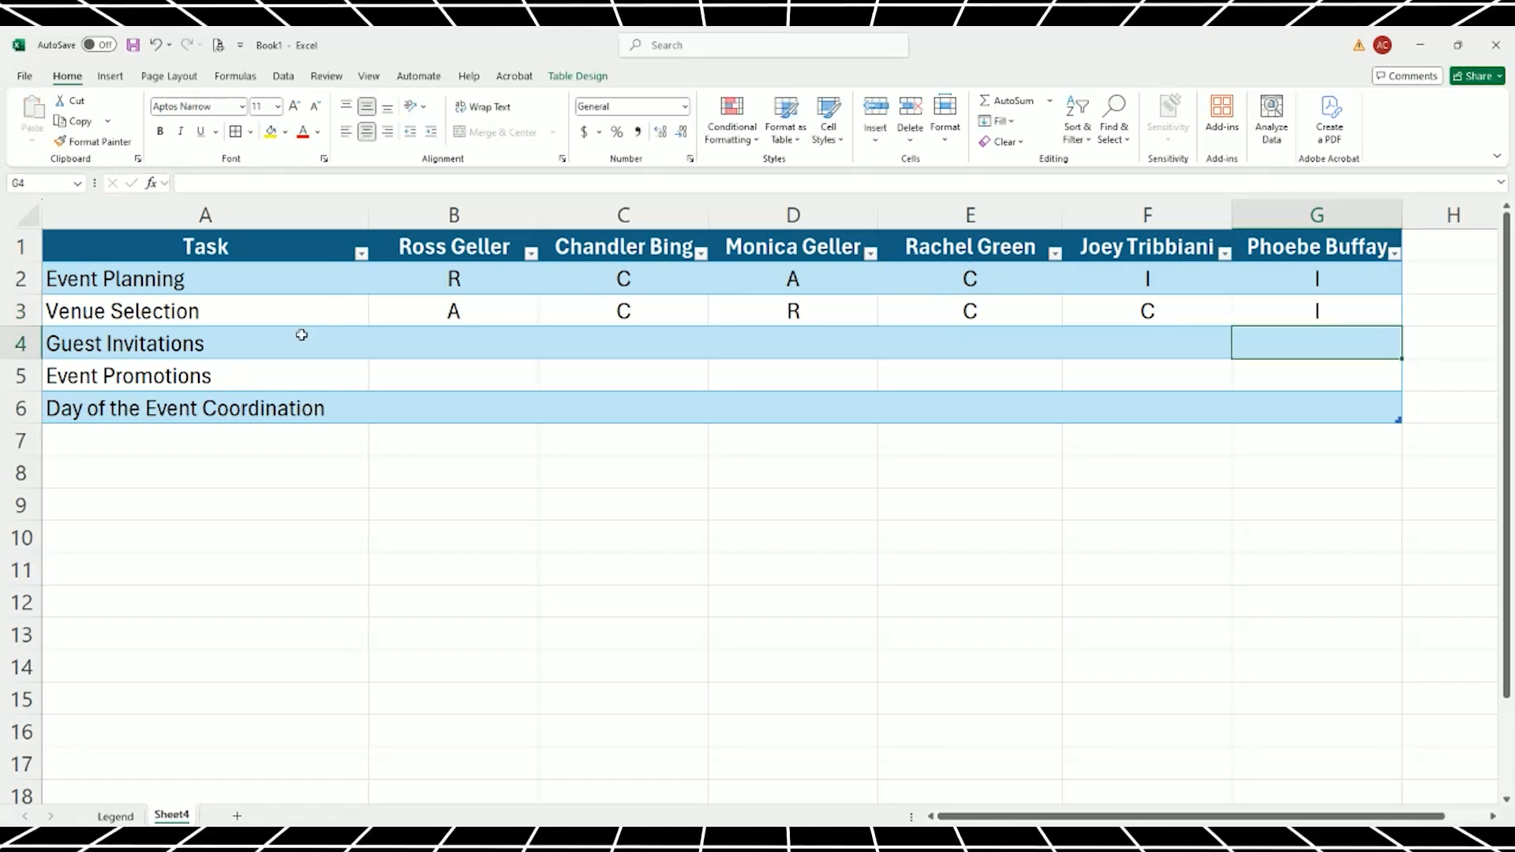
Copy the "C" from F3 into G4, B4 and C4 to mark those members as consulted for Guest Invitations.
left_click(197, 339)
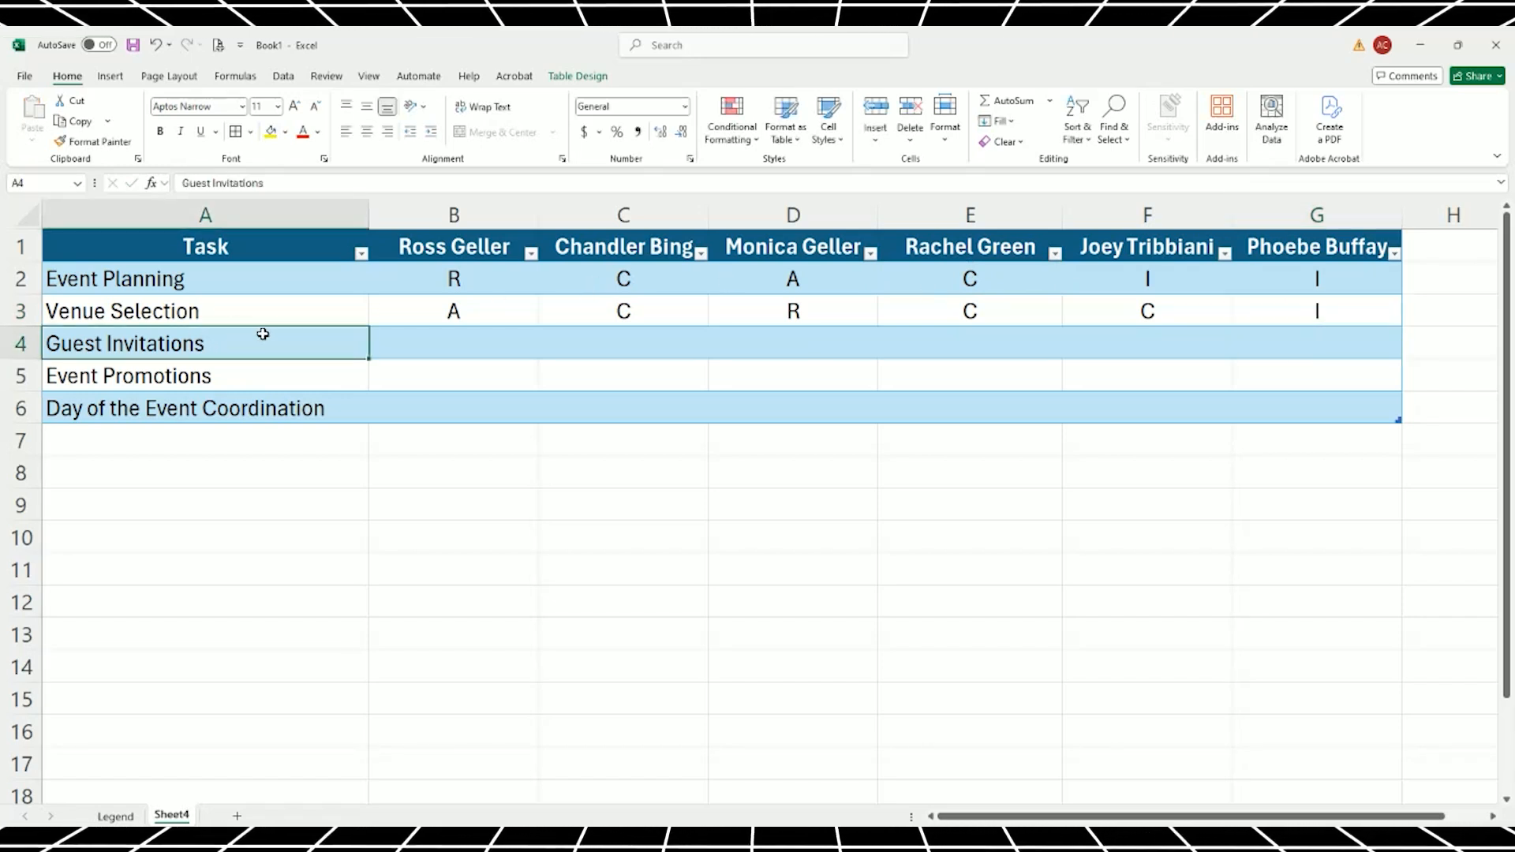
left_click_drag(463, 350, 567, 349)
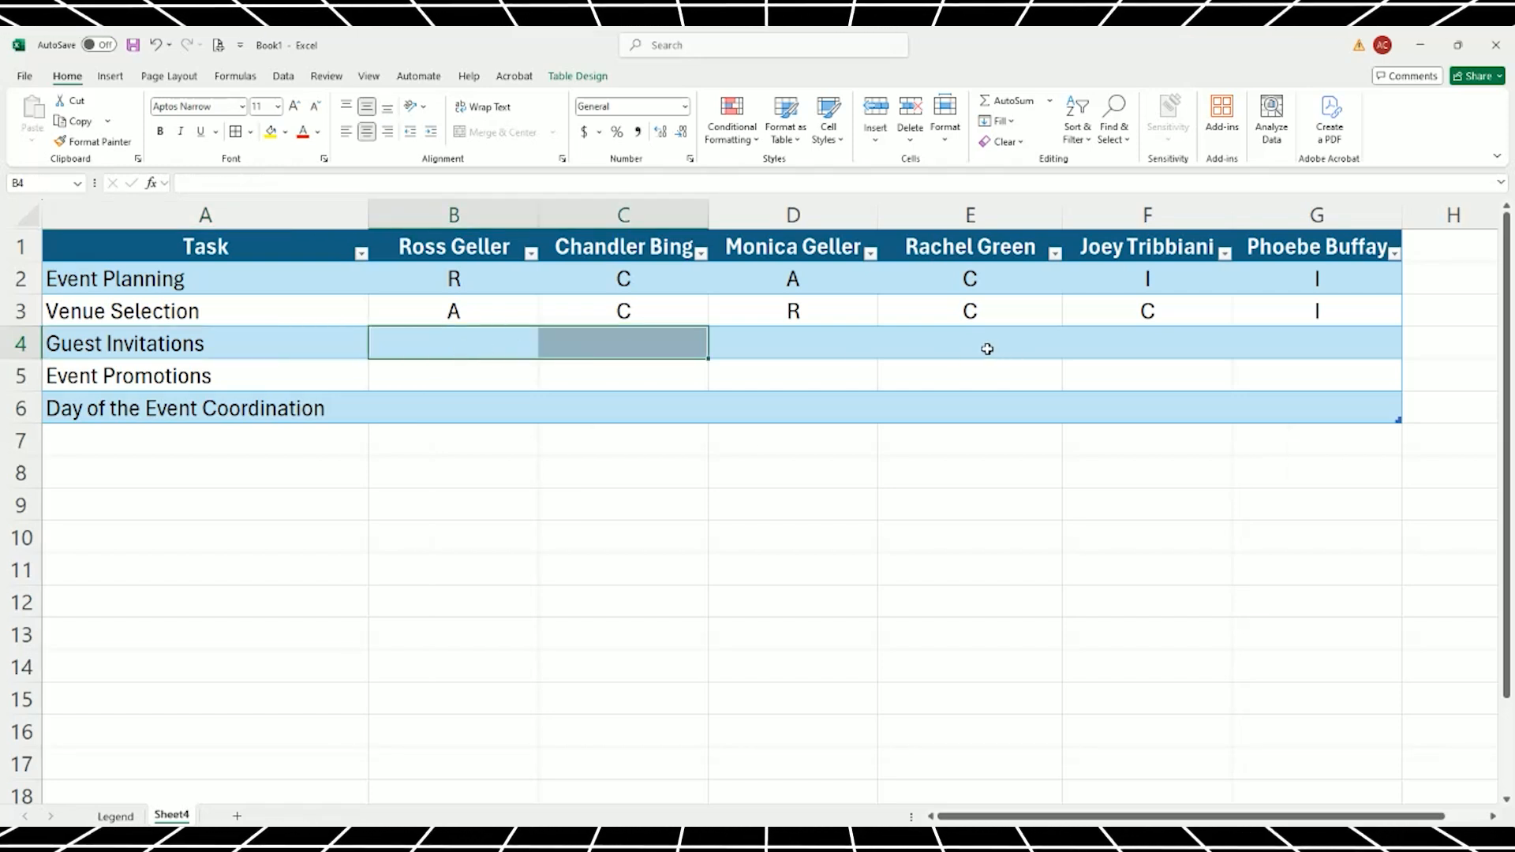
left_click(1295, 348, "ctrl")
left_click(1177, 315)
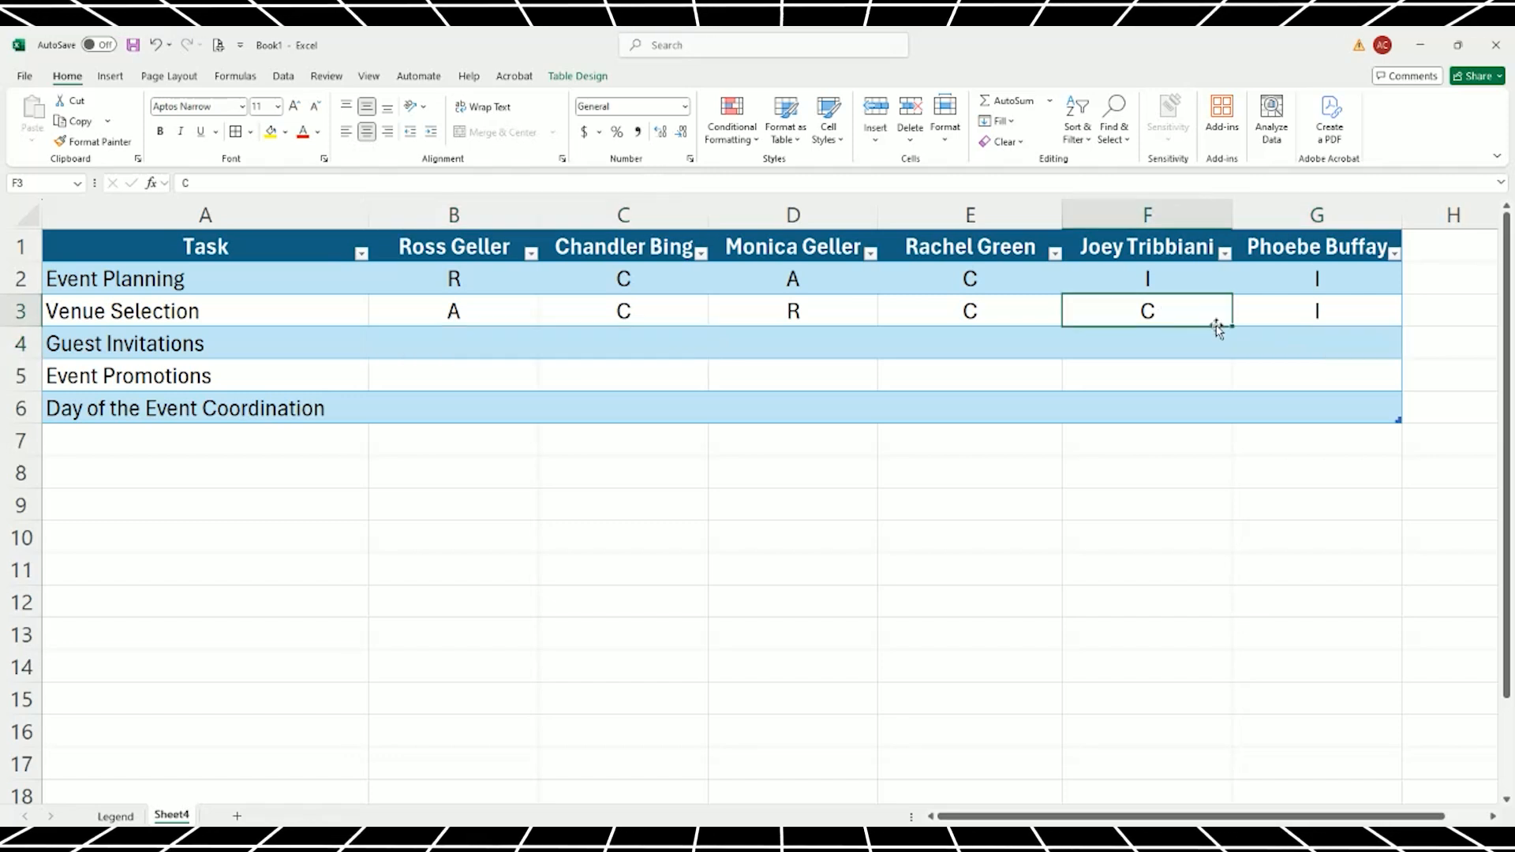
left_click(1314, 343)
left_click_drag(639, 343, 483, 342)
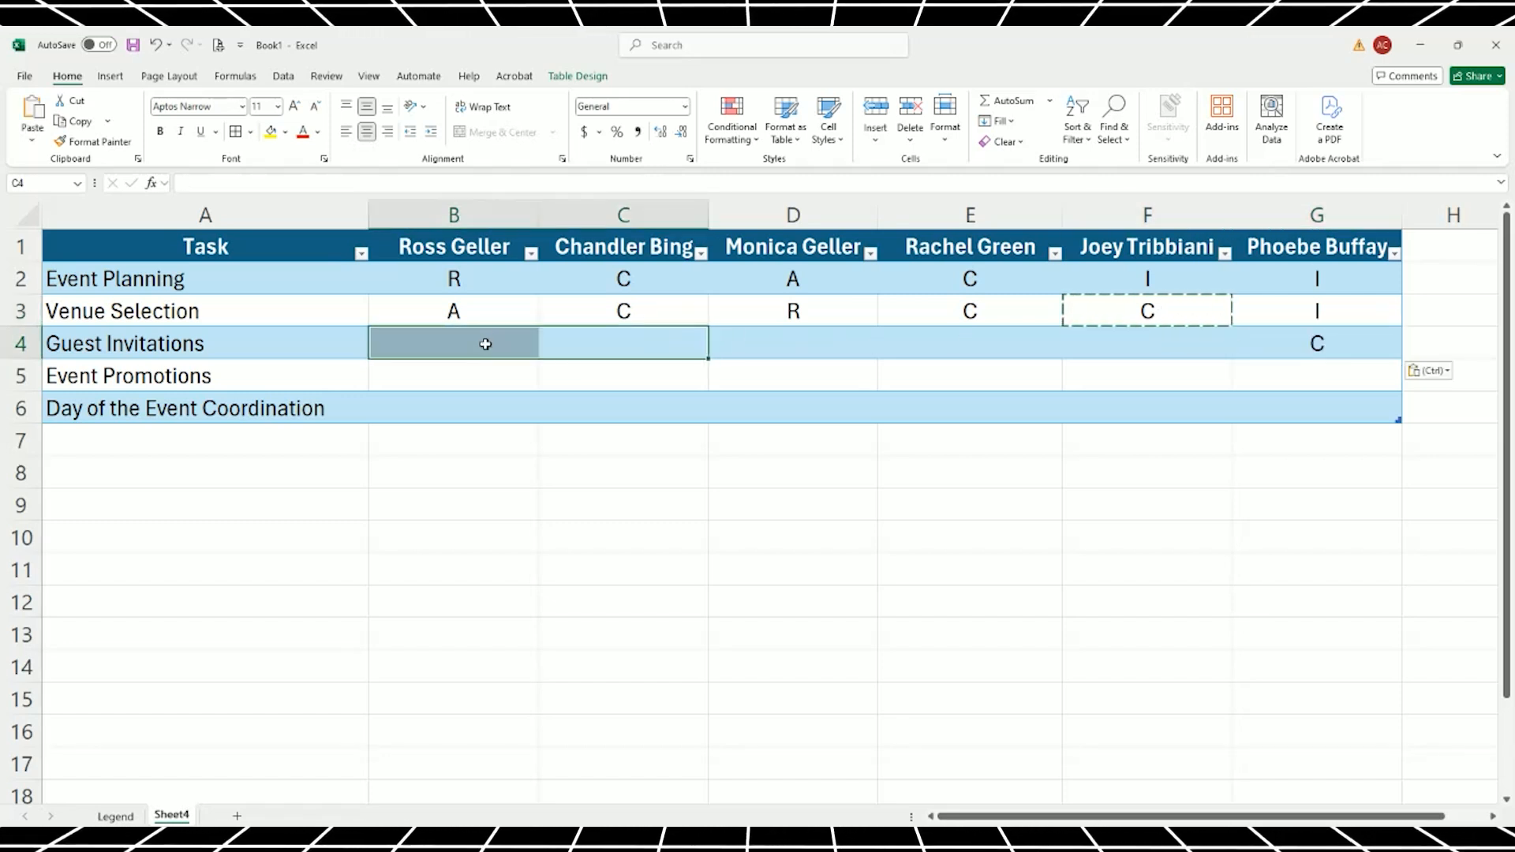
key("ctrl+v")
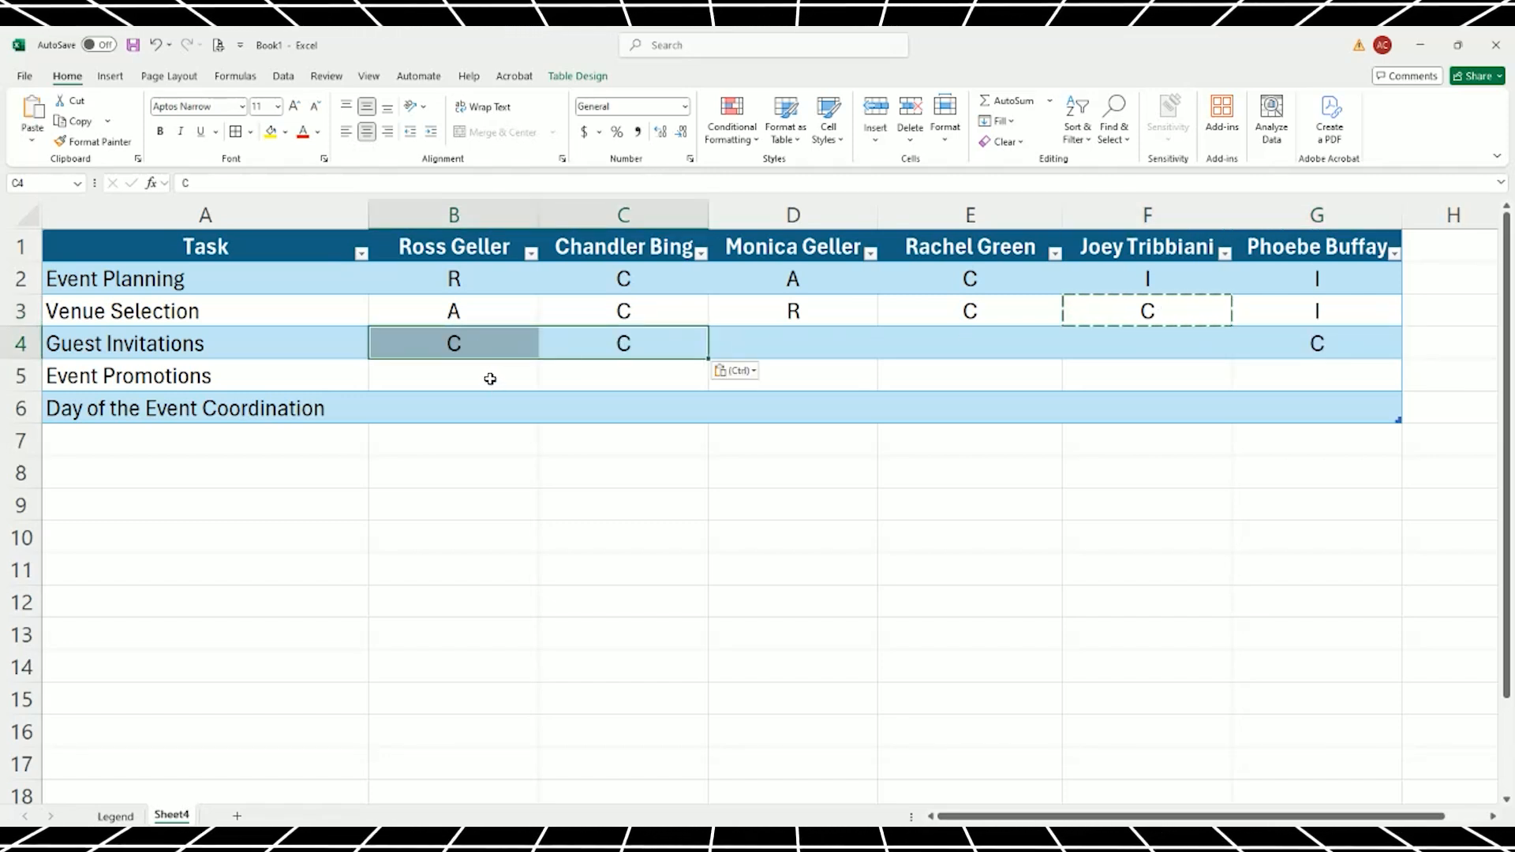
left_click(490, 379)
left_click(483, 345)
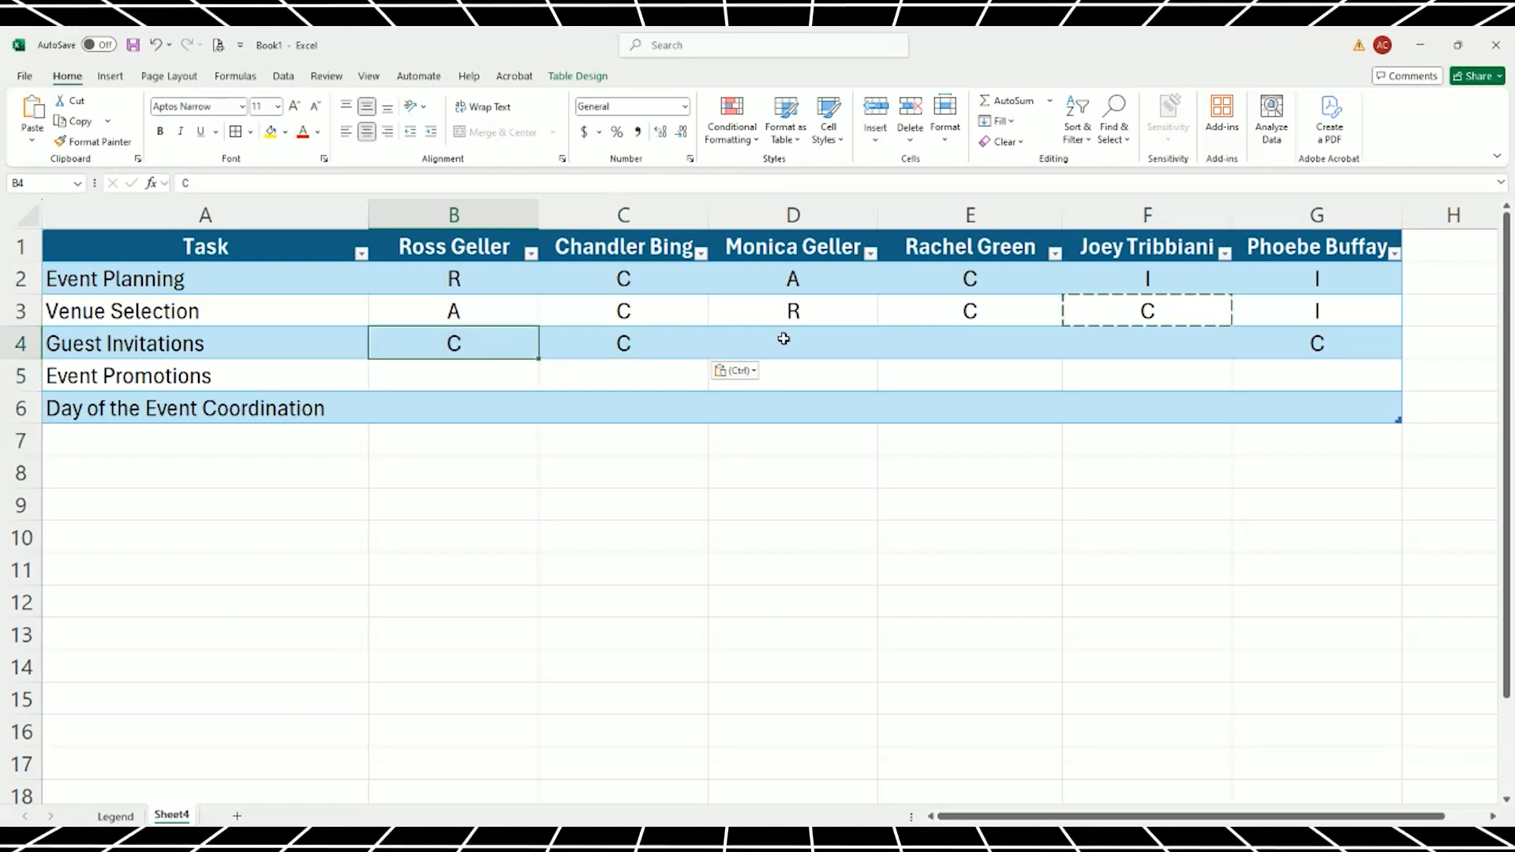
Enter "R" in E4 to make the fourth team member responsible for Guest Invitations.
left_click(935, 355)
type("R")
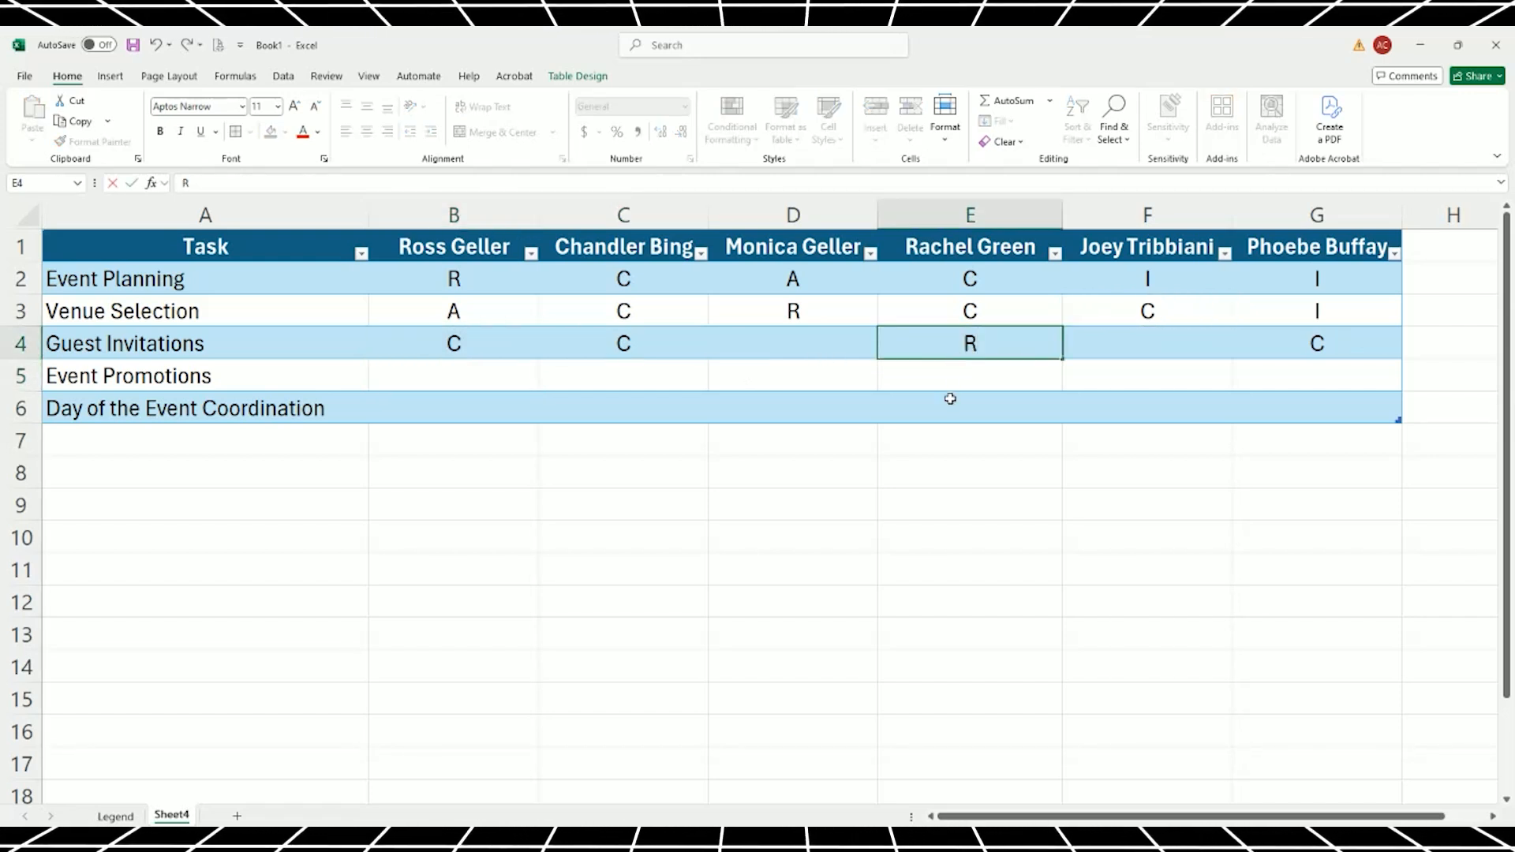
left_click(960, 394)
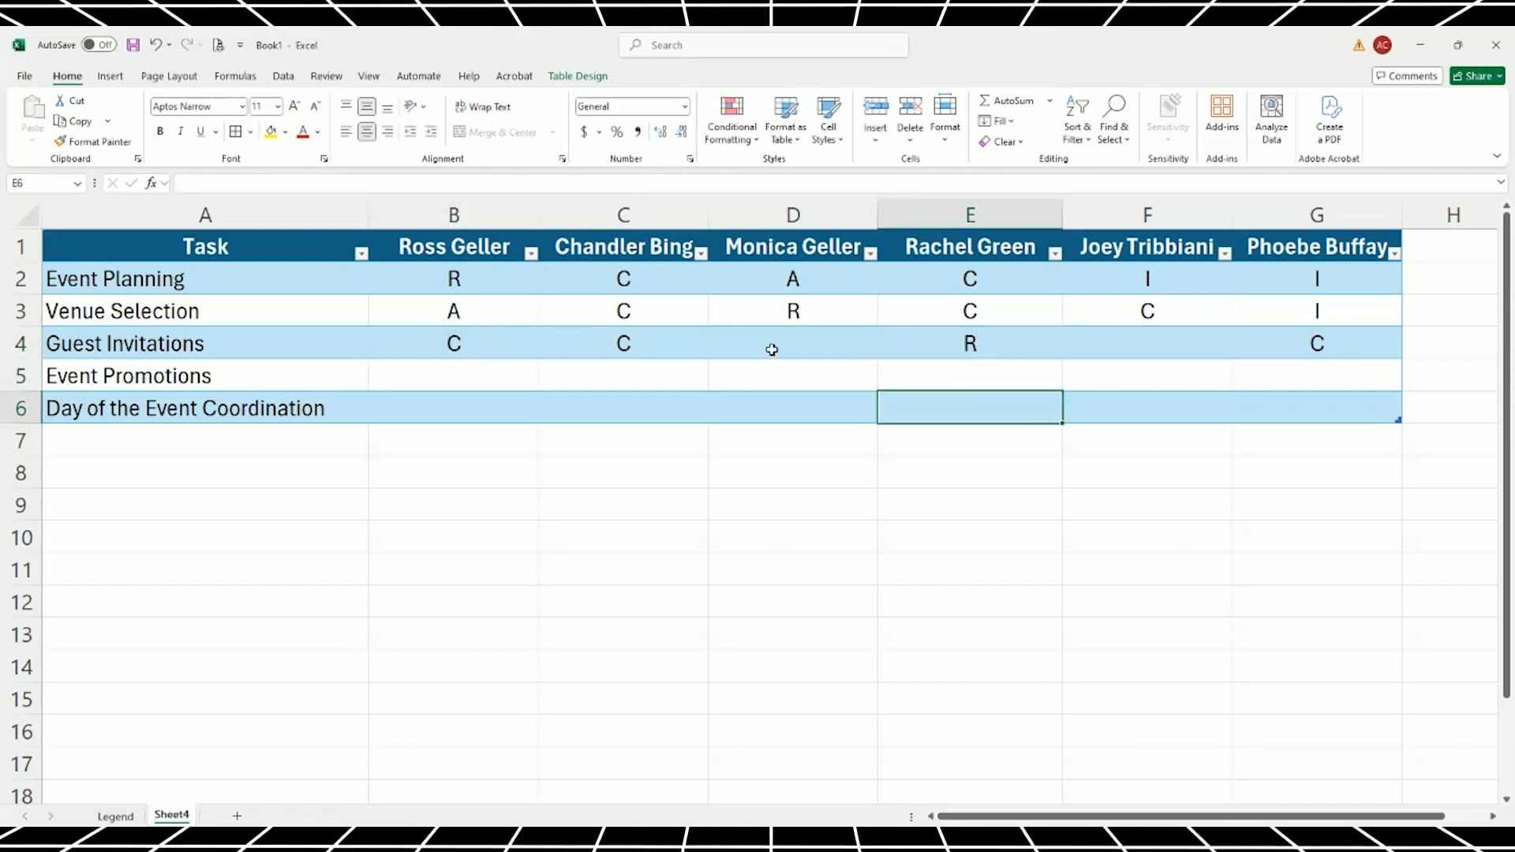
Copy the "A" from D2 into D4 to make the third team member accountable for Guest Invitations.
left_click(802, 341)
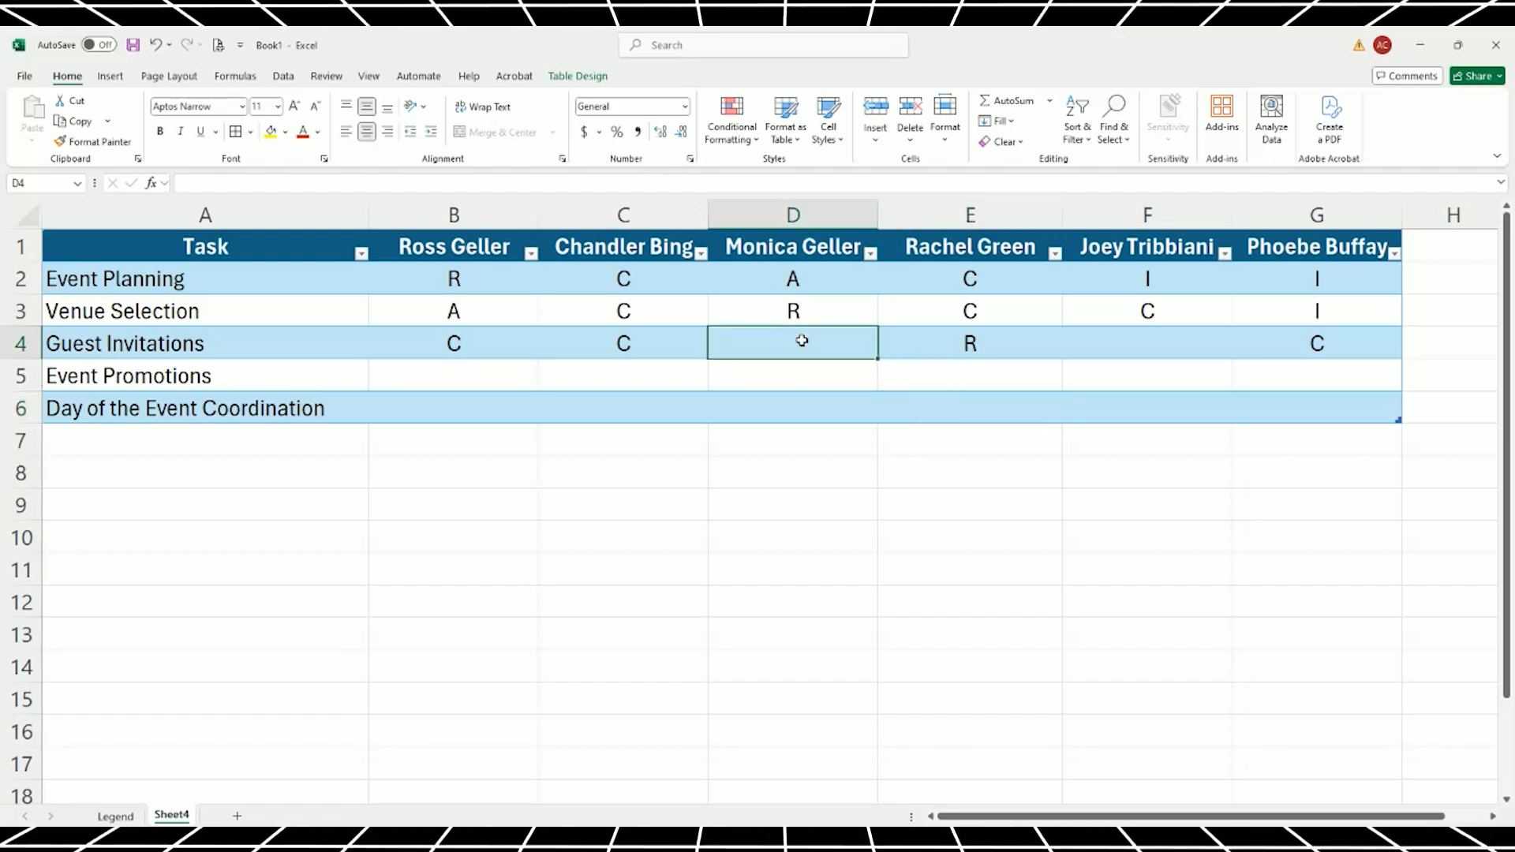
left_click(801, 280)
key("ctrl+c")
left_click(787, 340)
key("ctrl+v")
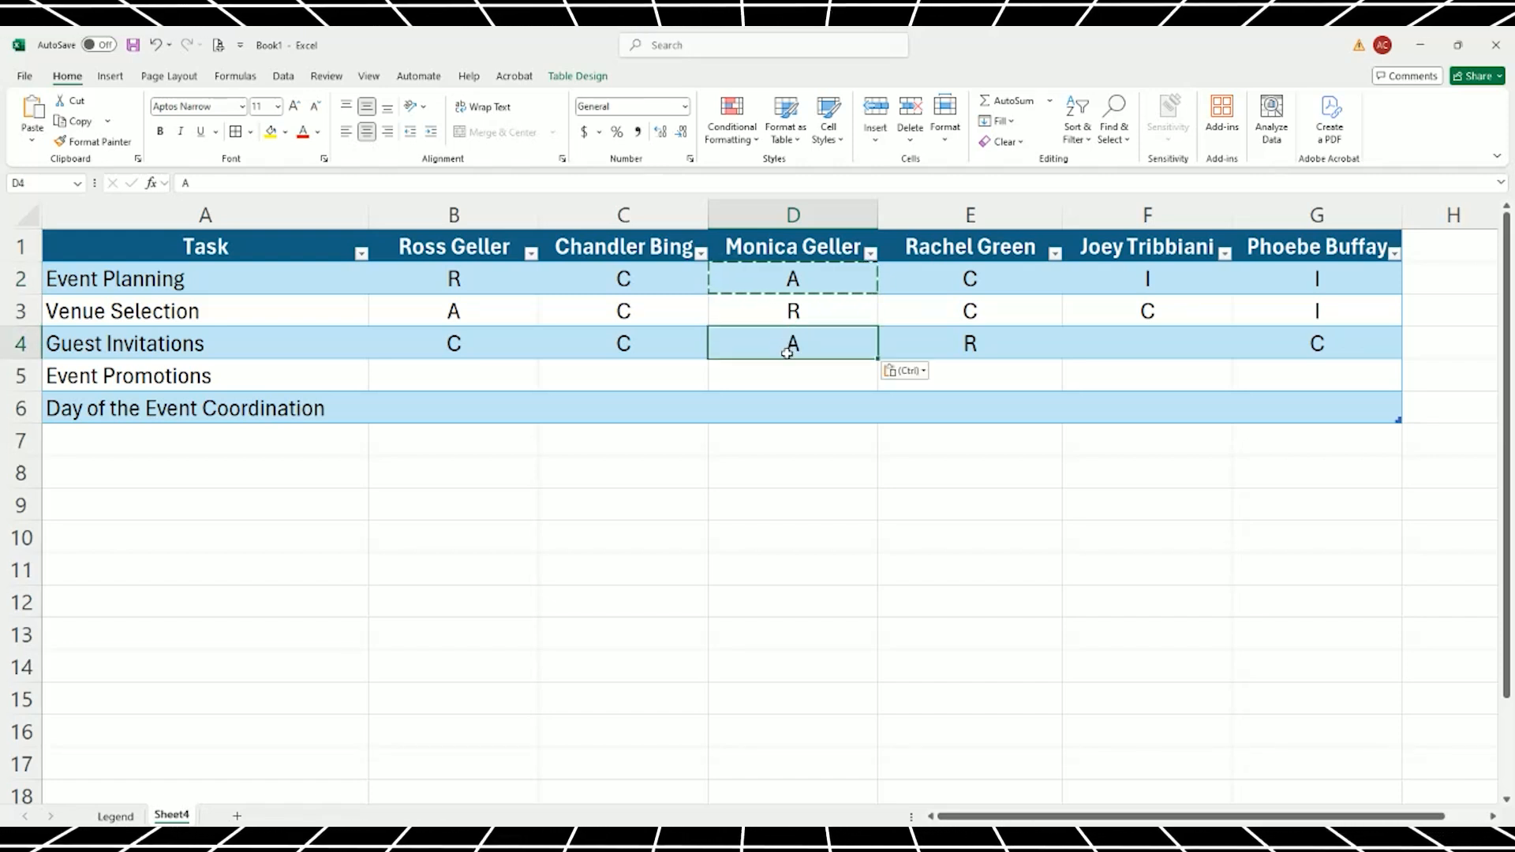
left_click(802, 397)
left_click(794, 344)
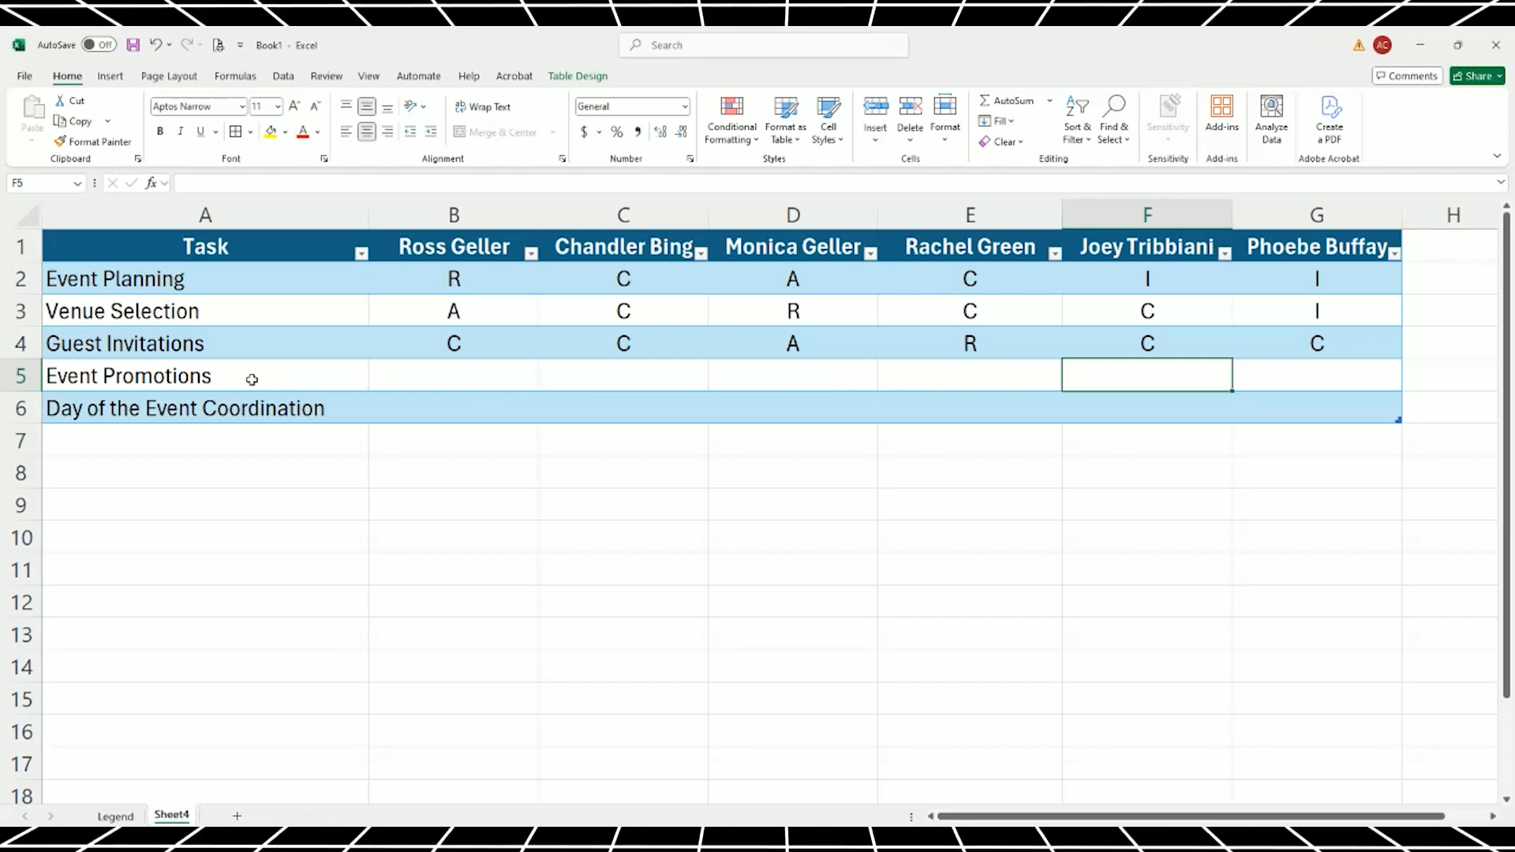
Copy the Guest Invitations role assignments in B4:G4 to the Event Promotions row, starting at B5.
left_click(249, 379)
left_click_drag(248, 380, 1200, 380)
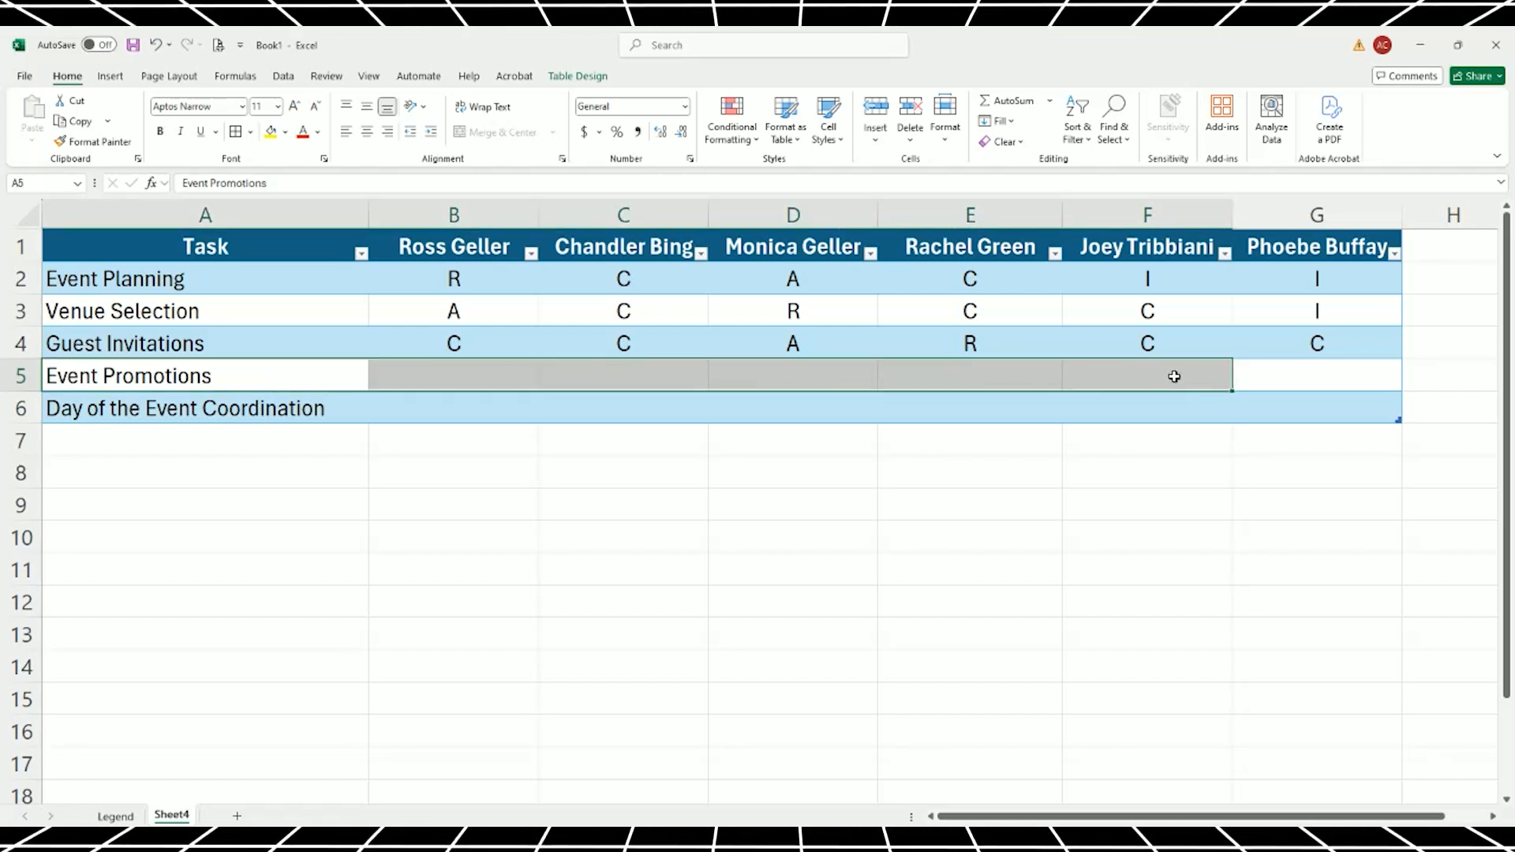
left_click(970, 365)
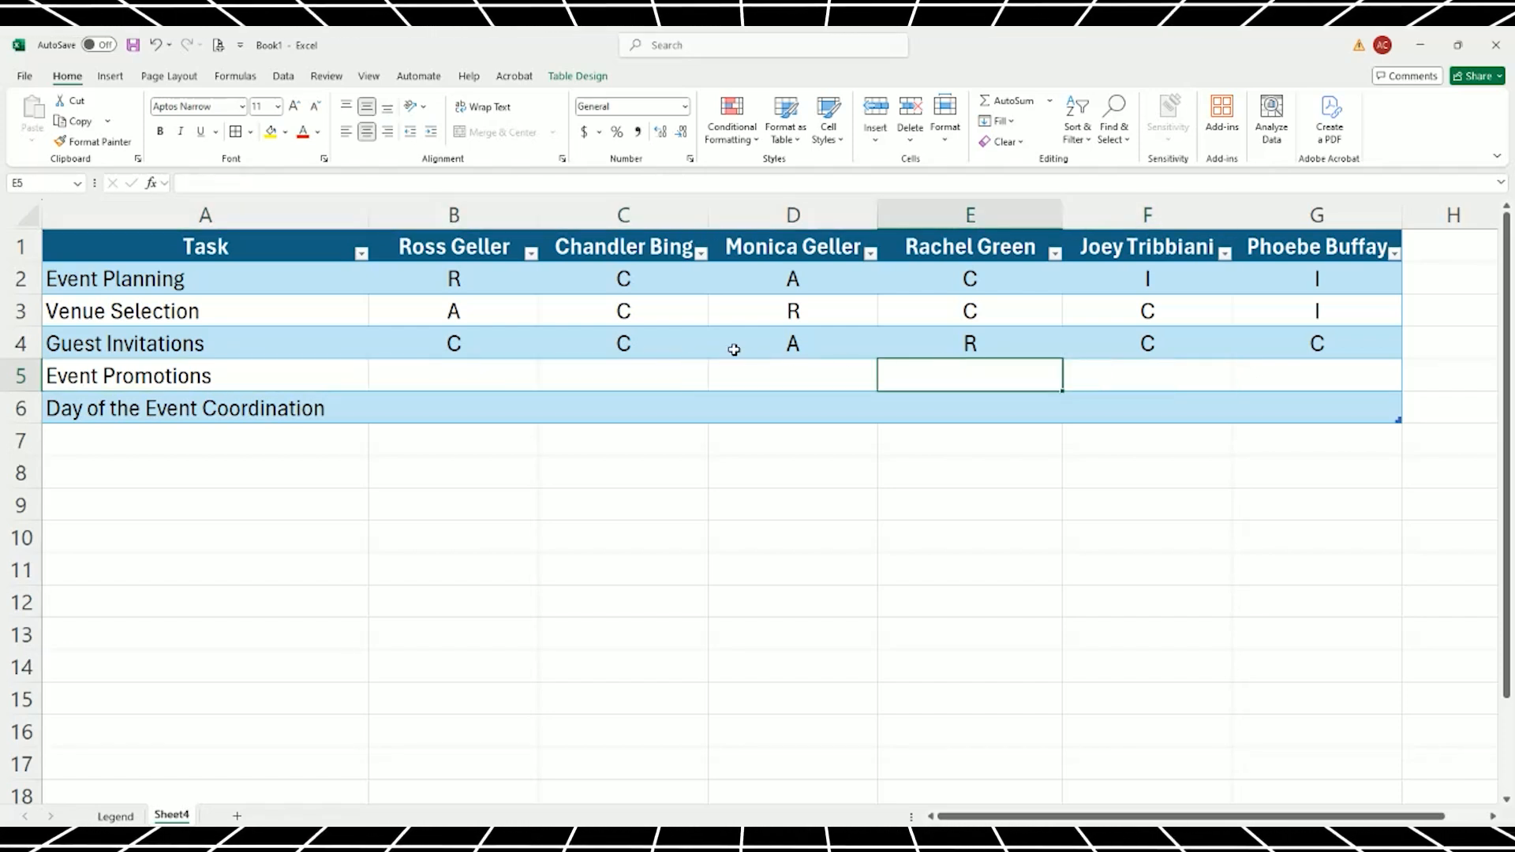
left_click(444, 341)
left_click_drag(452, 343, 1286, 343)
key("ctrl+c")
left_click(469, 376)
key("ctrl+v")
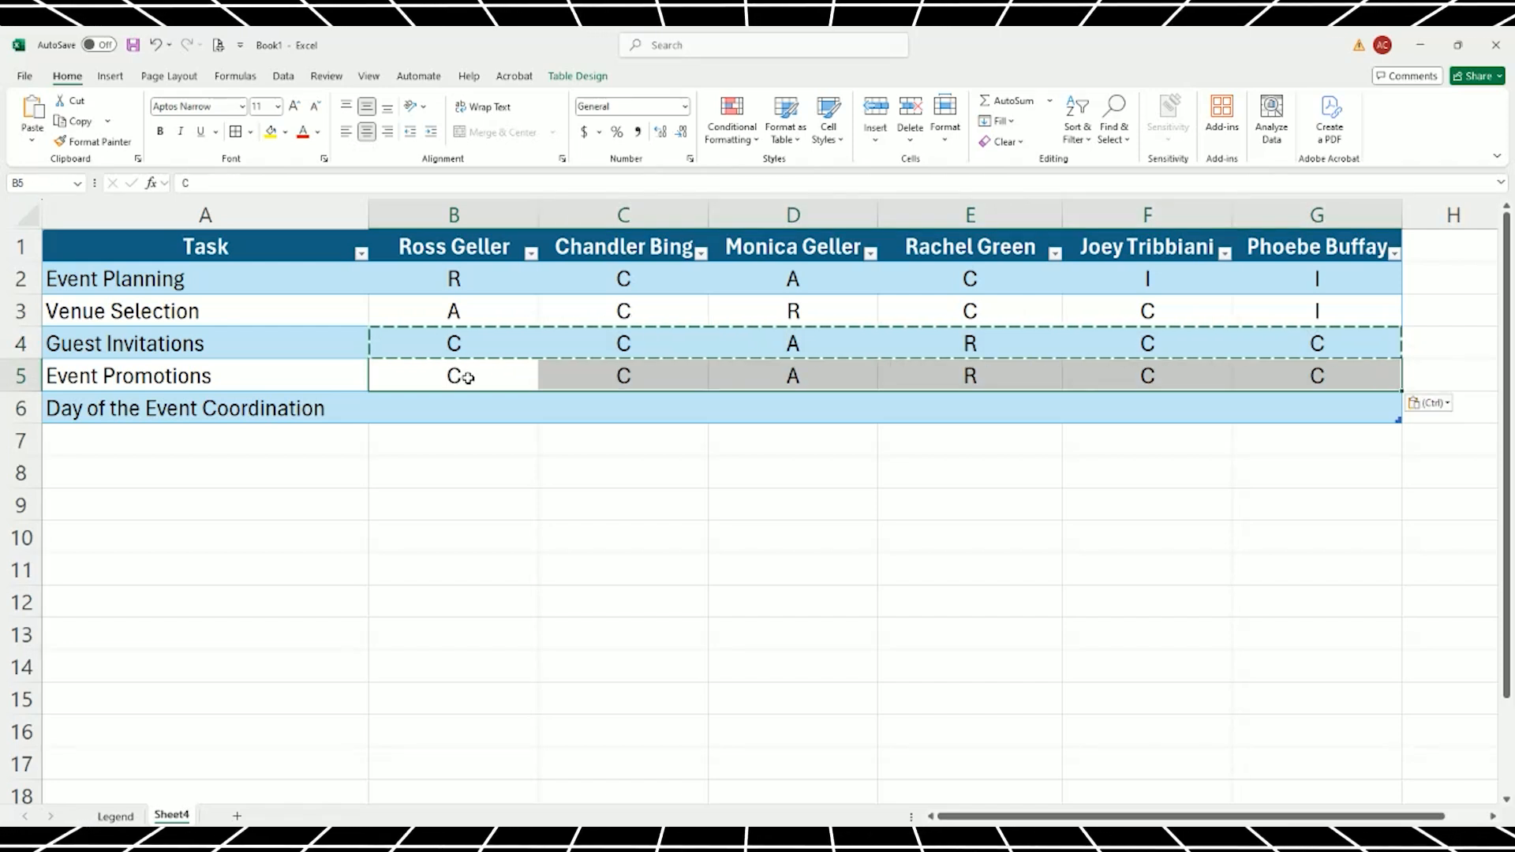
left_click(488, 426)
key("Escape")
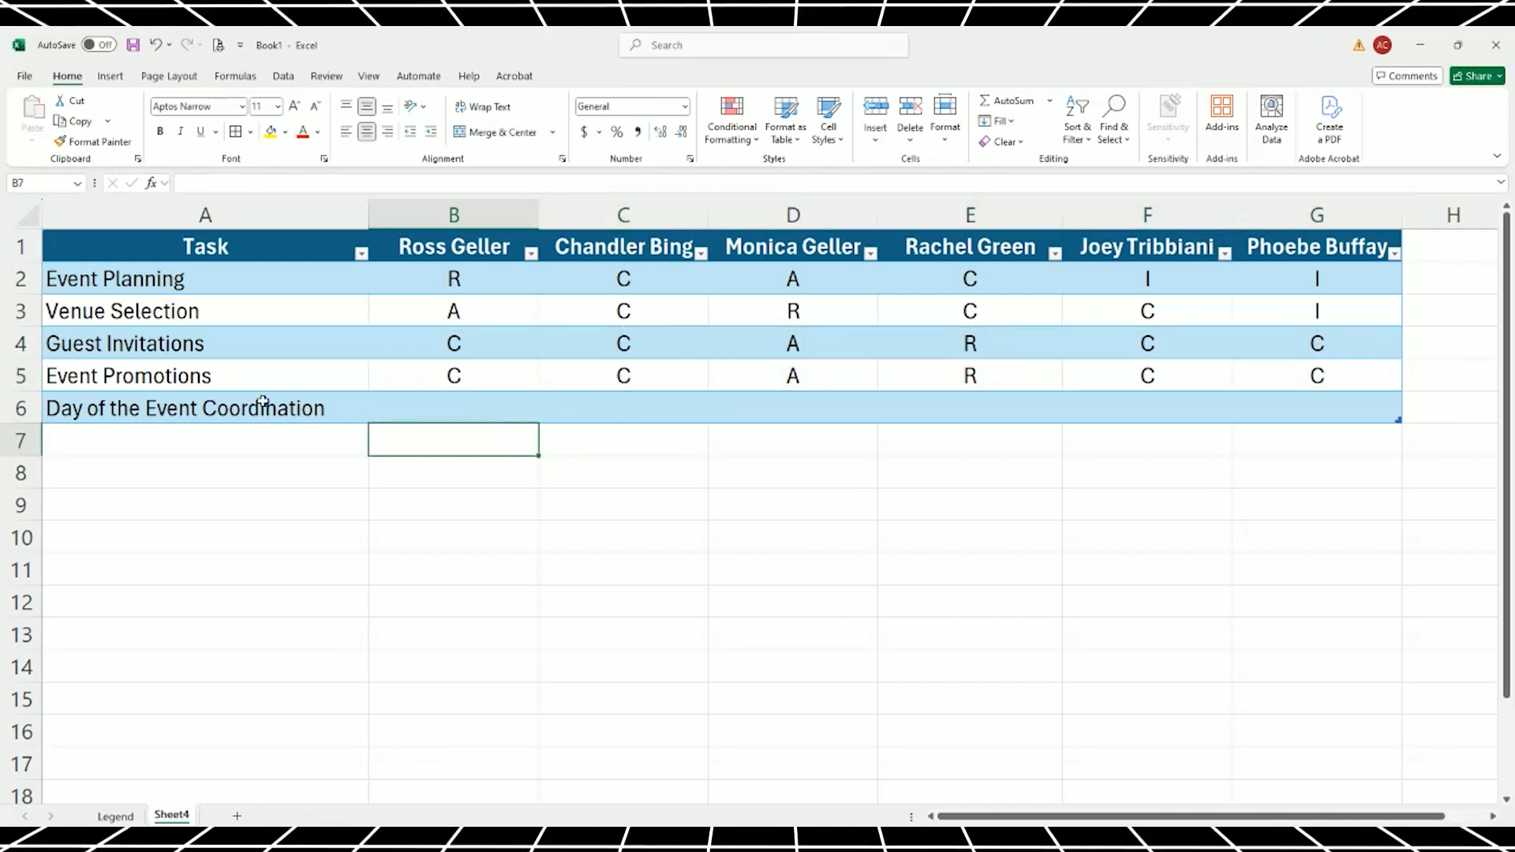
Enter "R" in C6 and "A" in D6 as the responsible and accountable roles for Day of the Event Coordination.
left_click(186, 404)
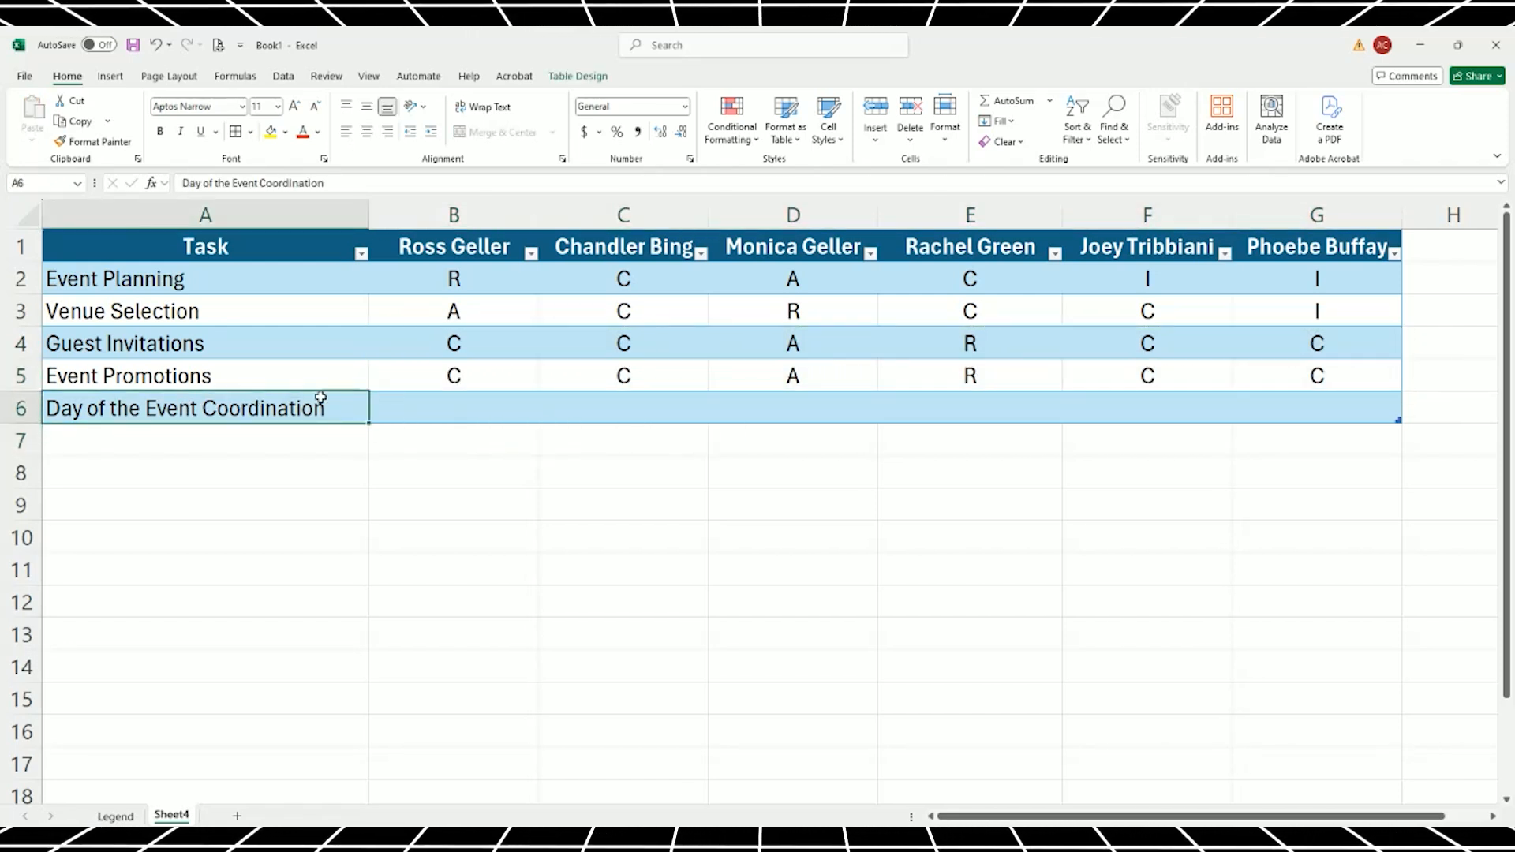
left_click(632, 408)
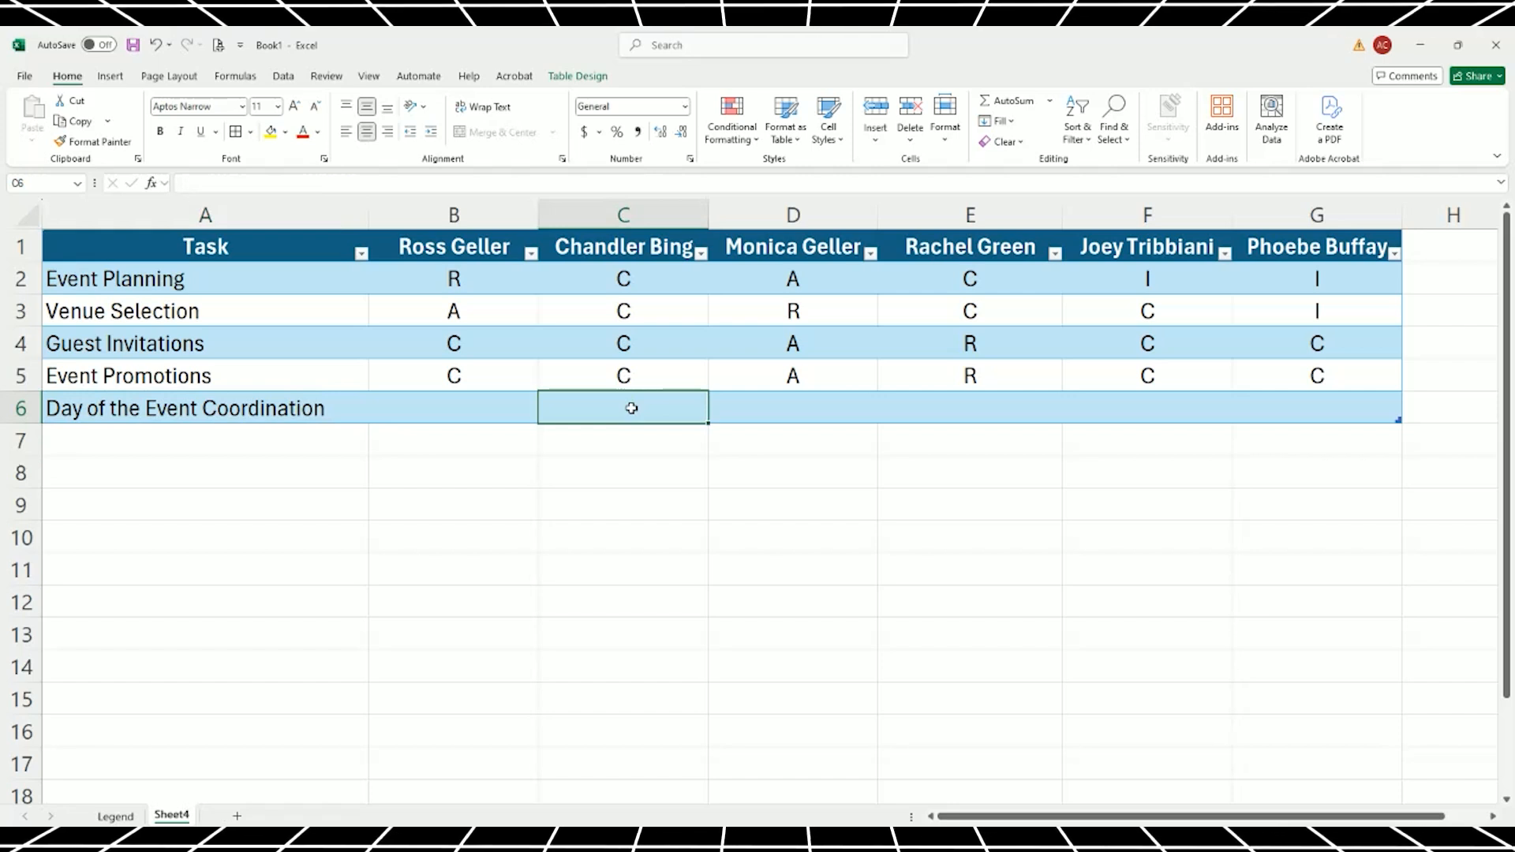
type("R")
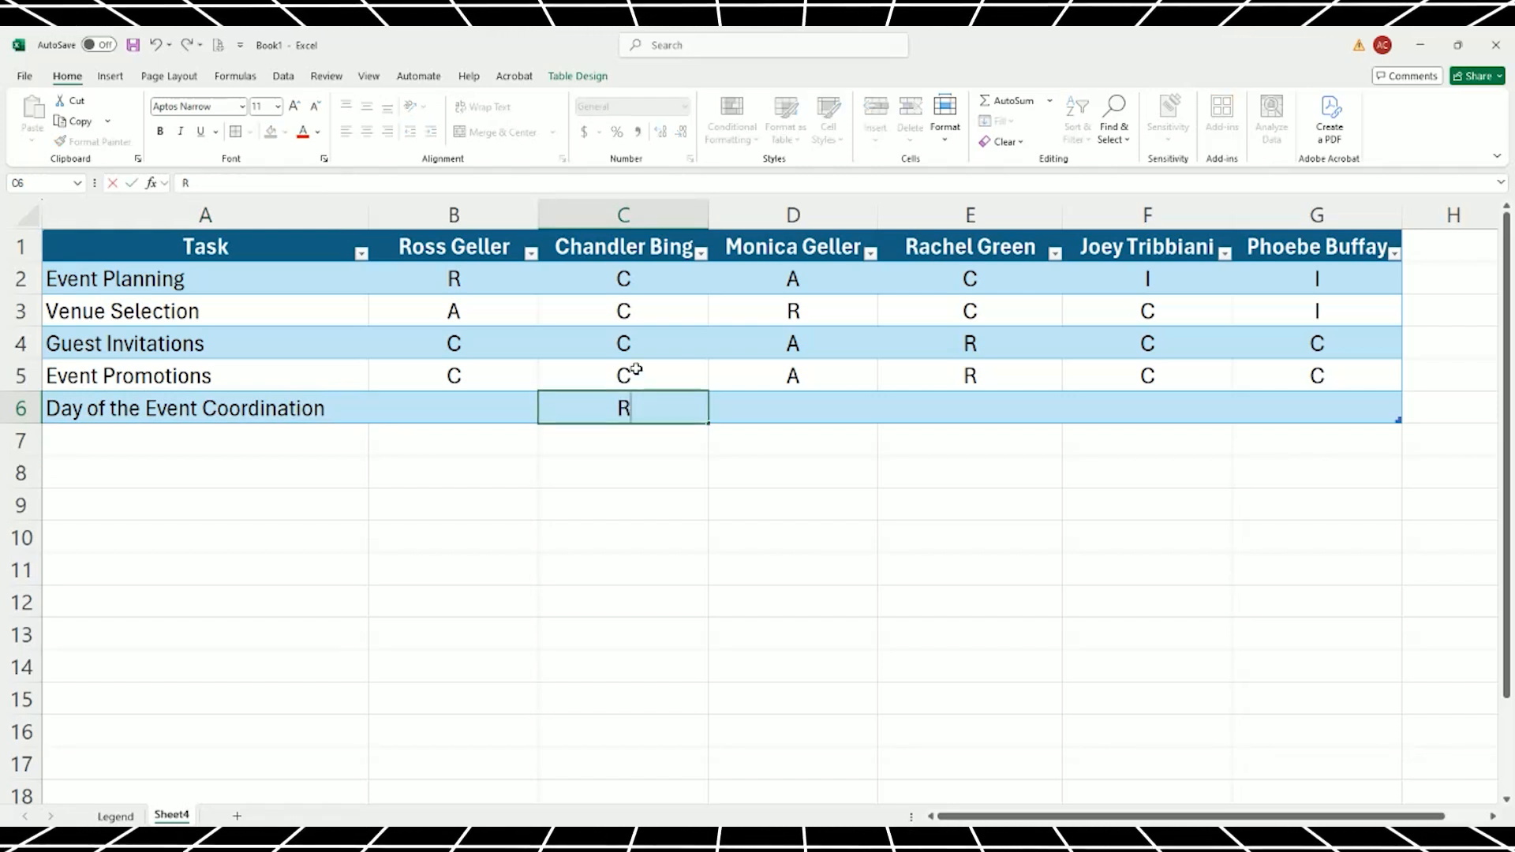
left_click(635, 370)
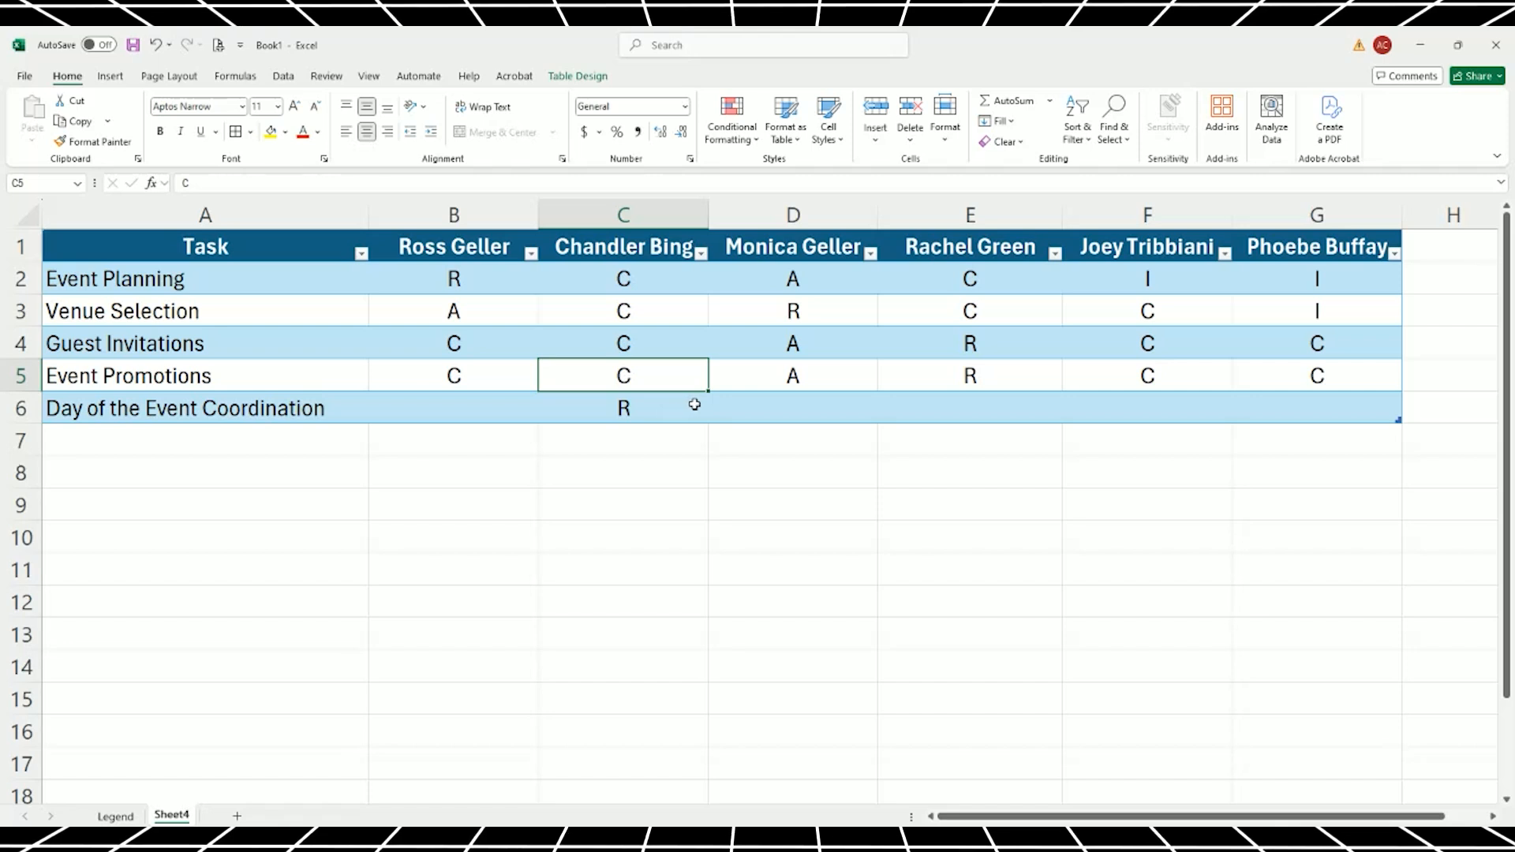
left_click(801, 410)
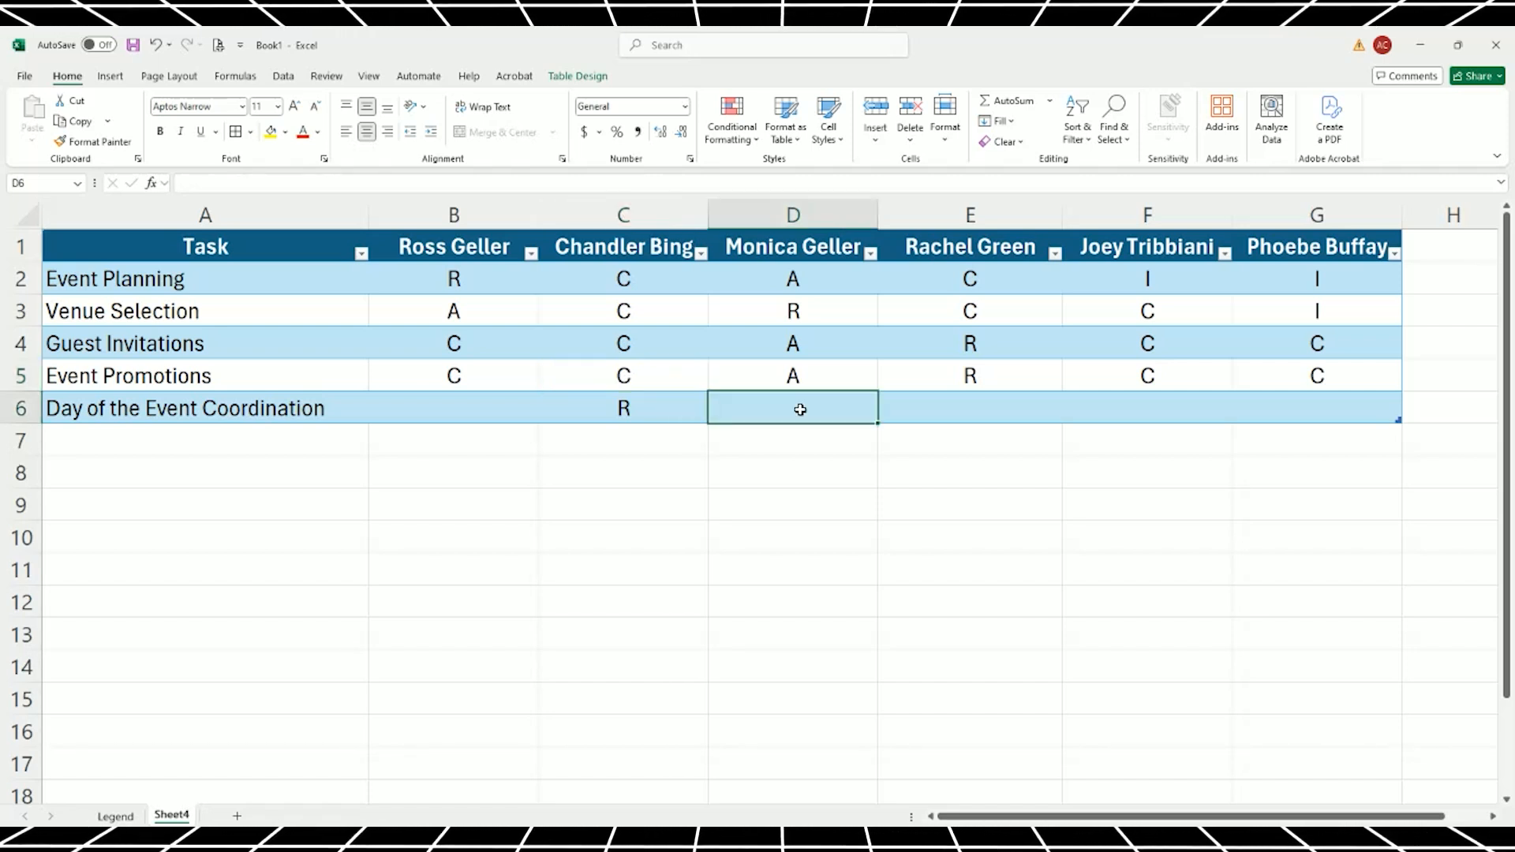
type("A")
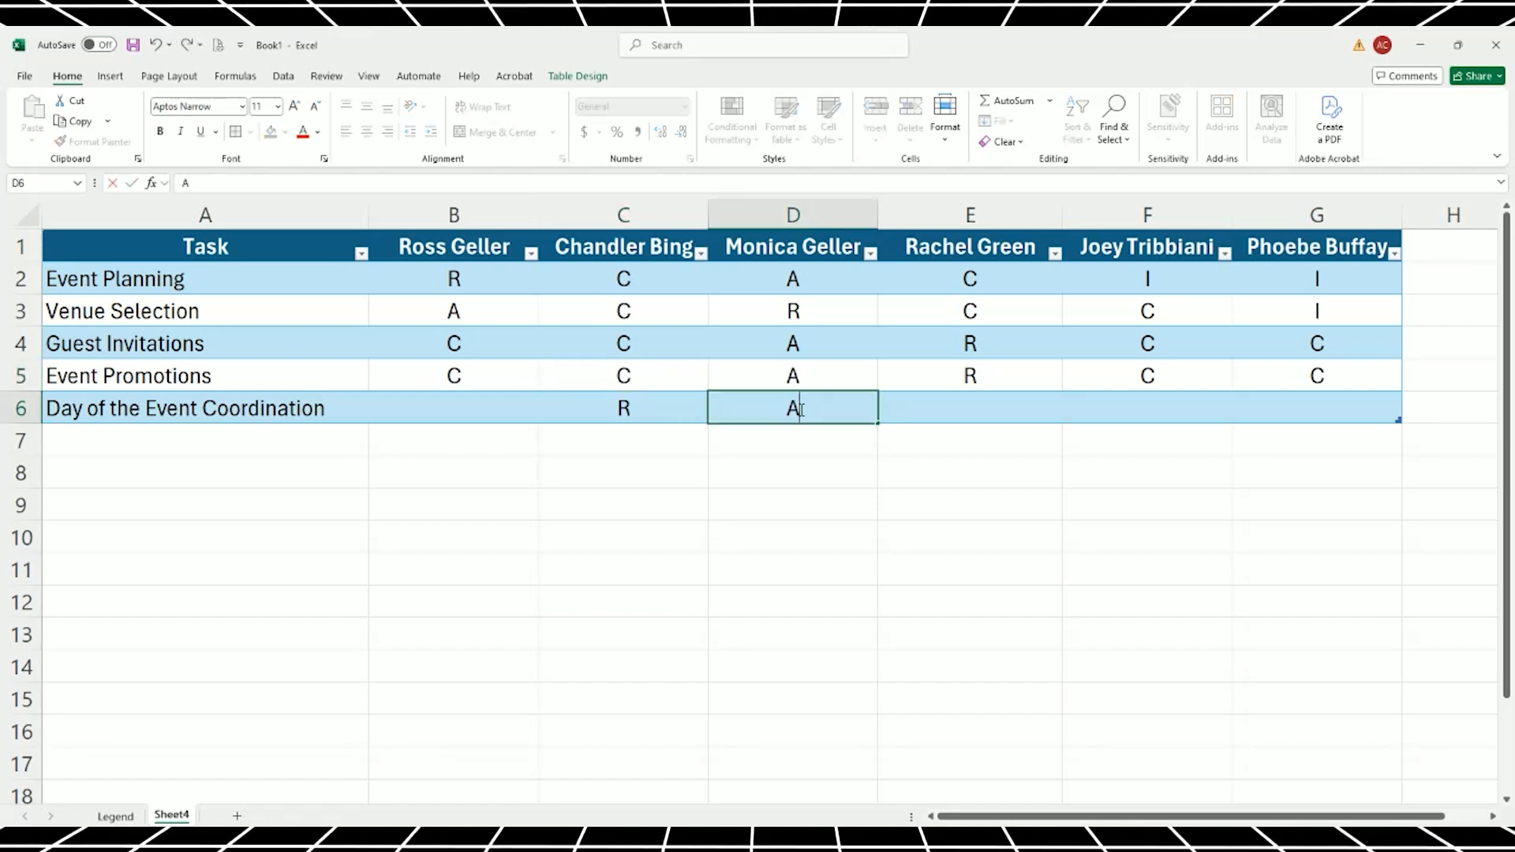
left_click(813, 365)
Copy the "C" from B5 into B6 and E6 to mark those members as consulted for Day of the Event Coordination.
left_click(491, 405)
left_click(965, 408, "ctrl")
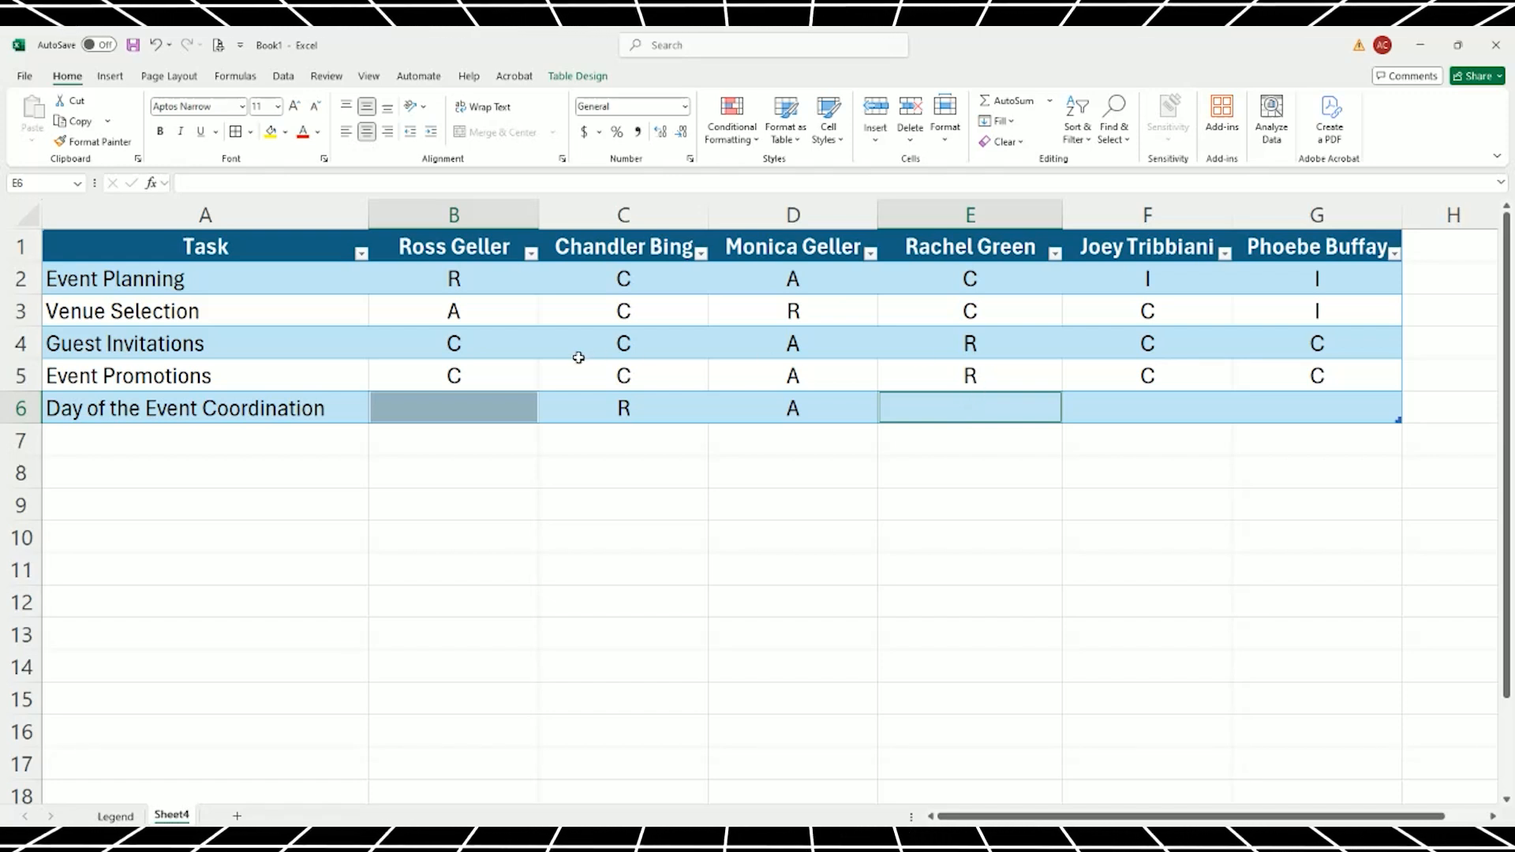
left_click(497, 373)
key("ctrl+c")
left_click(497, 399)
key("ctrl+v")
left_click(976, 409)
key("ctrl+v")
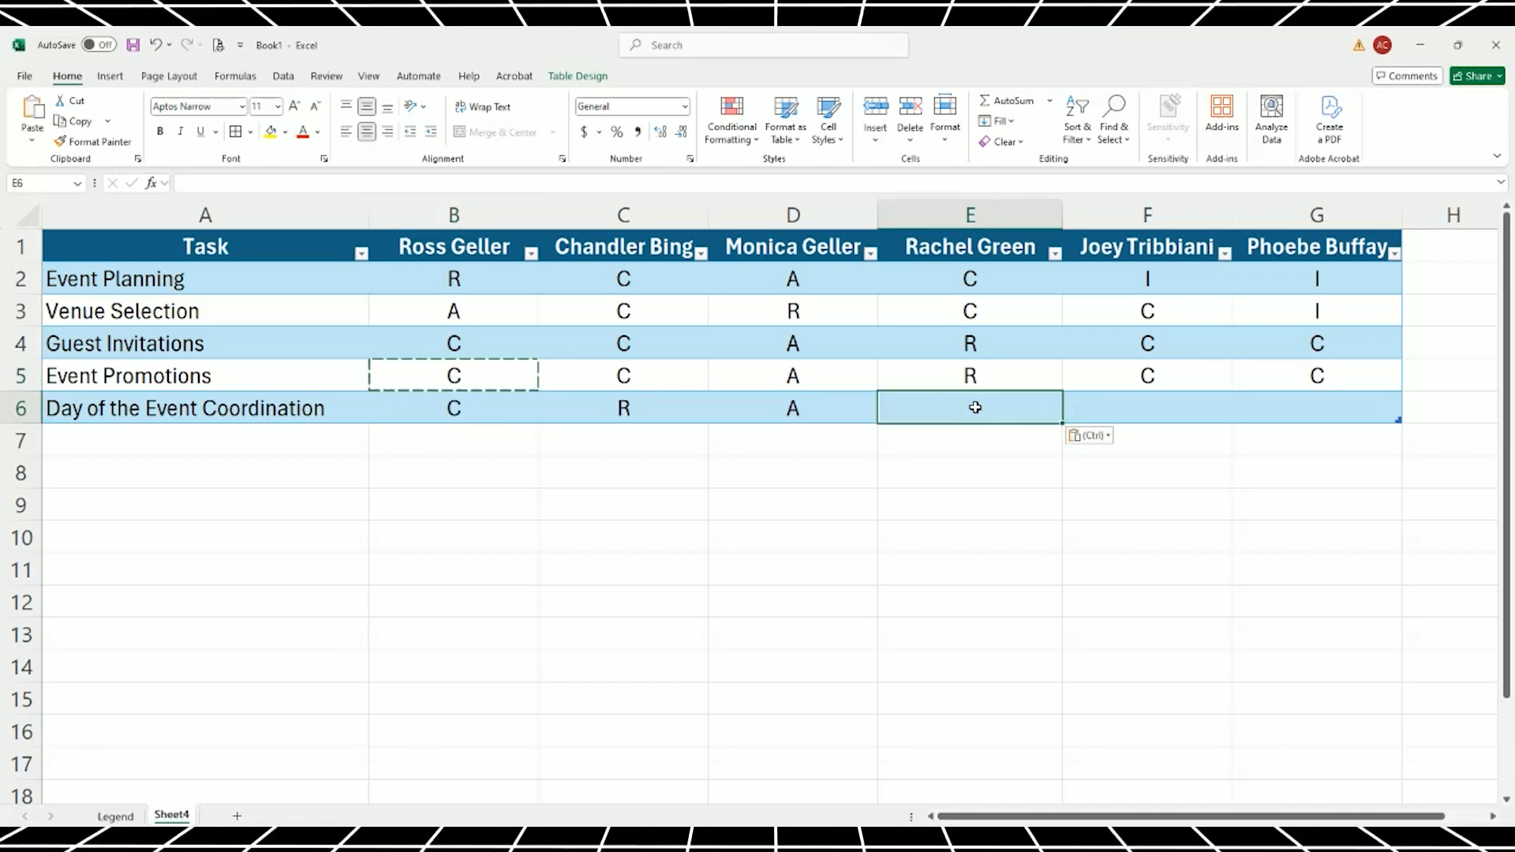
key("Up")
key("Up")
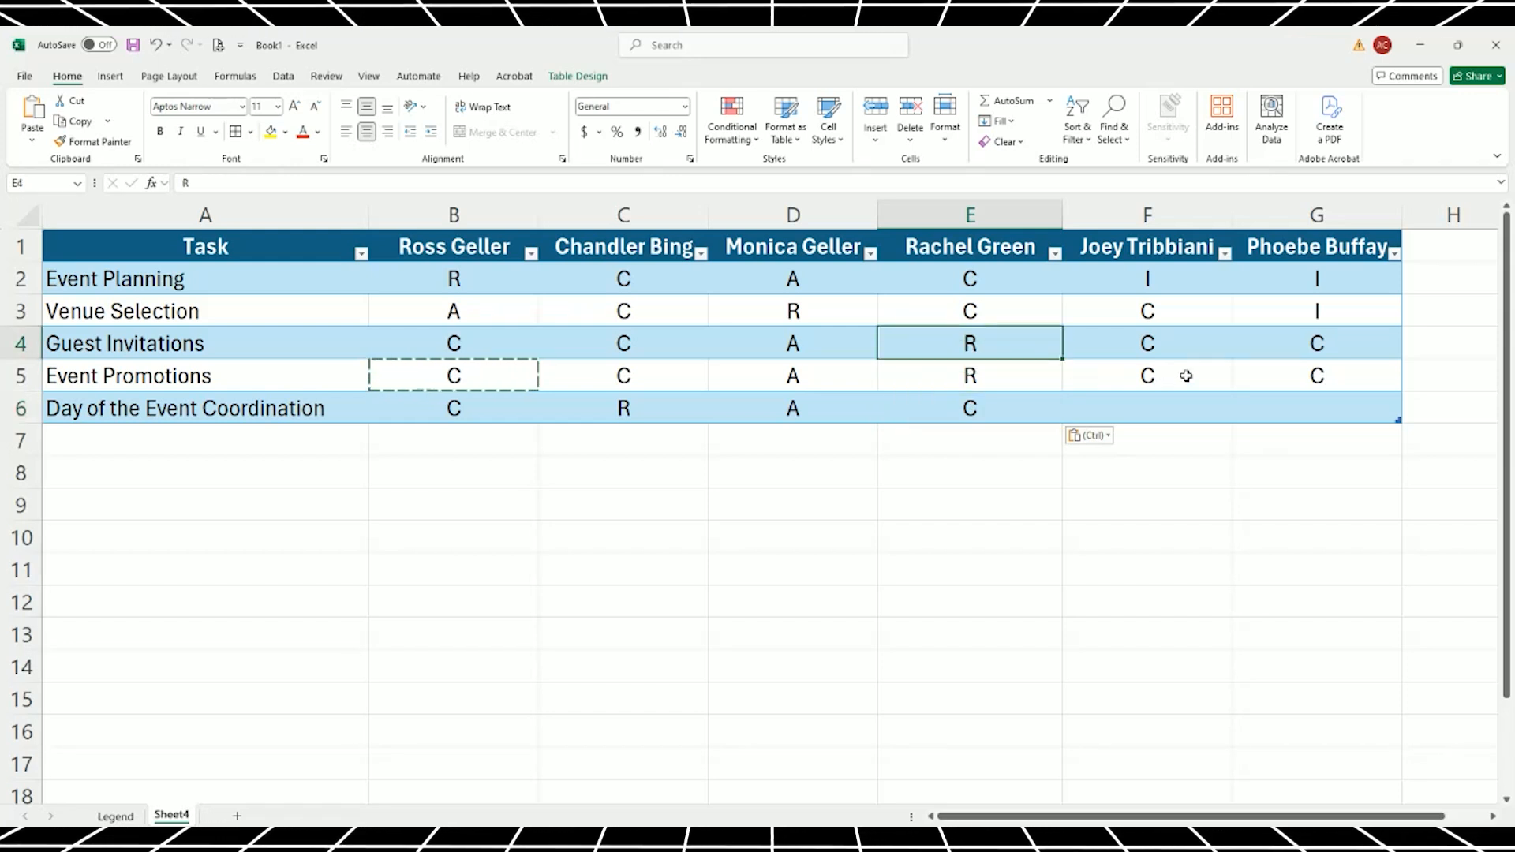
Copy the "I" from G3 into F6:G6 to mark the last two members as informed for Day of the Event Coordination.
left_click(1329, 314)
key("ctrl+c")
left_click_drag(1225, 406, 1263, 409)
key("ctrl+v")
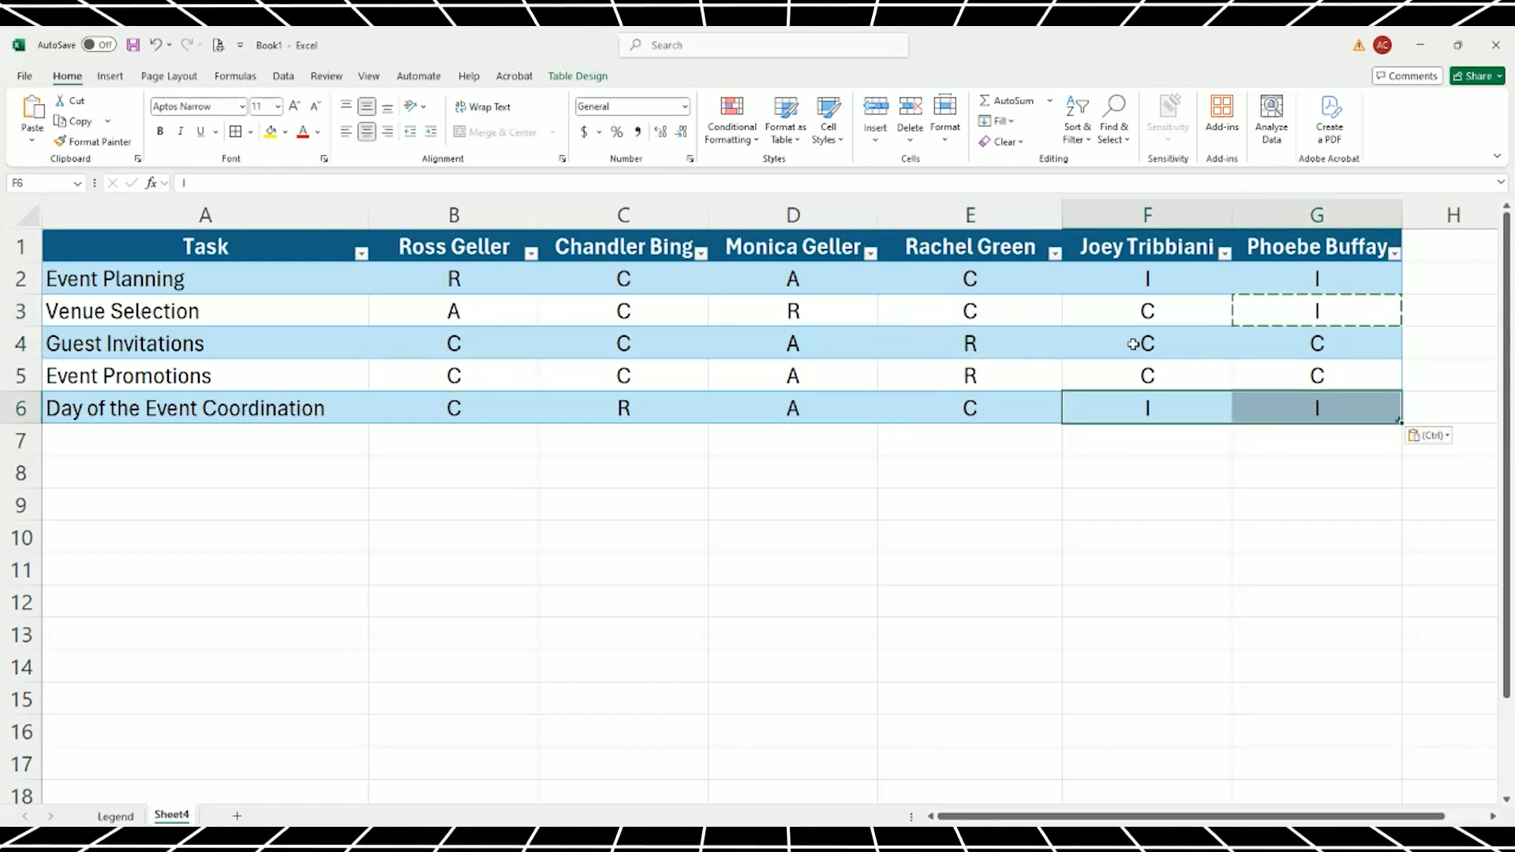
left_click(1138, 342)
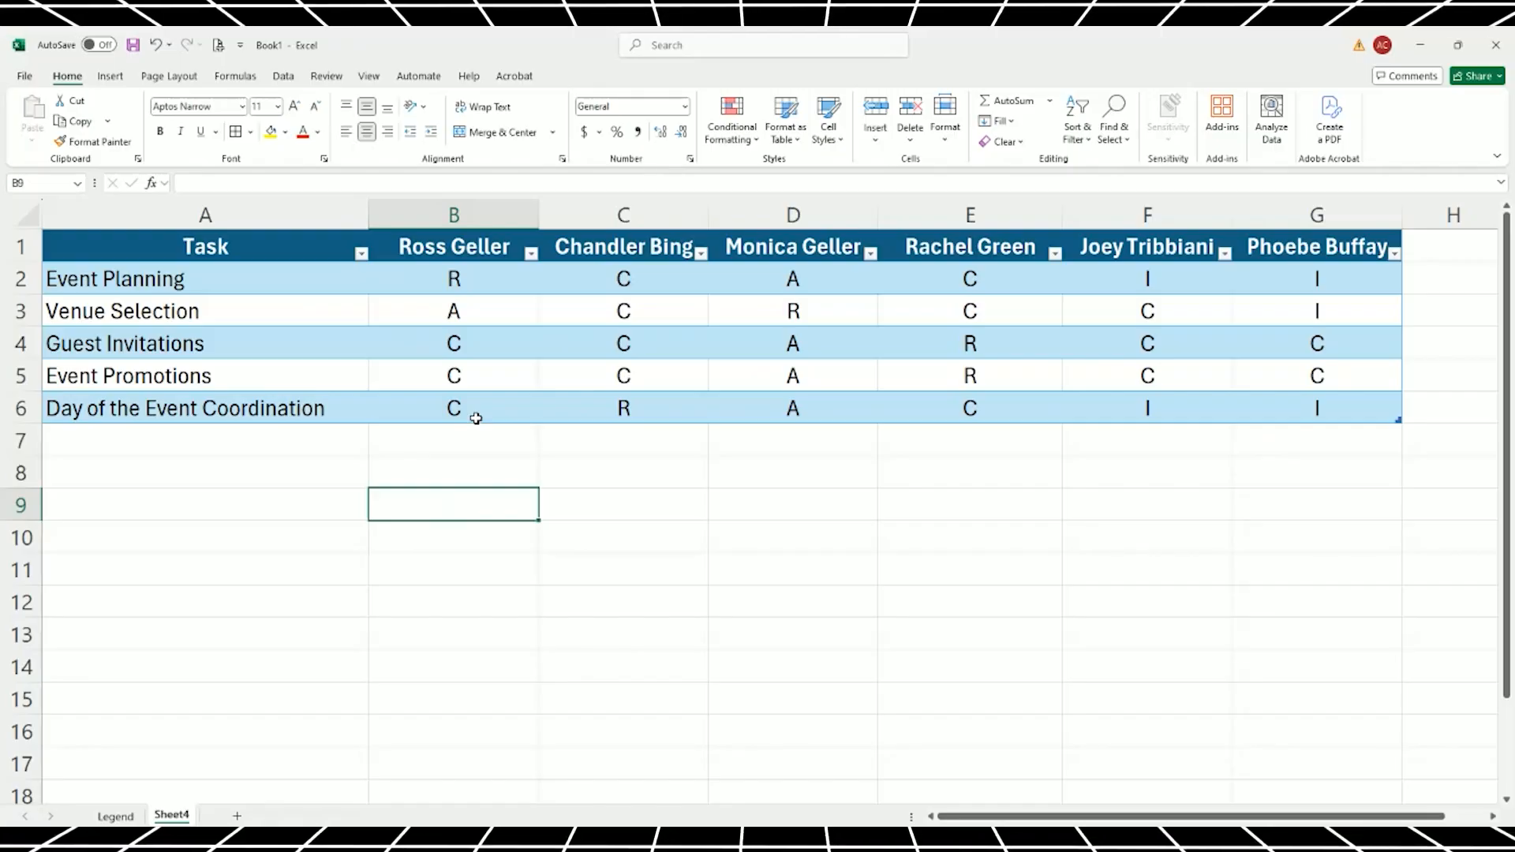
Set up an Equal To highlight rule for the value "R" on columns B through G.
left_click(497, 374)
left_click_drag(453, 215, 1298, 210)
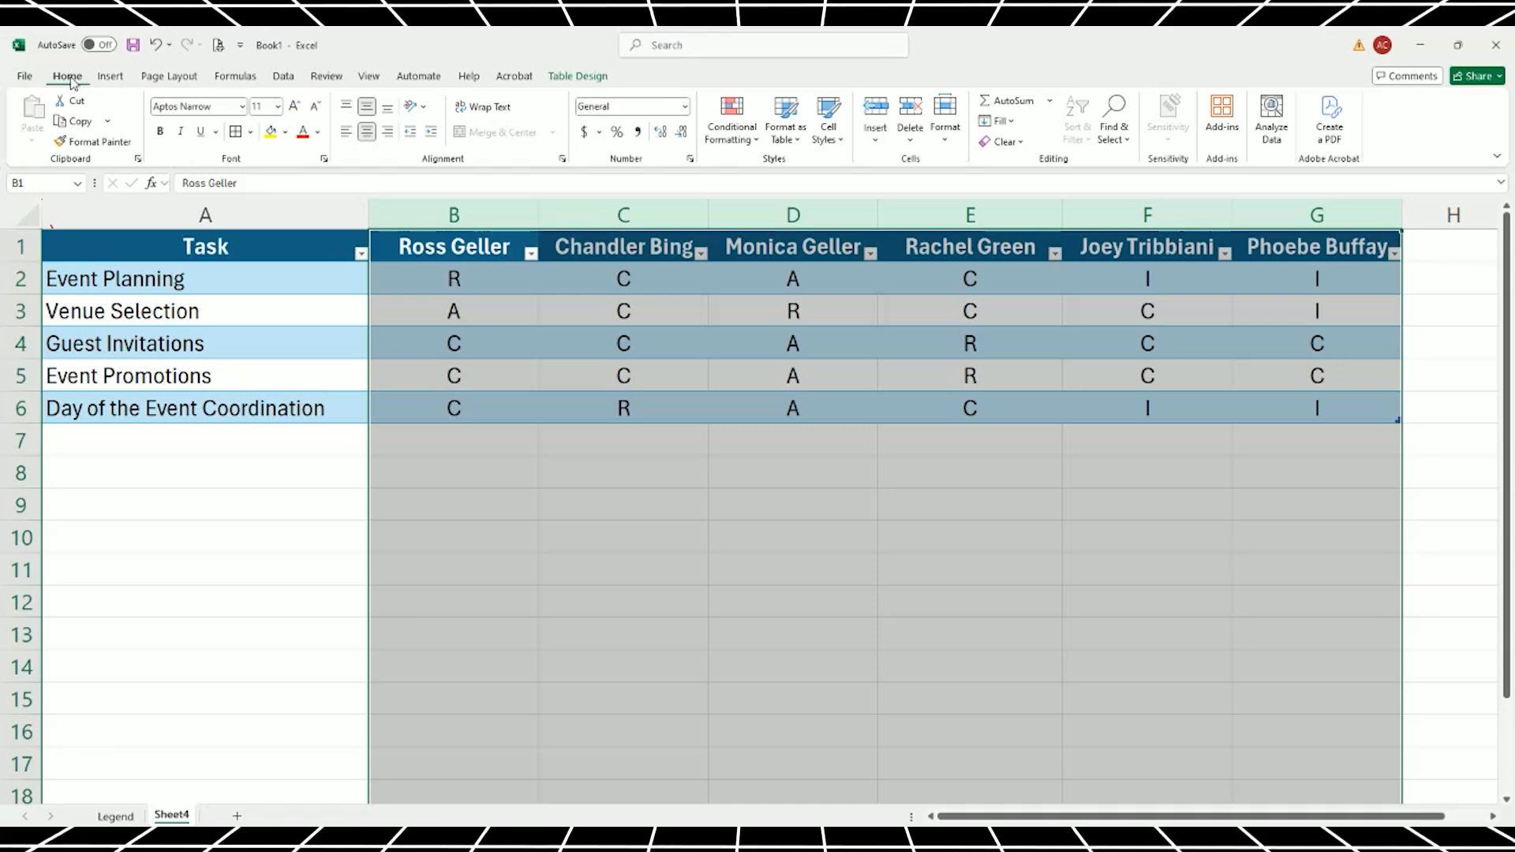
left_click(759, 141)
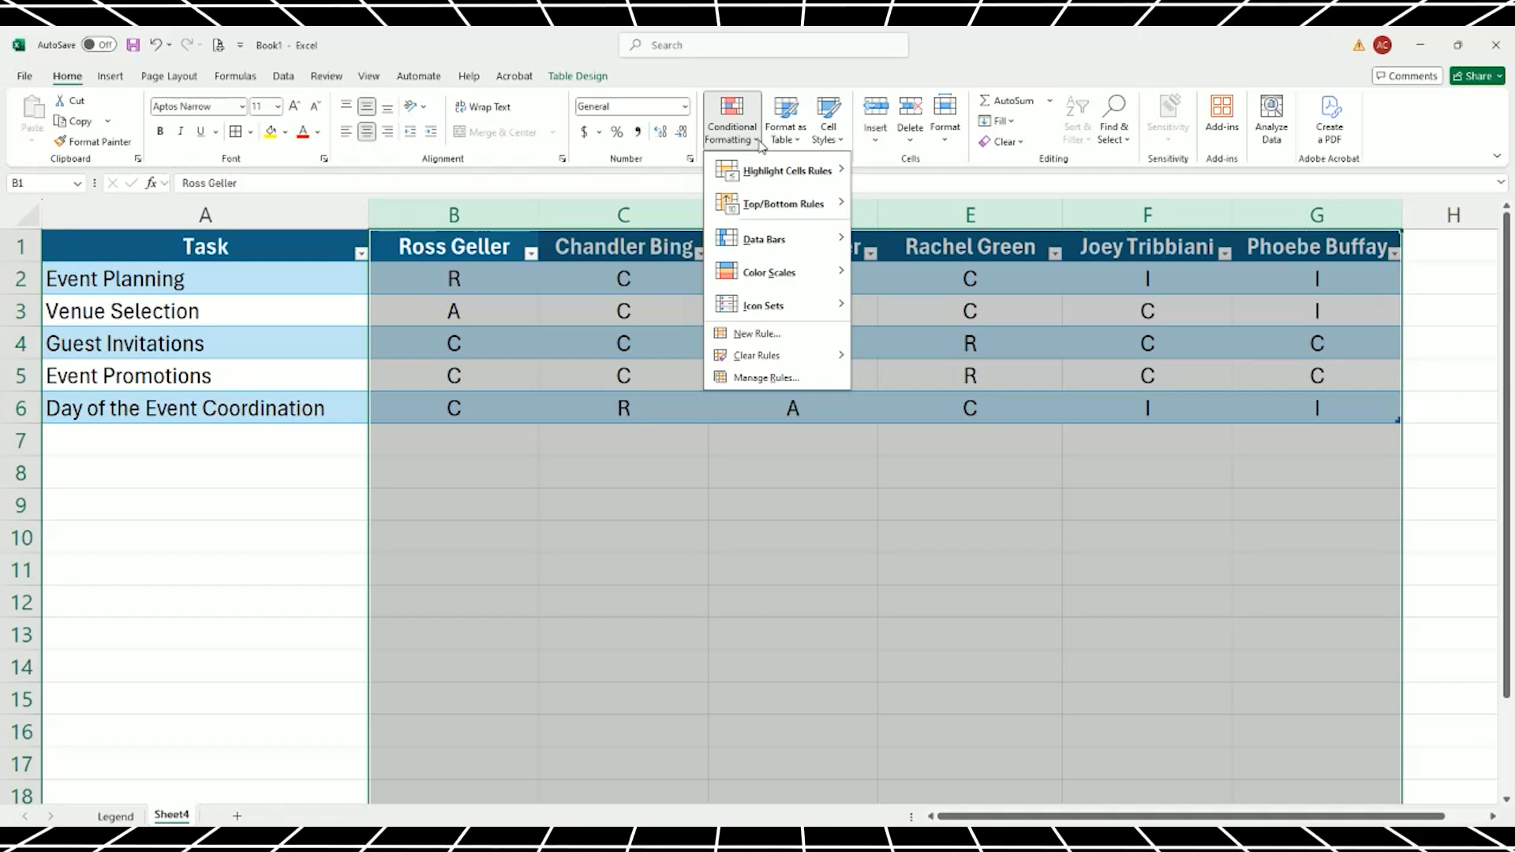
mouse_move(790, 174)
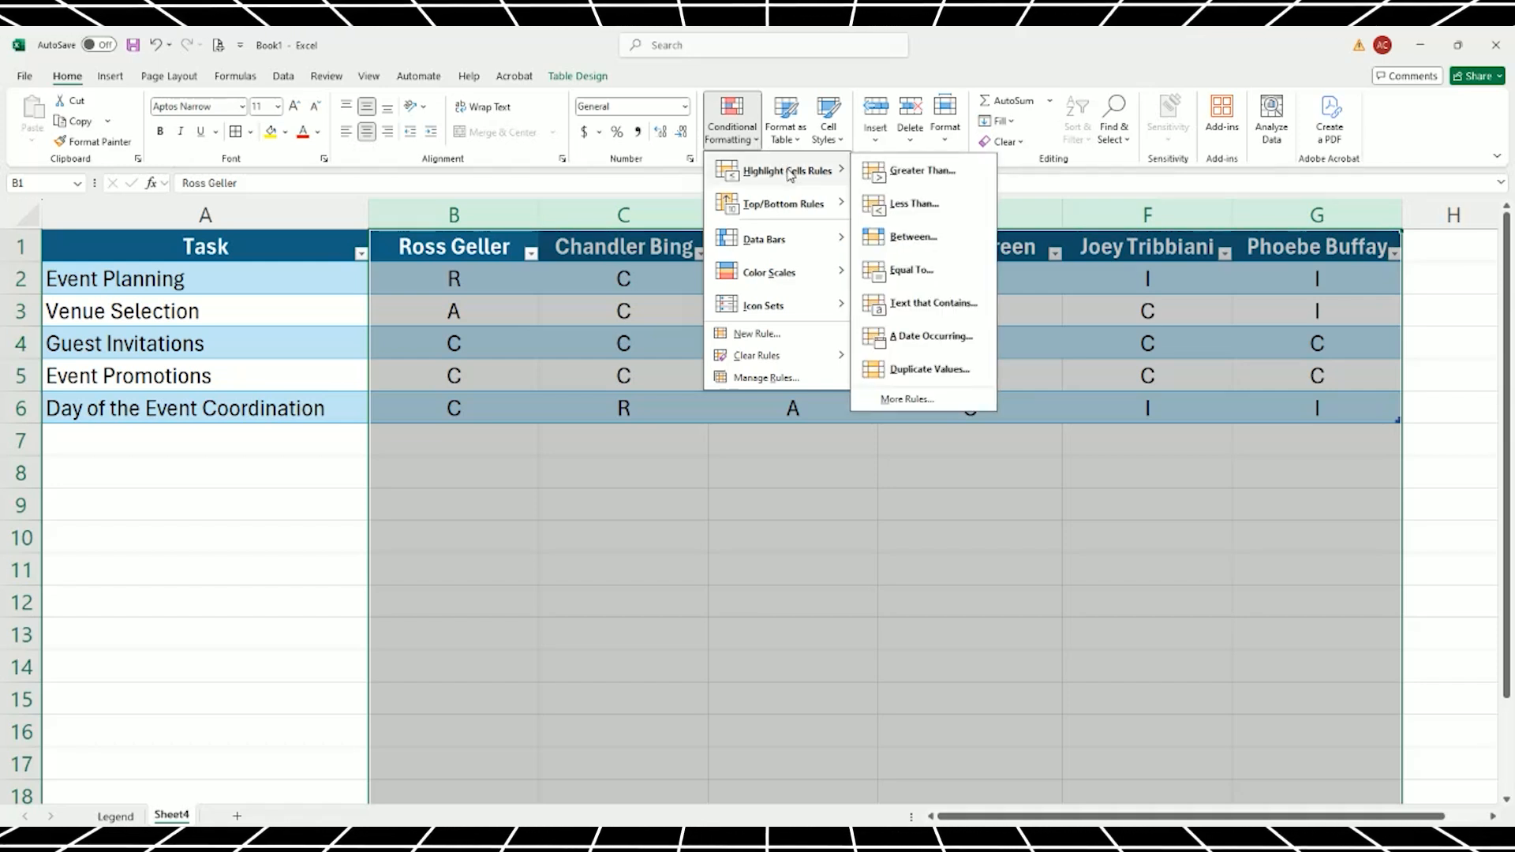
left_click(936, 280)
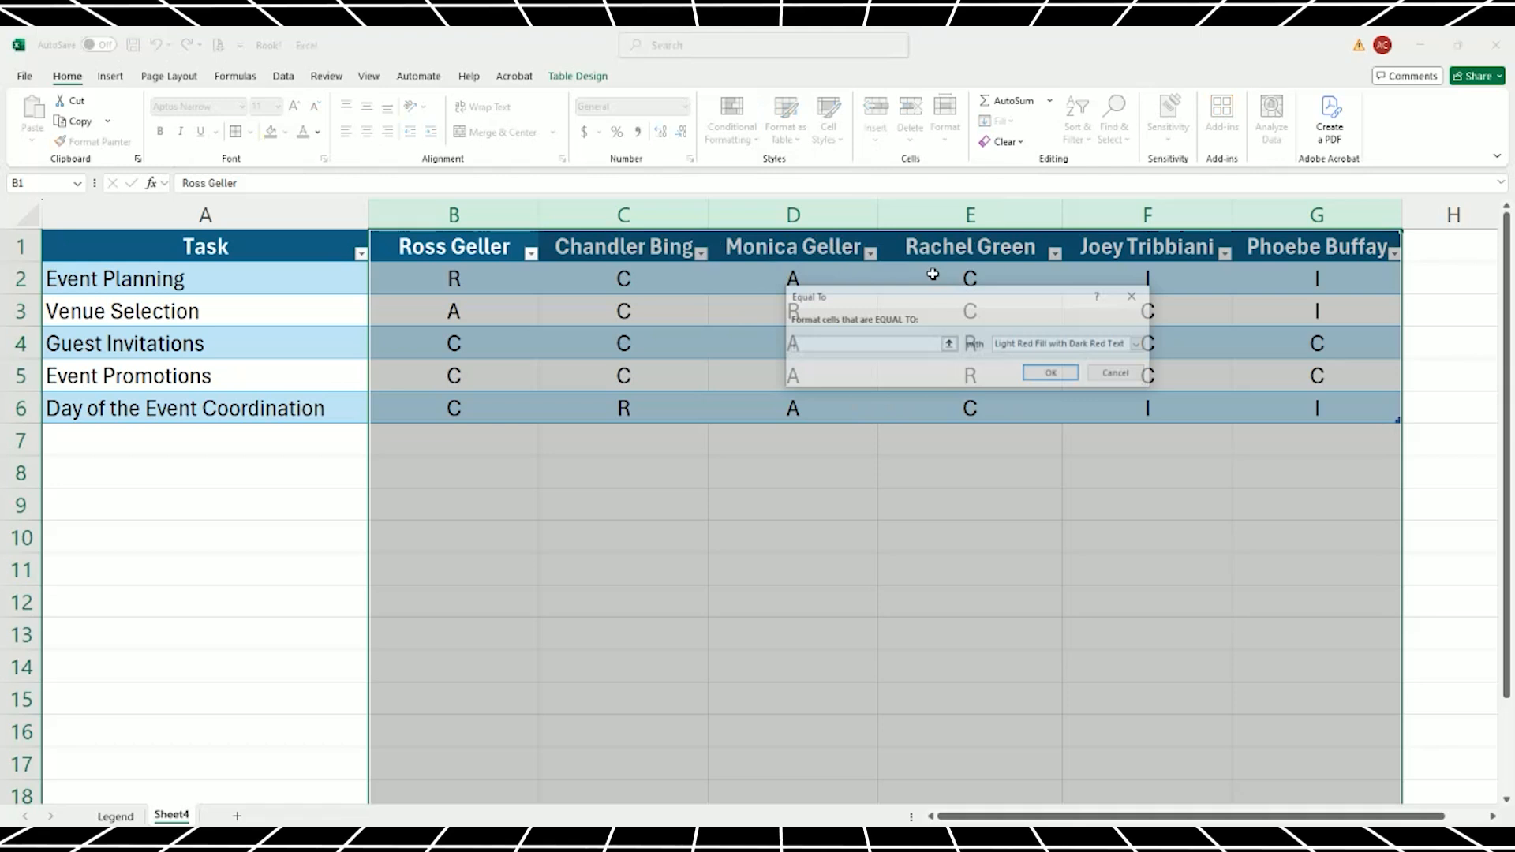
left_click_drag(938, 304, 689, 470)
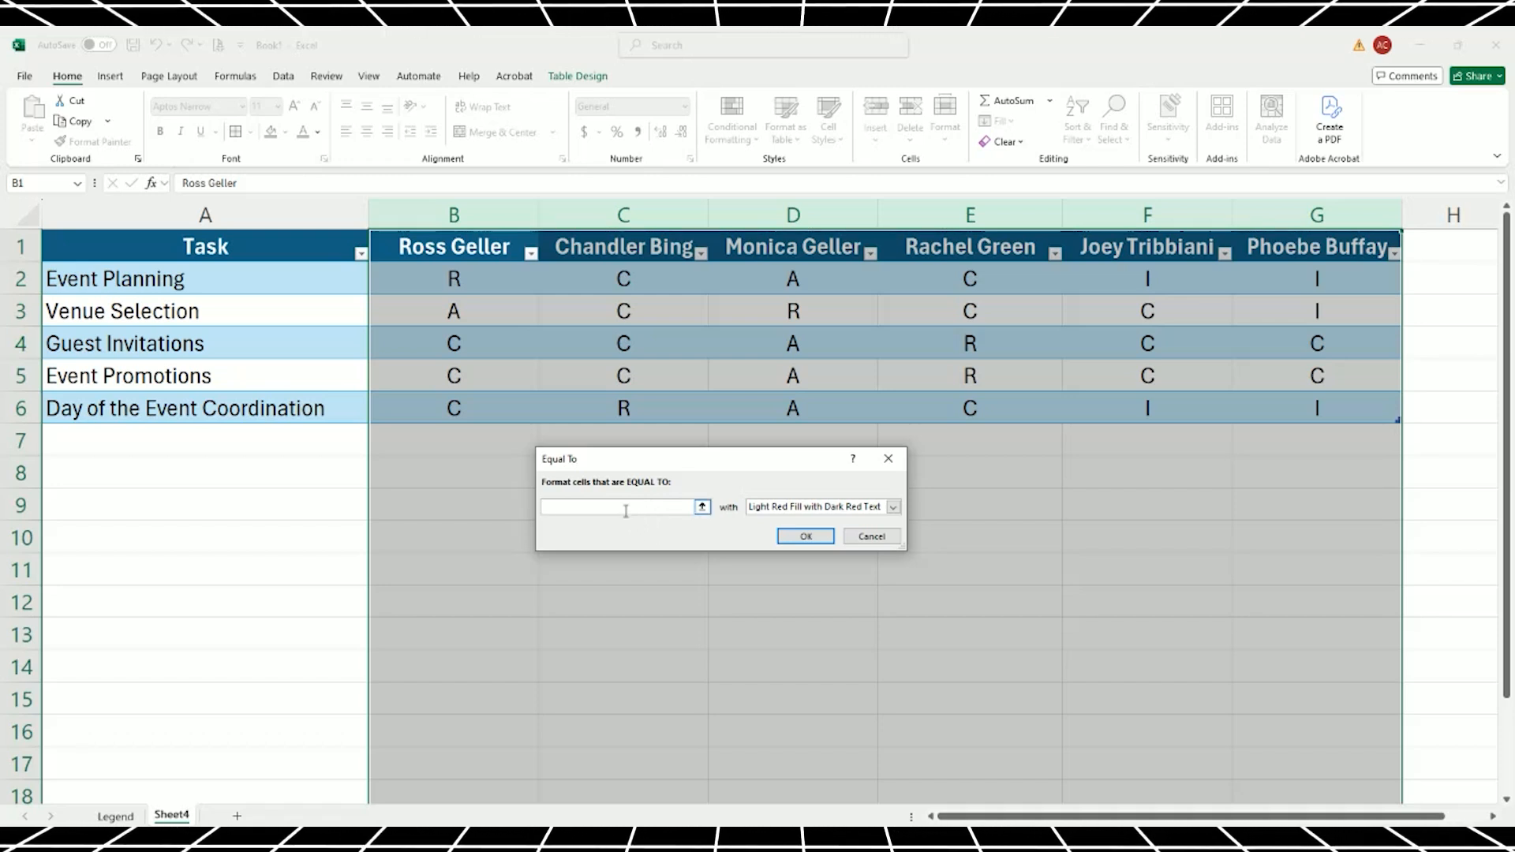
type("r")
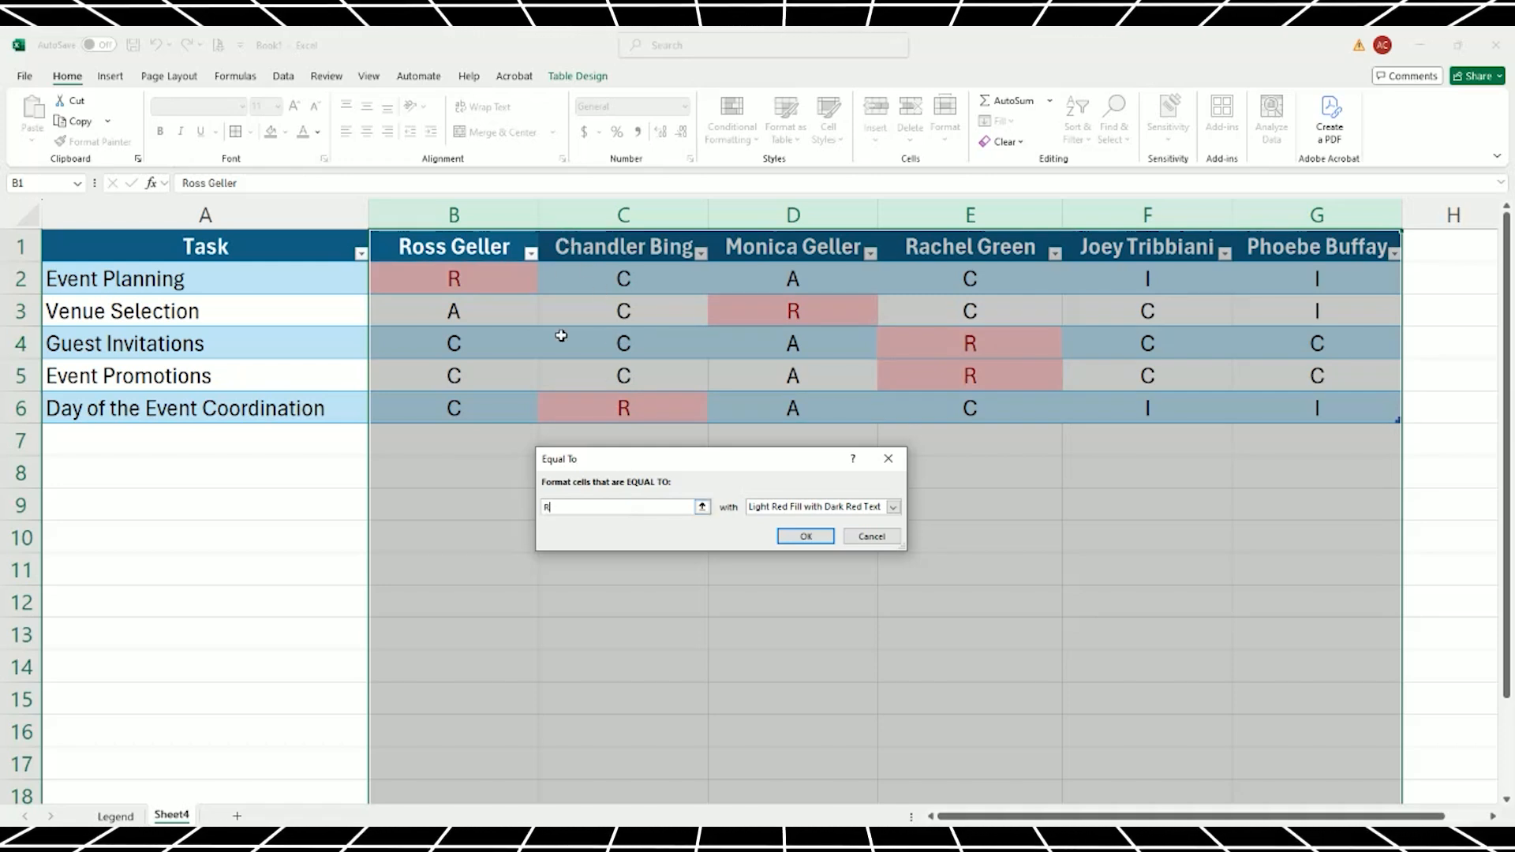
Try Light Red Fill and Red Text for the "R" rule, but apply it with Light Red Fill with Dark Red Text.
left_click(860, 512)
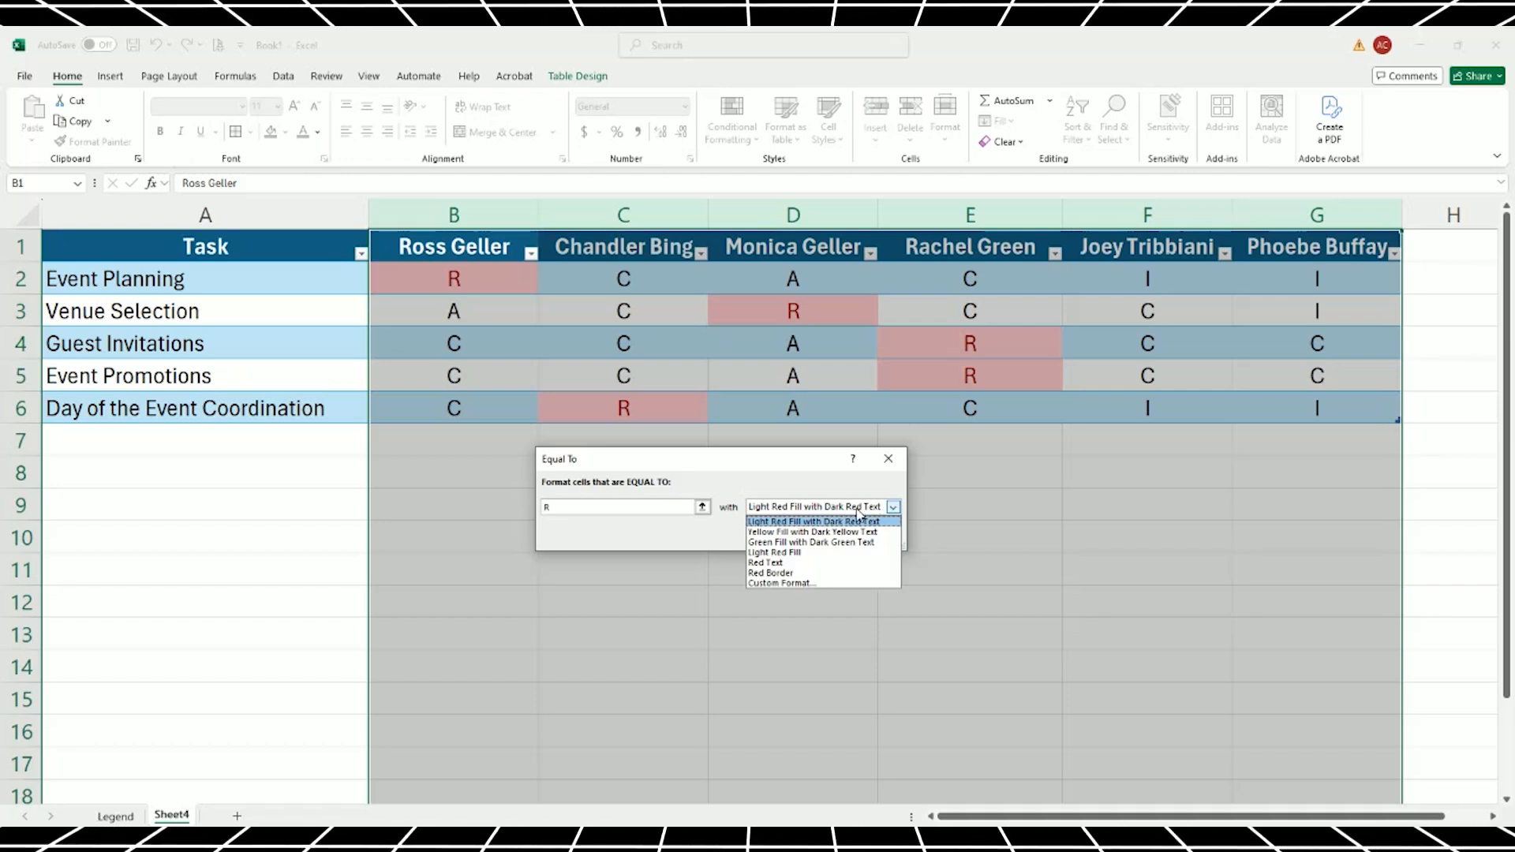
left_click(833, 553)
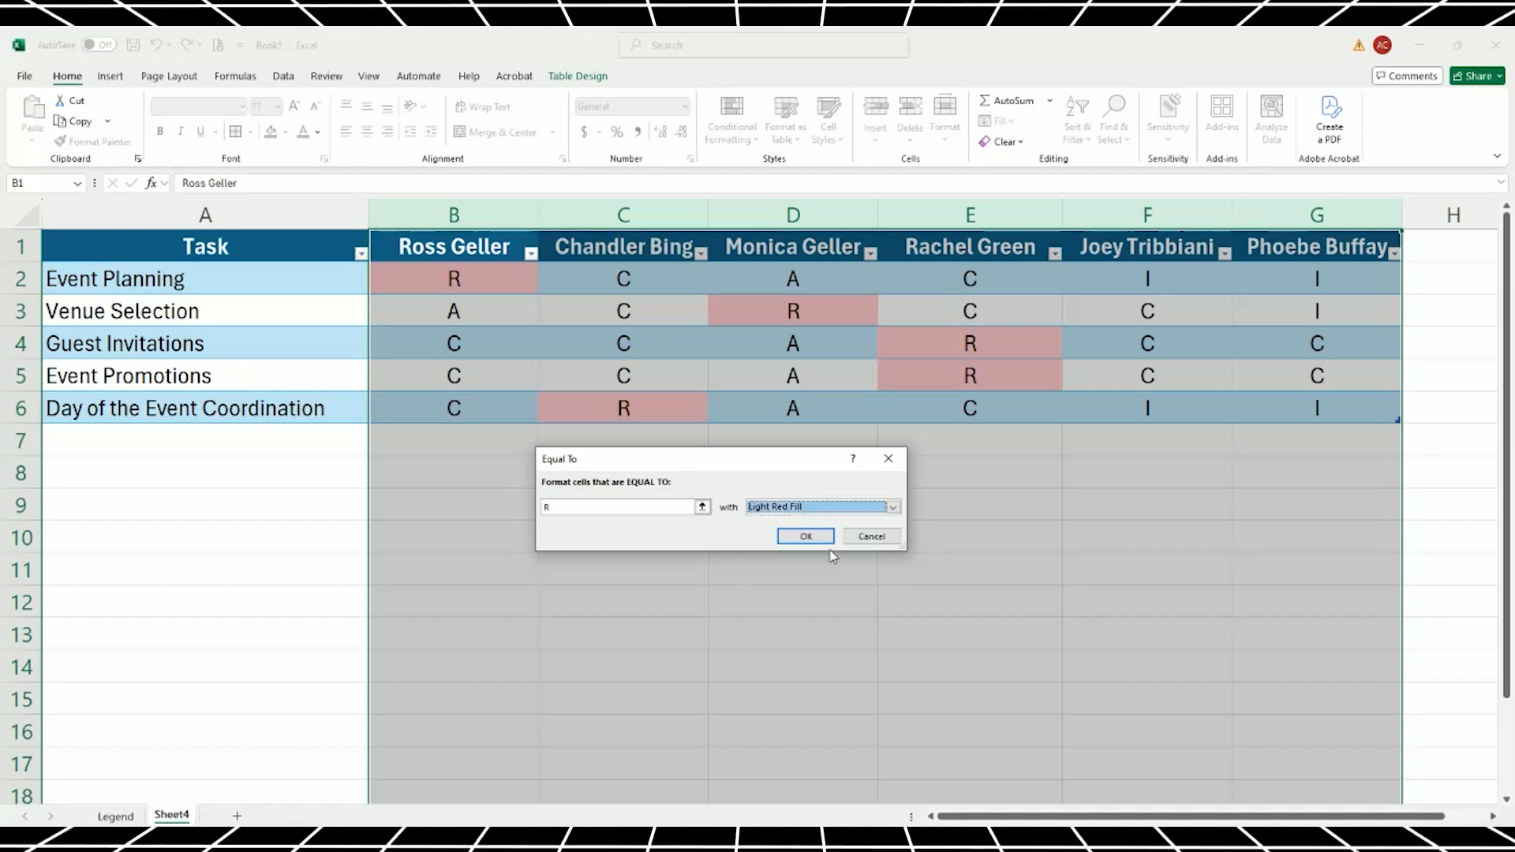
left_click(848, 507)
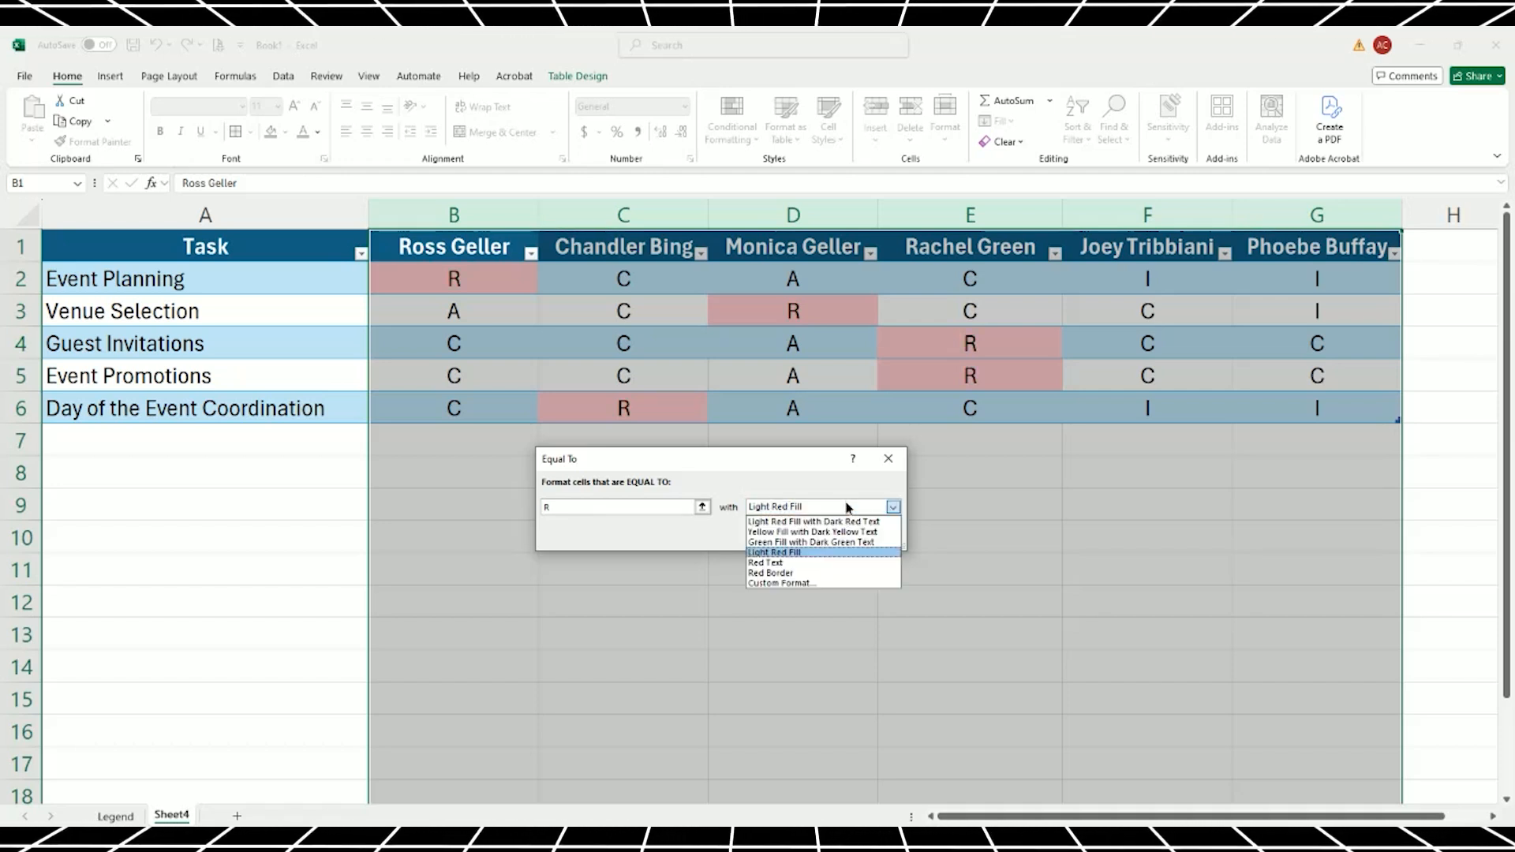
left_click(823, 562)
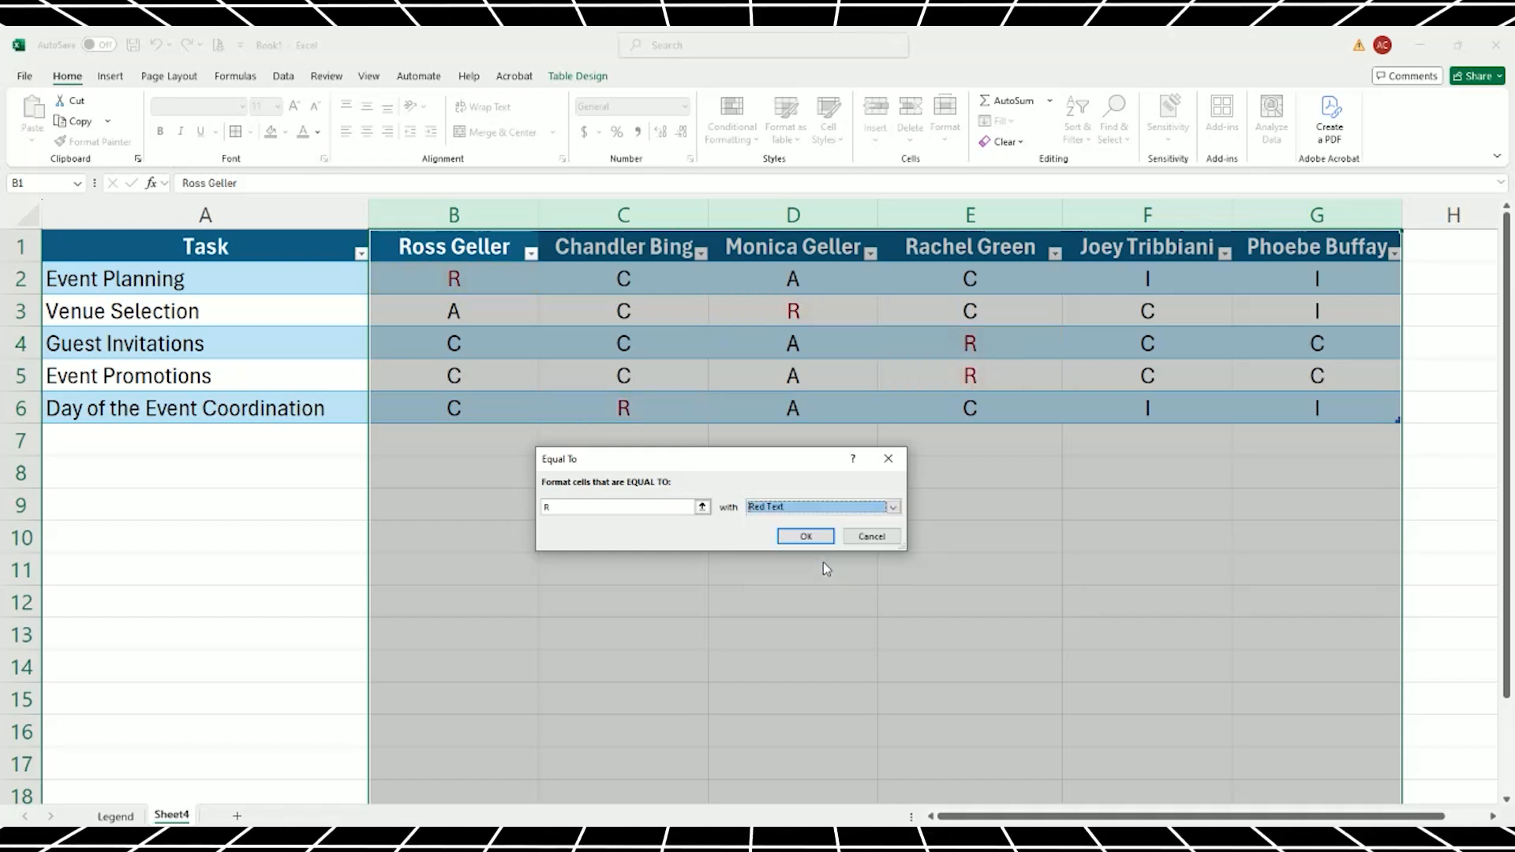
left_click(832, 509)
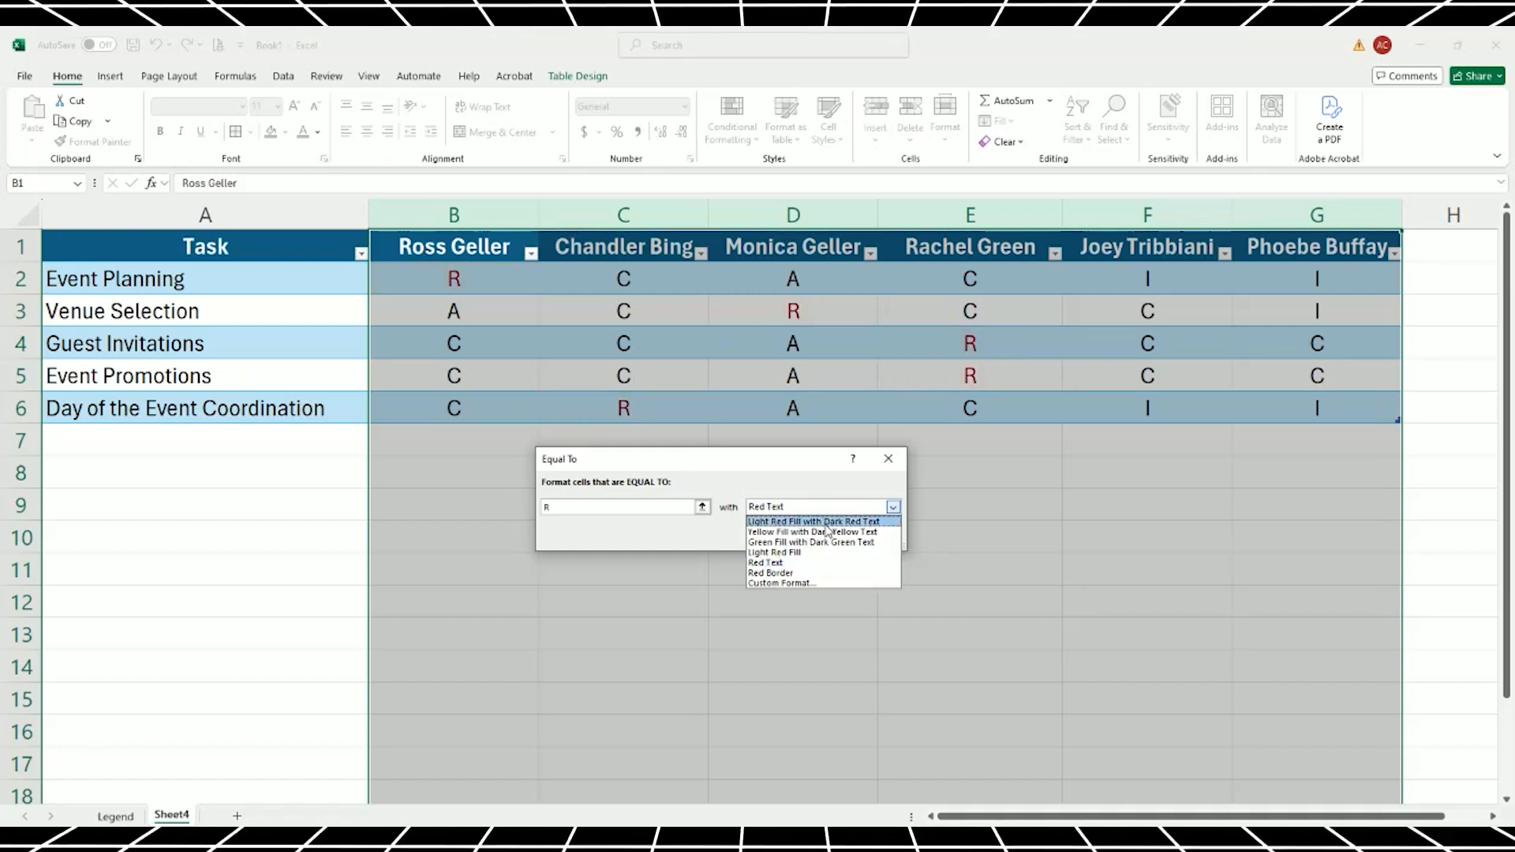
left_click(825, 522)
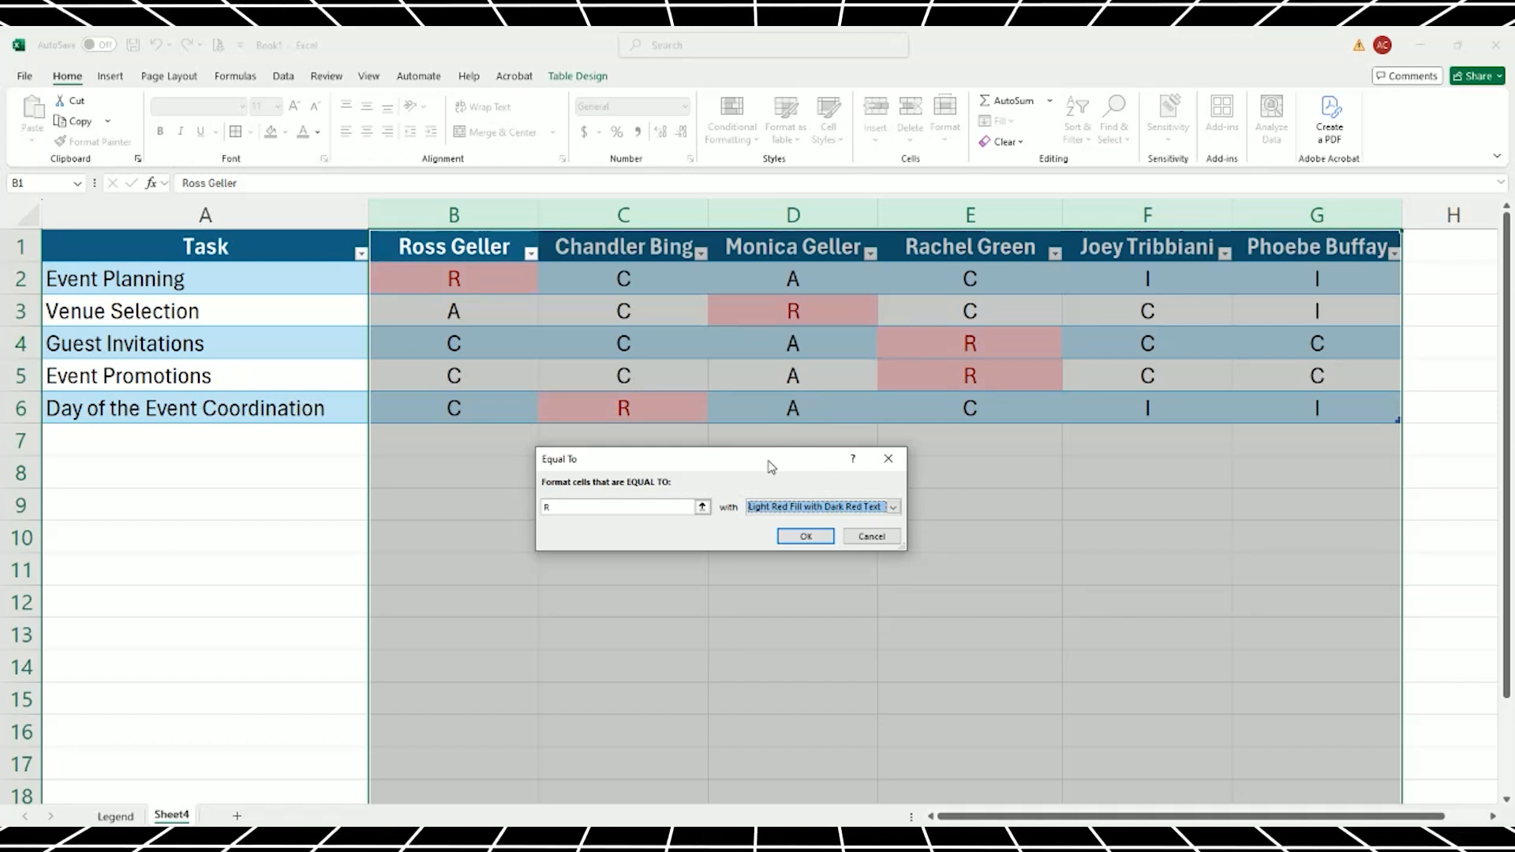
left_click(802, 539)
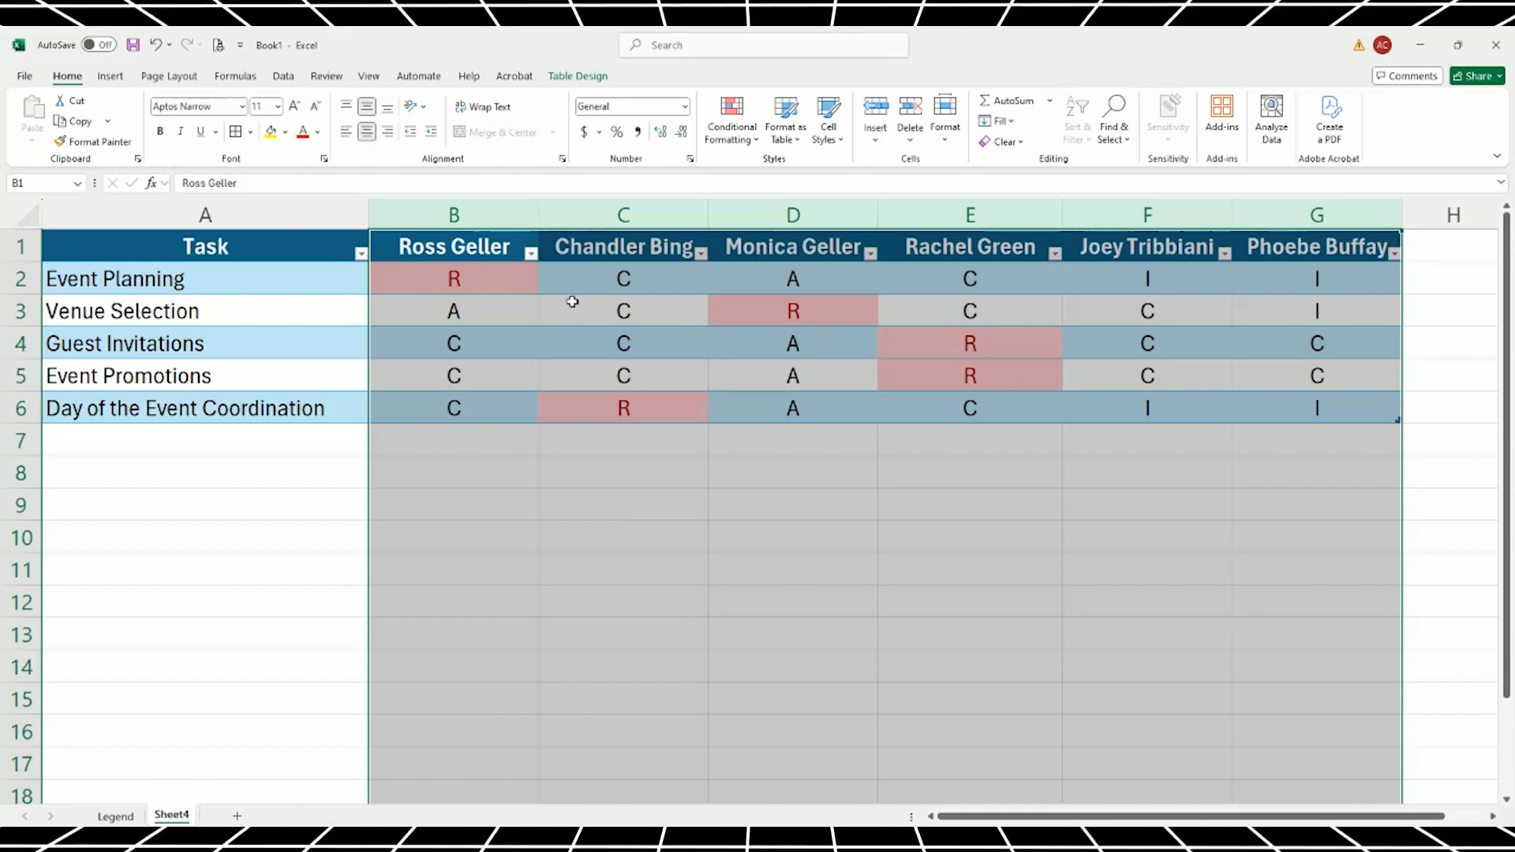
Add an Equal To highlight rule to columns B through G that formats "A" with Green Fill with Dark Green Text.
left_click(740, 144)
mouse_move(789, 171)
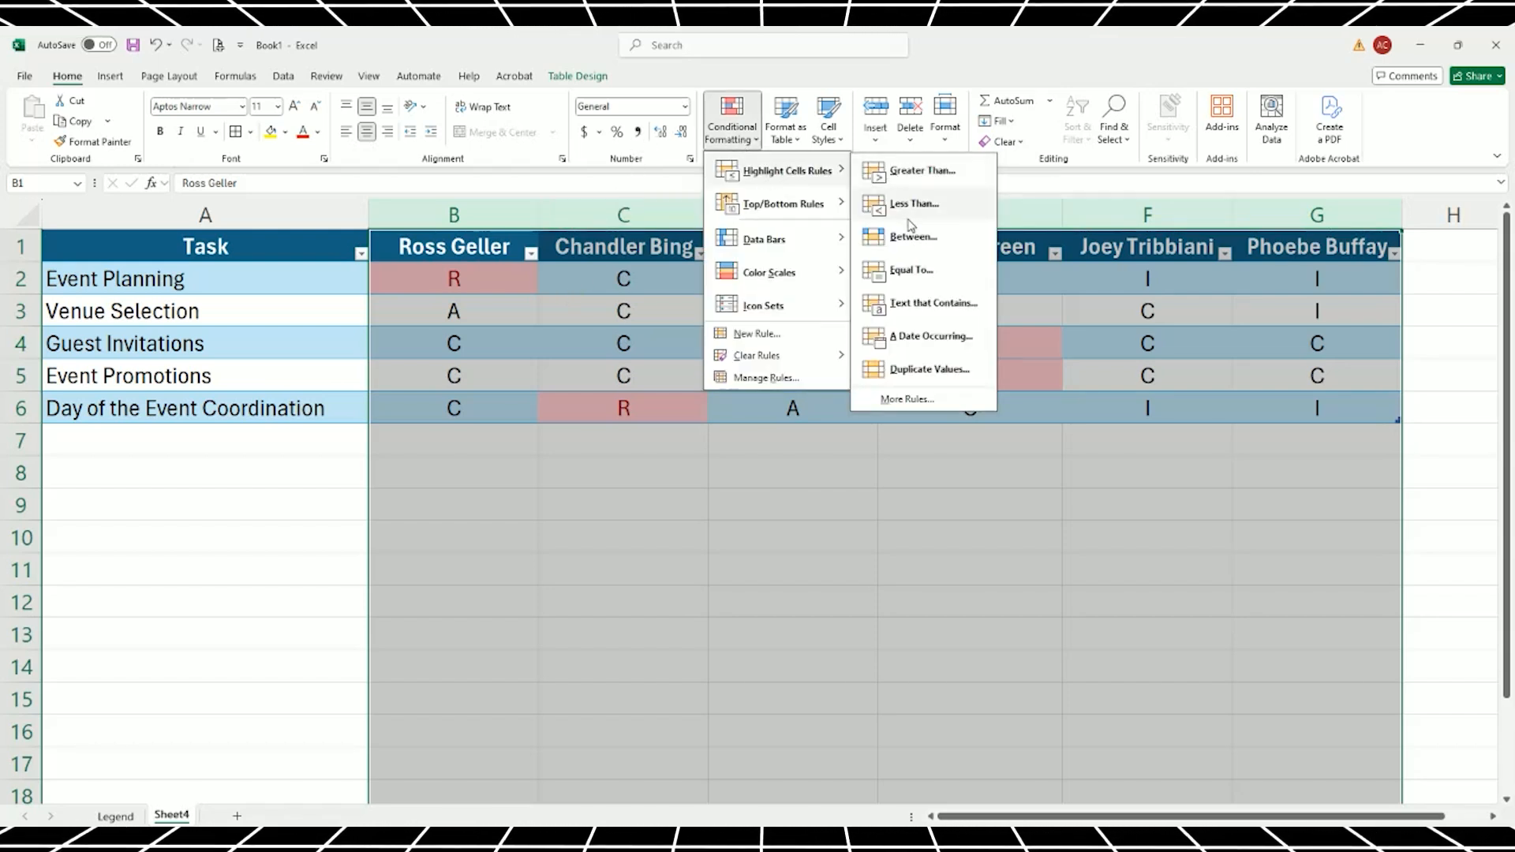
left_click(912, 269)
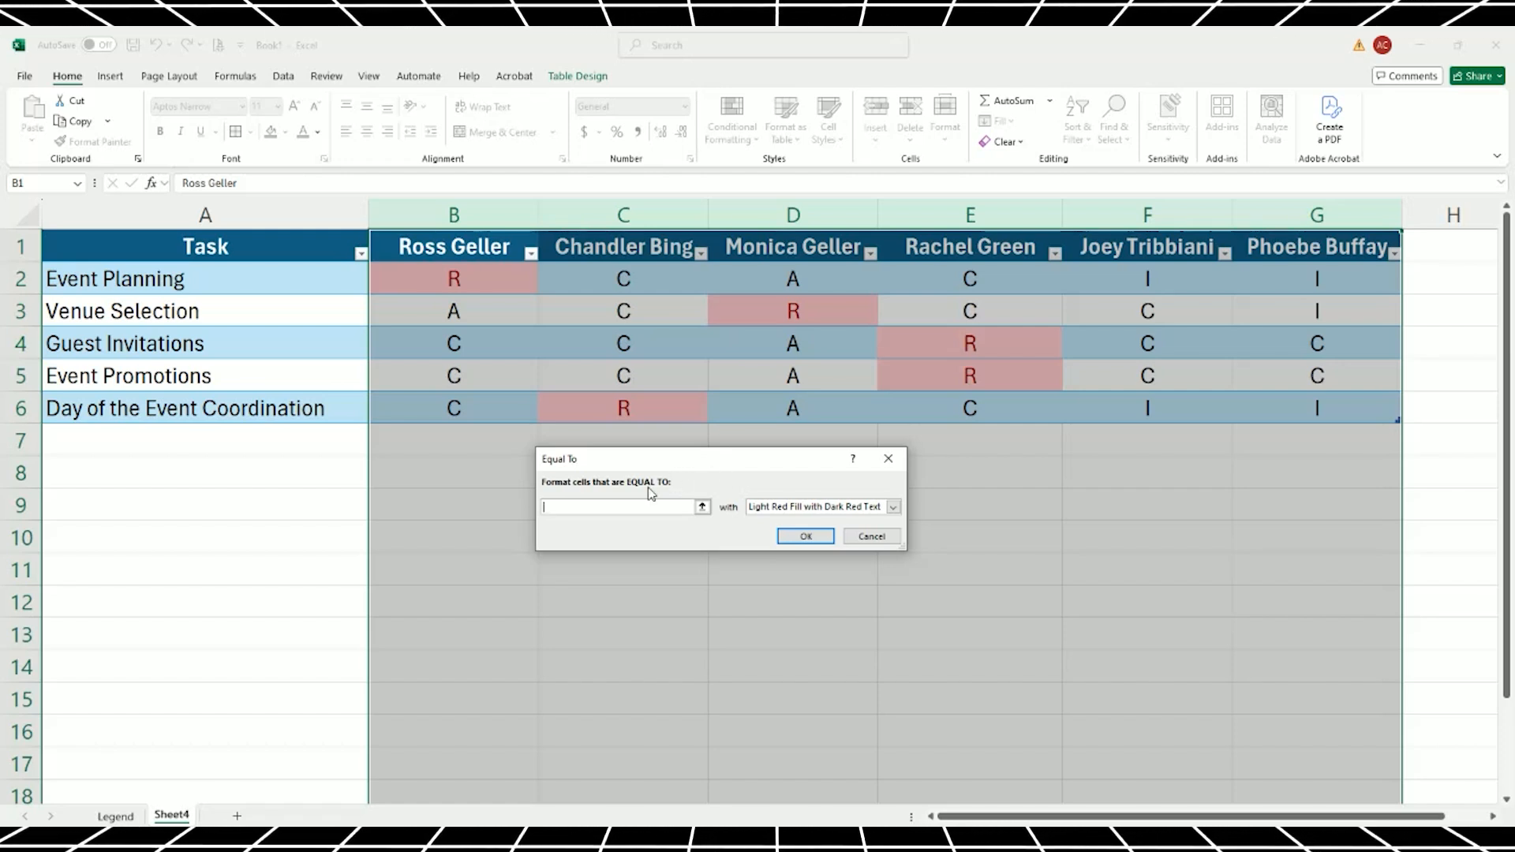
type("A")
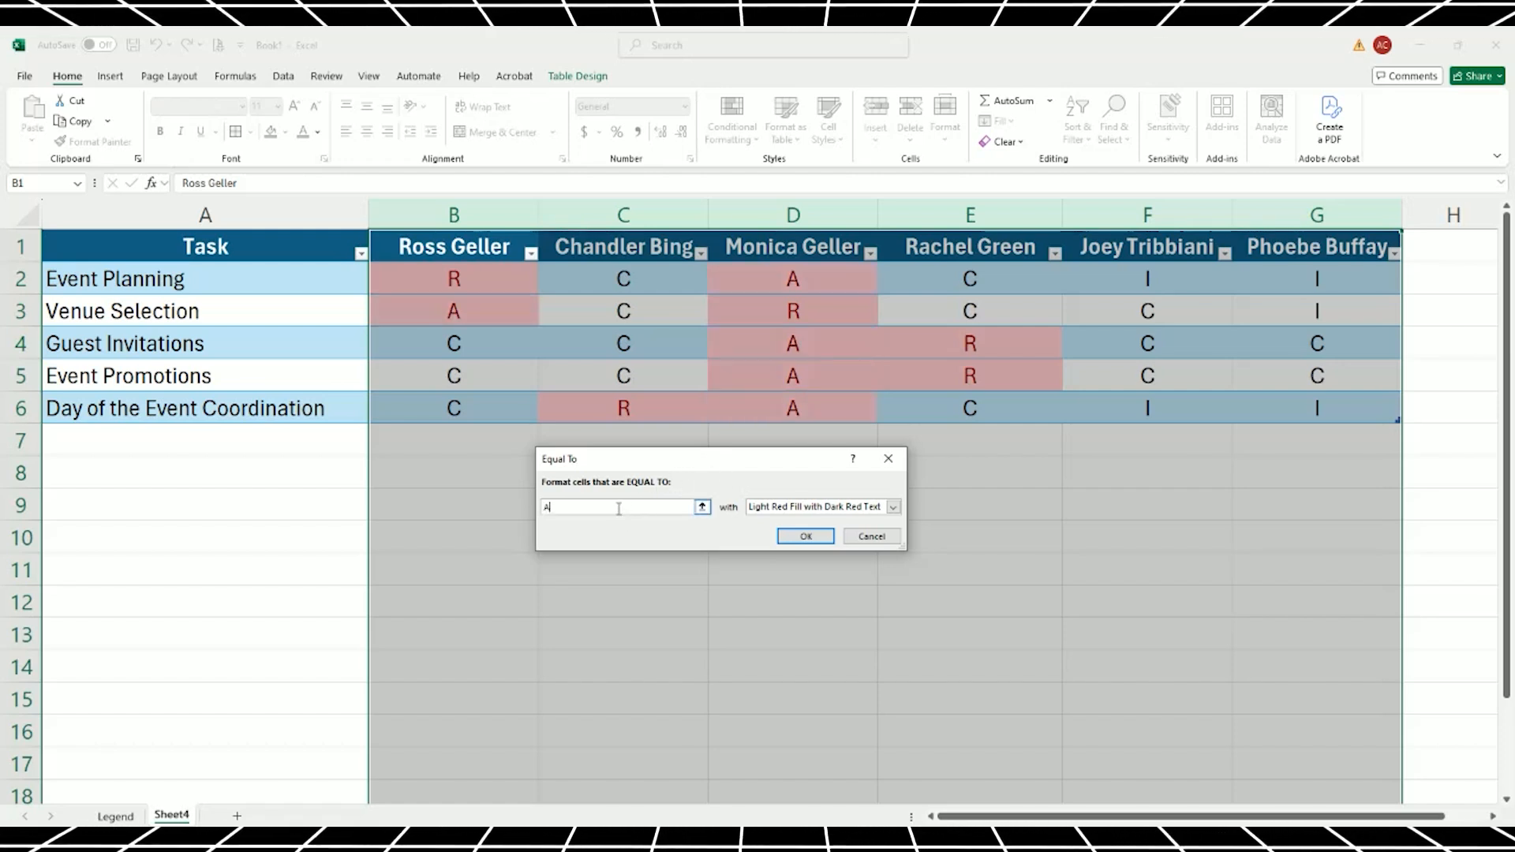
left_click(893, 508)
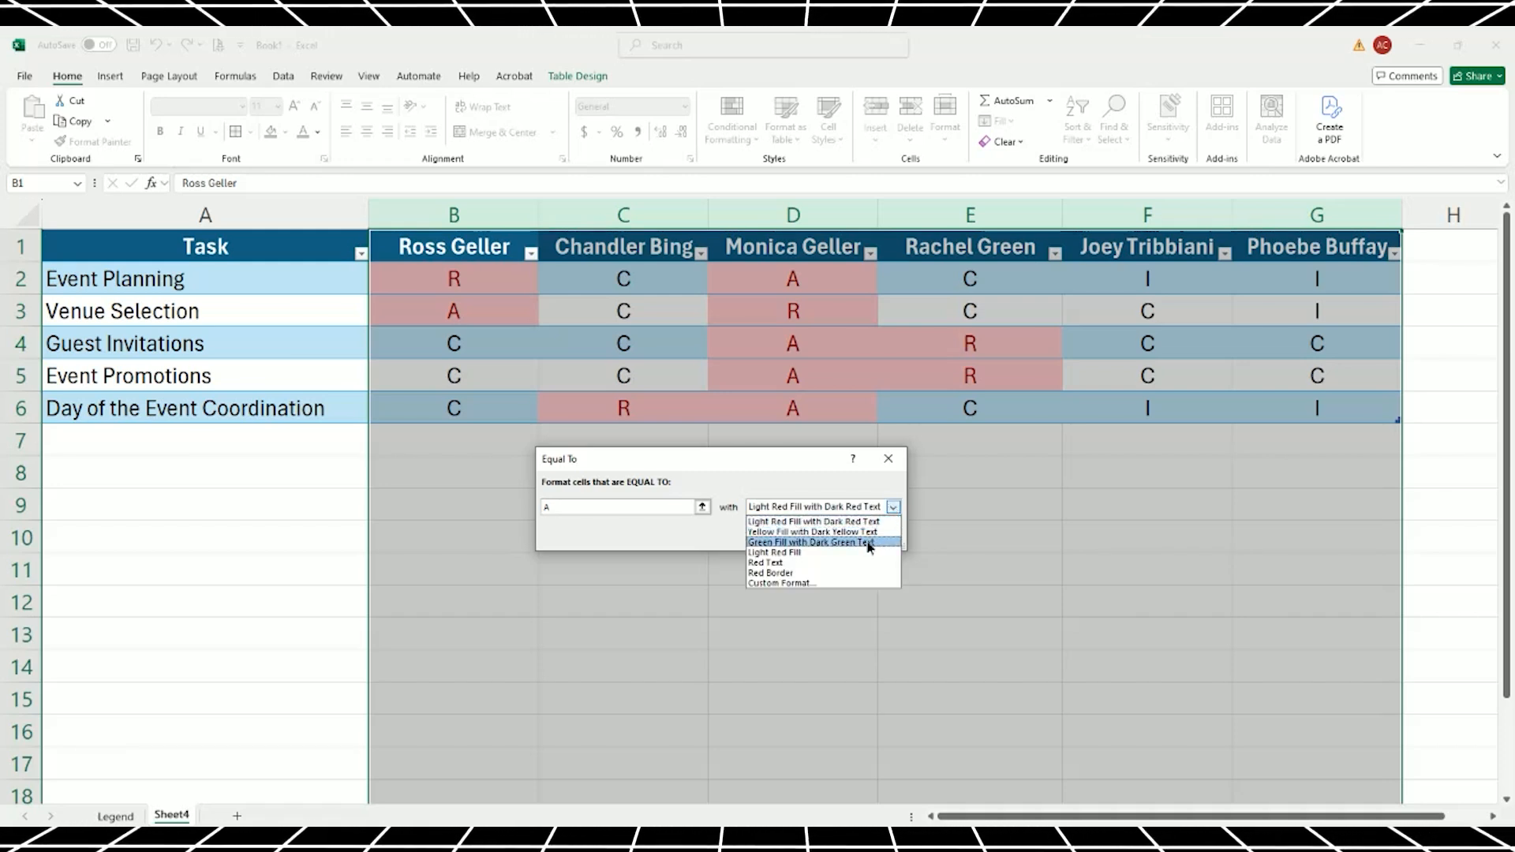
left_click(869, 543)
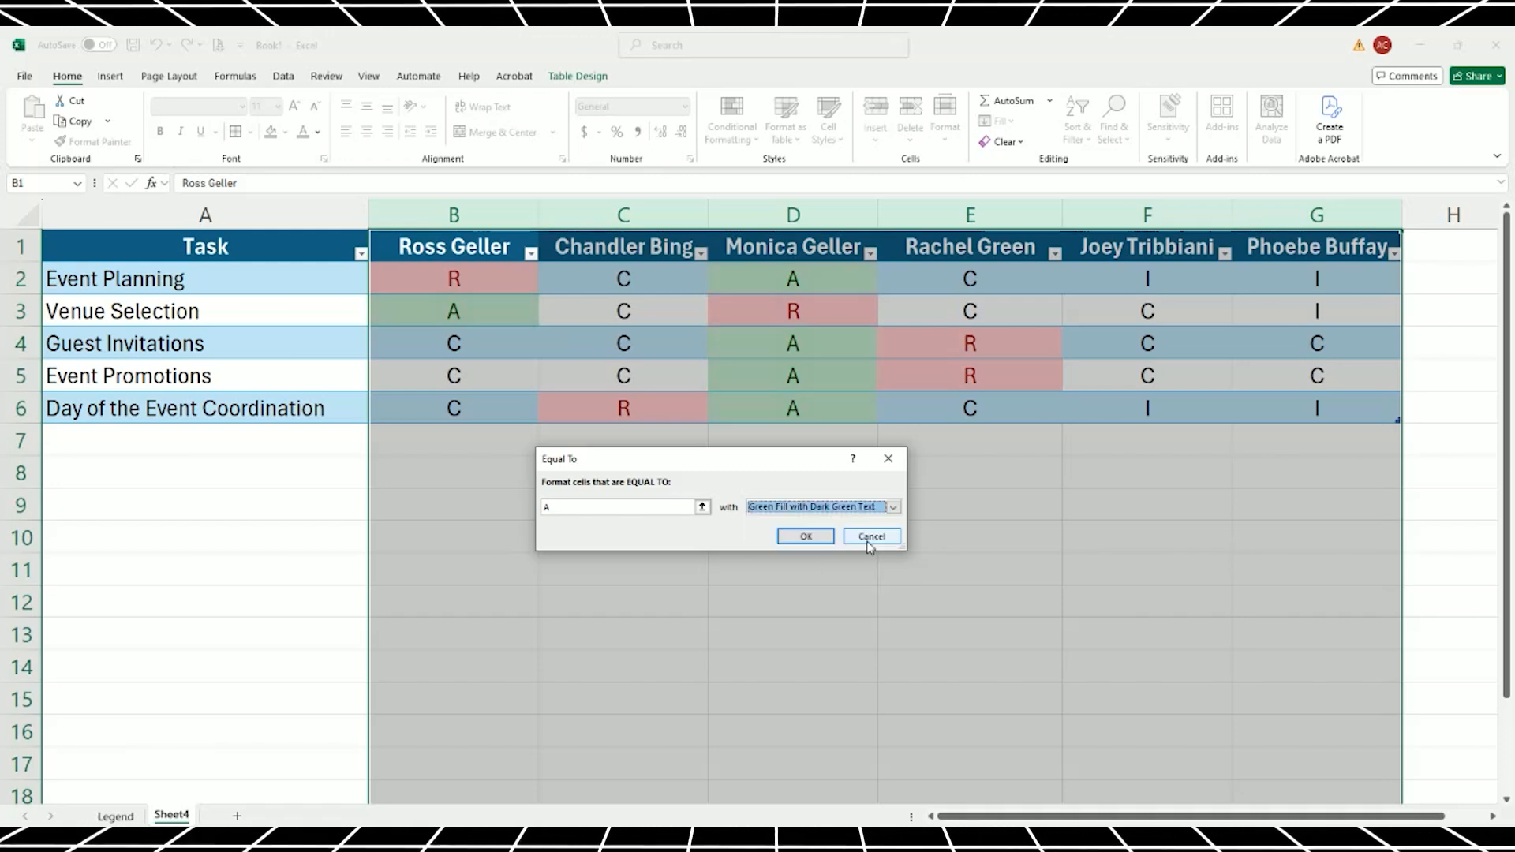
left_click(806, 539)
Add an Equal To highlight rule to columns B through G that formats "C" with Yellow Fill with Dark Yellow Text.
left_click(747, 147)
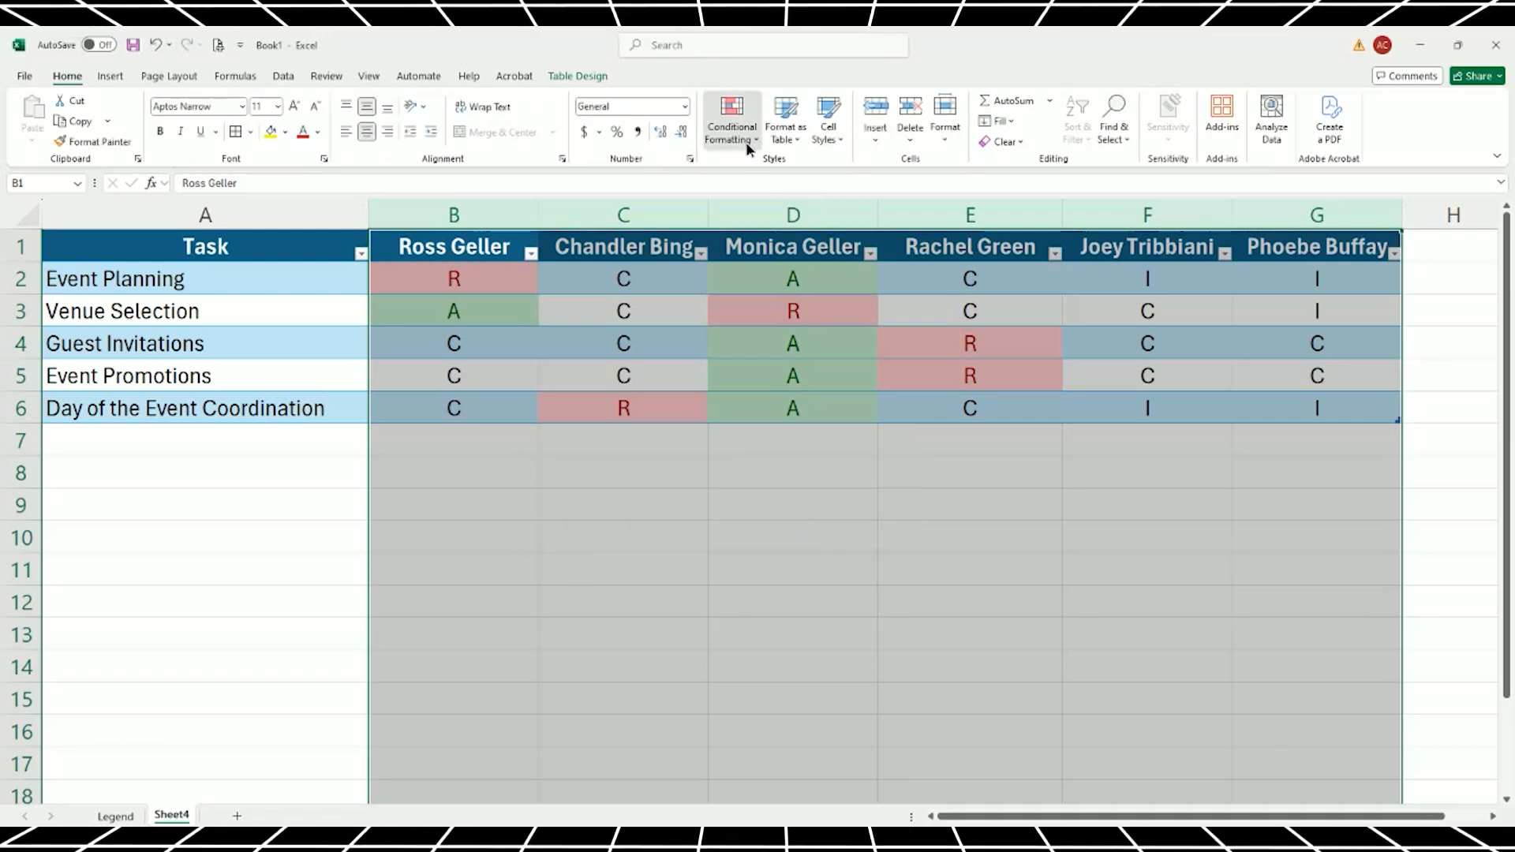
mouse_move(764, 180)
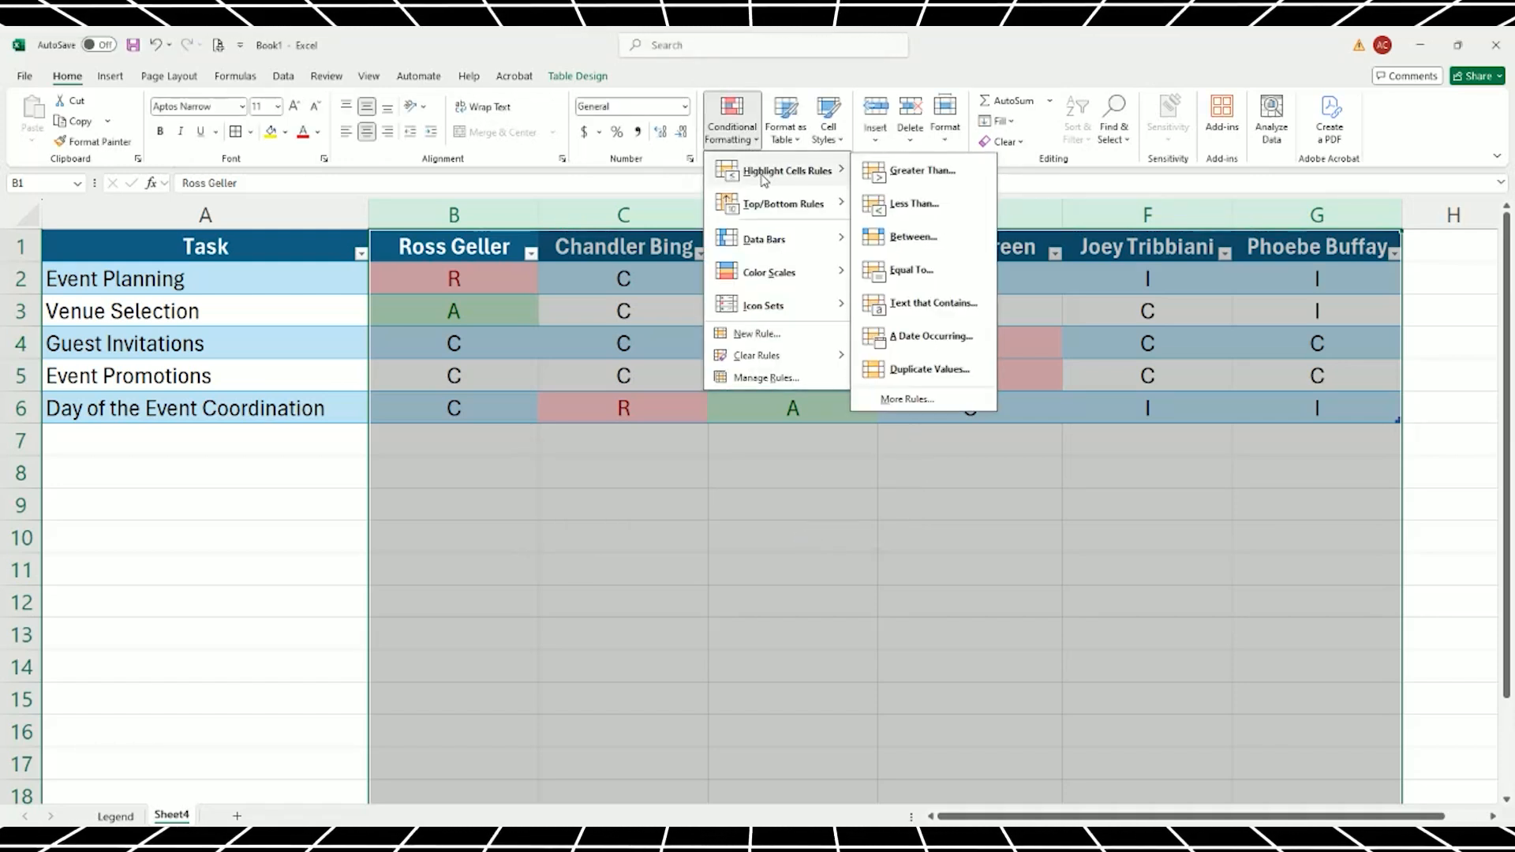
left_click(907, 268)
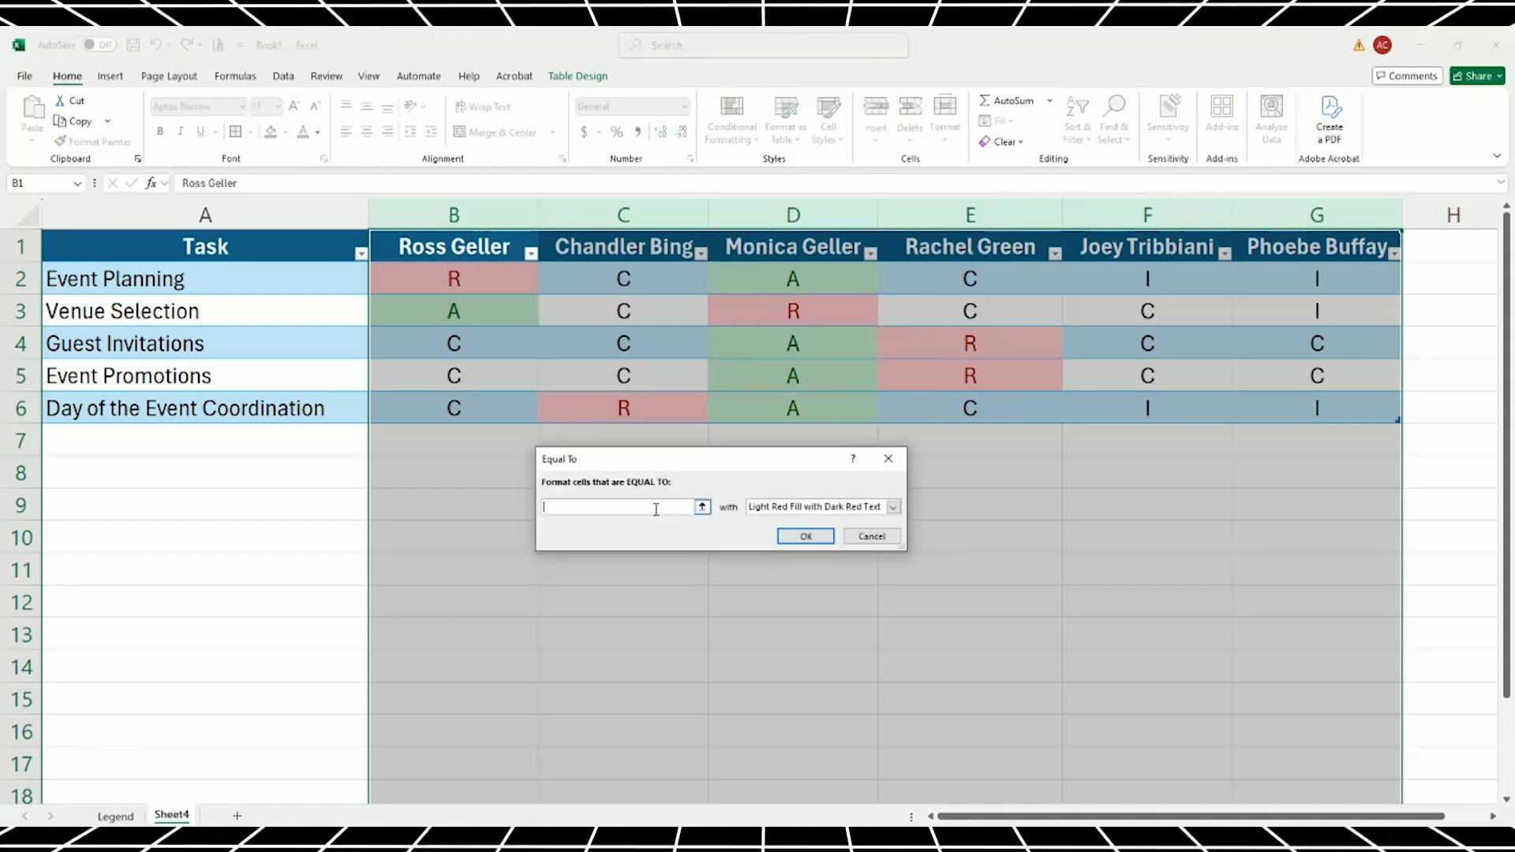
type("C")
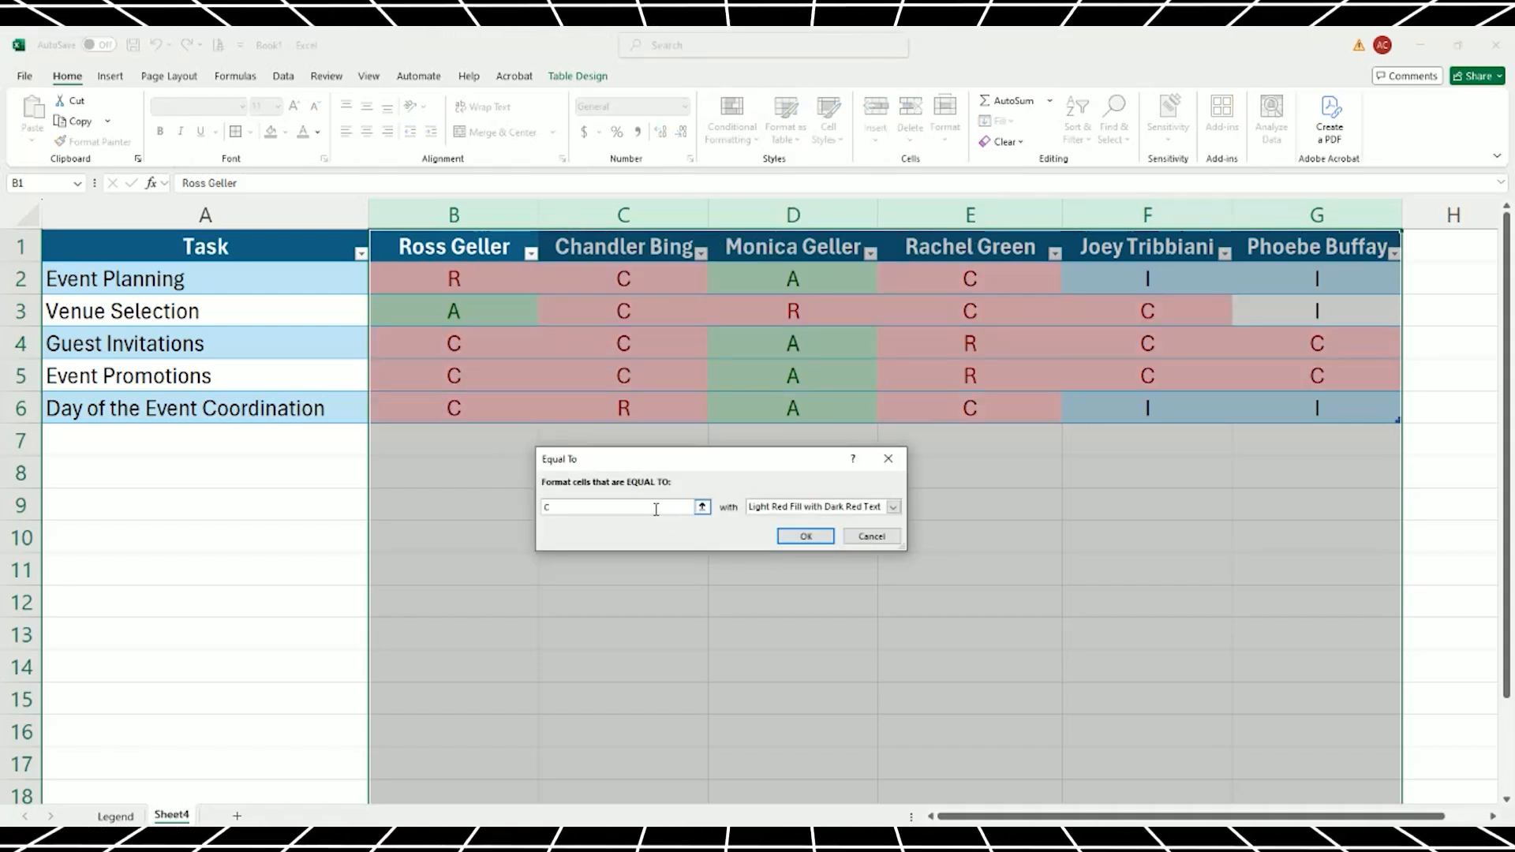
left_click(827, 507)
left_click(833, 533)
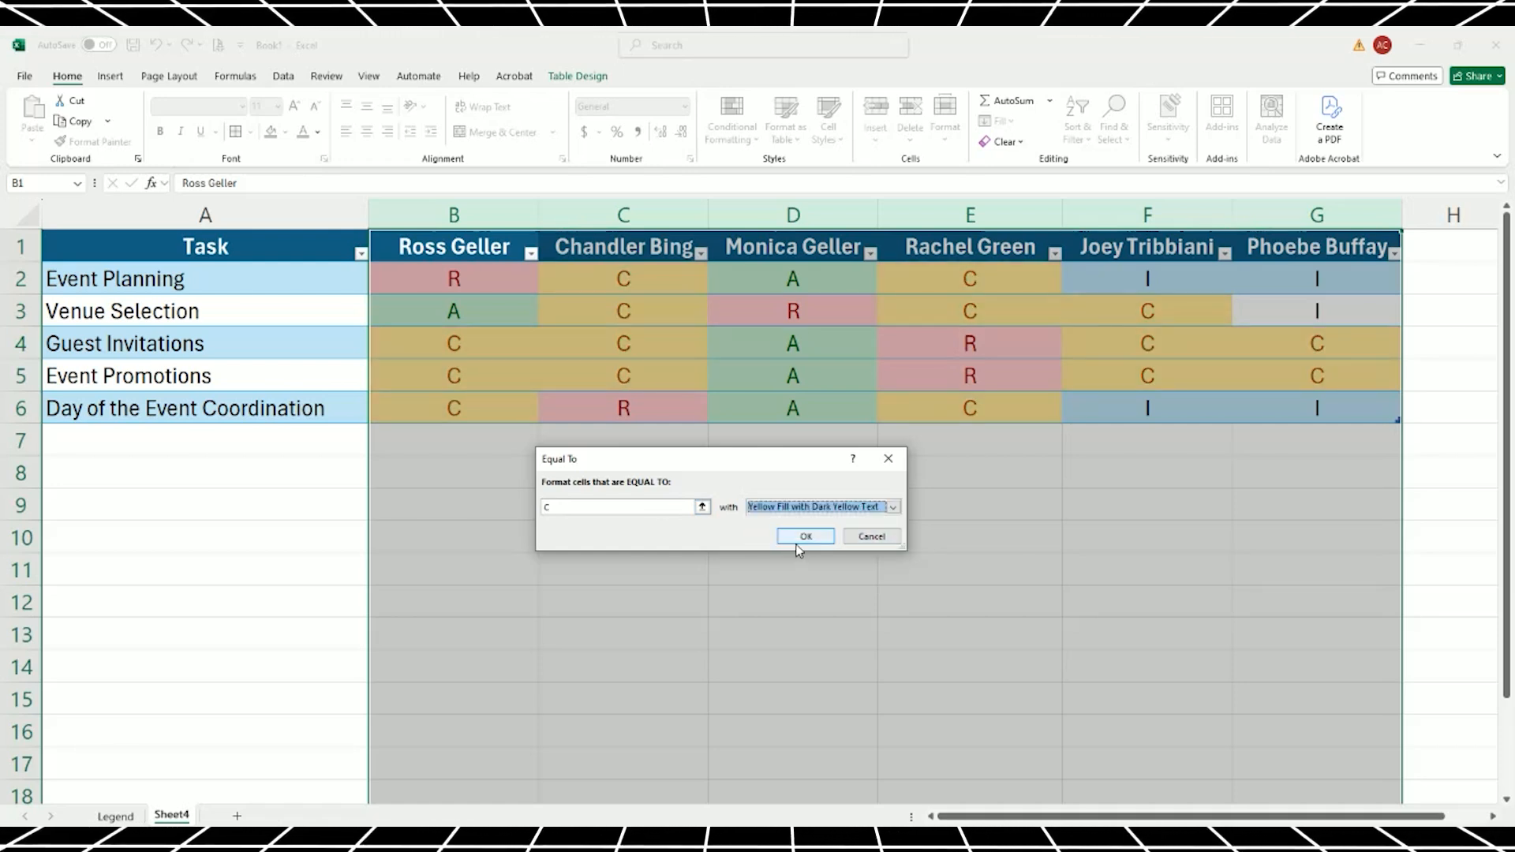
left_click(802, 538)
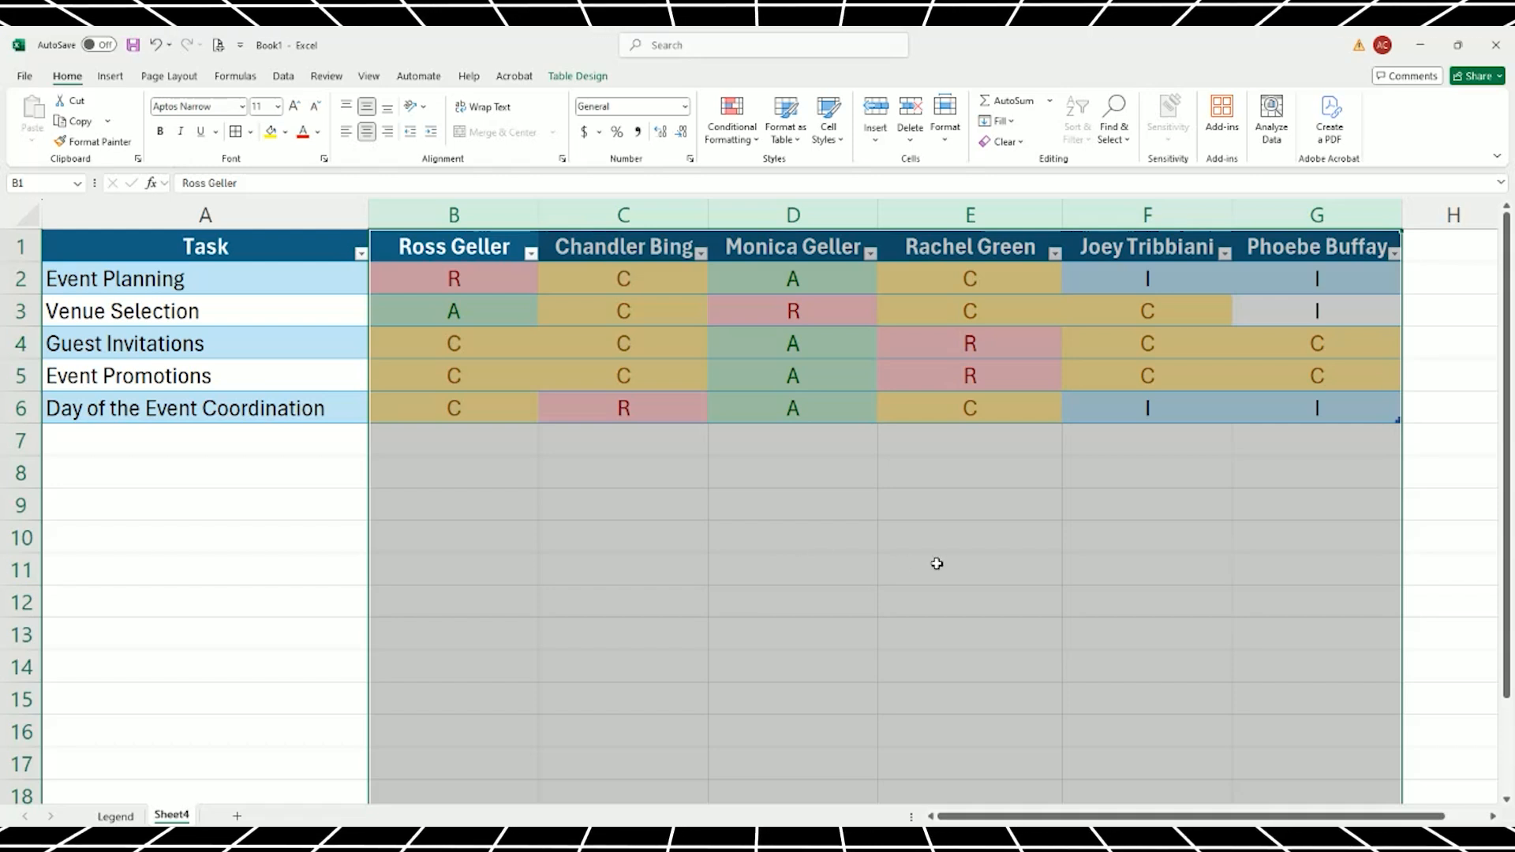
Set up an Equal To highlight rule for the value "I" on columns B through G.
left_click(749, 139)
mouse_move(757, 169)
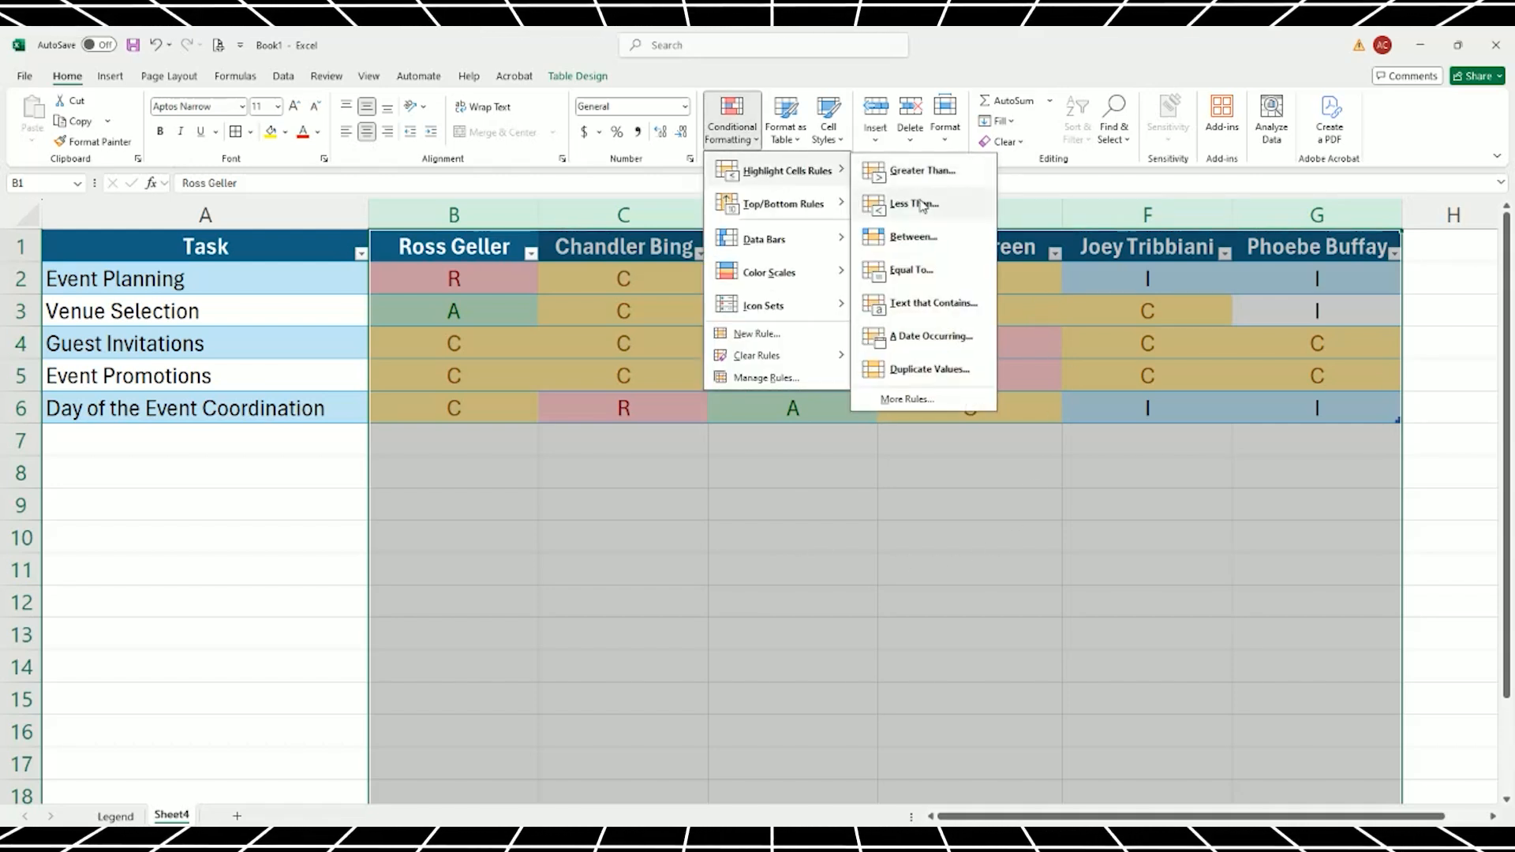
left_click(927, 275)
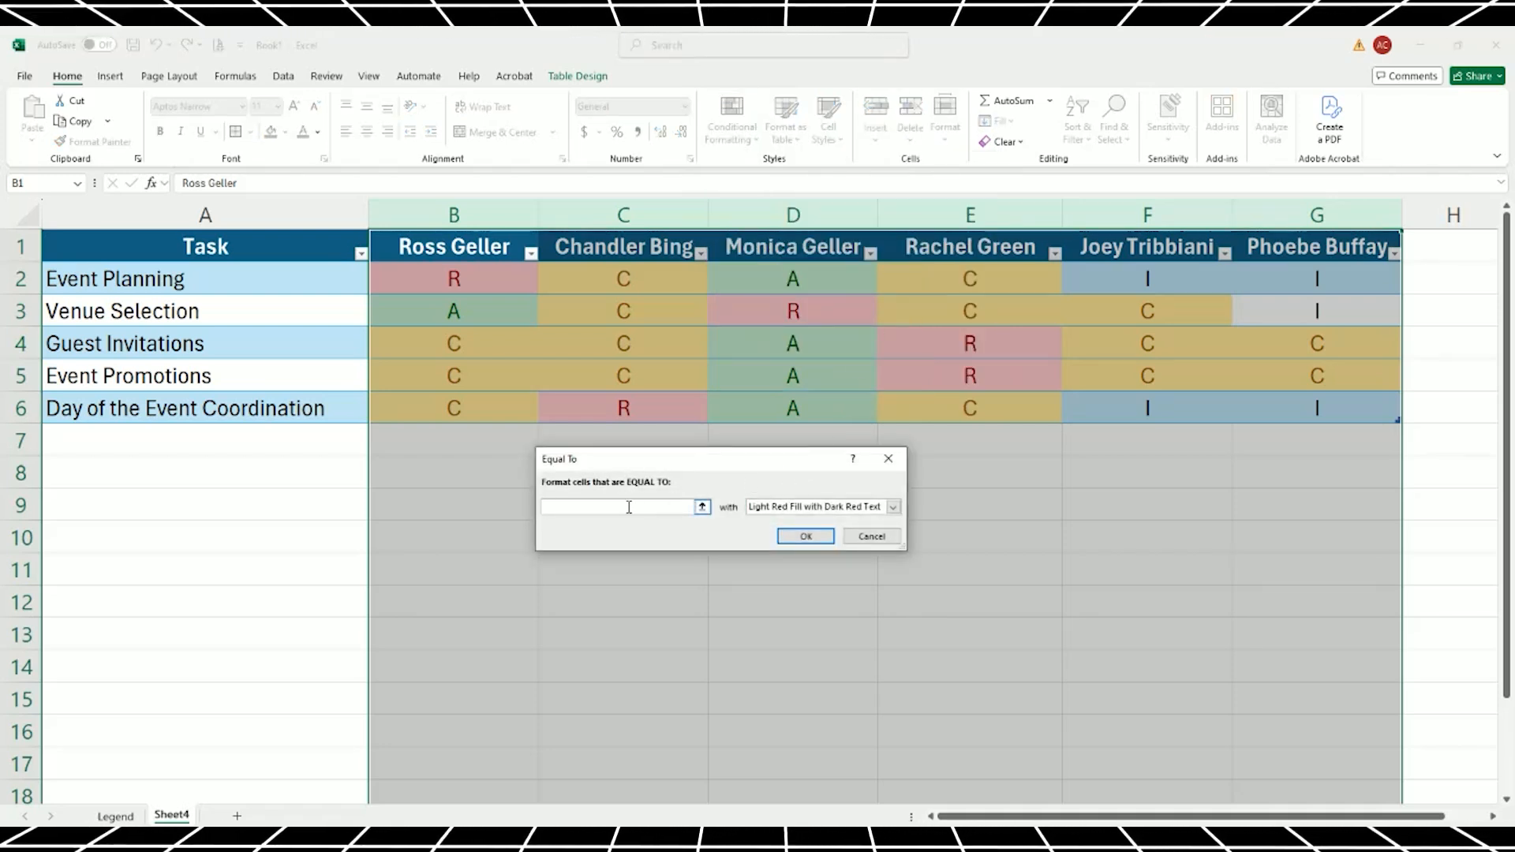
type("I")
Give the "I" rule a custom format with a light gray fill and apply it.
left_click(893, 508)
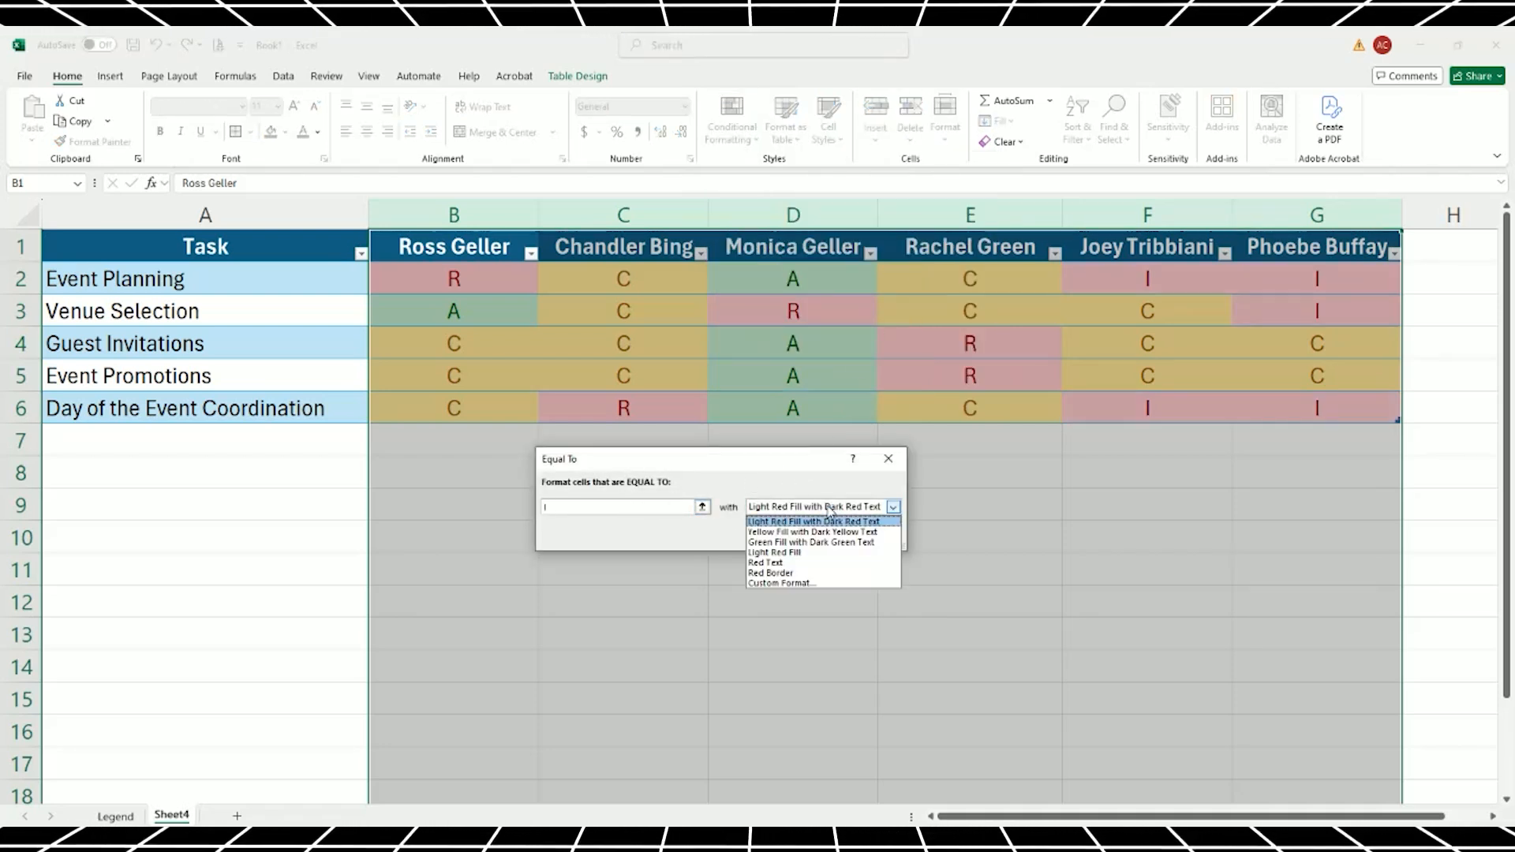
left_click(817, 585)
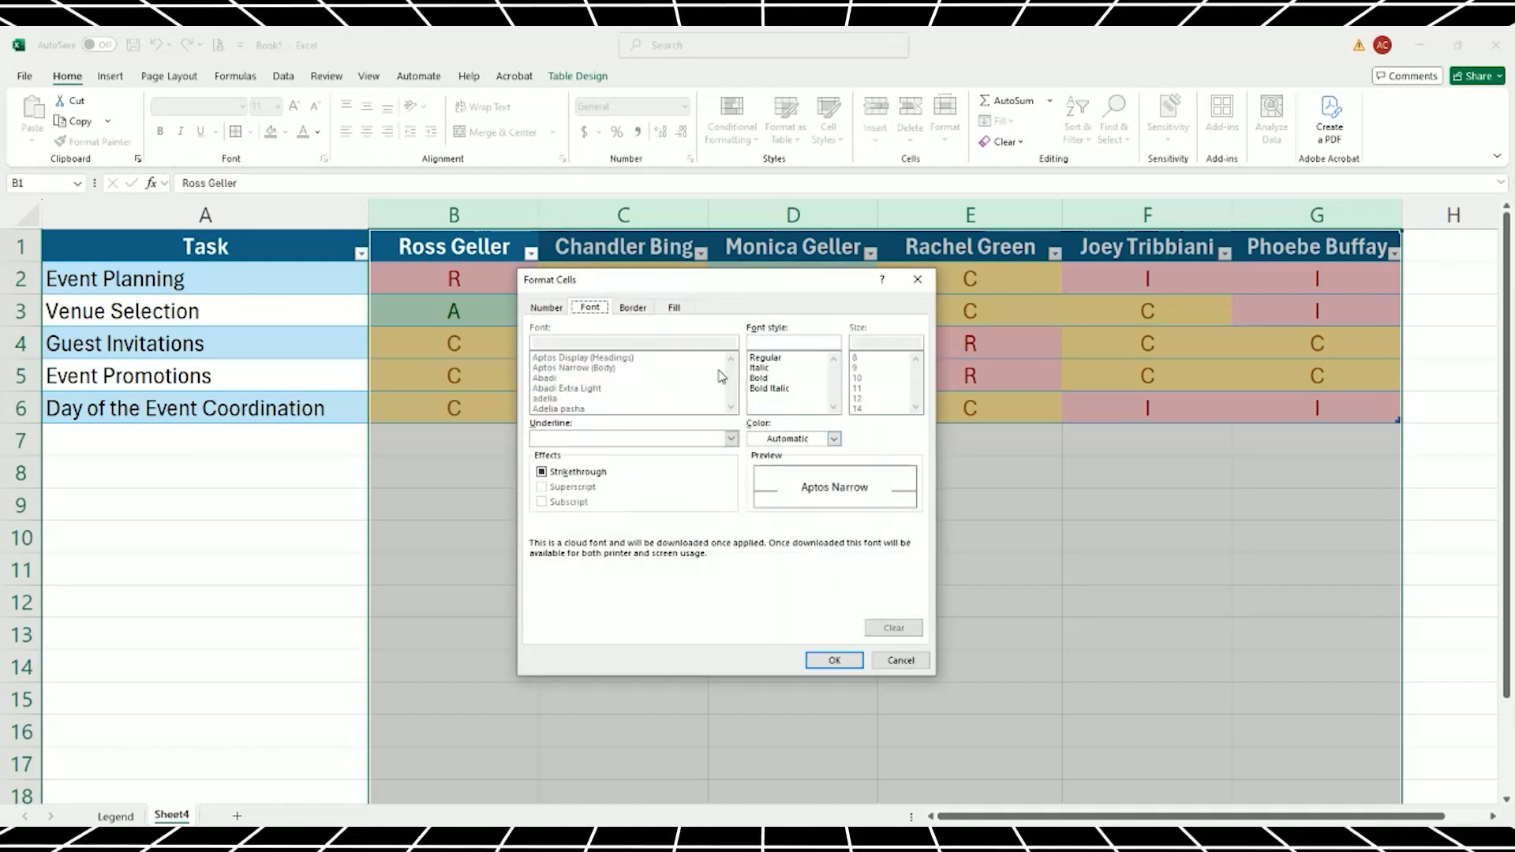
left_click(676, 308)
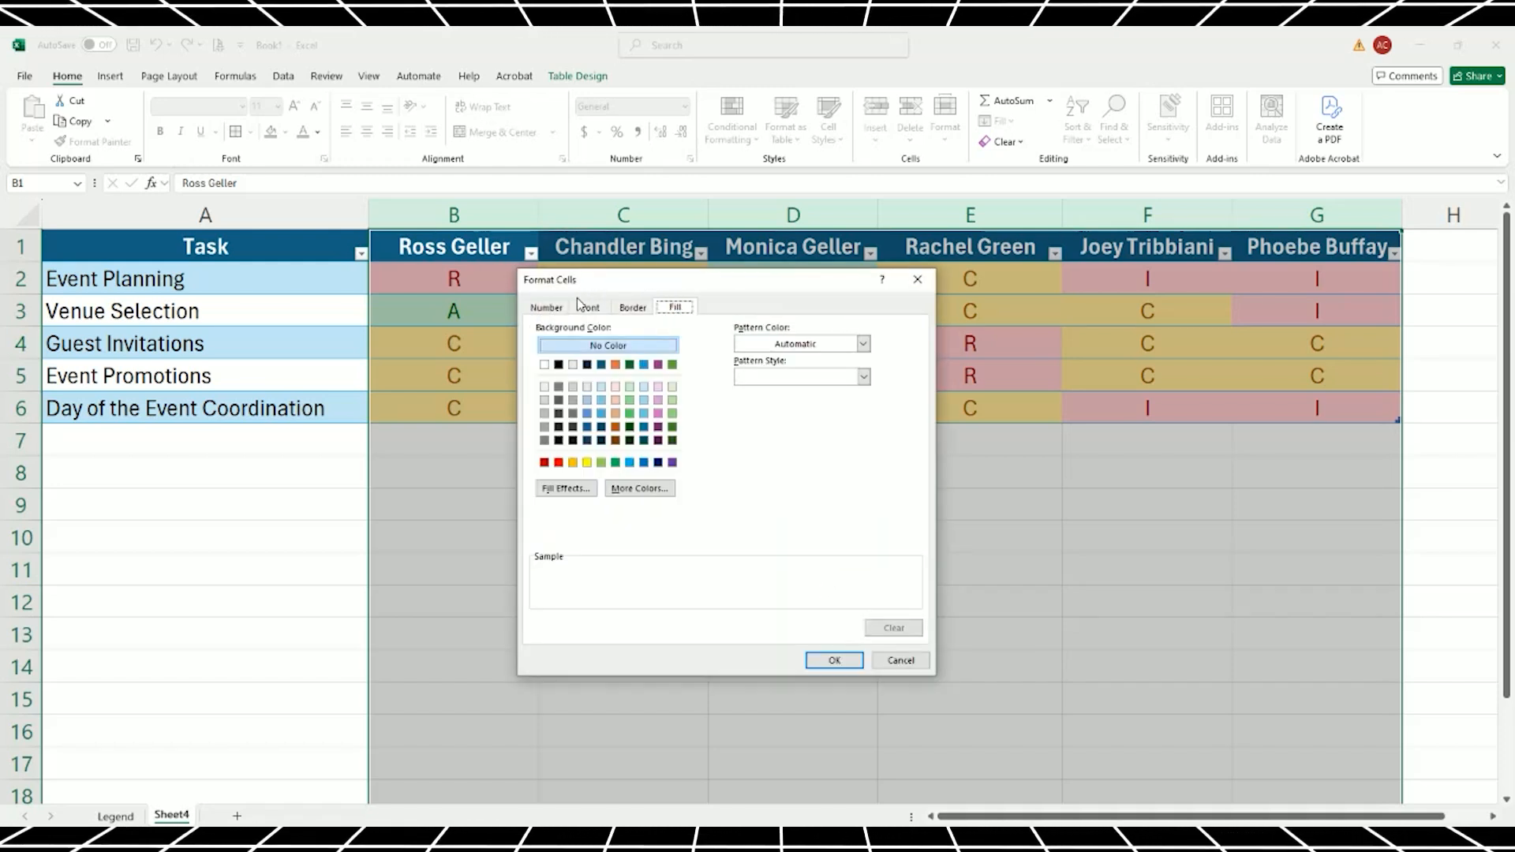
left_click(544, 400)
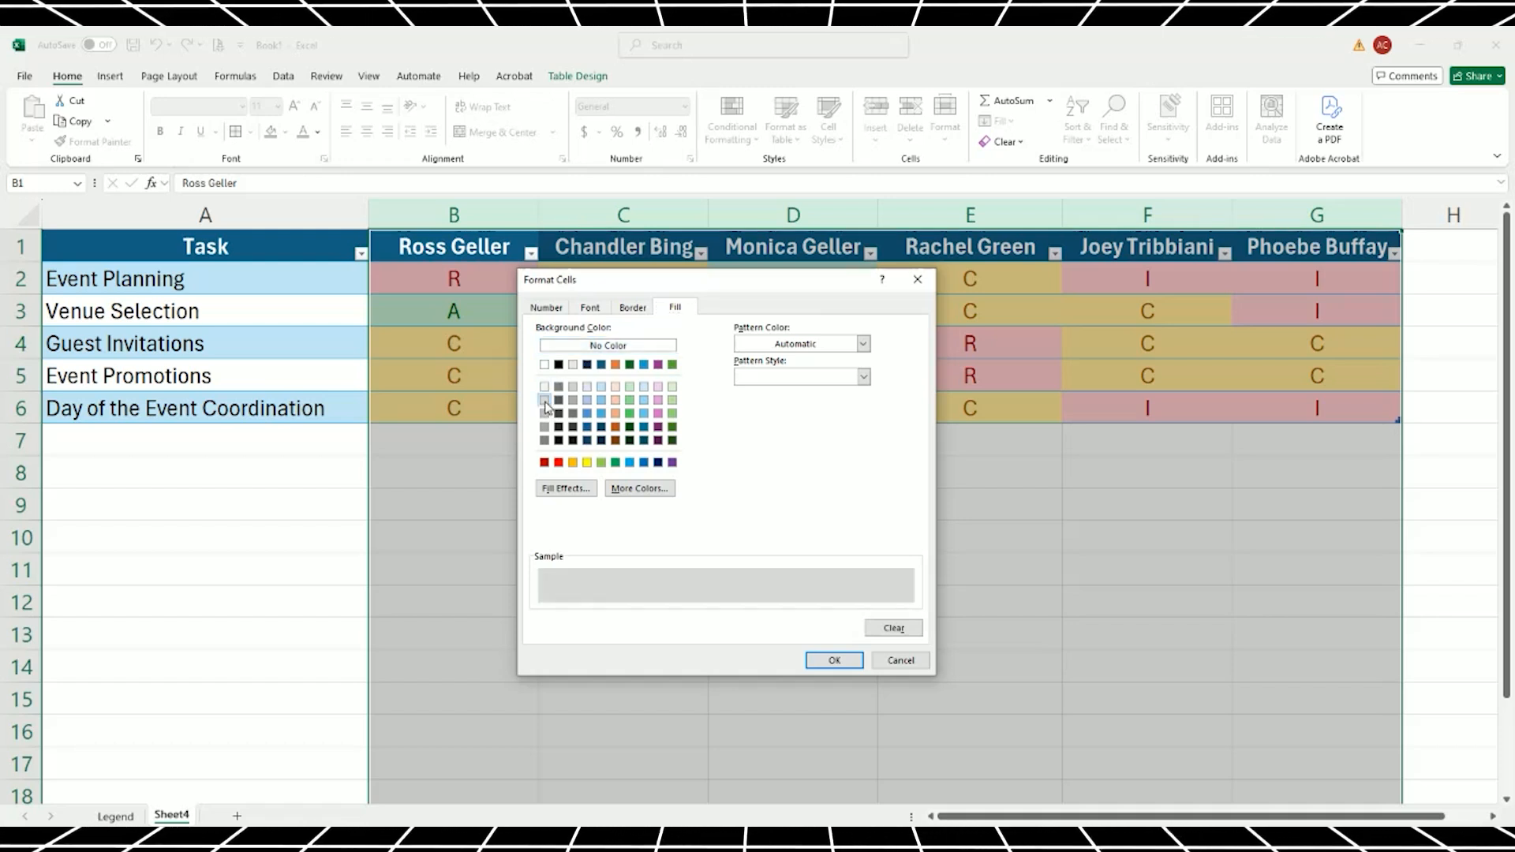
left_click(835, 661)
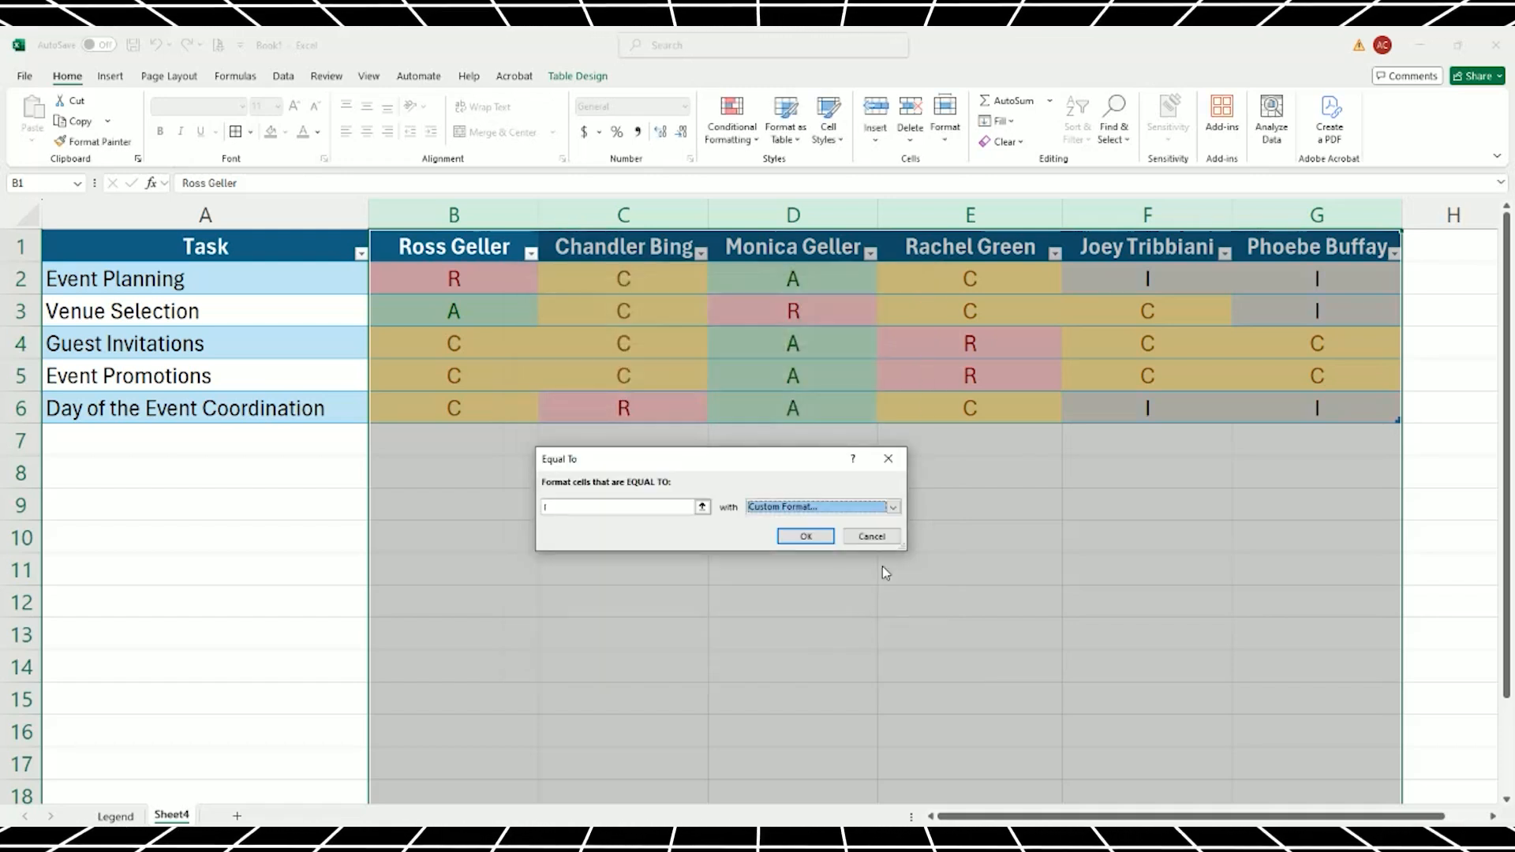
left_click(814, 536)
left_click(947, 502)
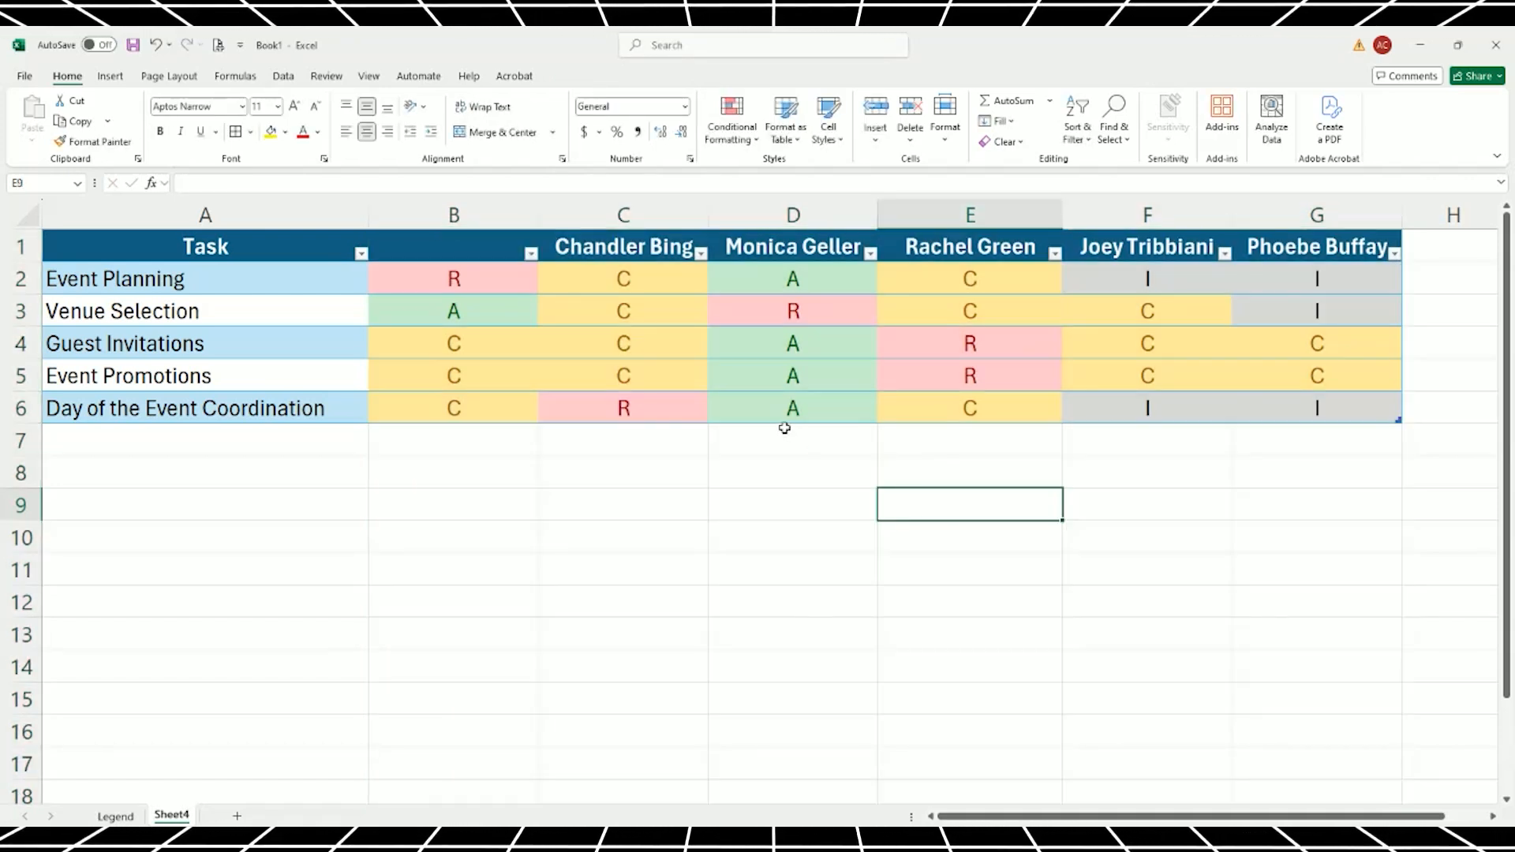
left_click(894, 465)
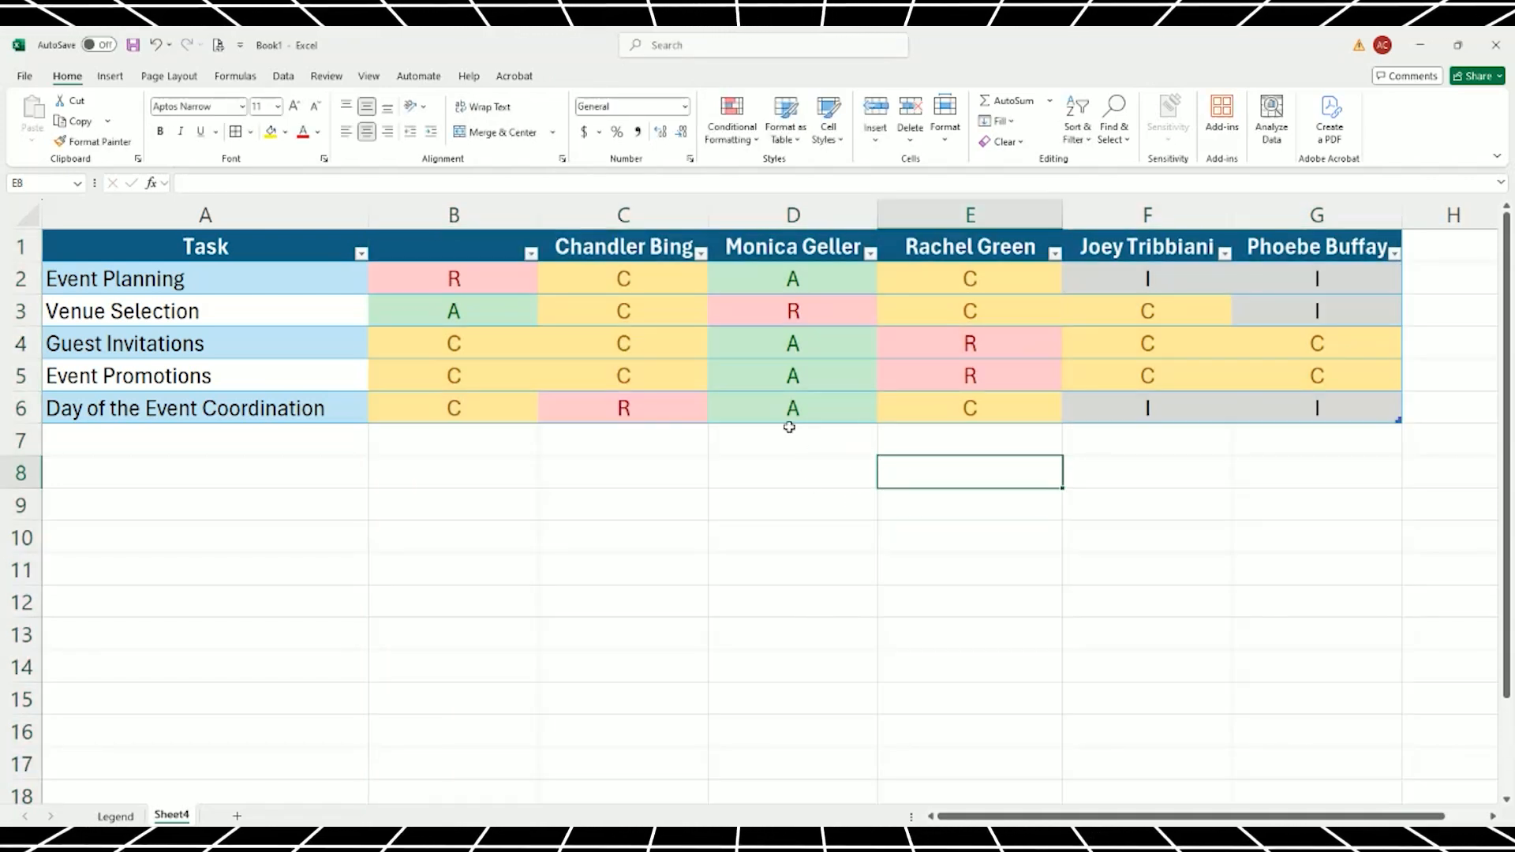
Enter the first team member's name in the blank header cell B1.
left_click(490, 308)
left_click(477, 253)
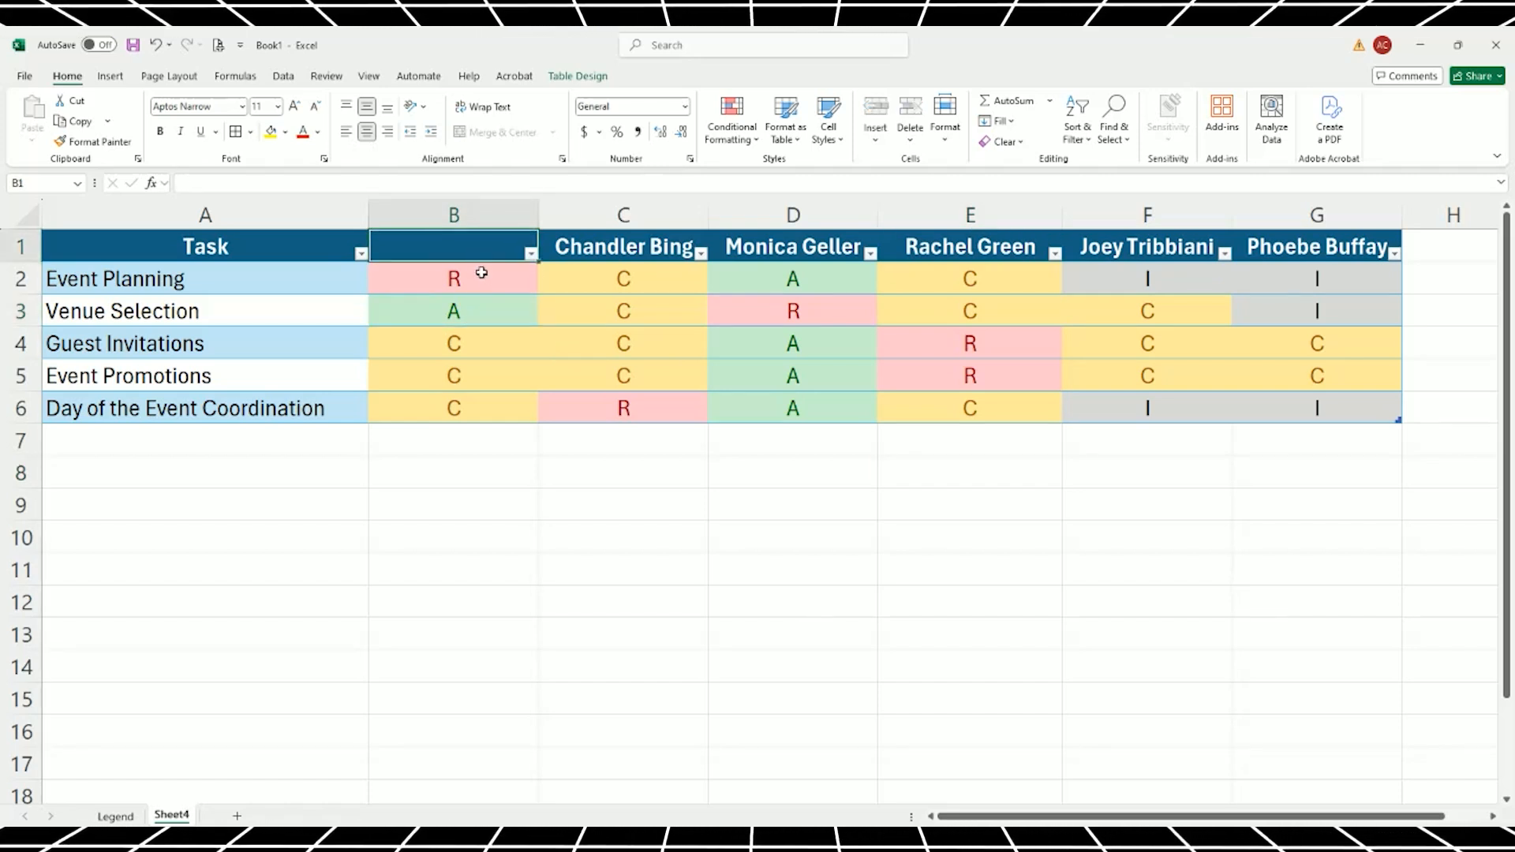
type("Ross Geller")
key("Return")
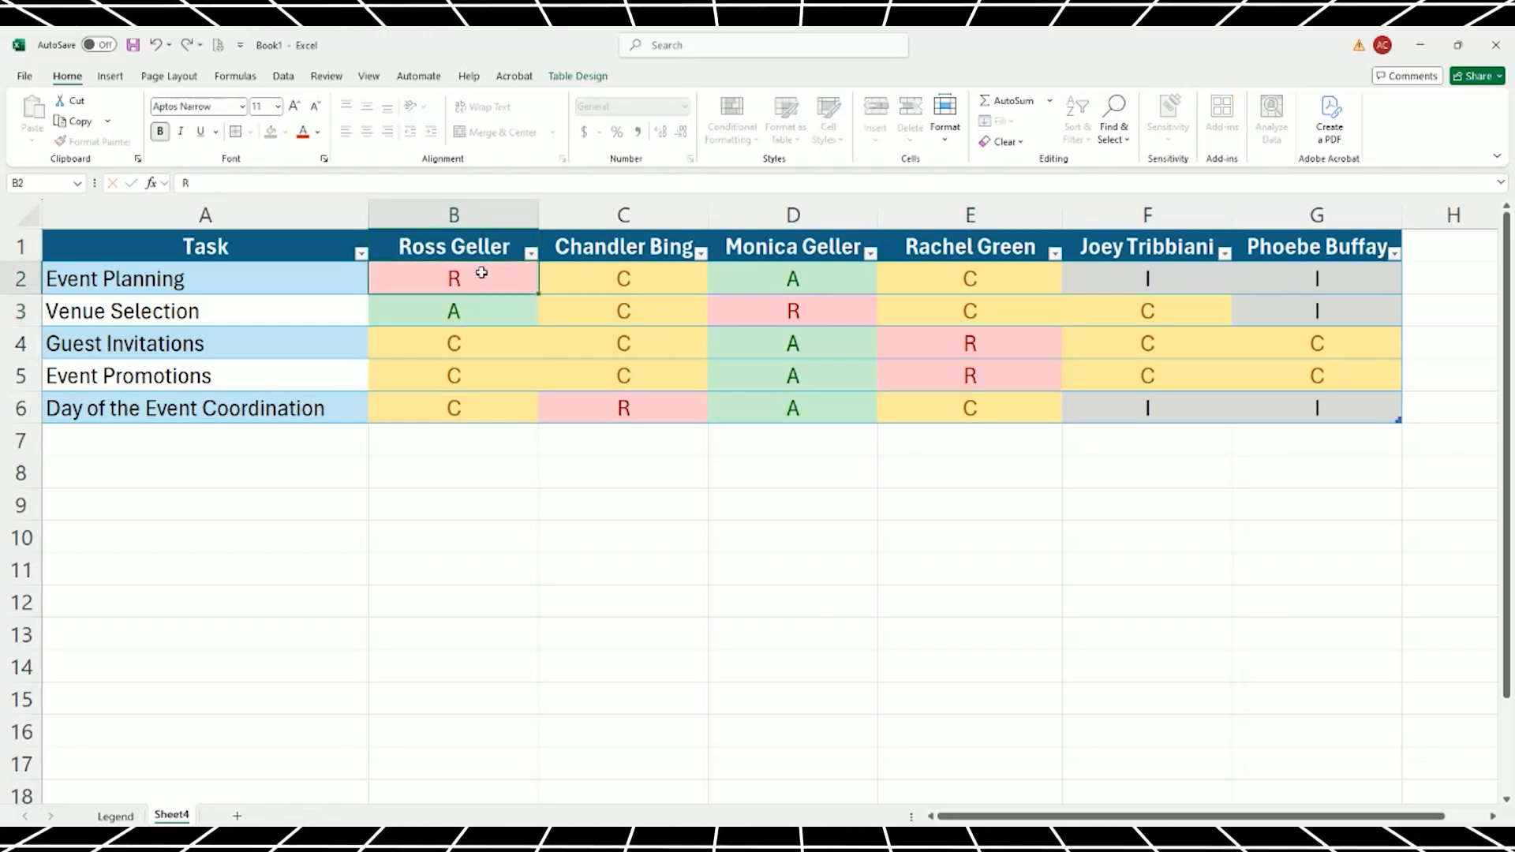
left_click(527, 364)
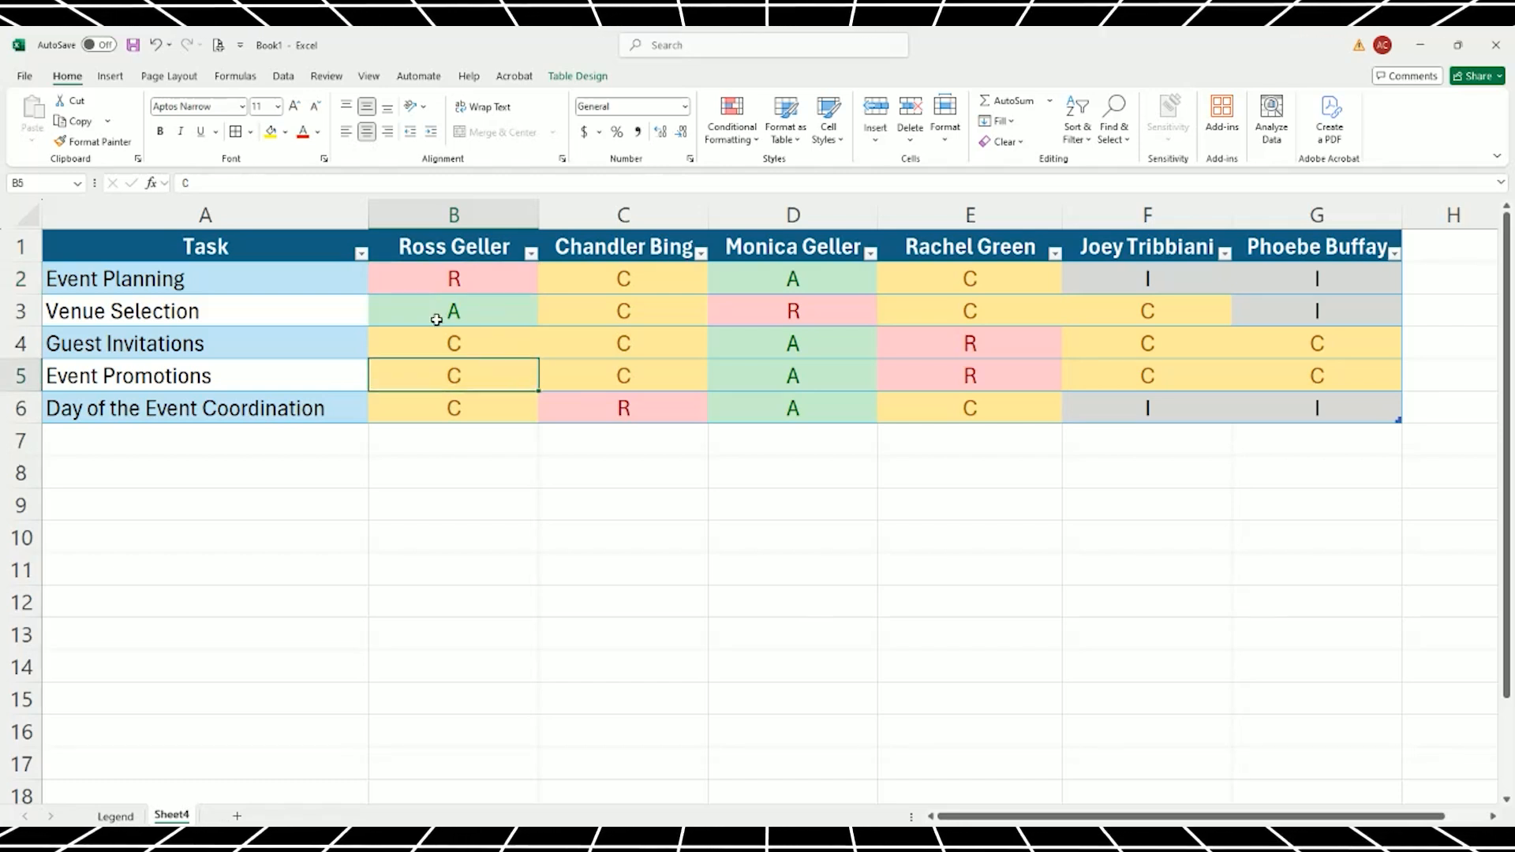
left_click(461, 248)
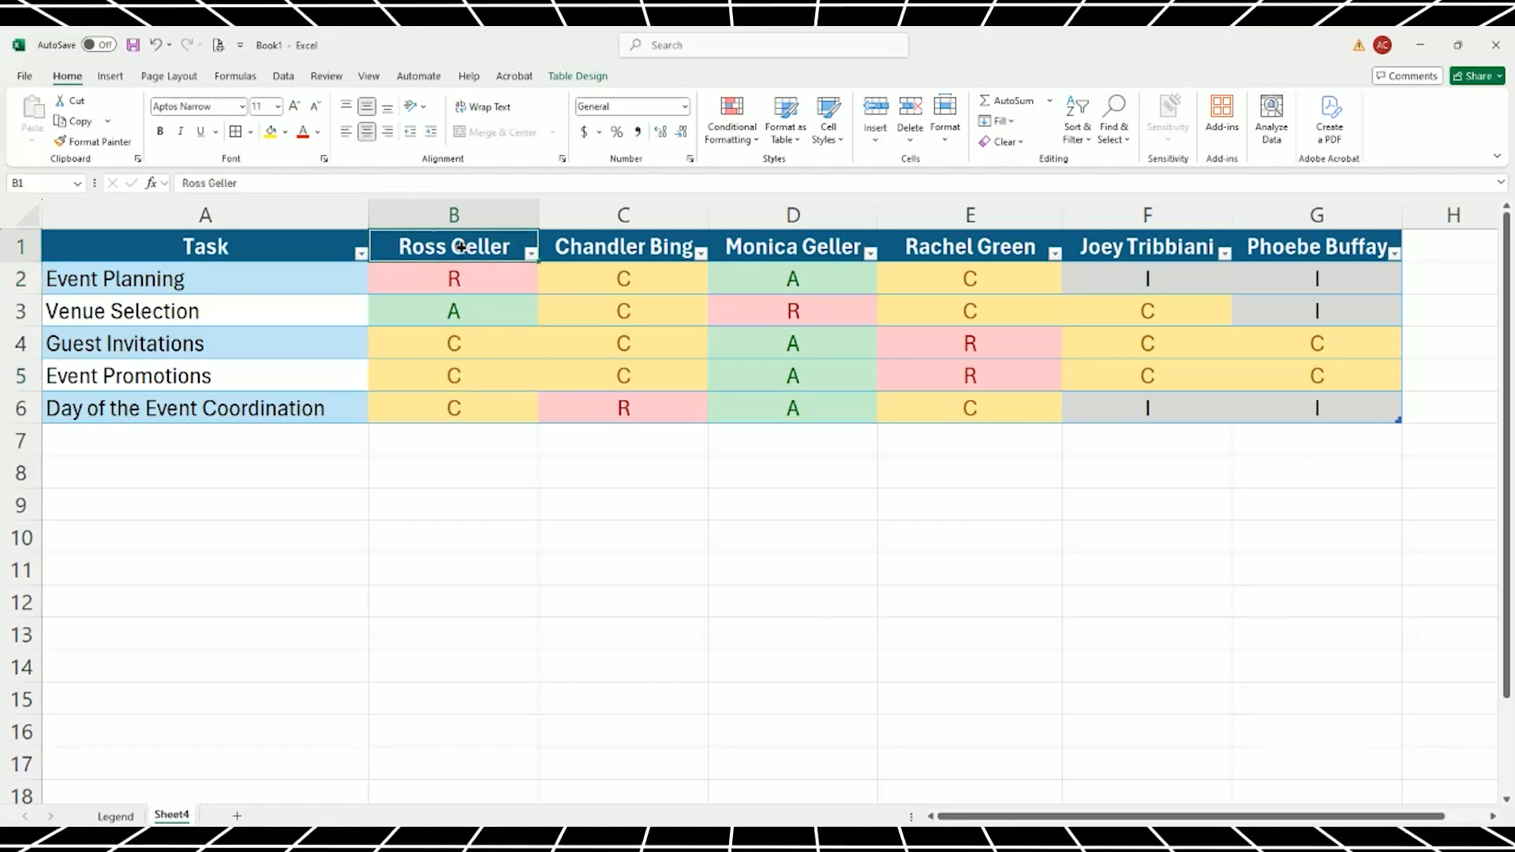
Switch to the Legend sheet and select the Responsible, Accountable and Consult roles with their explanations for review.
left_click(622, 312)
left_click(116, 816)
left_click_drag(263, 335, 285, 432)
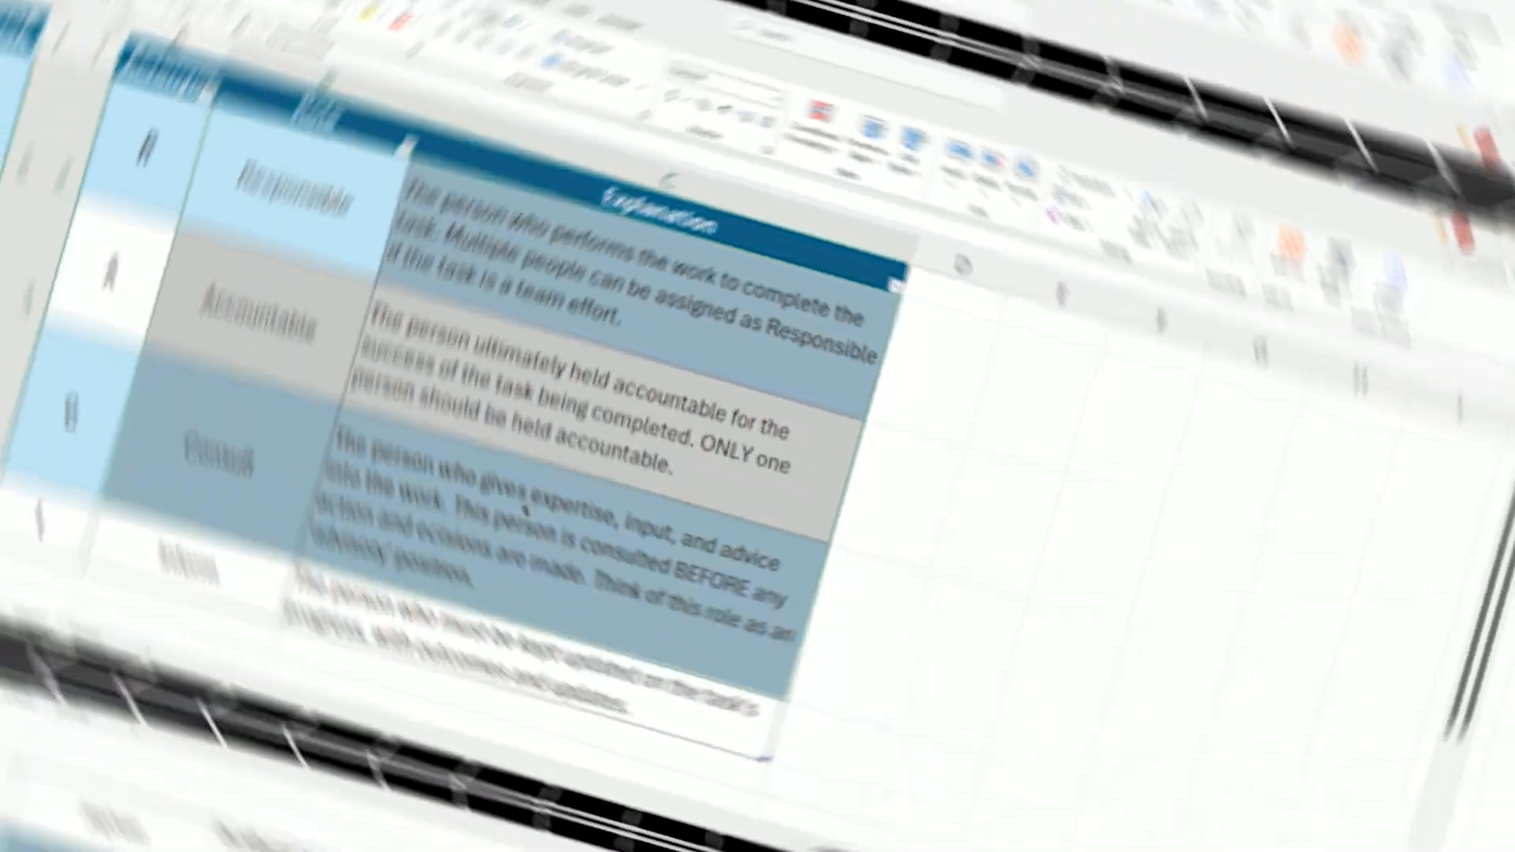